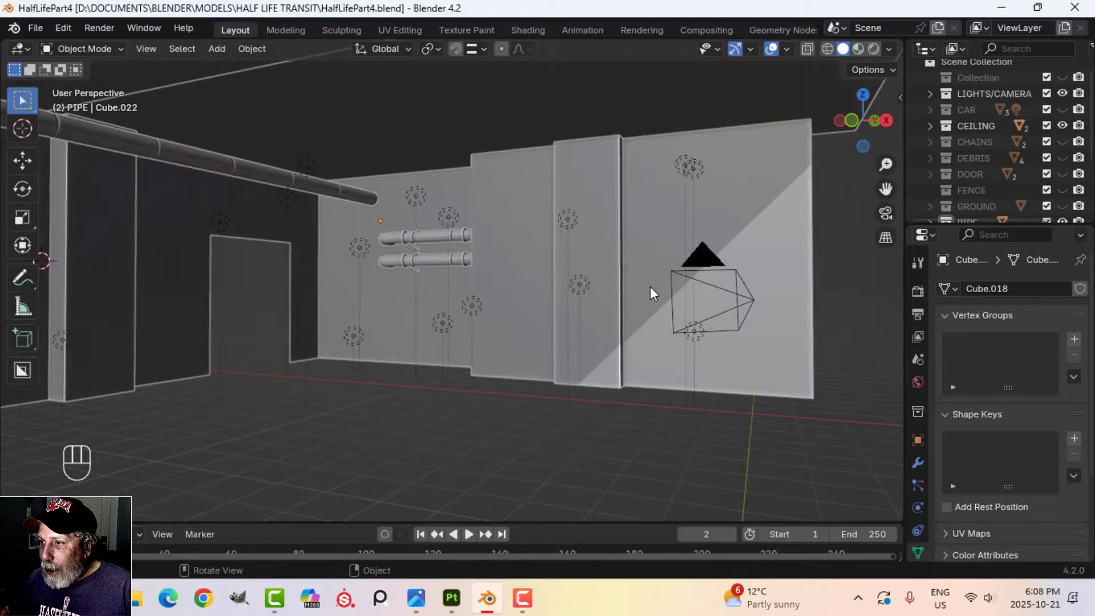
Check which wall pieces form the right wall and door wall, clear the selection, and view the reference render in the image viewer
left_click(611, 248)
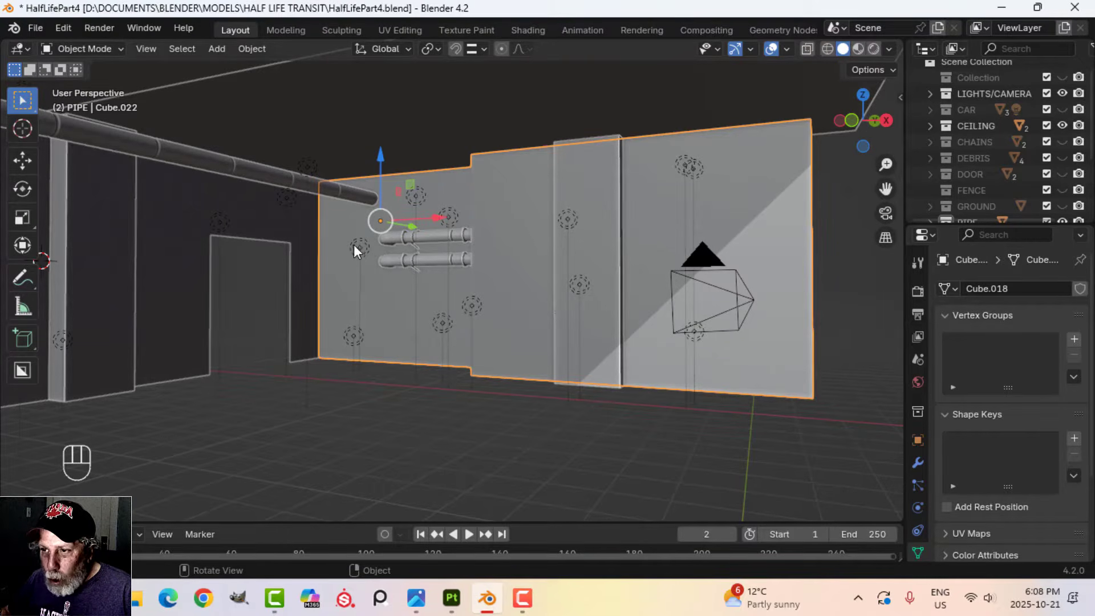
left_click(188, 204)
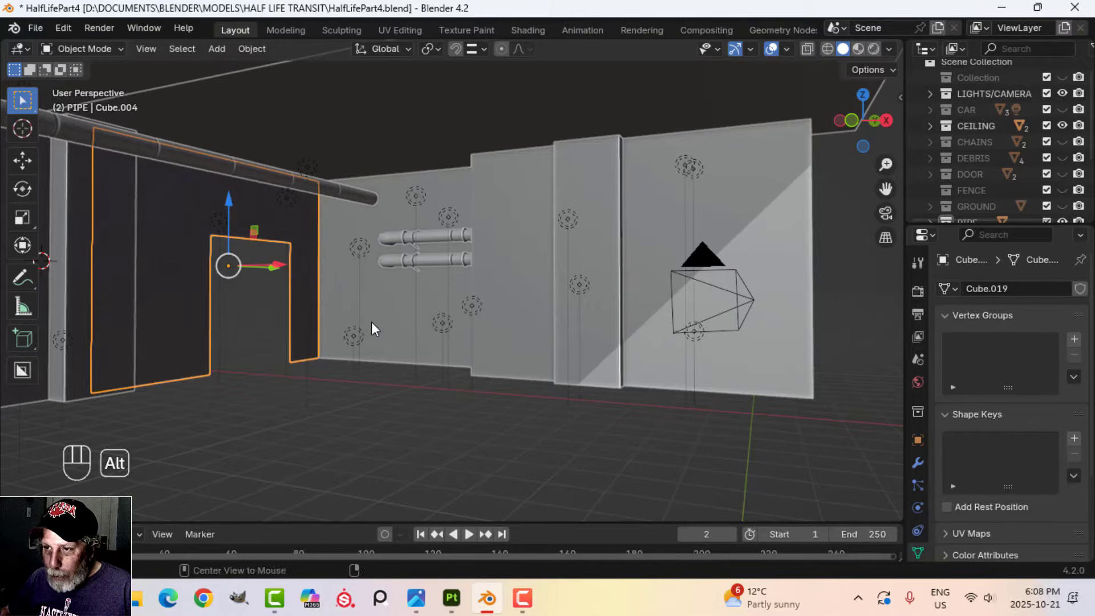
key("alt+a")
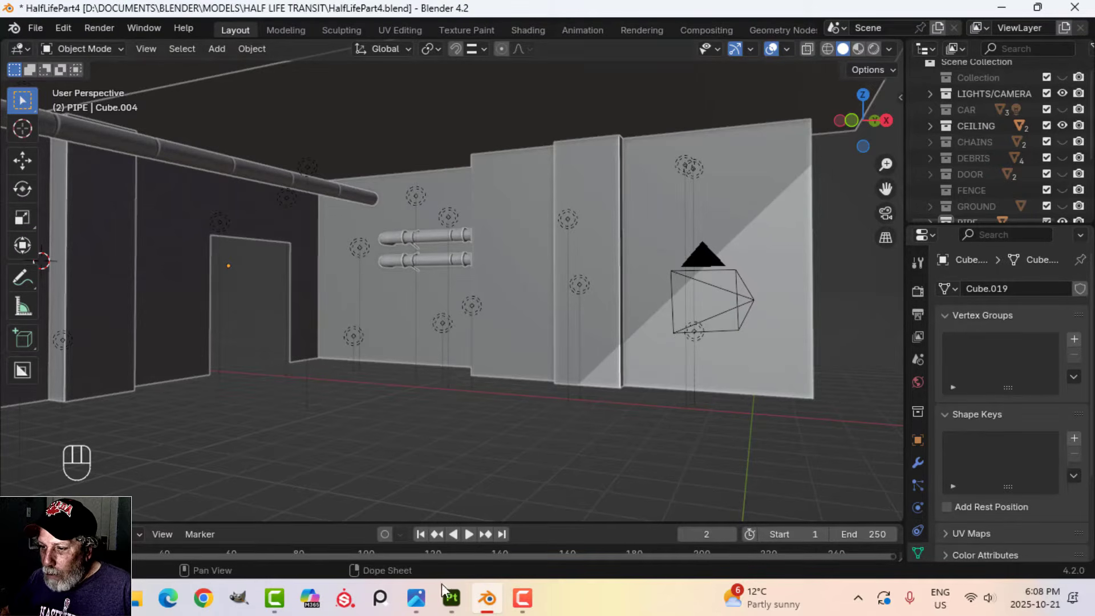
left_click(416, 598)
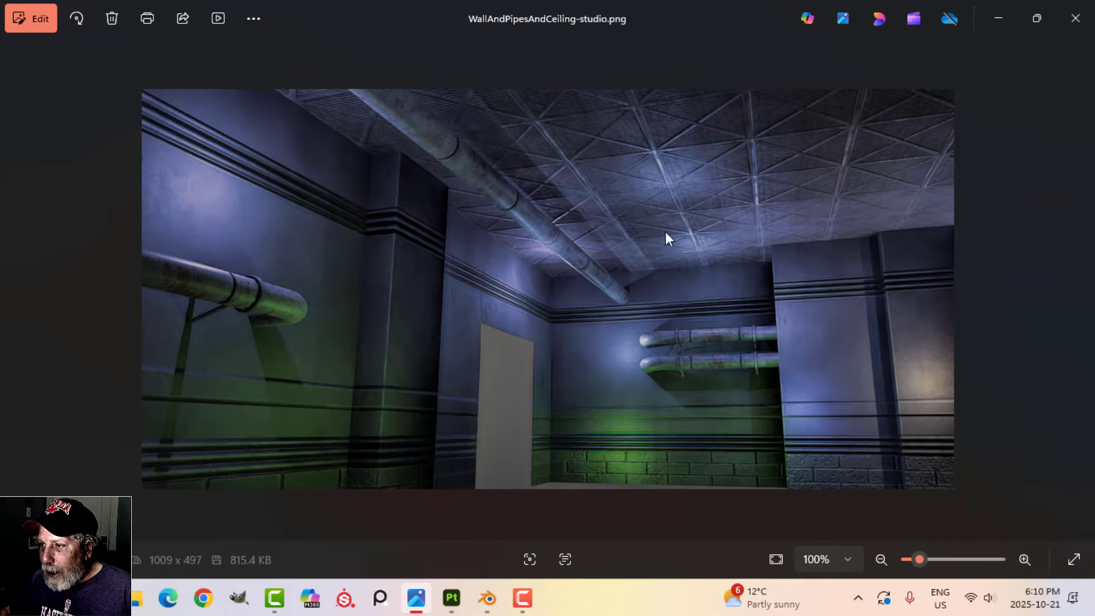
Switch to Blender and unhide all the hidden collections, from Collection down to WALL LONG, to show the whole scene
left_click(488, 598)
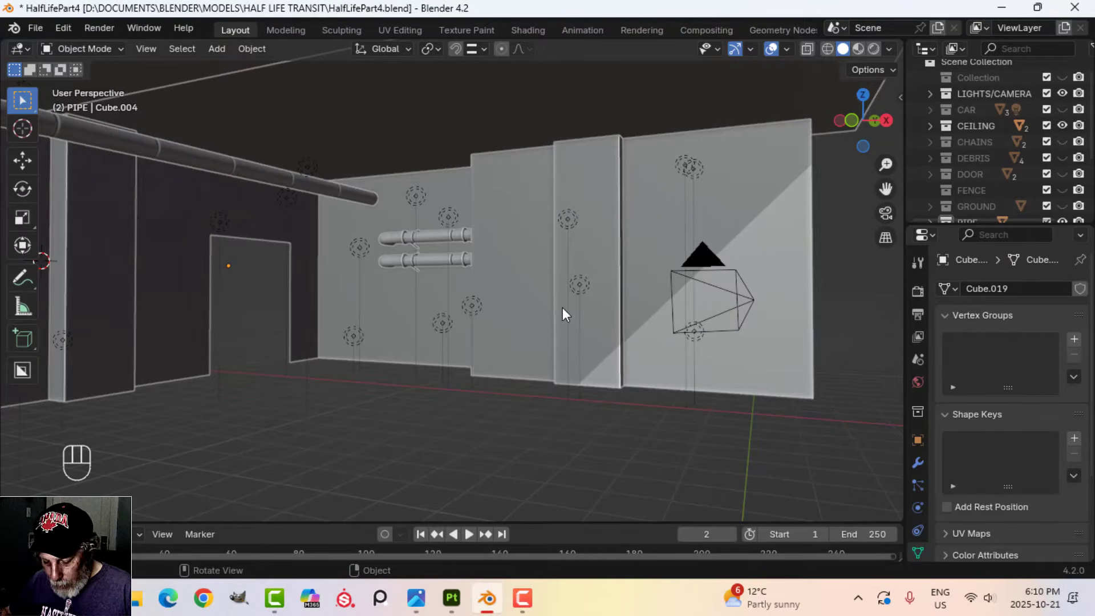
left_click(1062, 78)
left_click_drag(1061, 98, 1066, 216)
scroll(1066, 215, "down", 3)
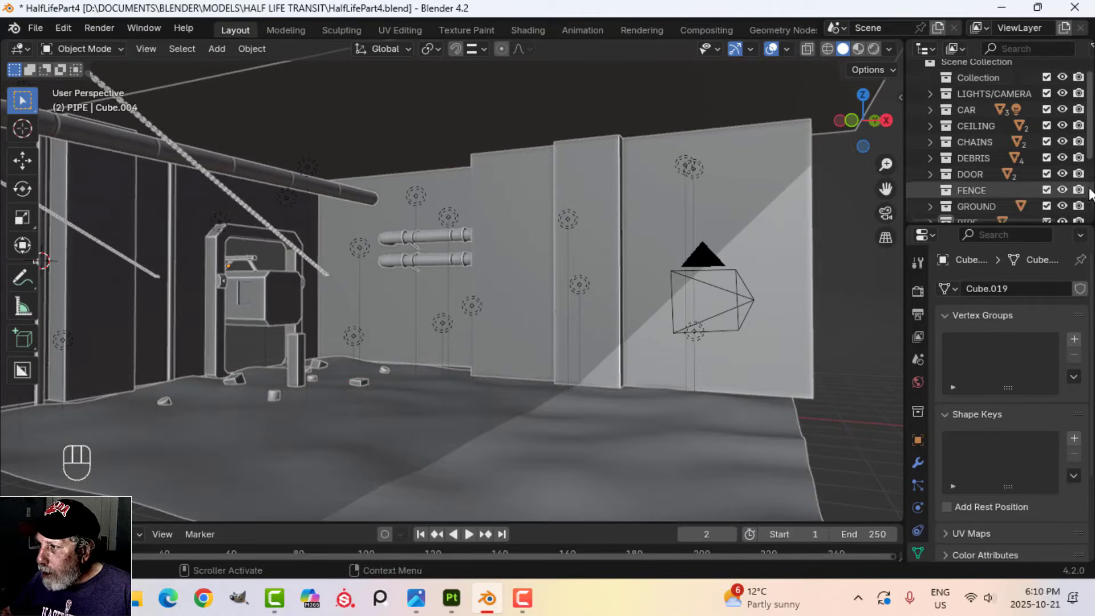
scroll(1063, 178, "down", 1)
left_click_drag(1063, 142, 1060, 197)
scroll(594, 204, "down", 4)
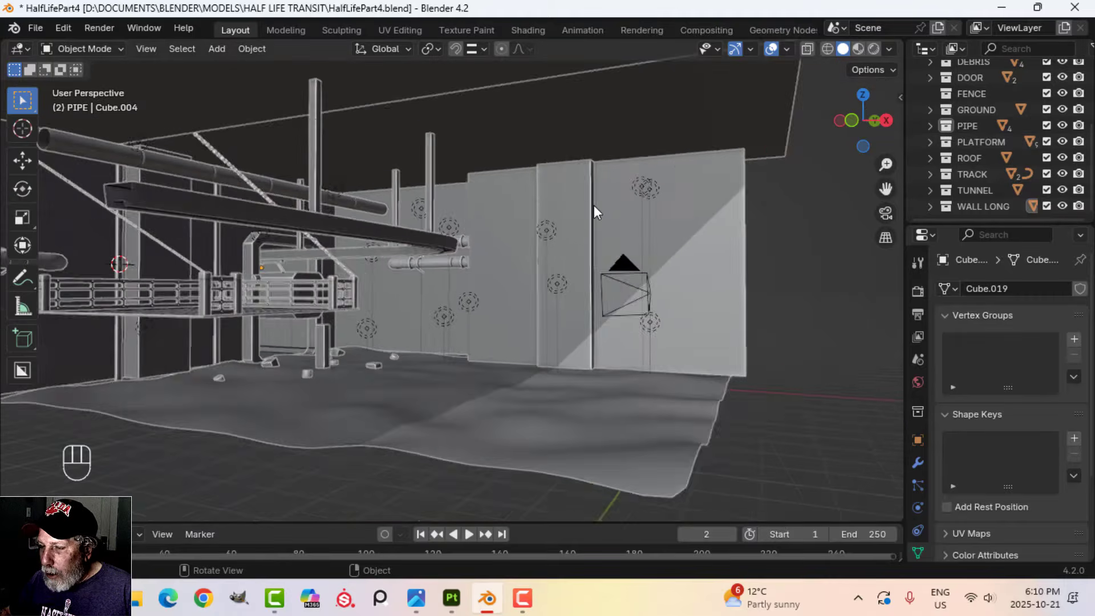
scroll(481, 264, "up", 3)
mouse_move(481, 264)
middle_mouse_down("shift")
mouse_move(501, 253)
mouse_move(495, 235)
mouse_move(498, 247)
mouse_move(471, 259)
mouse_move(481, 256)
middle_mouse_up("shift")
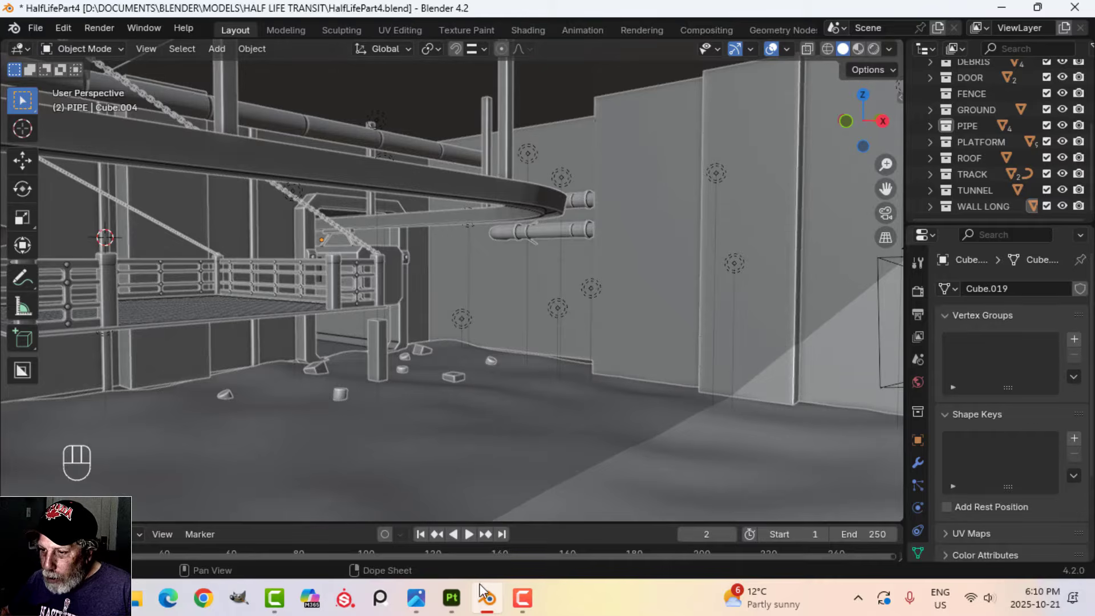
Switch to Substance 3D Painter, examine the corner wall mesh from several angles, and compare it with the reference render
left_click(458, 603)
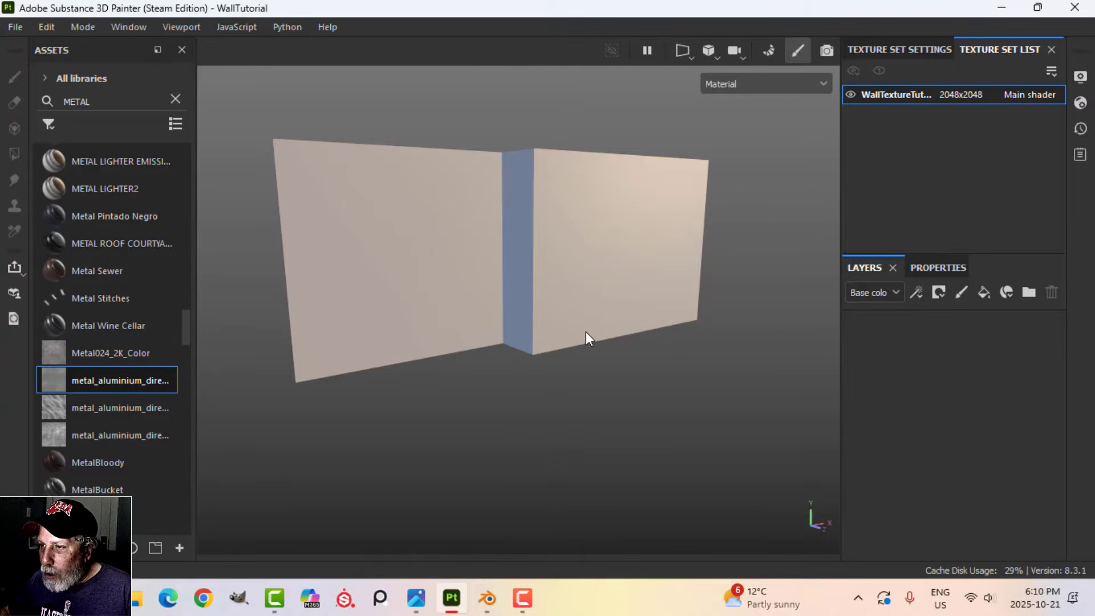
mouse_move(614, 325)
left_mouse_down("alt")
mouse_move(481, 320)
mouse_move(599, 323)
left_mouse_up("alt")
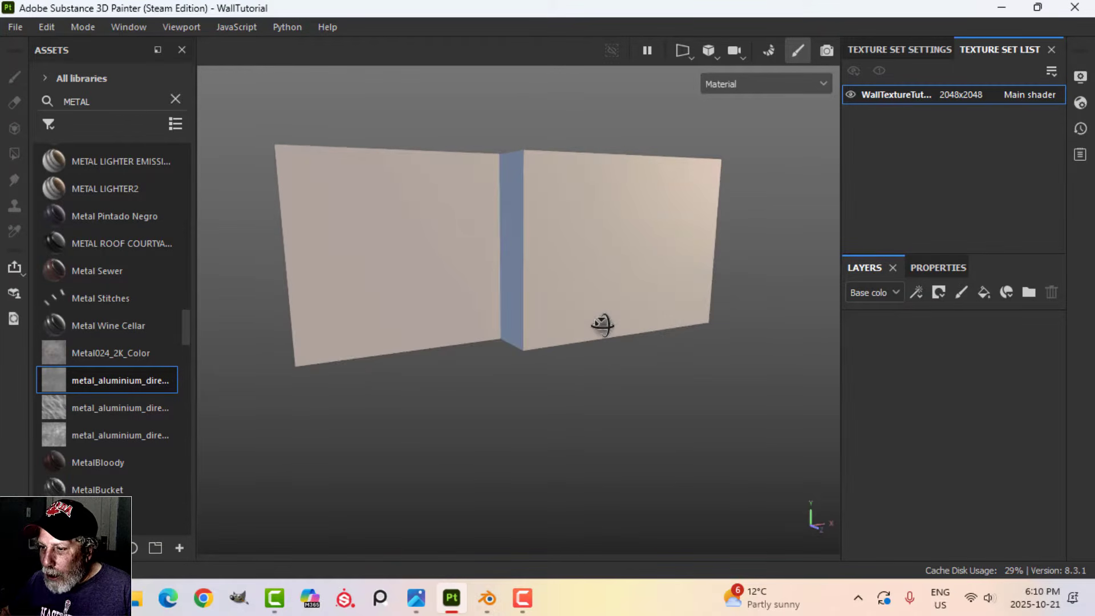
left_click(489, 596)
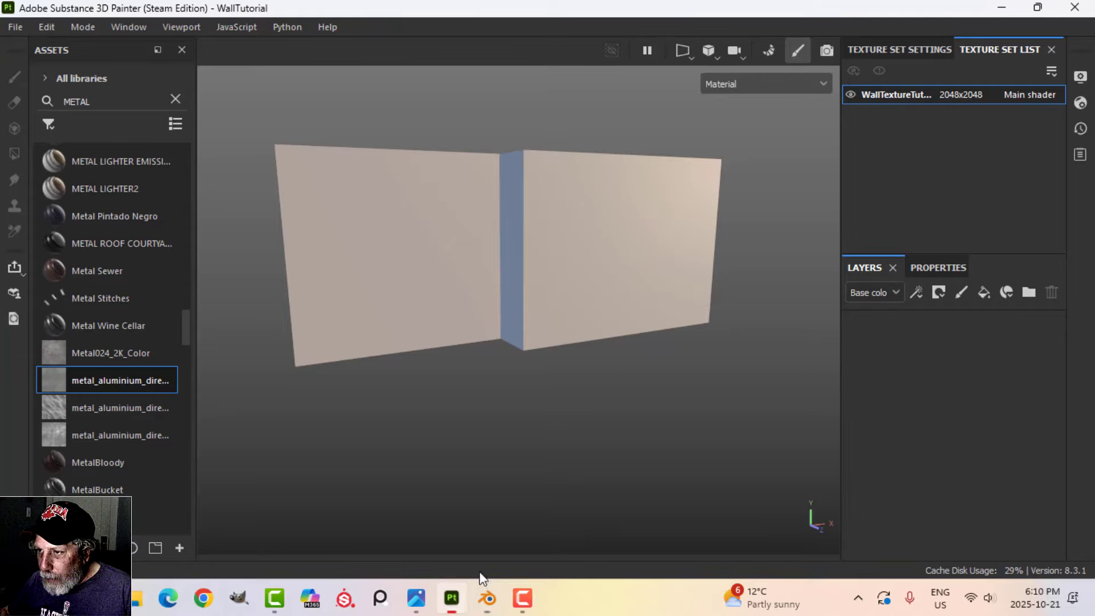
left_click(452, 598)
left_click_drag(531, 296, 690, 288, "alt")
middle_click_drag(617, 261, 627, 269, "alt")
left_click_drag(626, 272, 631, 276, "alt")
middle_click_drag(631, 276, 626, 269, "alt")
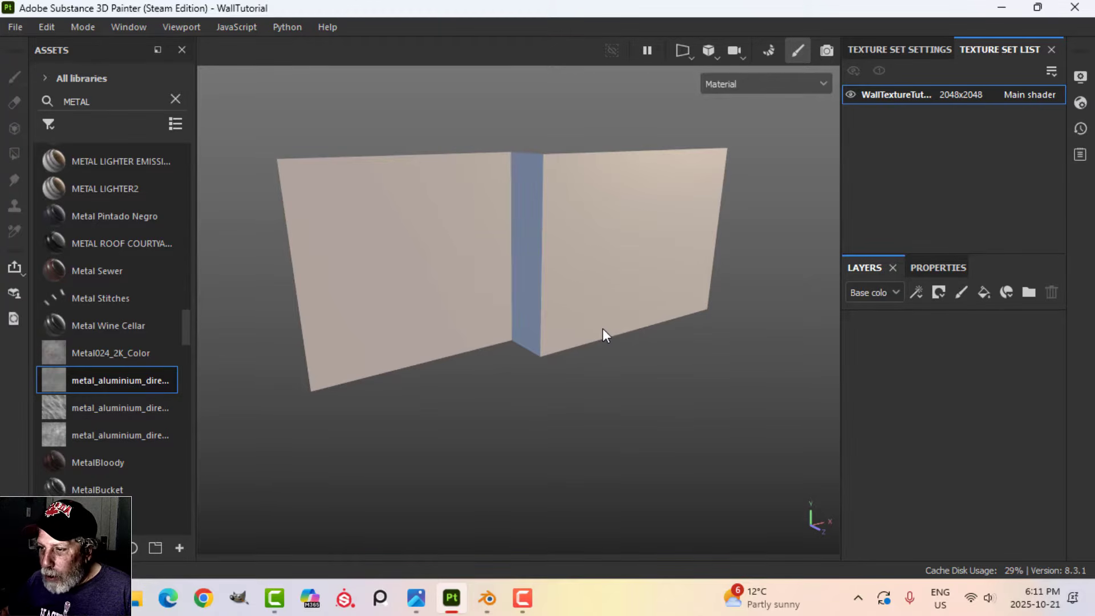
left_click(416, 598)
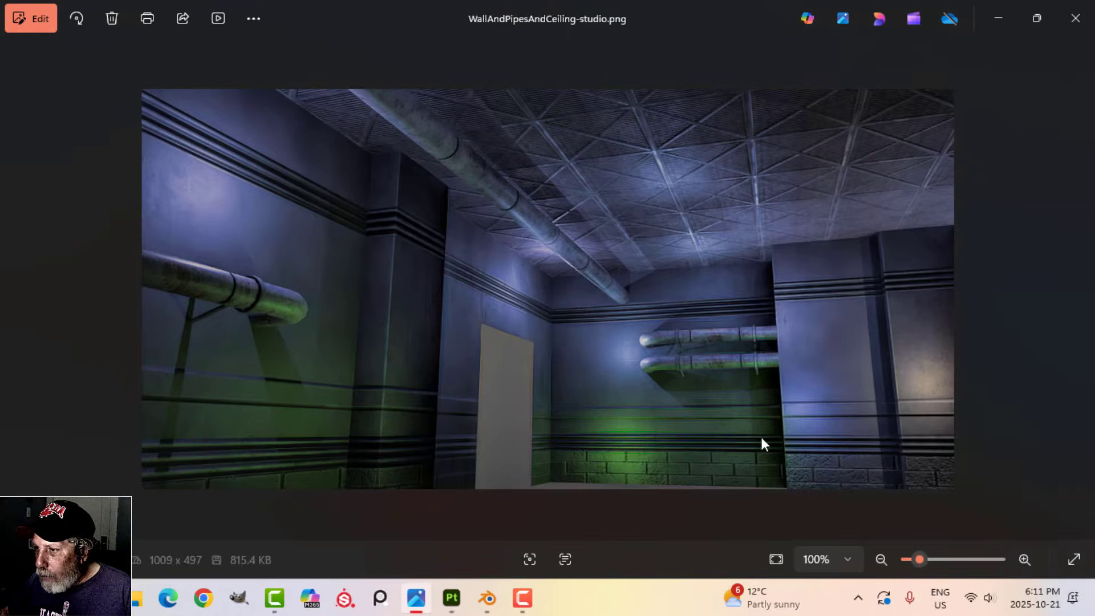
Switch back to Substance 3D Painter and set the mesh map baking output size to 2048
left_click(451, 598)
left_click(913, 50)
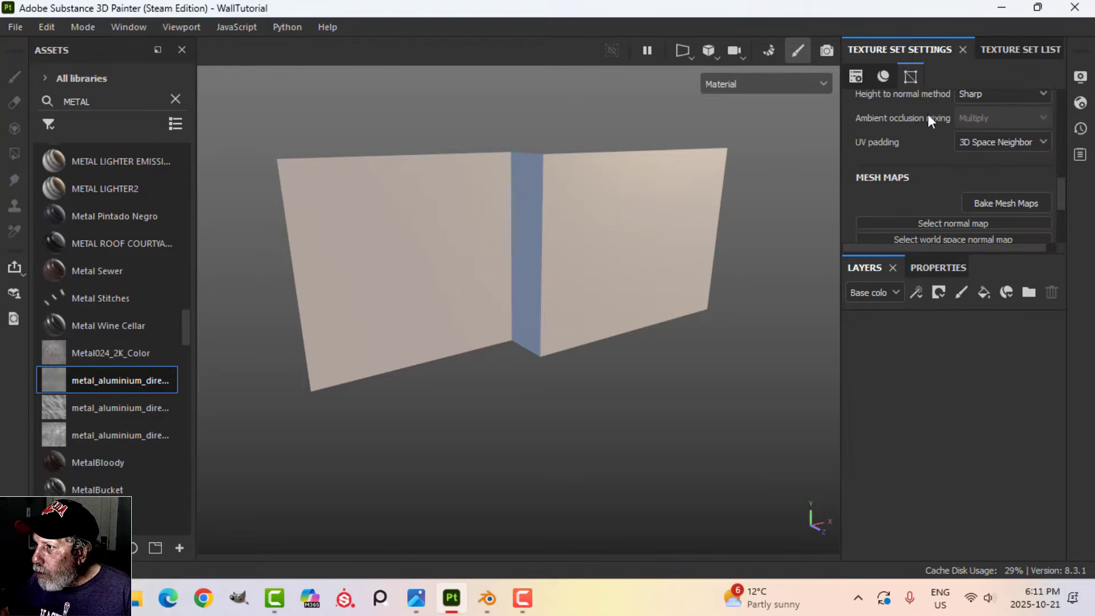
scroll(981, 153, "down", 2)
left_click(991, 150)
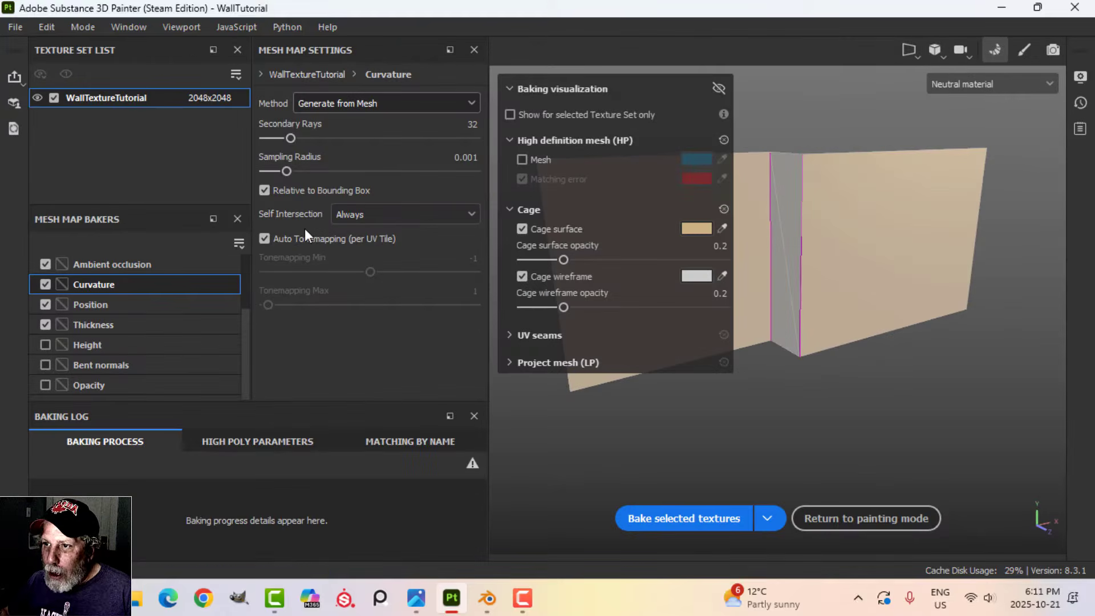
left_click(309, 74)
left_click(331, 104)
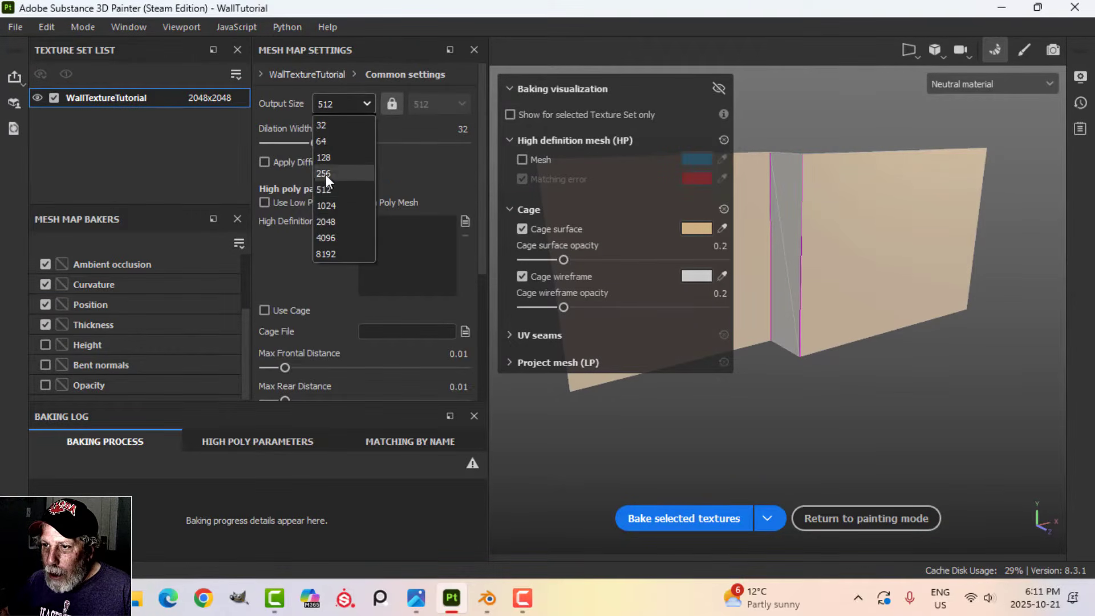
left_click(335, 221)
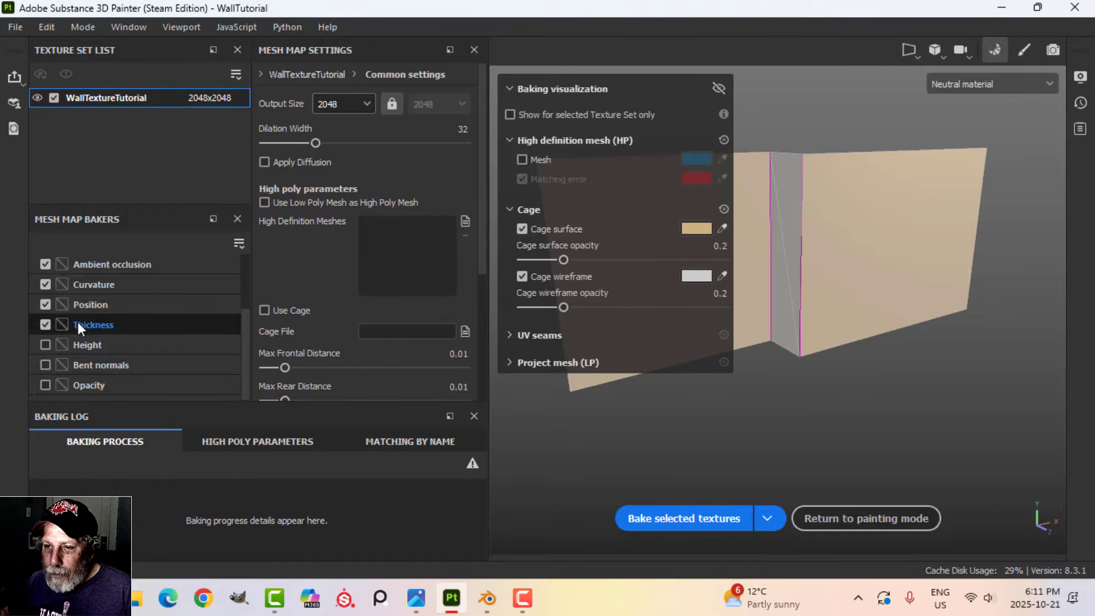
Exclude the Thickness map, bake the remaining selected mesh maps for WallTextureTutorial, and return to painting mode
scroll(102, 318, "up", 3)
scroll(118, 325, "down", 2)
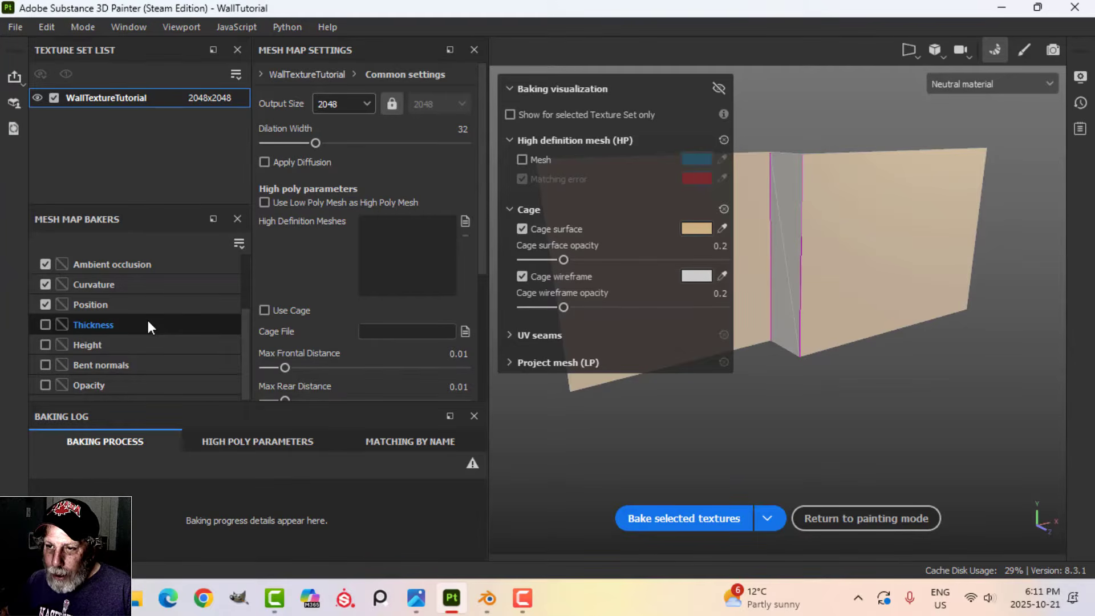
scroll(147, 324, "up", 2)
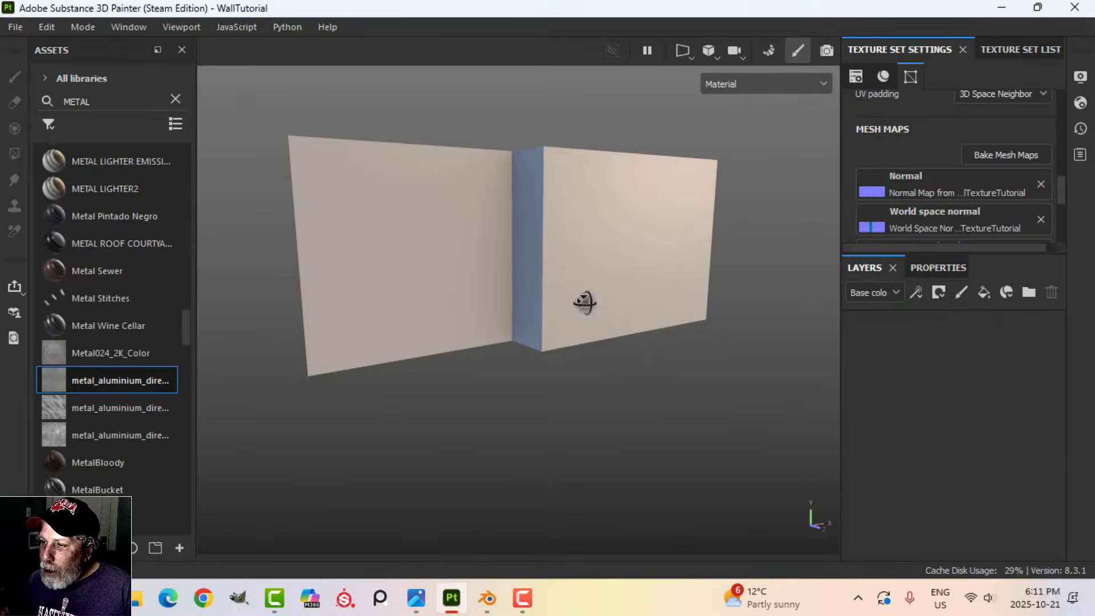
Show the 3D and 2D views side by side, widen the 2D view, and frame the wall's UV layout in it
left_click_drag(606, 308, 605, 302, "alt")
middle_click_drag(603, 299, 599, 307, "alt")
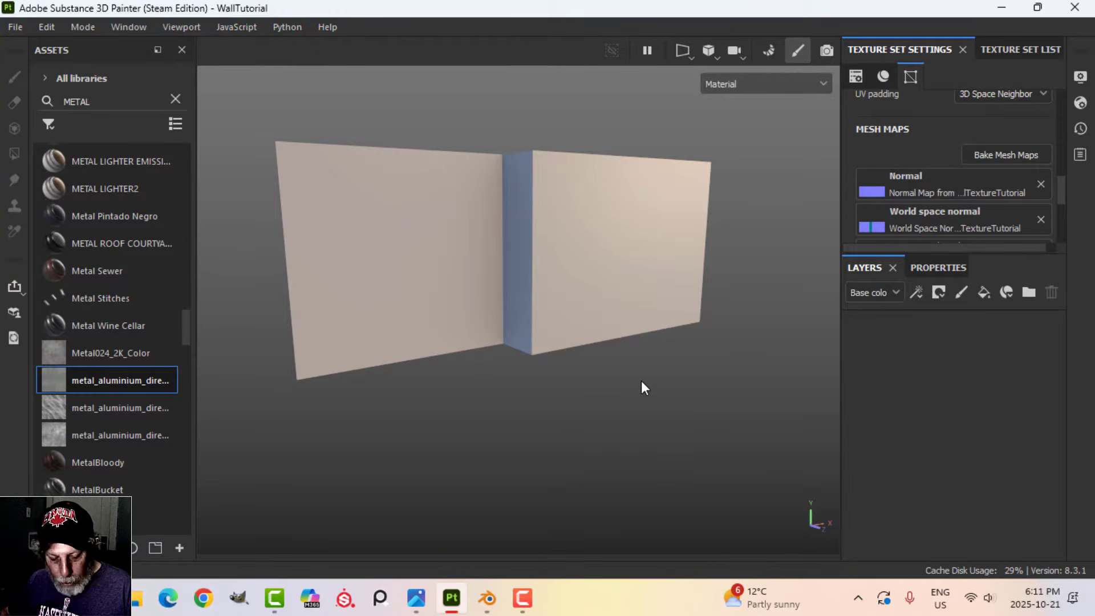
key("F1")
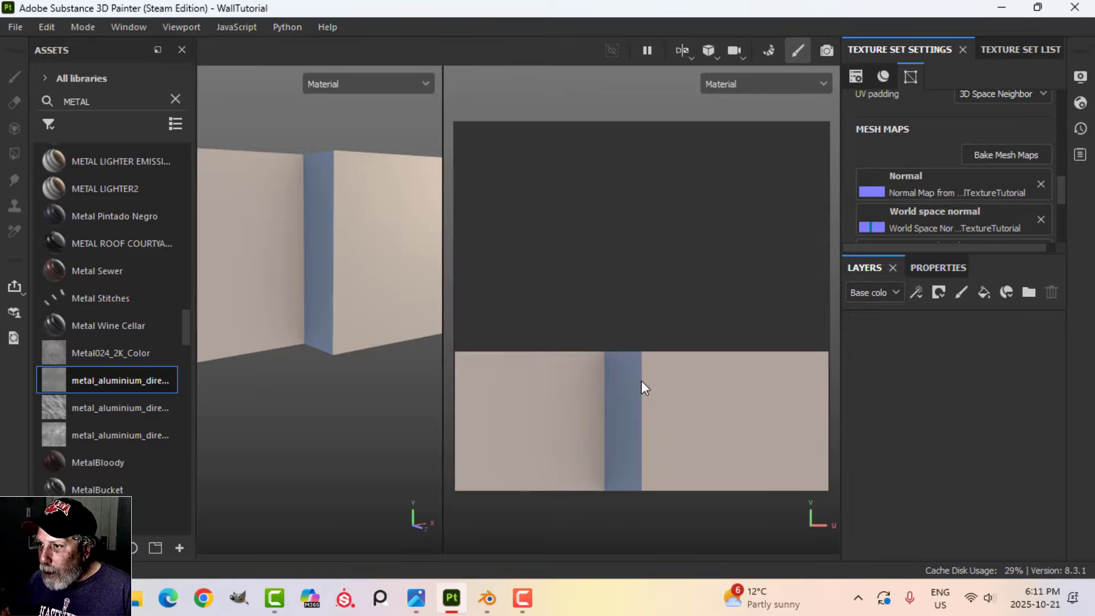
scroll(659, 286, "down", 1)
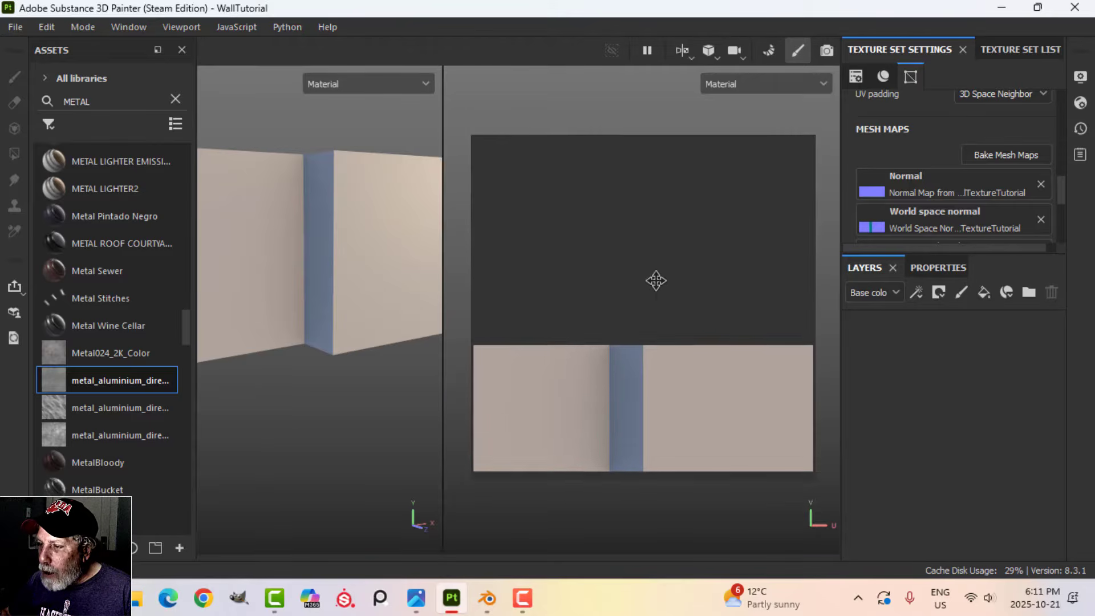
middle_click_drag(656, 282, 655, 213)
scroll(645, 215, "up", 1)
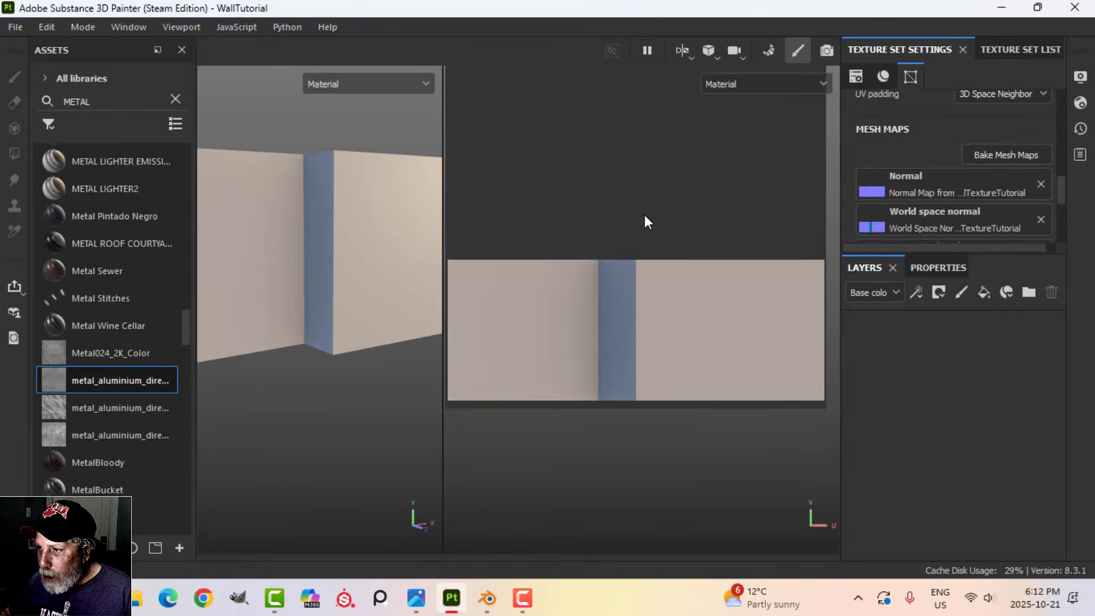
left_click_drag(303, 217, 368, 239, "alt")
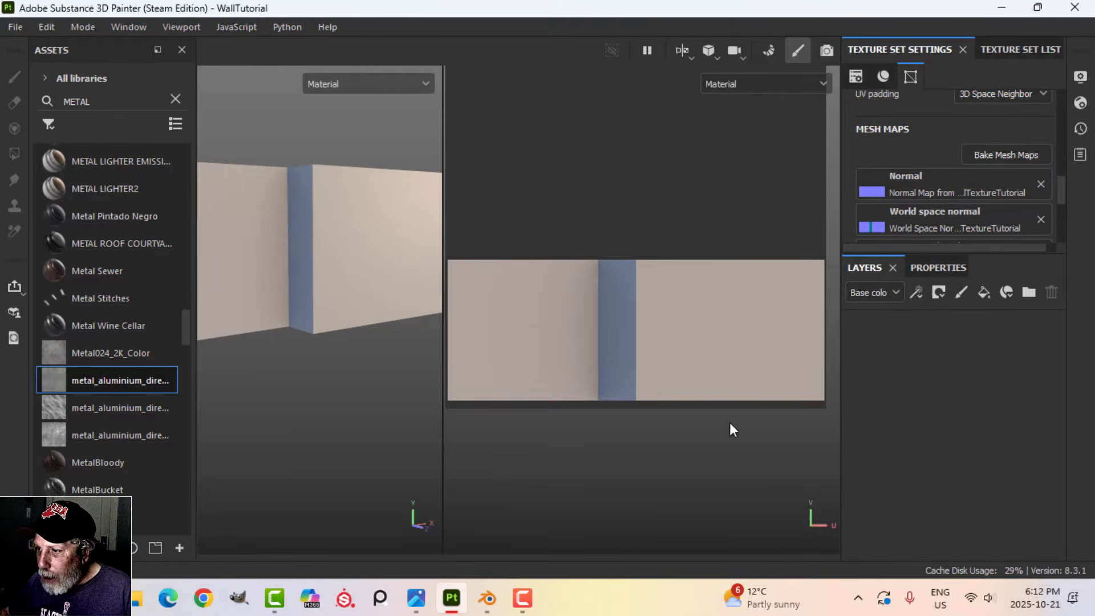
middle_click_drag(727, 477, 730, 475, "alt")
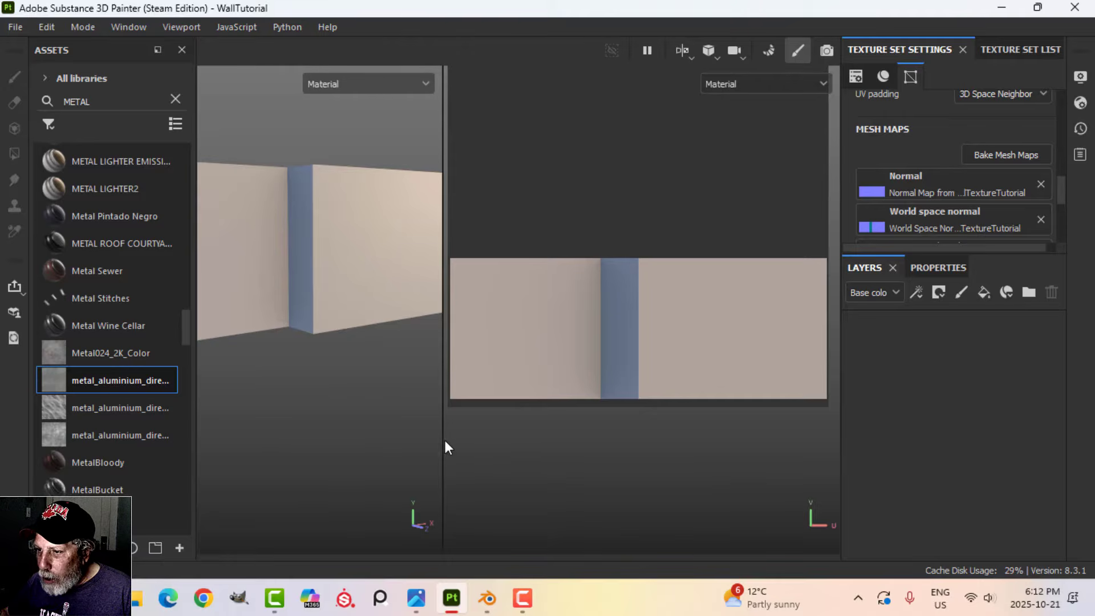
left_click_drag(443, 440, 400, 440)
scroll(552, 460, "up", 2)
scroll(560, 458, "down", 1)
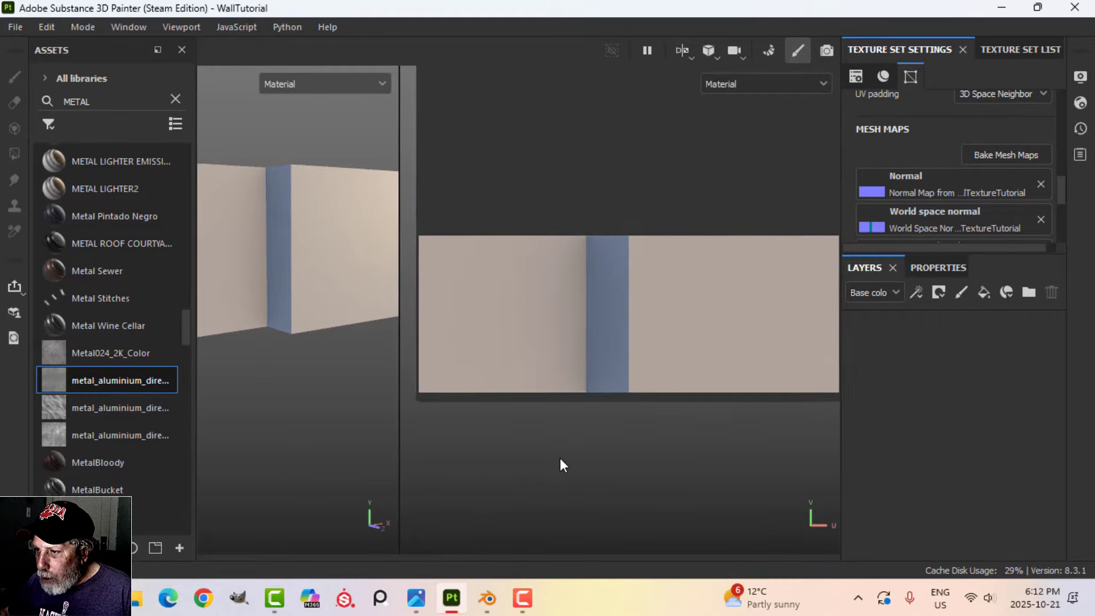
mouse_move(576, 448)
middle_mouse_down("alt")
mouse_move(566, 463)
mouse_move(570, 453)
middle_mouse_up("alt")
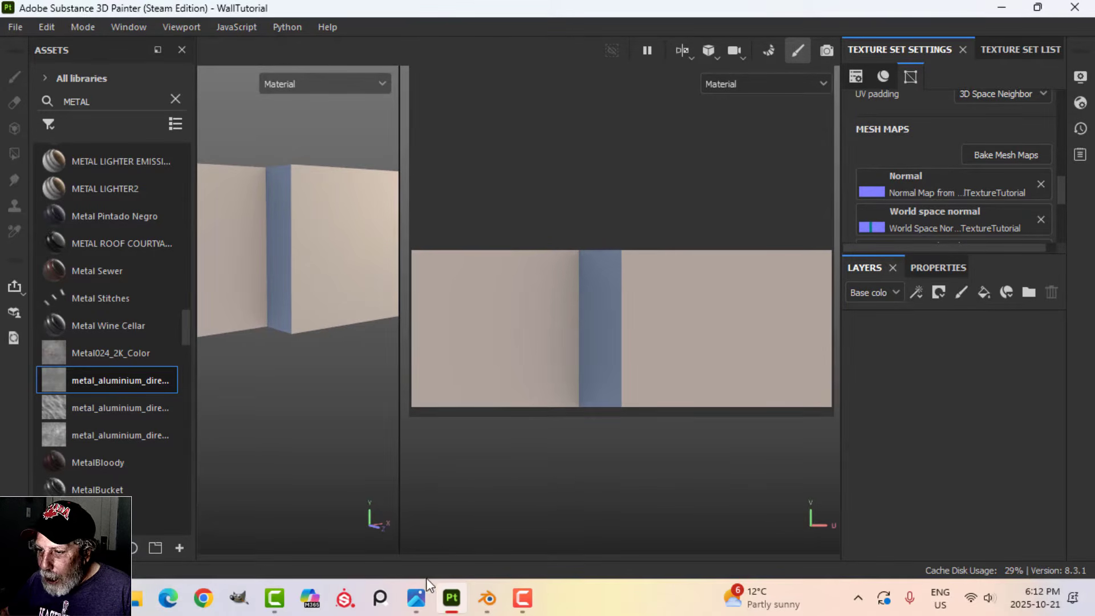
Review the reference render and the Blender scene, and return to the Substance 3D Painter wall project
left_click(417, 598)
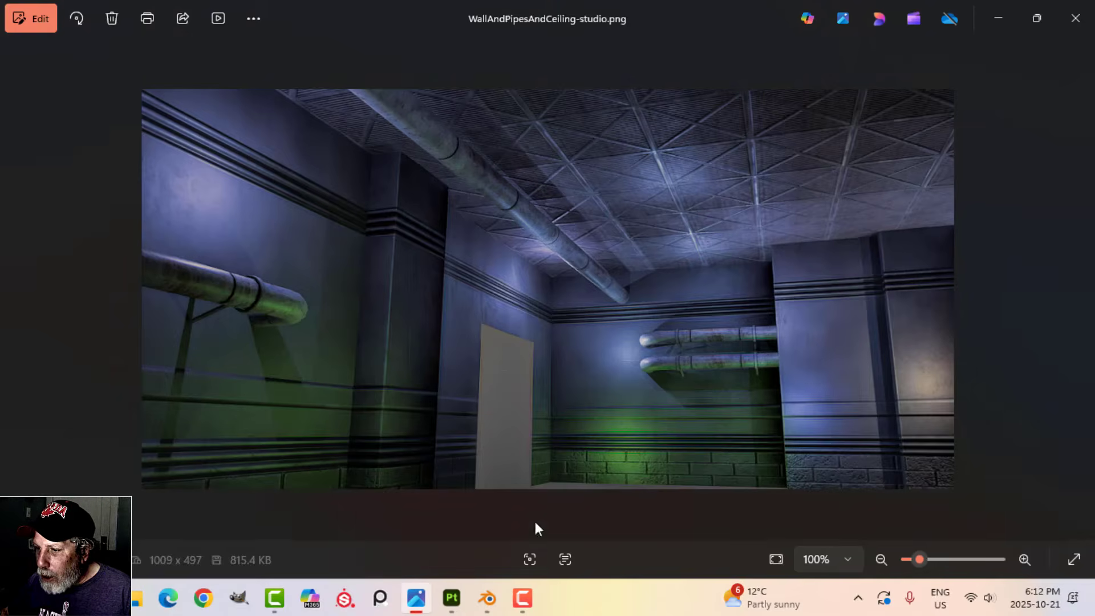
left_click(487, 598)
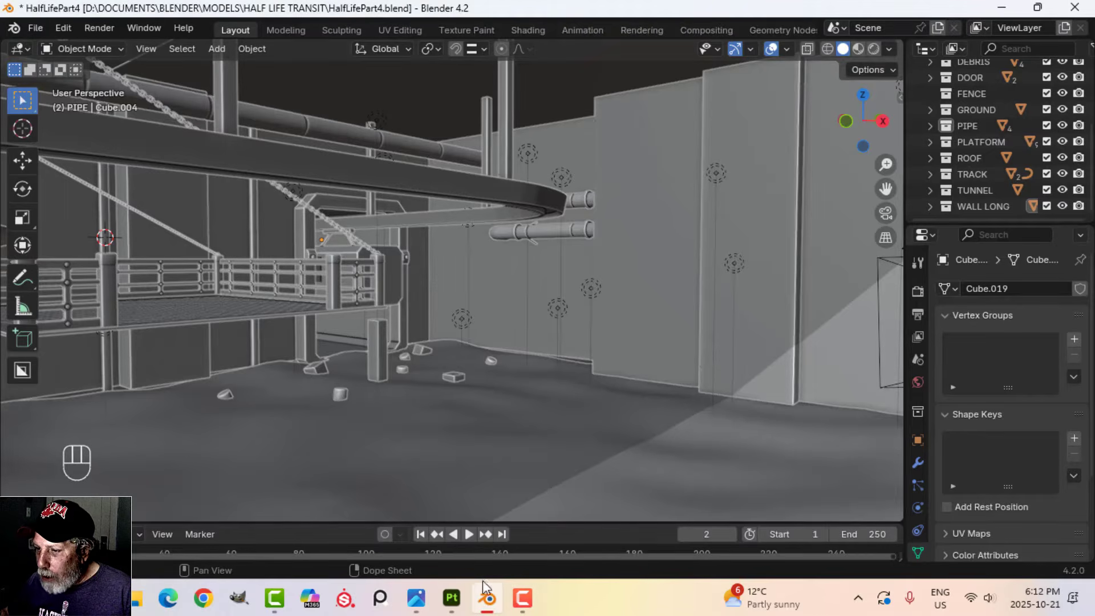
left_click(451, 598)
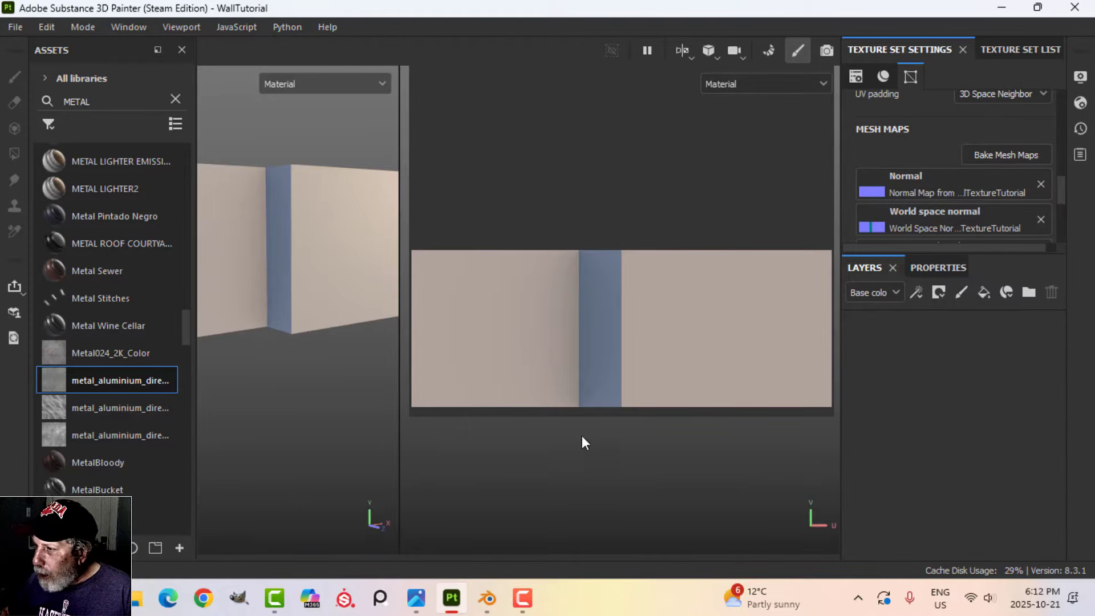
Add a fill layer to the wall and set its base color to red E81313
left_click(983, 292)
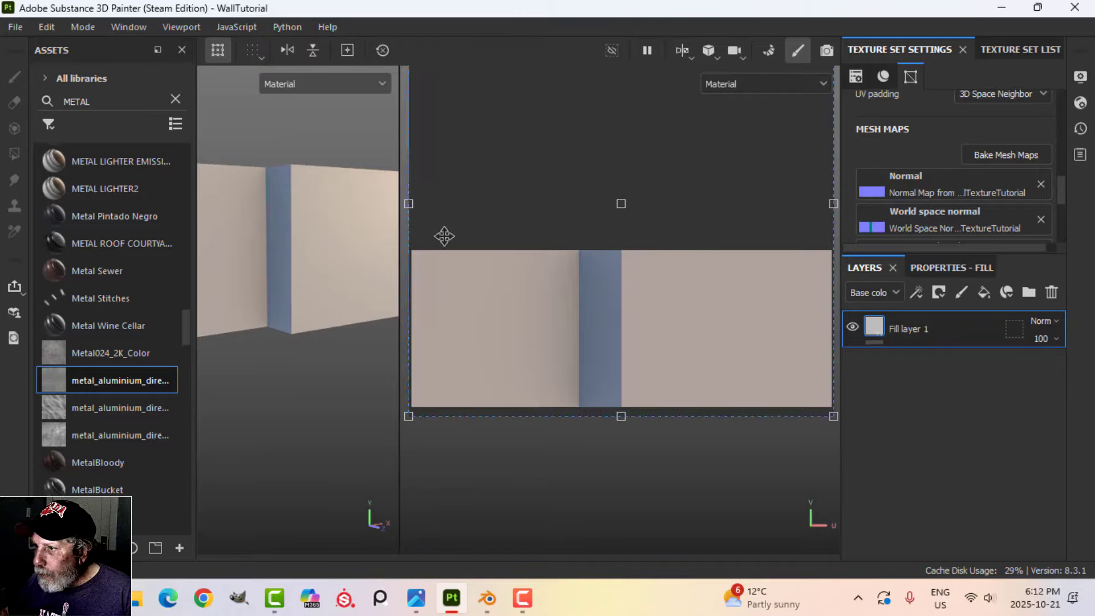
left_click(216, 52)
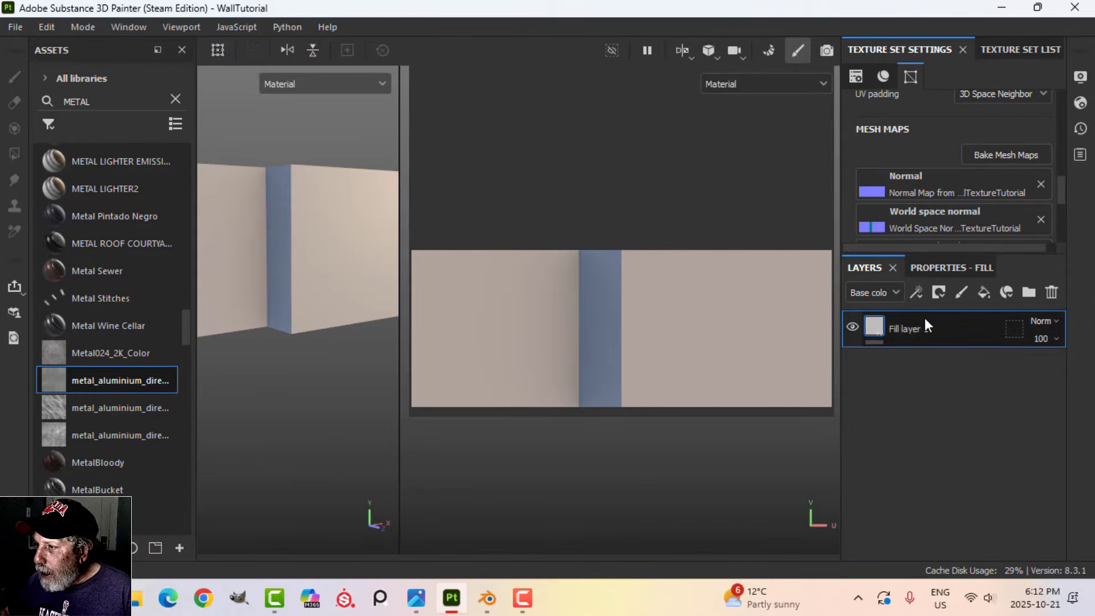
left_click(938, 268)
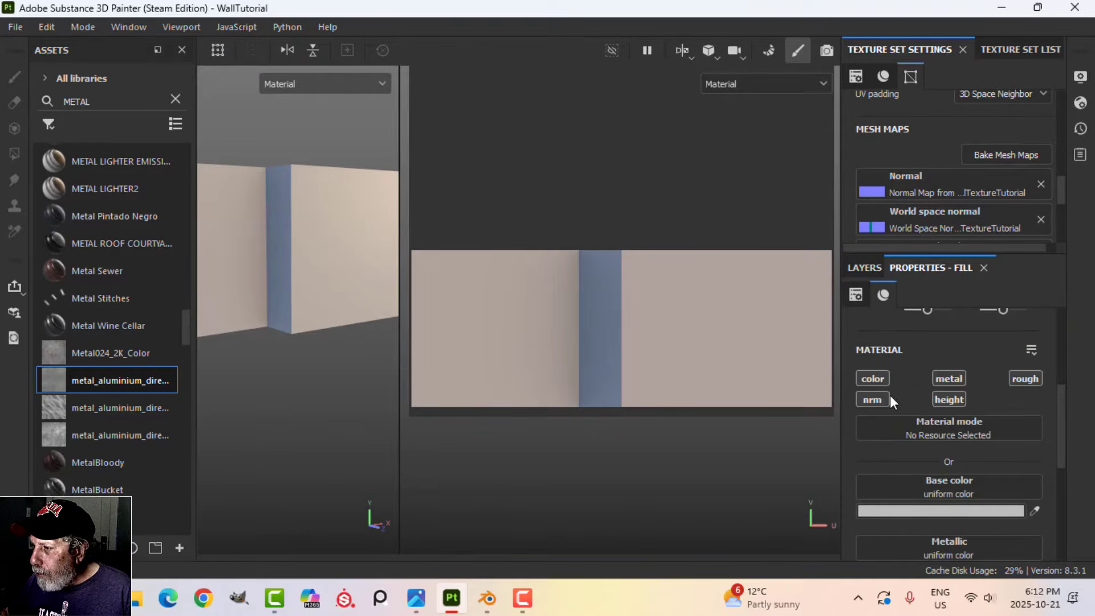
left_click(930, 511)
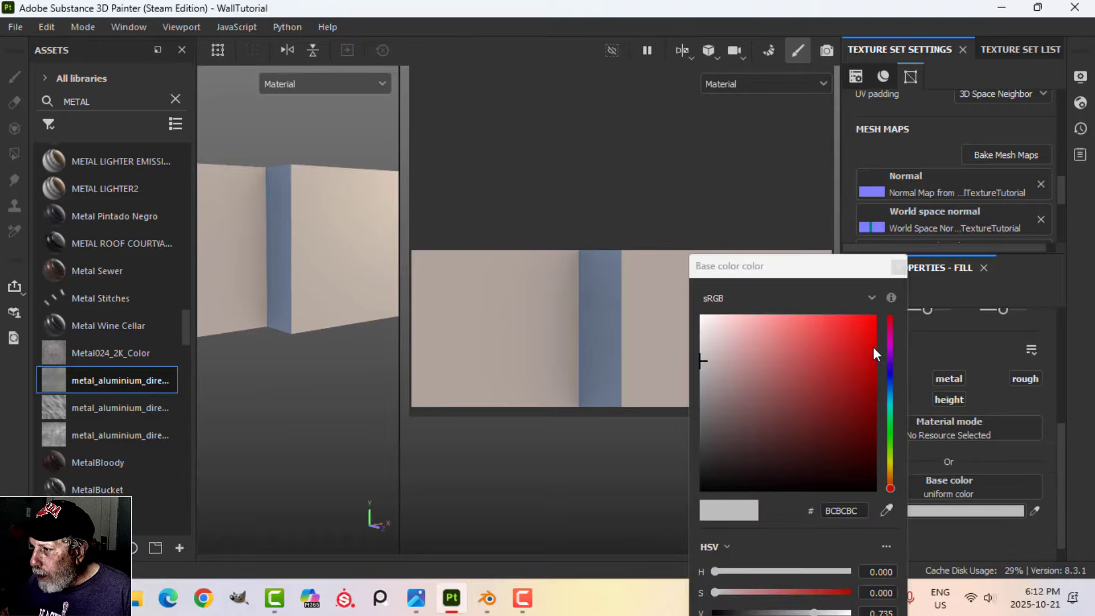
left_click(862, 331)
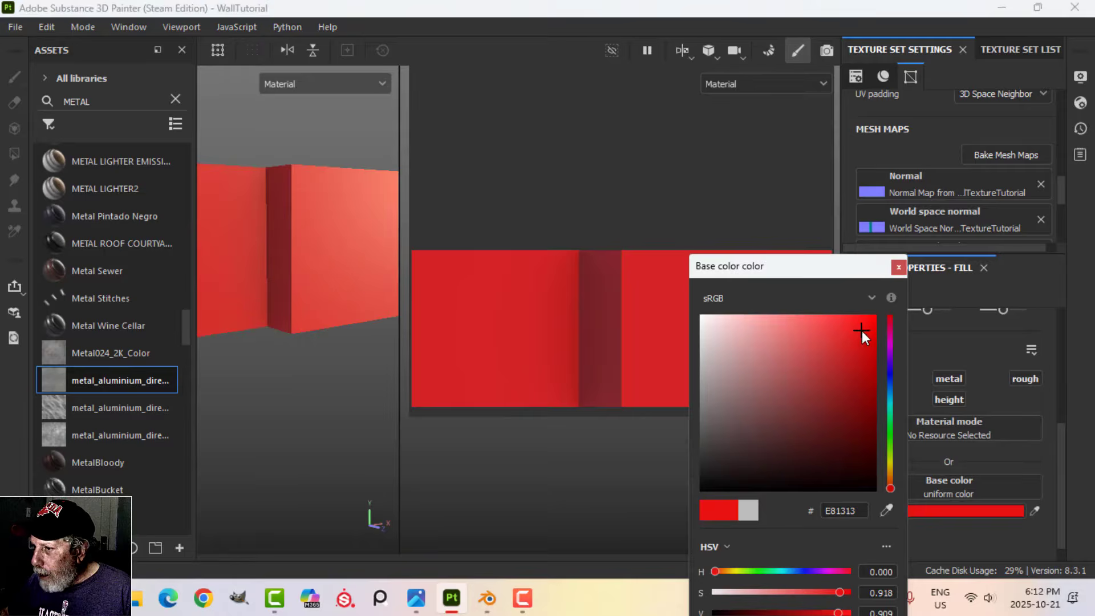
left_click(898, 268)
Add a black mask to the red fill layer
left_click(862, 267)
left_click(939, 292)
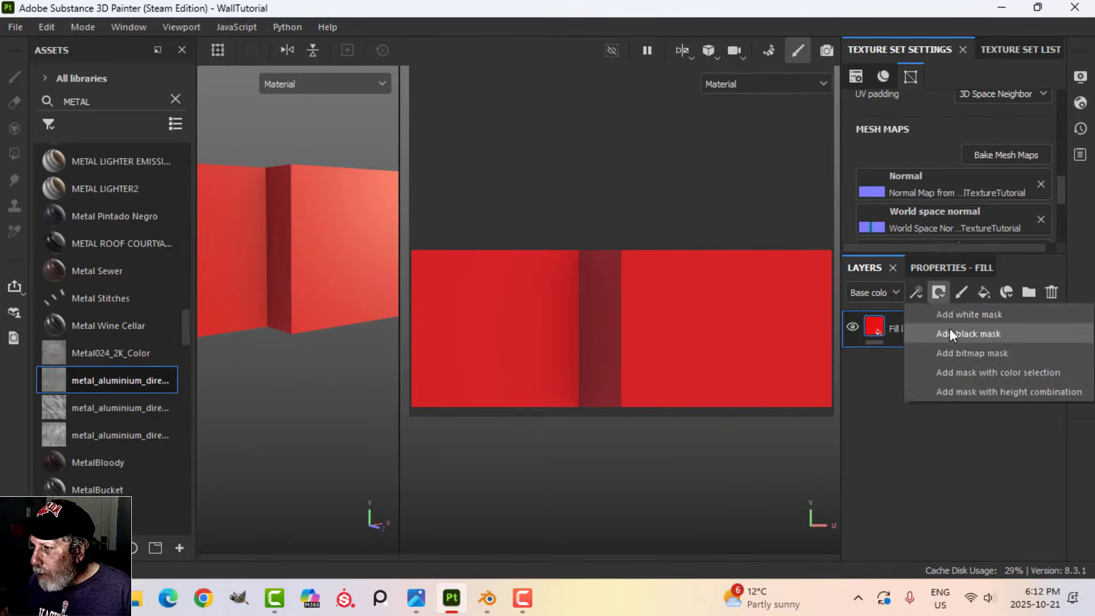
left_click(950, 333)
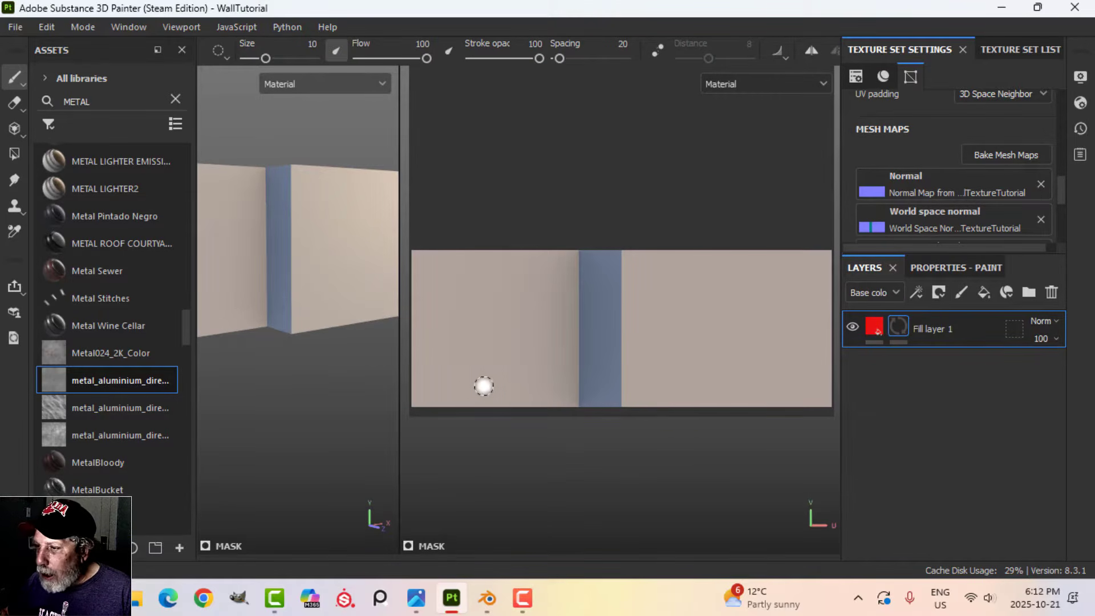
Filter the assets to alphas, search for "sq", and load the Square Rectangle alpha into the brush
left_click(174, 106)
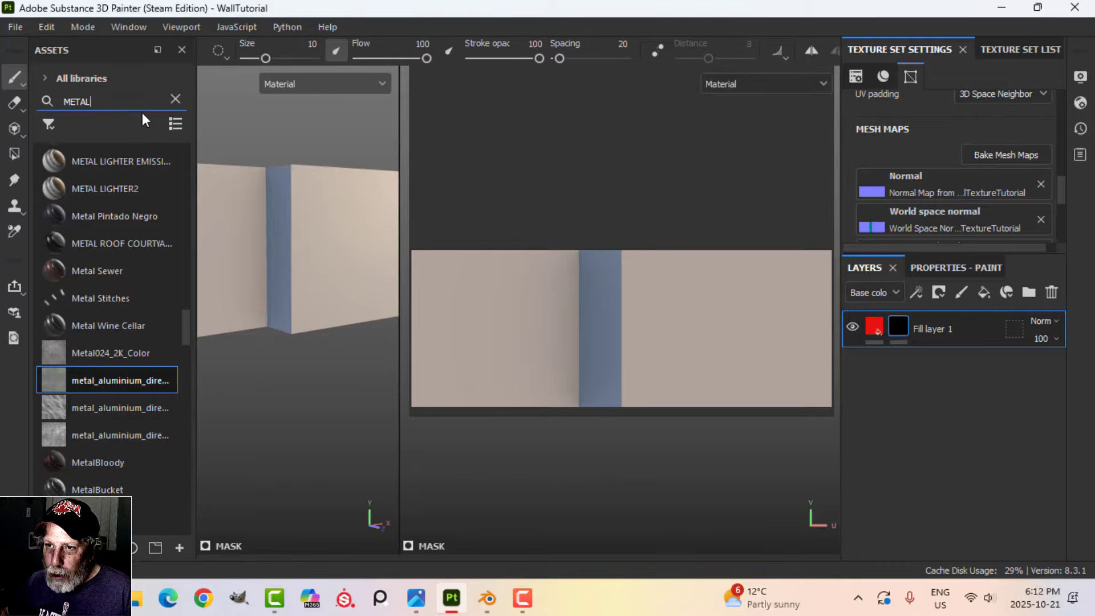
left_click(176, 101)
left_click(48, 124)
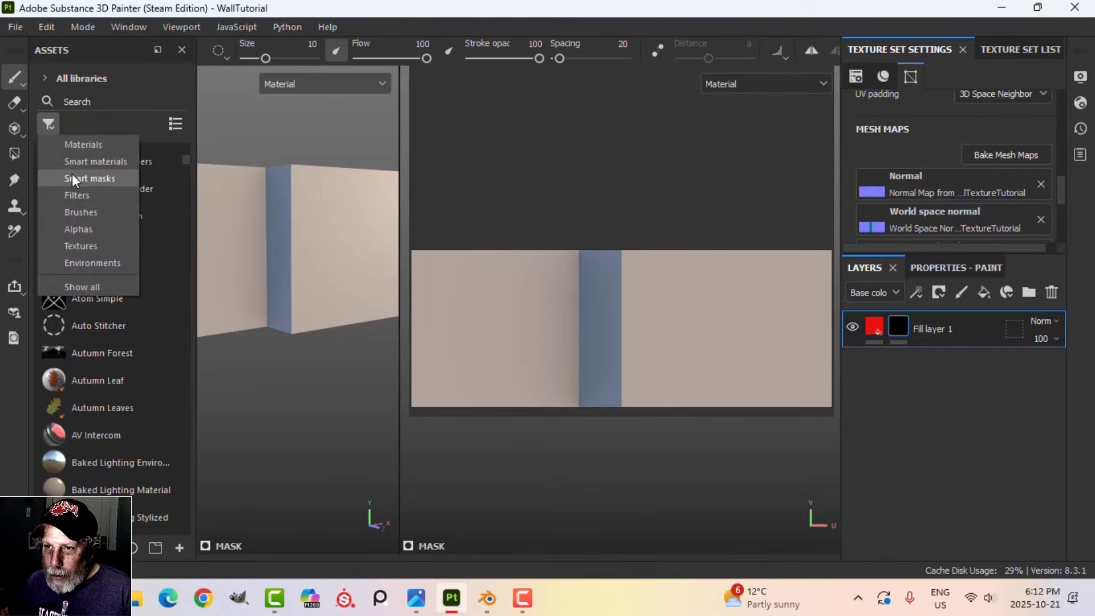
left_click(82, 223)
left_click(103, 102)
type("sq")
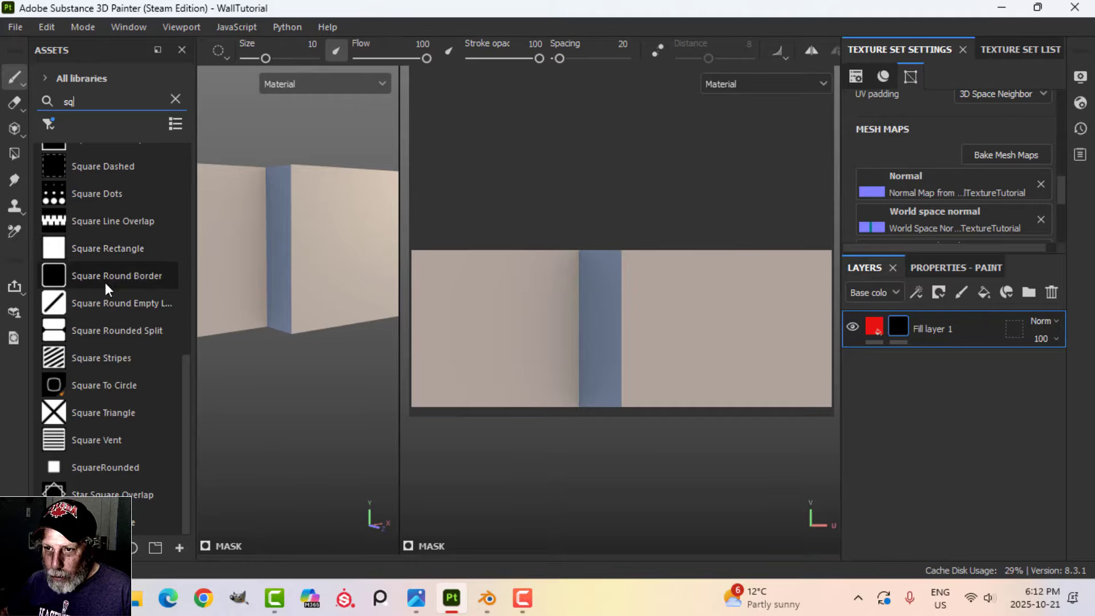
left_click(104, 247)
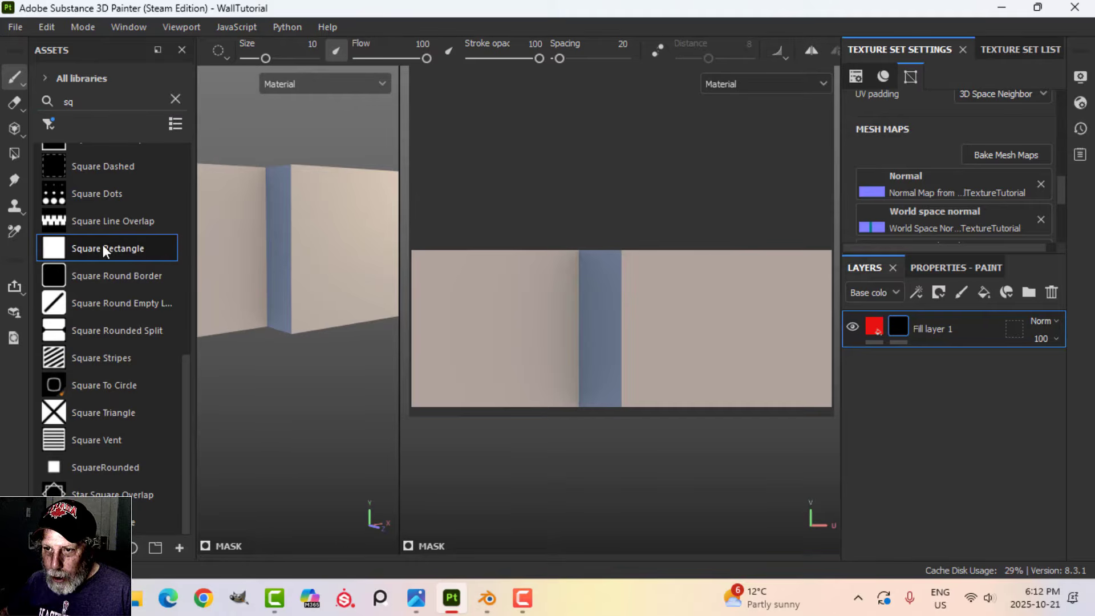
Set the square brush's stroke spacing to 5
key("Tab")
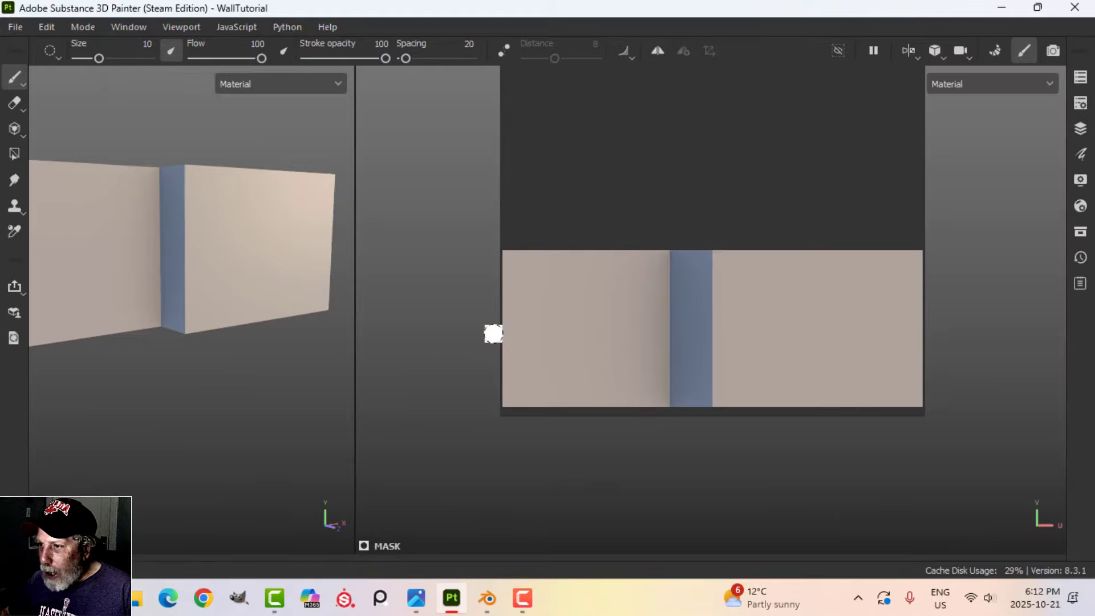
scroll(685, 399, "up", 3)
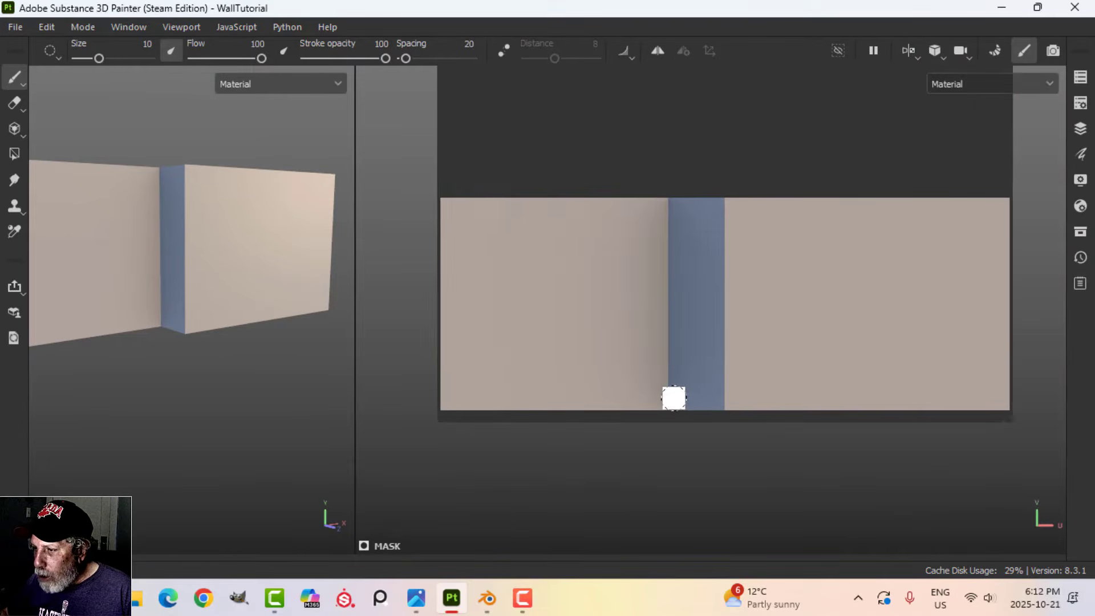
key("Tab")
left_click(938, 268)
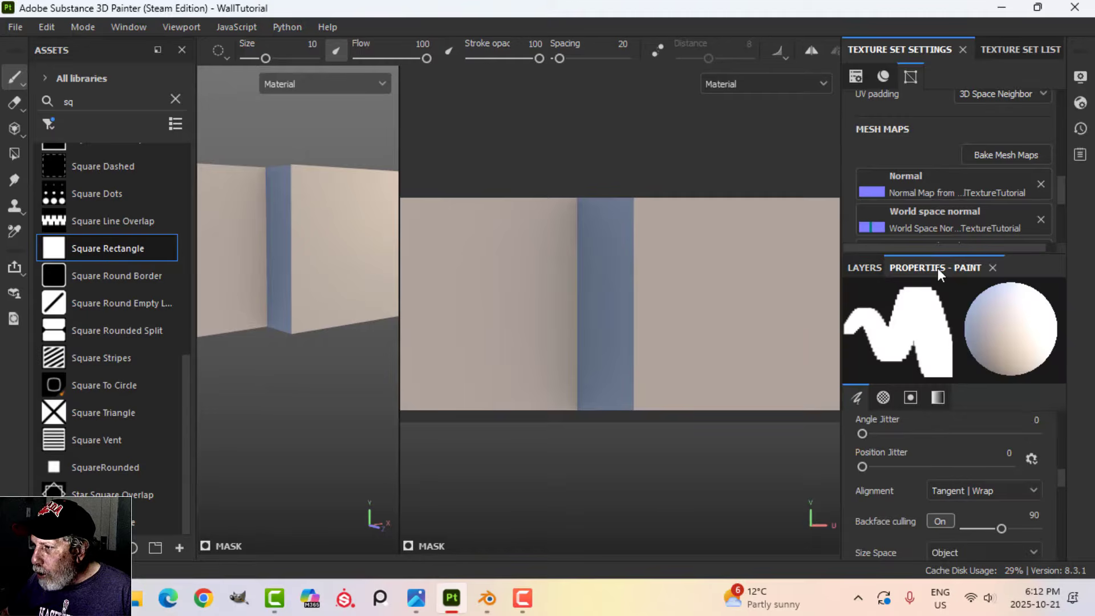
scroll(947, 466, "down", 10)
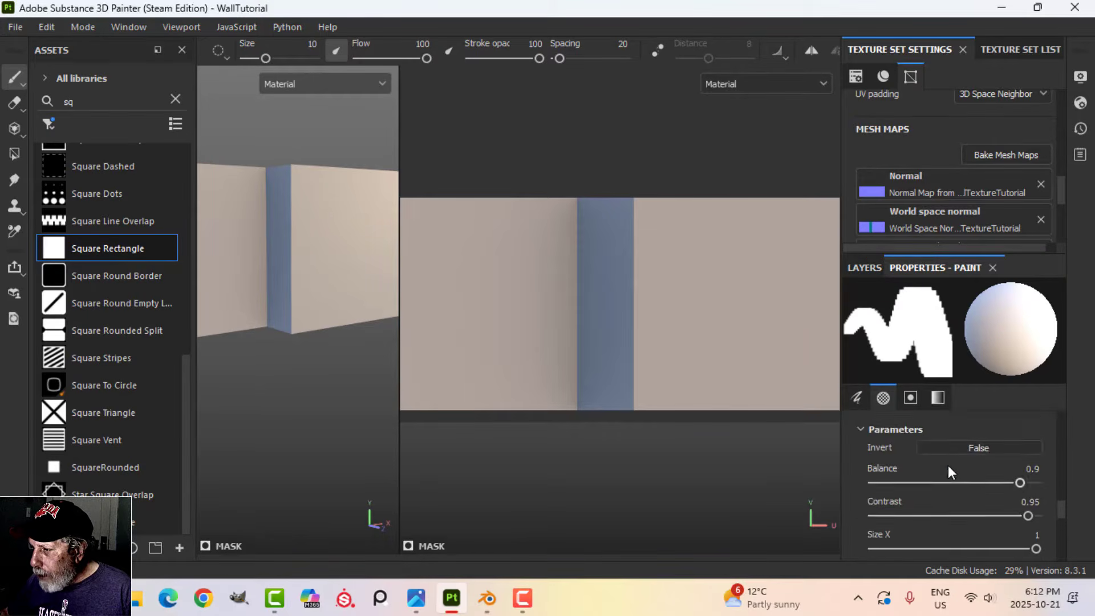
scroll(956, 477, "down", 5)
scroll(955, 475, "up", 8)
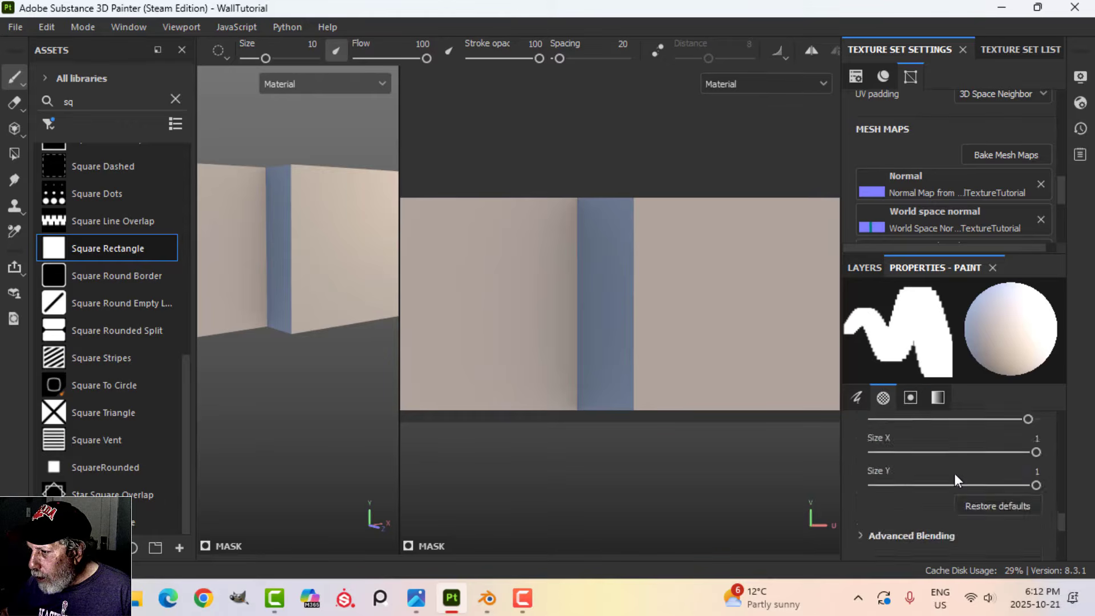
scroll(954, 472, "up", 8)
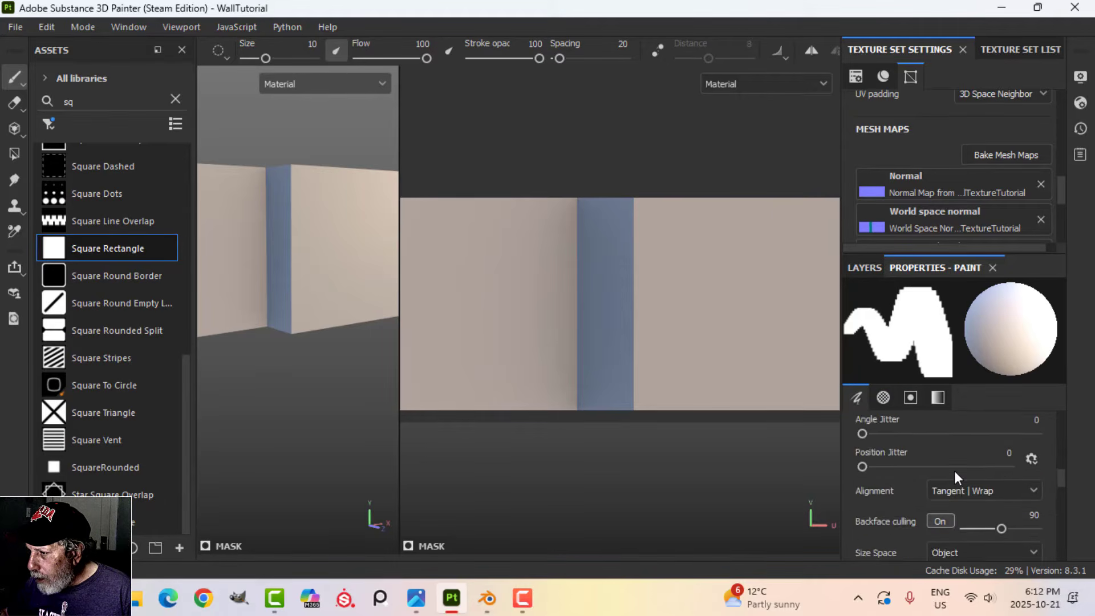
scroll(954, 471, "up", 3)
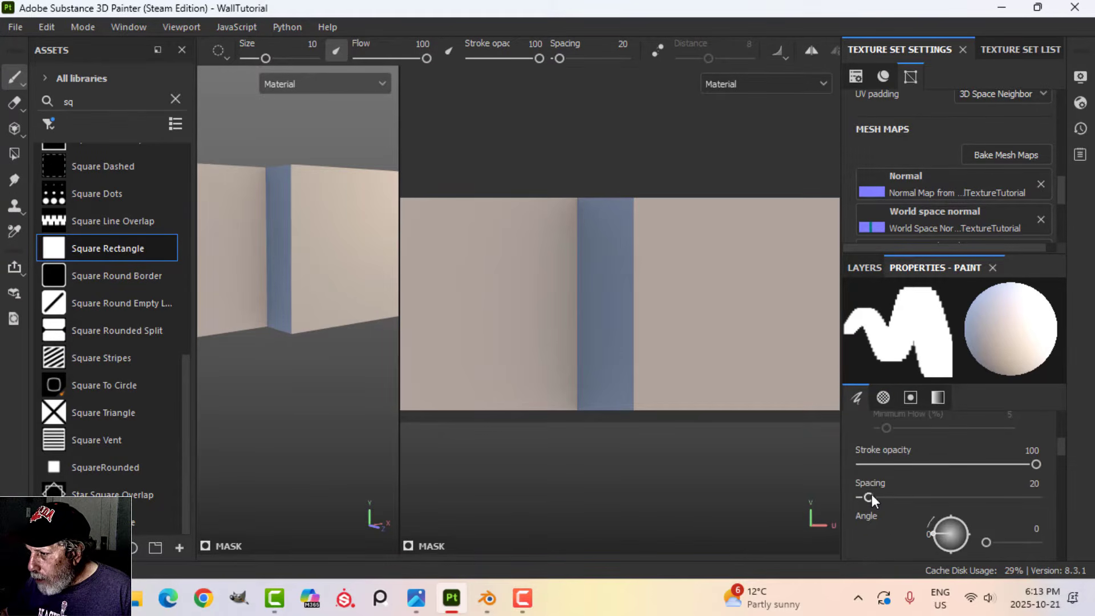
left_click_drag(872, 495, 851, 496)
scroll(904, 476, "down", 3)
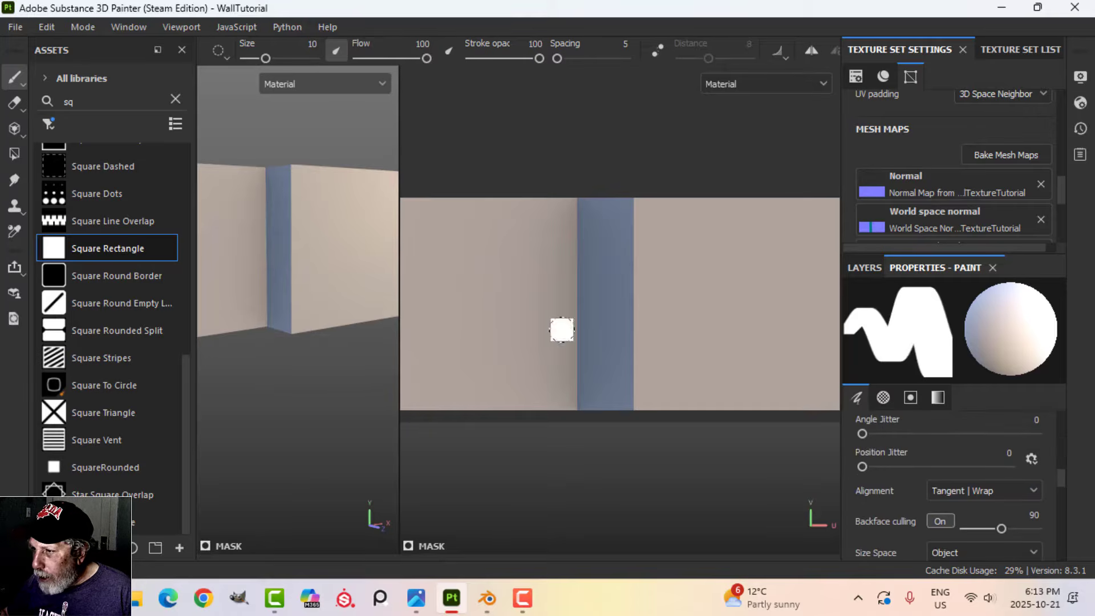
Paint two overlapping snapped straight strokes in the red layer's mask along the wall's bottom edge, across the full UV width
key("Tab")
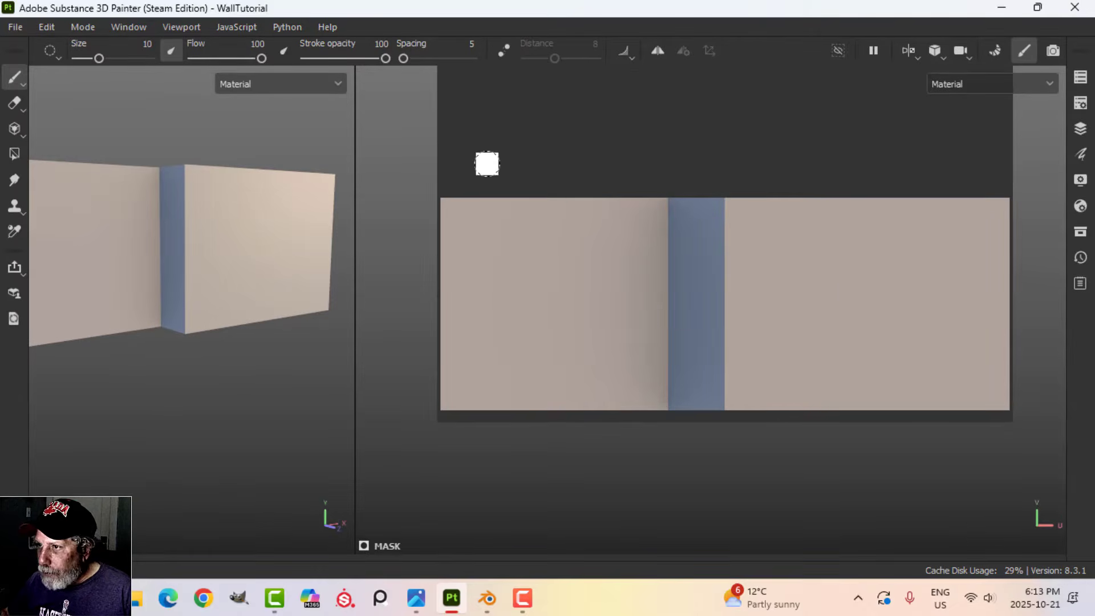
key("Tab")
left_click(878, 270)
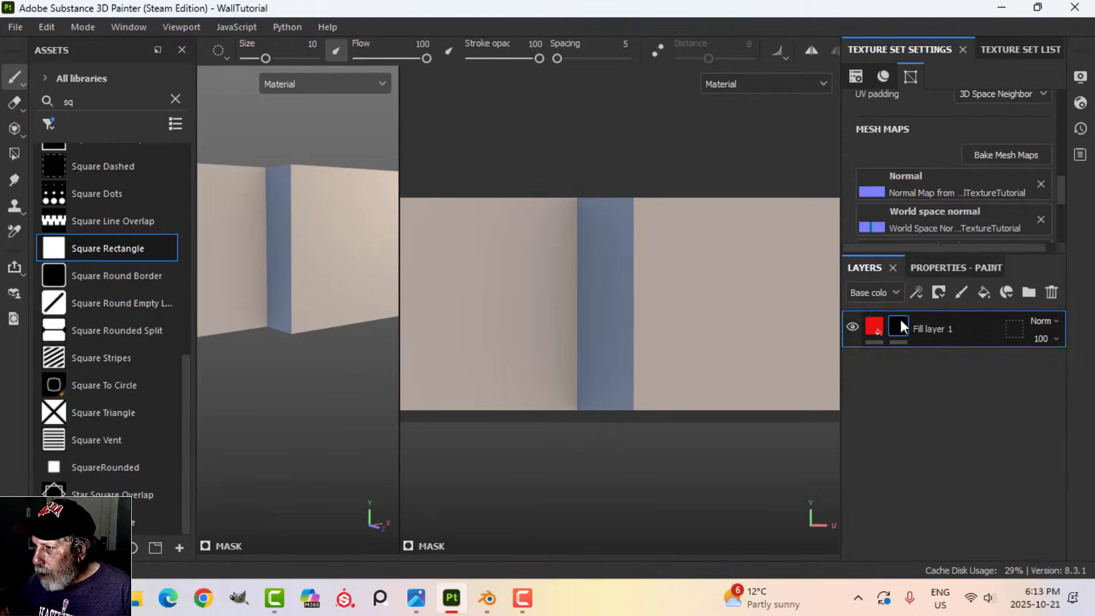
key("Tab")
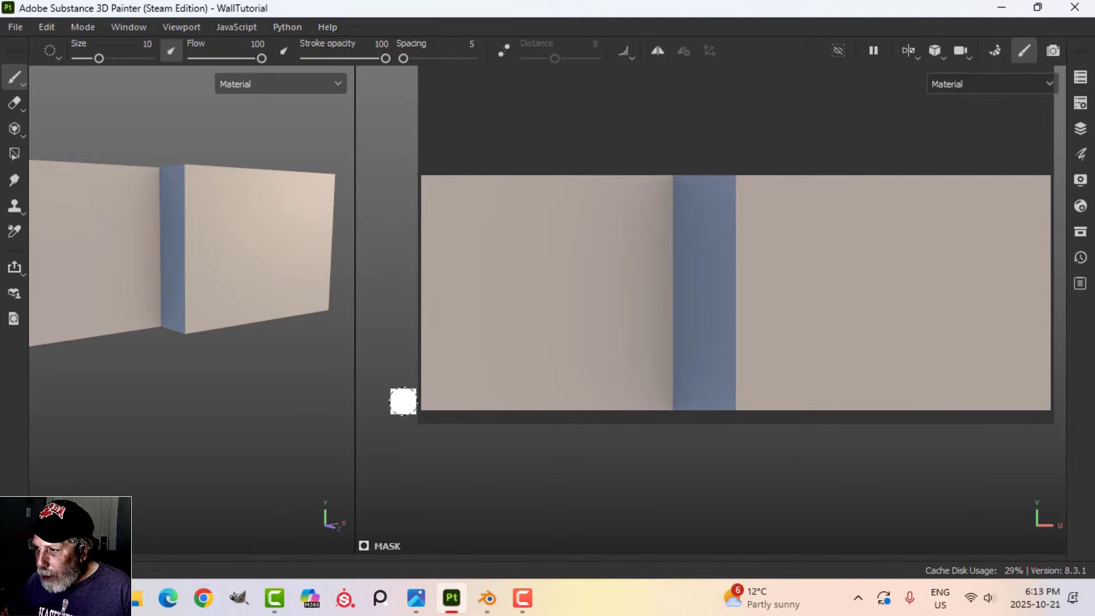
middle_click_drag(403, 402, 374, 398)
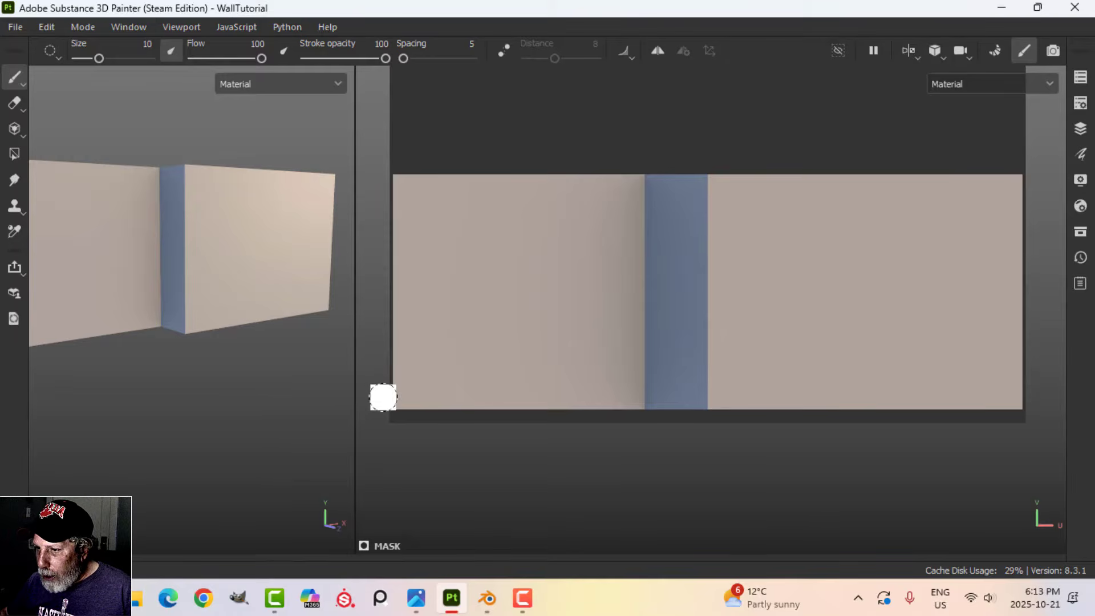
key("ctrl+shift")
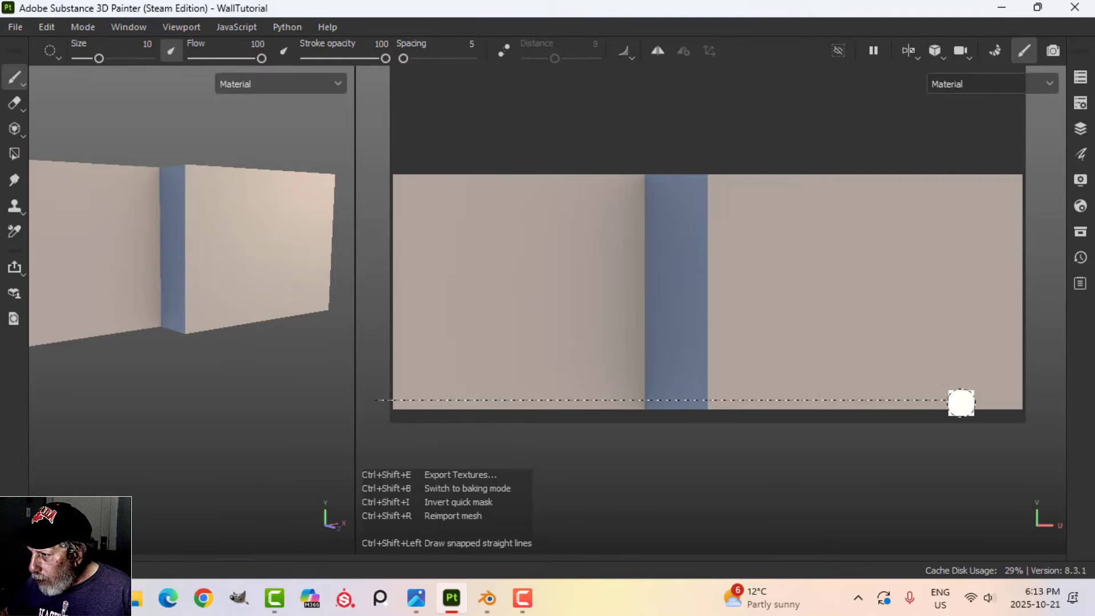
left_click(1056, 400, "ctrl+shift")
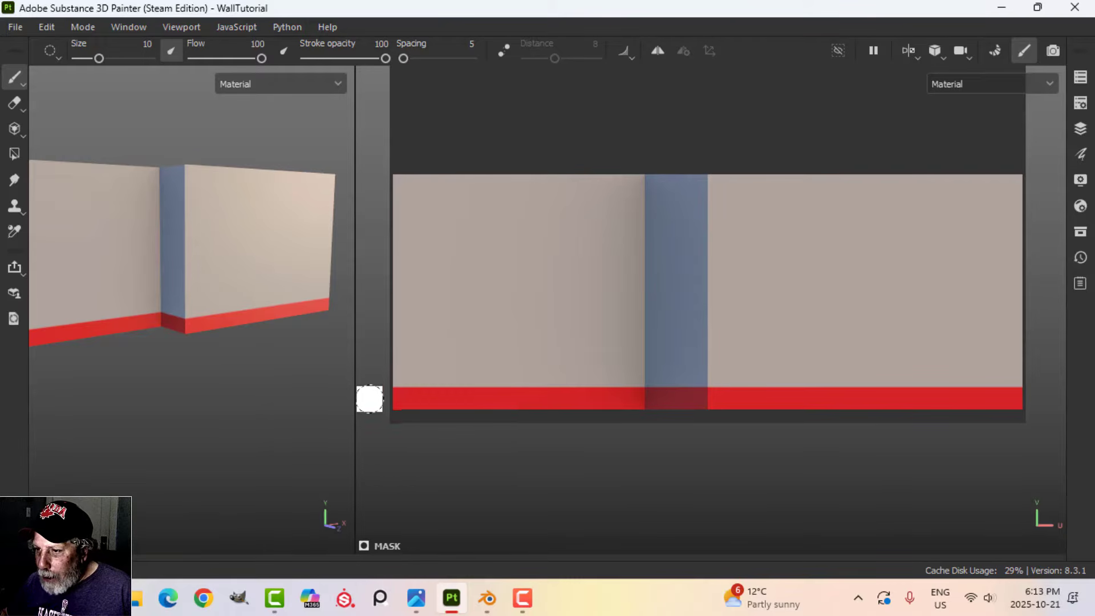
left_click(370, 397)
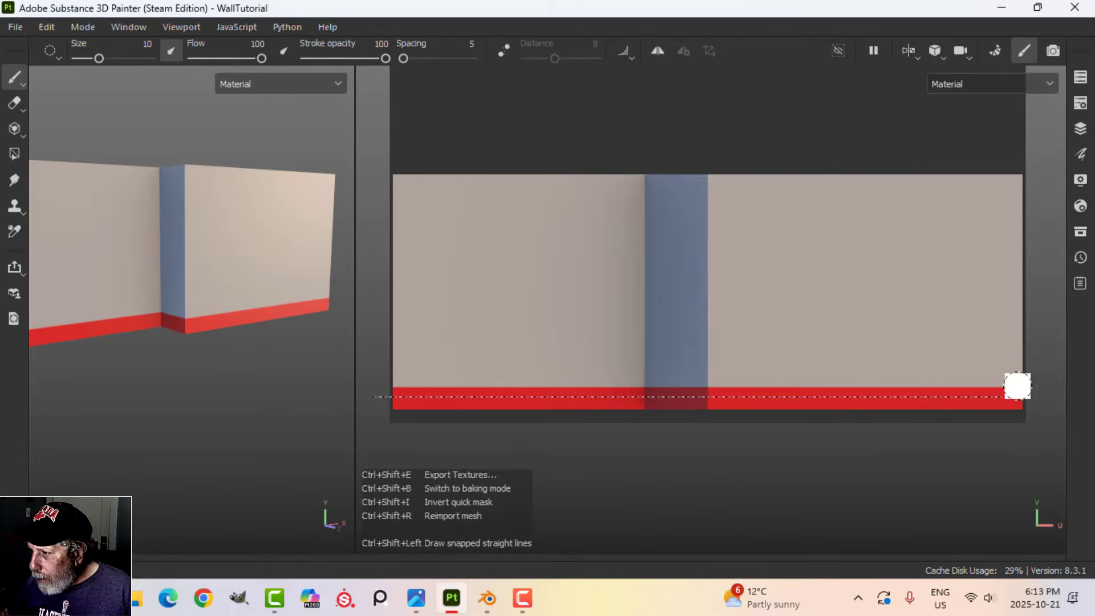
left_click(1019, 386, "ctrl+shift")
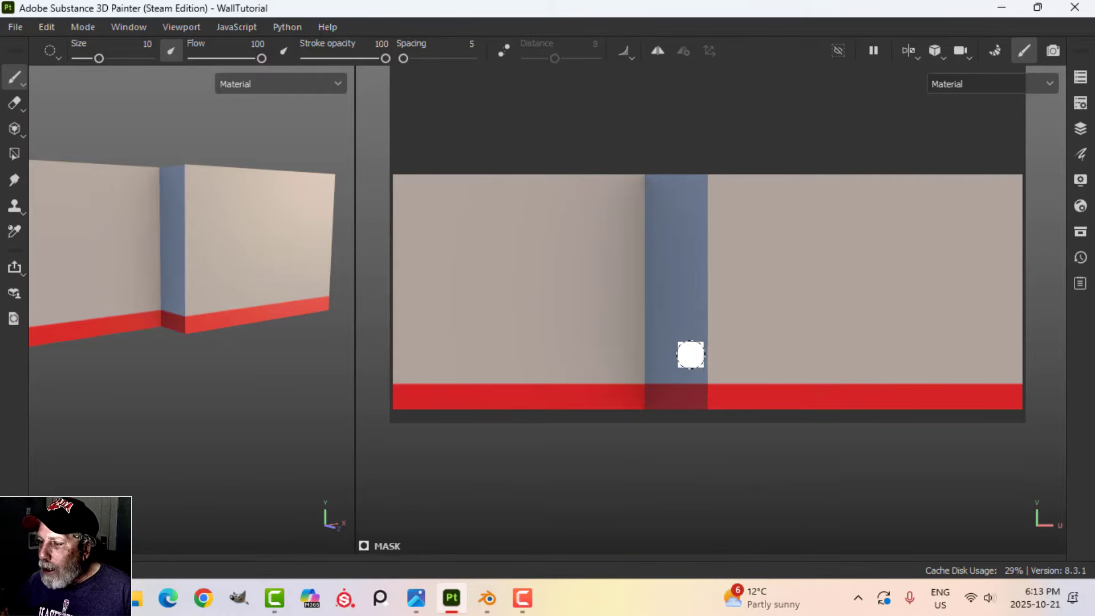
Create a layer folder and place the red fill layer inside it
key("Tab")
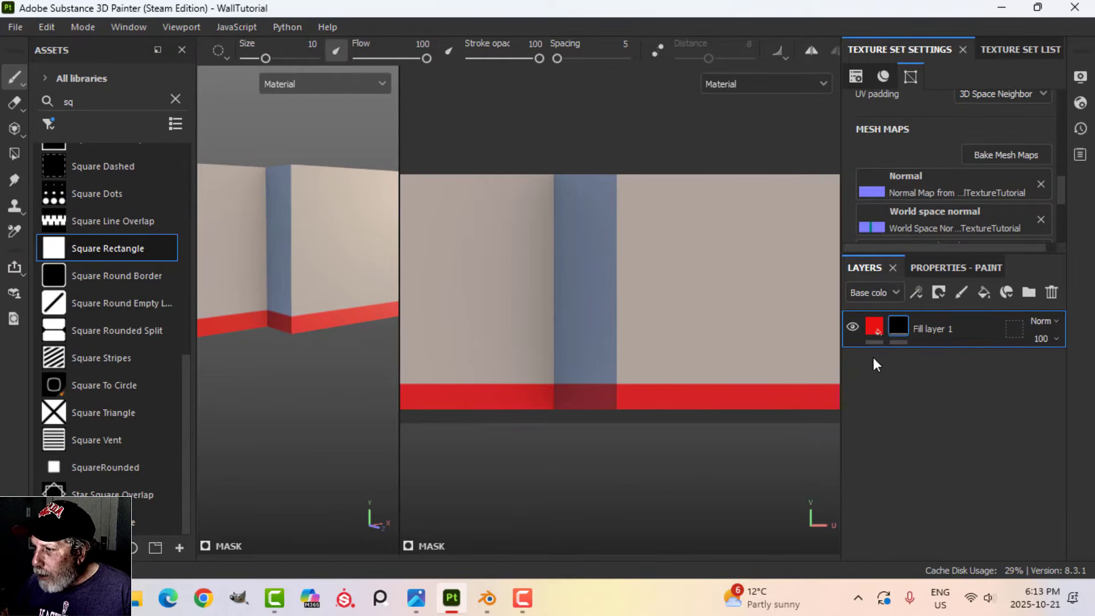
left_click(1028, 294)
left_click_drag(878, 366, 908, 328)
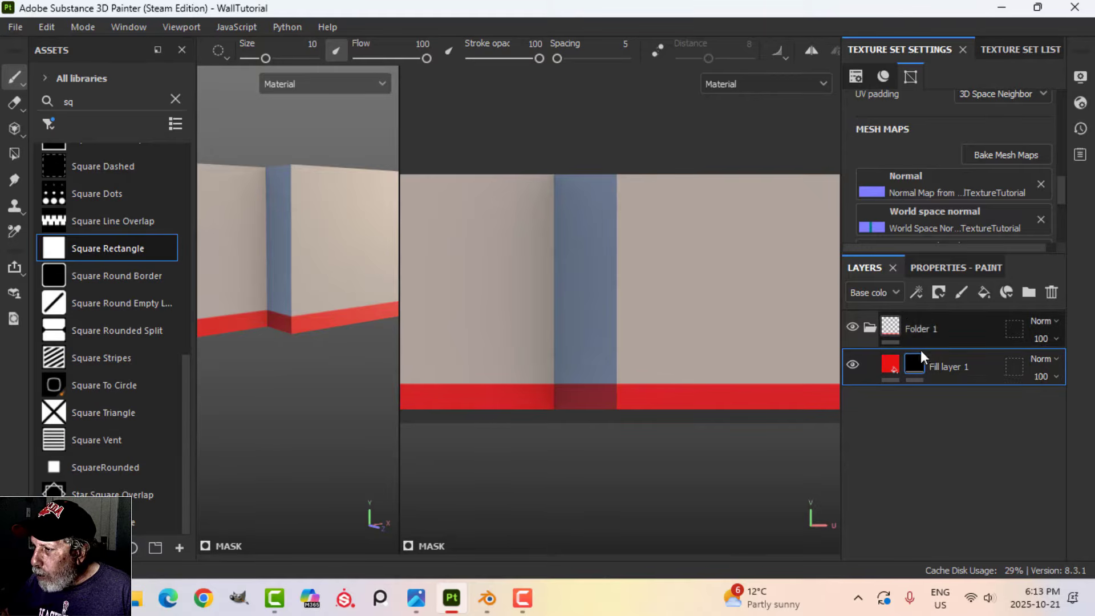
Copy the red fill layer's mask and paste it as the mask of the folder
mouse_move(911, 368)
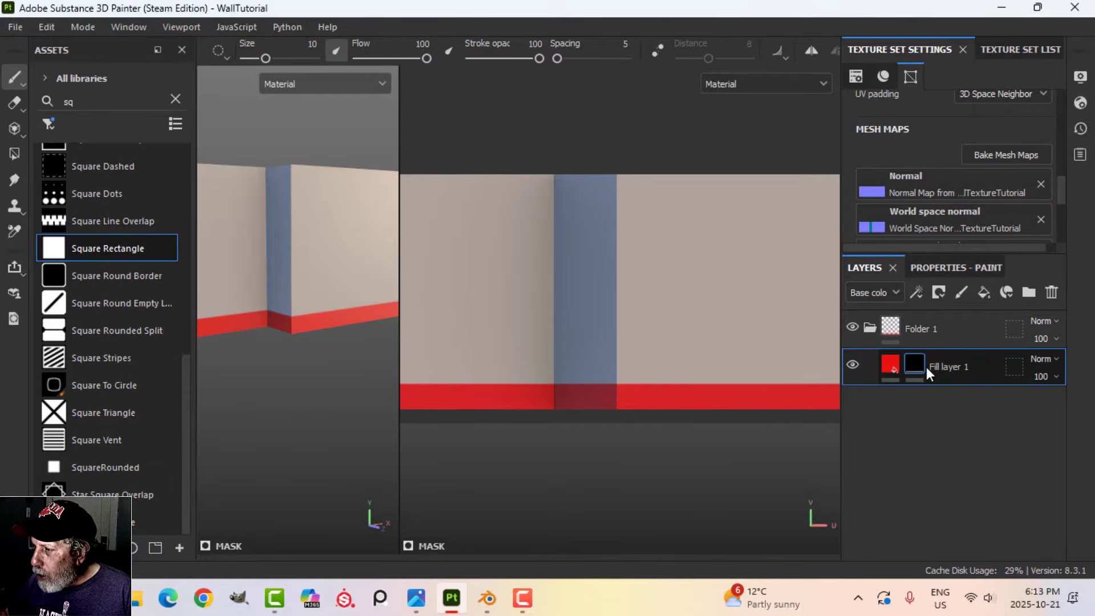
right_click(915, 360)
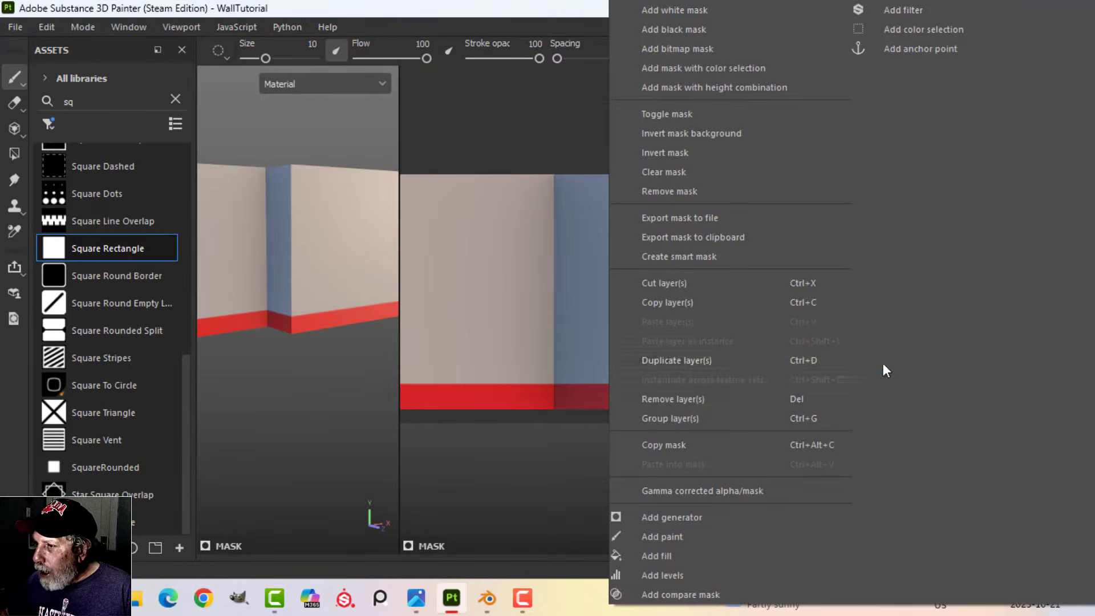
left_click(677, 446)
right_click(924, 326)
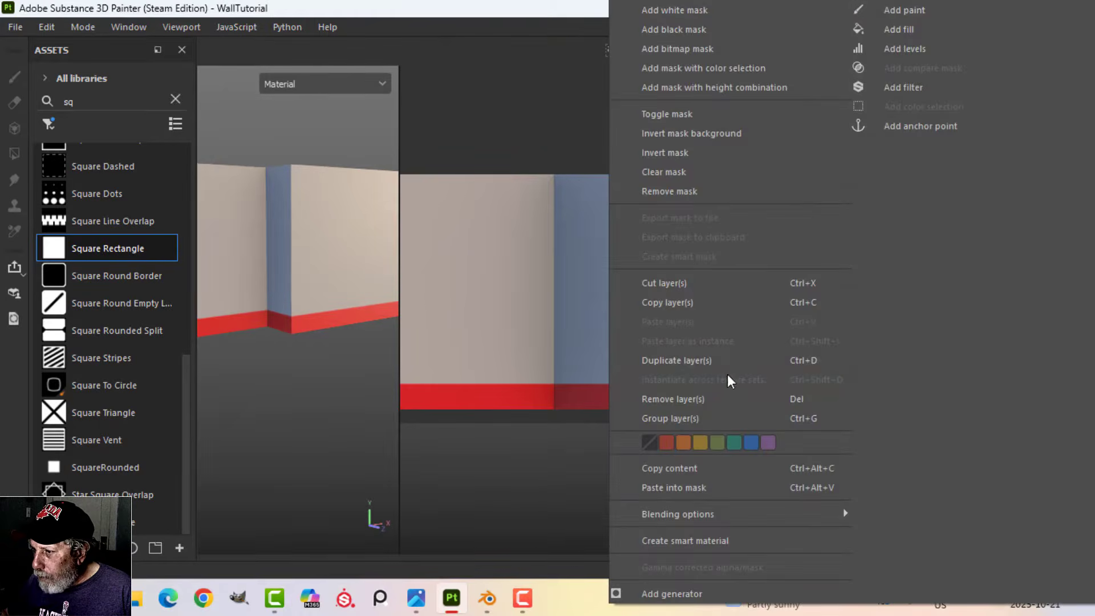
left_click(700, 486)
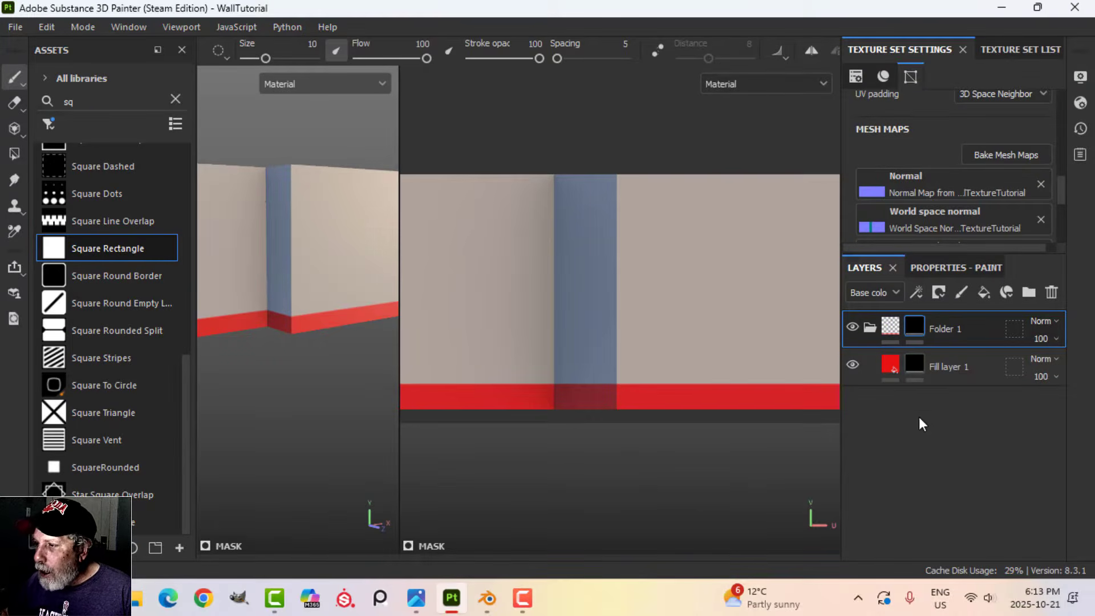
Add a fill effect to the red fill layer's mask inside the folder and show the effect's properties
left_click(914, 363)
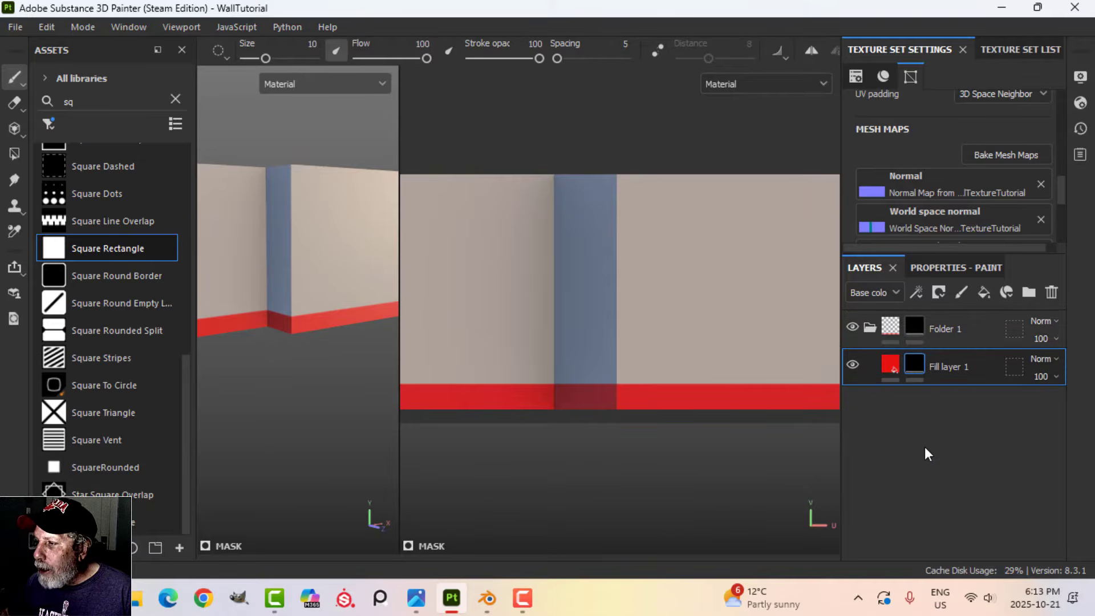
left_click(917, 292)
left_click(937, 350)
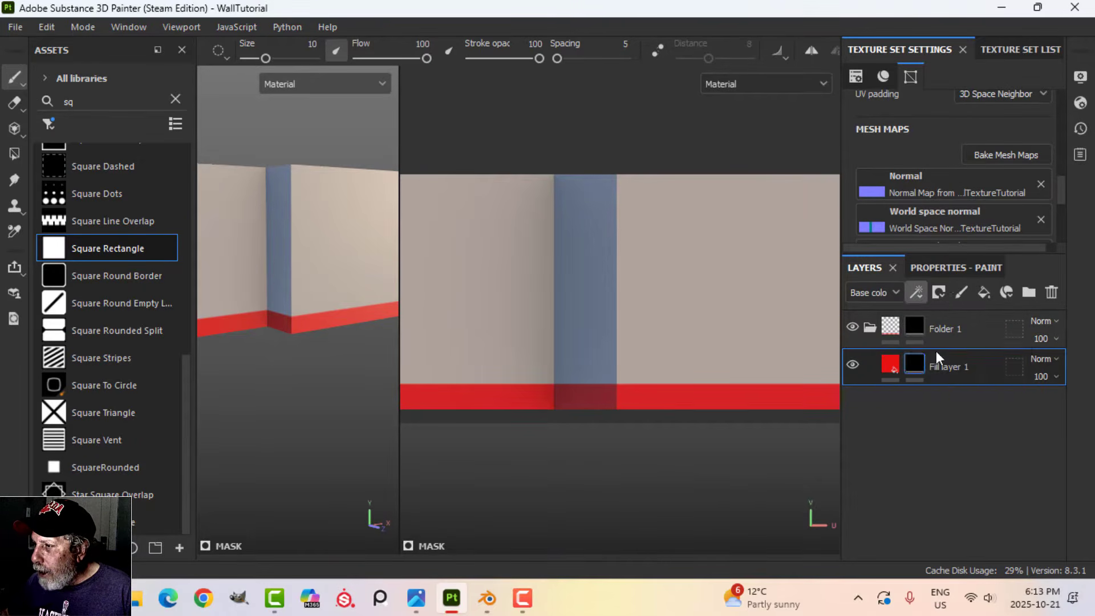
left_click(950, 267)
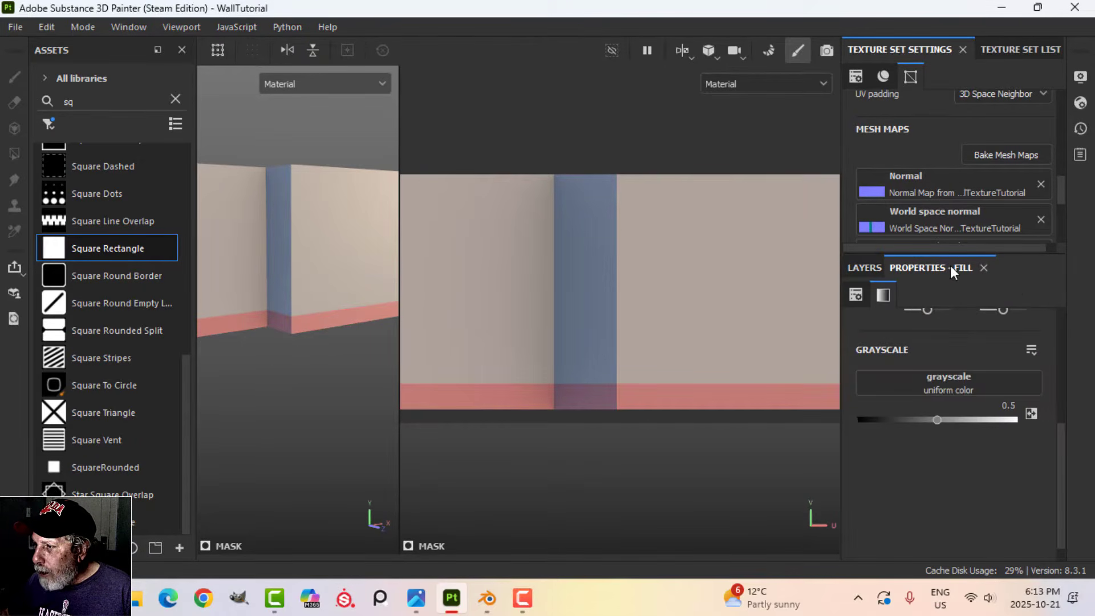
Search the resources for "tile" and assign the Tile Generator as the mask fill's grayscale source
left_click(932, 389)
left_click(1077, 172)
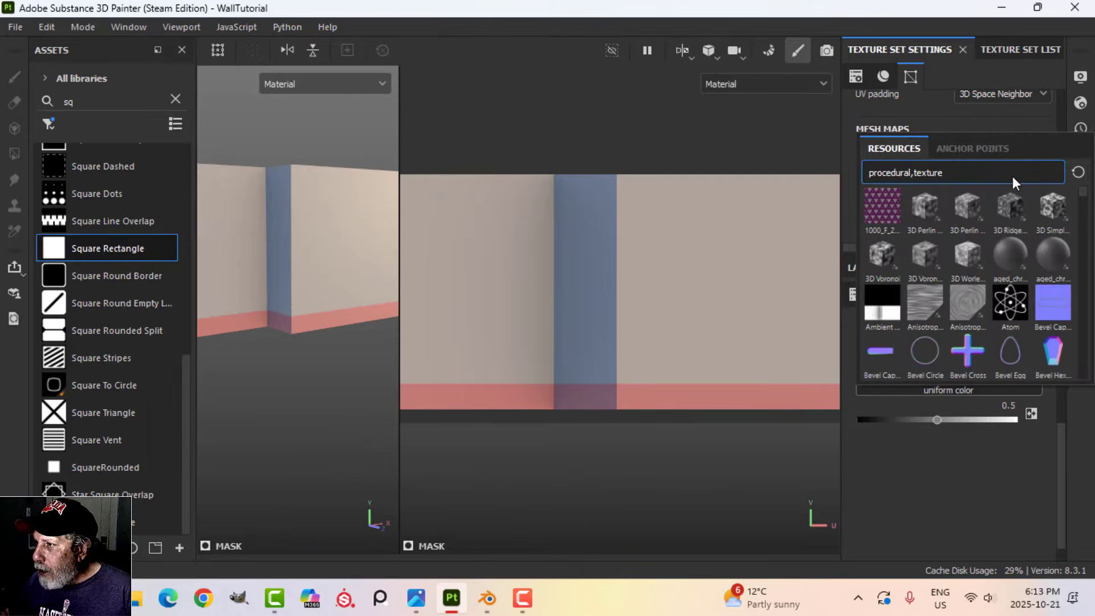
mouse_move(981, 187)
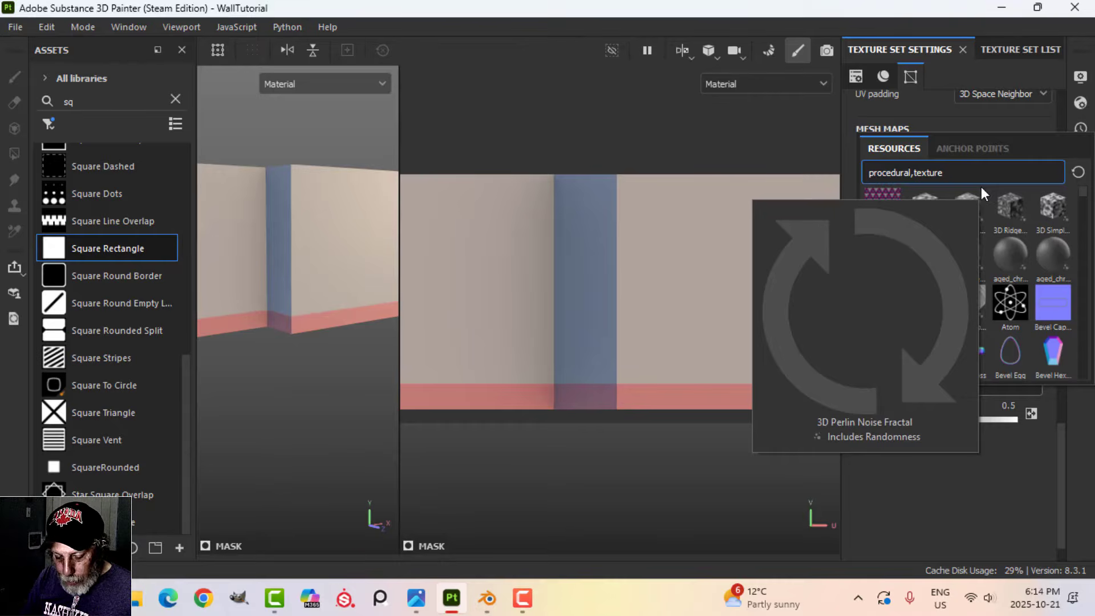
type("tile")
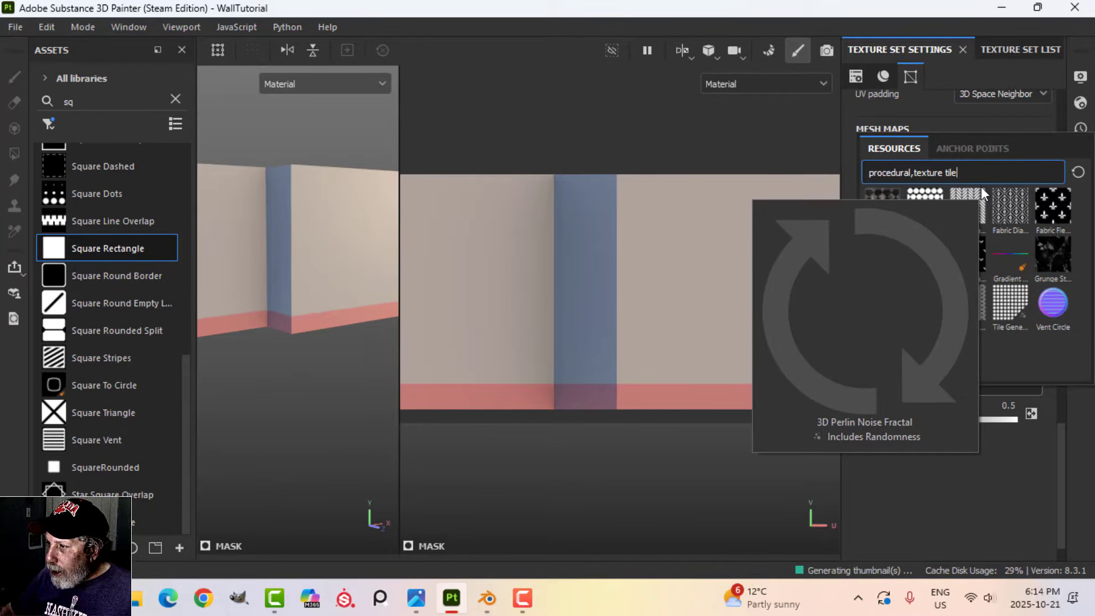
left_click(1004, 307)
Set the Tile Generator's Position to 0.98 to sharpen the gaps between the tiles
scroll(656, 429, "up", 2)
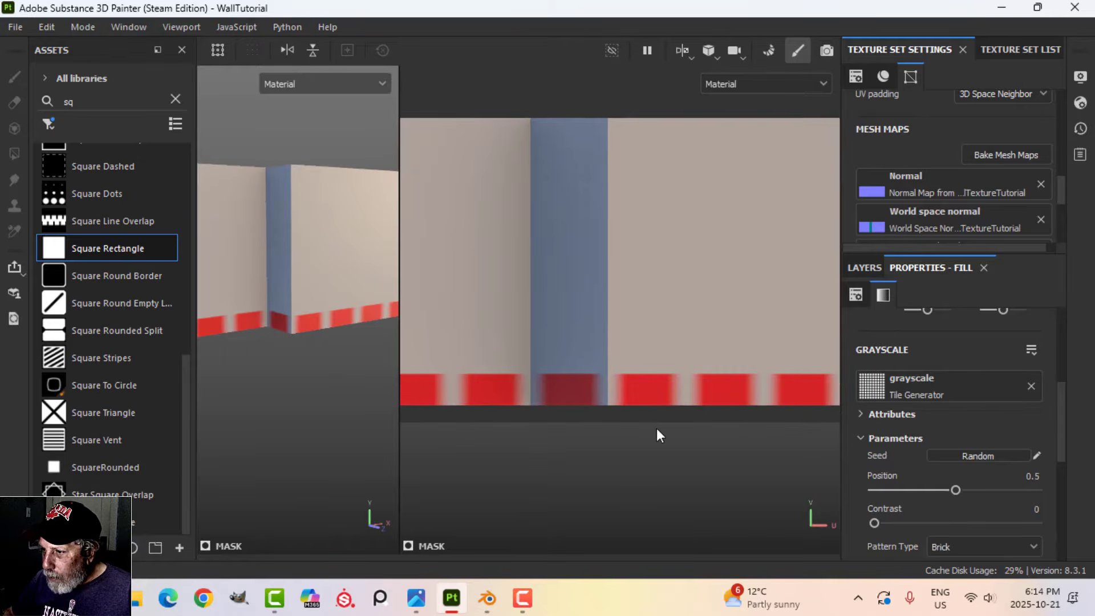
middle_click_drag(657, 429, 723, 406, "alt")
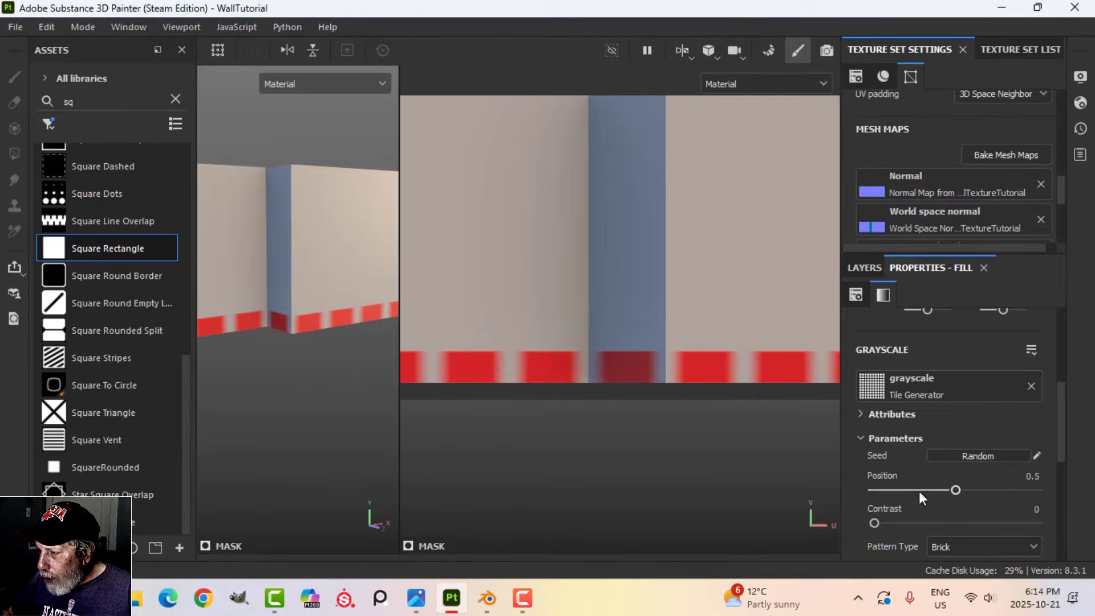
left_click_drag(958, 490, 1033, 482)
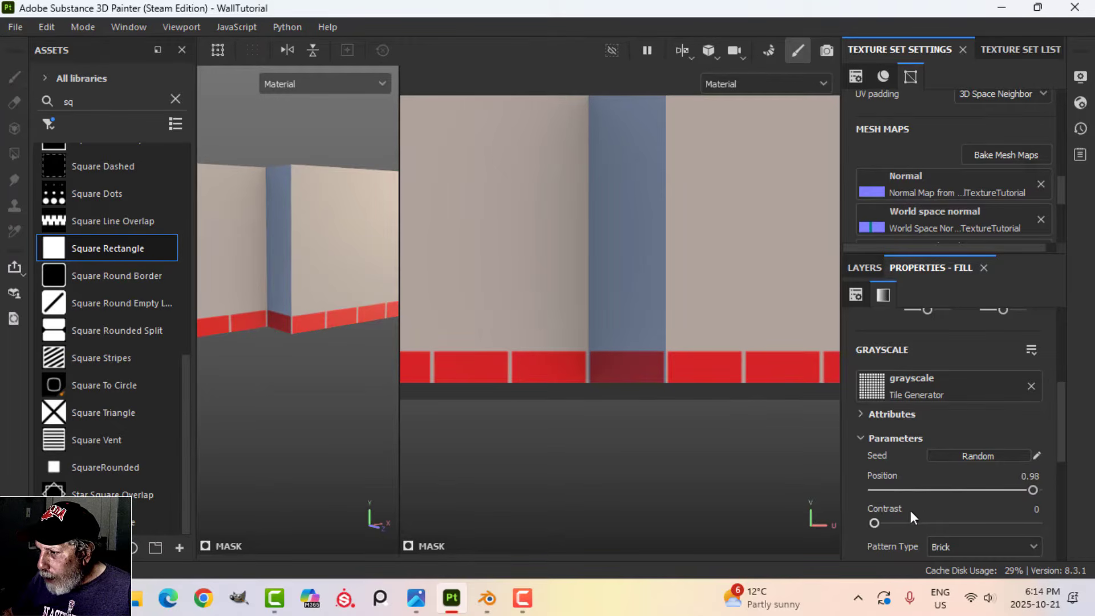
Change the Tile Generator's Pattern Type to Square and set its Pattern Scale to 0.96
scroll(926, 477, "down", 1)
scroll(928, 476, "down", 1)
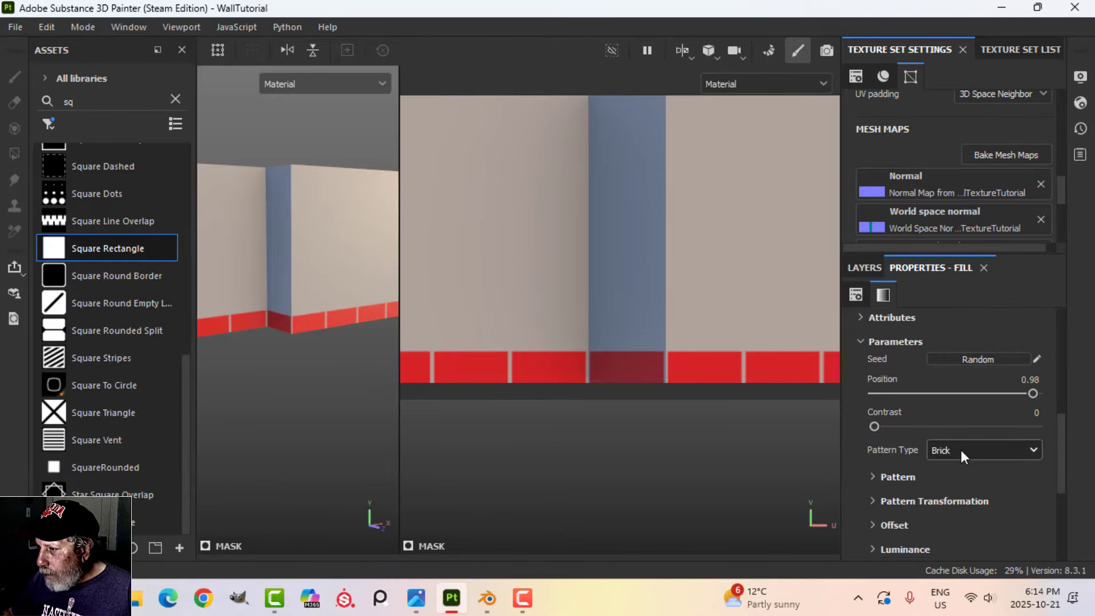
left_click(961, 450)
left_click(961, 290)
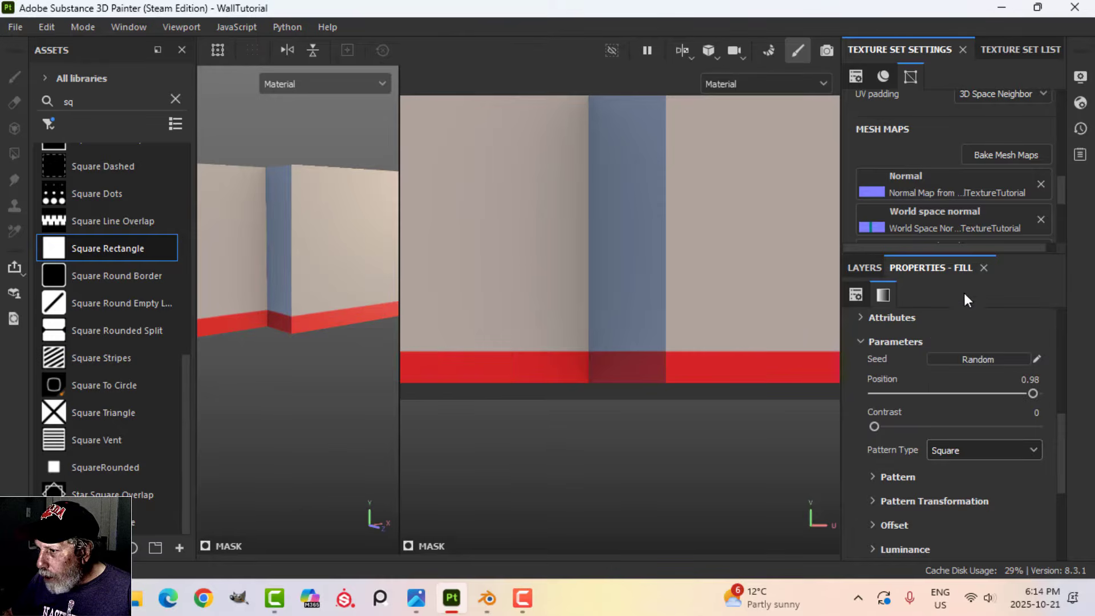
left_click(873, 477)
scroll(953, 494, "down", 1)
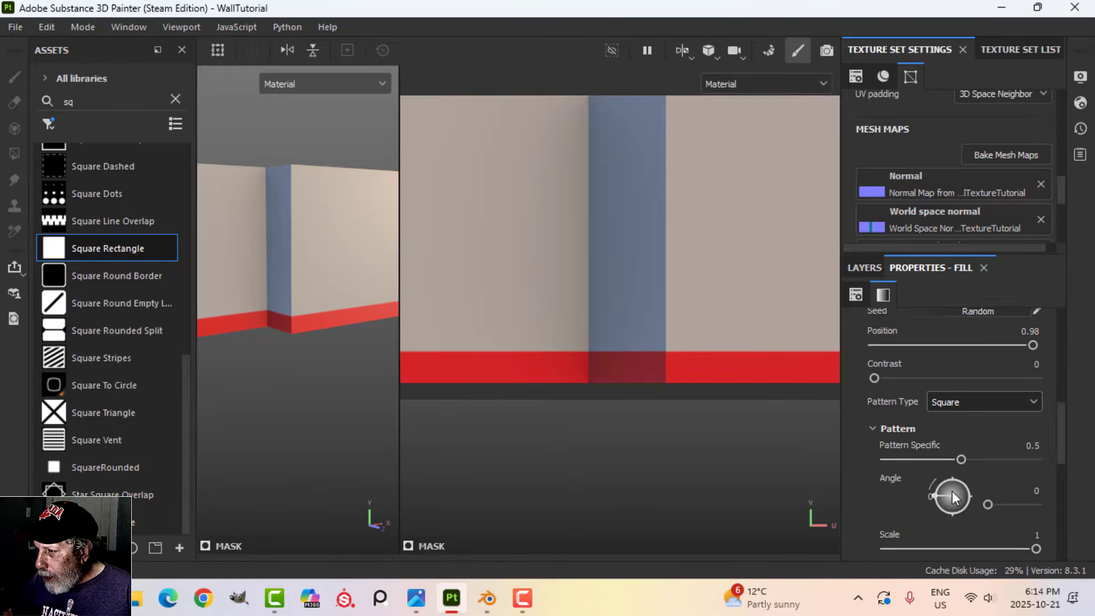
scroll(953, 491, "down", 2)
left_click_drag(1036, 453, 1031, 451)
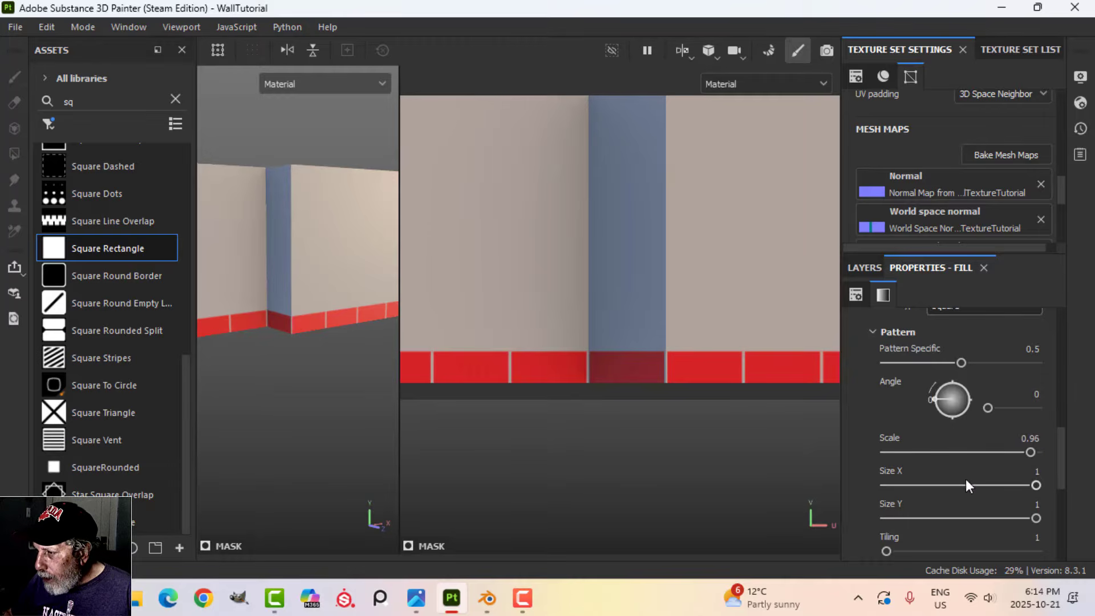
Set the Tile Generator's Pattern Transformation to Number X 37, Number Y 63 and Scale 0.94
scroll(966, 478, "down", 4)
scroll(967, 478, "up", 1)
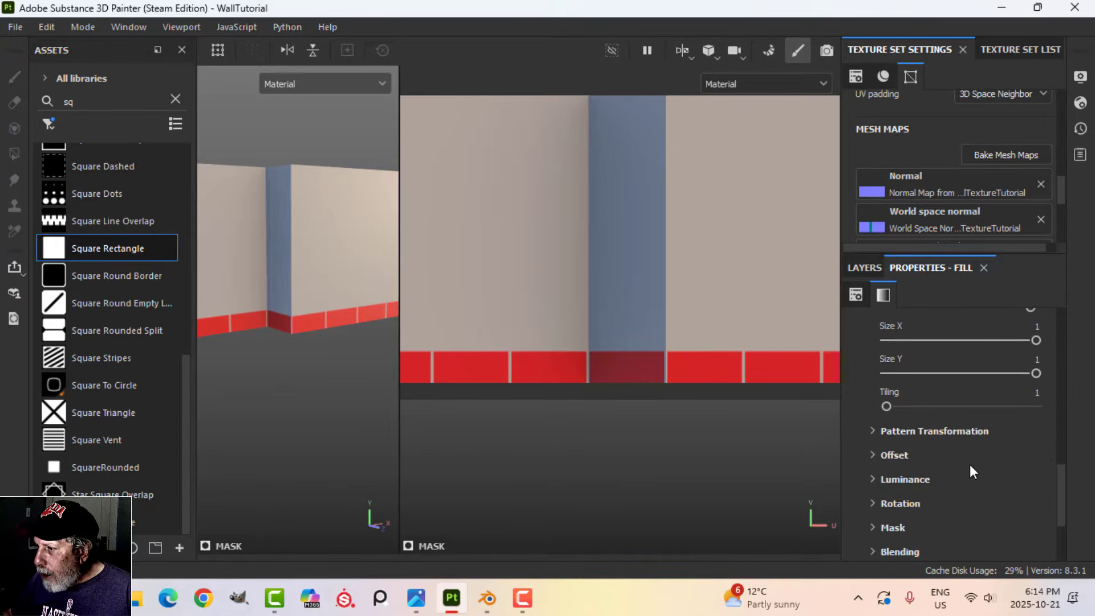
left_click(874, 432)
scroll(981, 460, "down", 1)
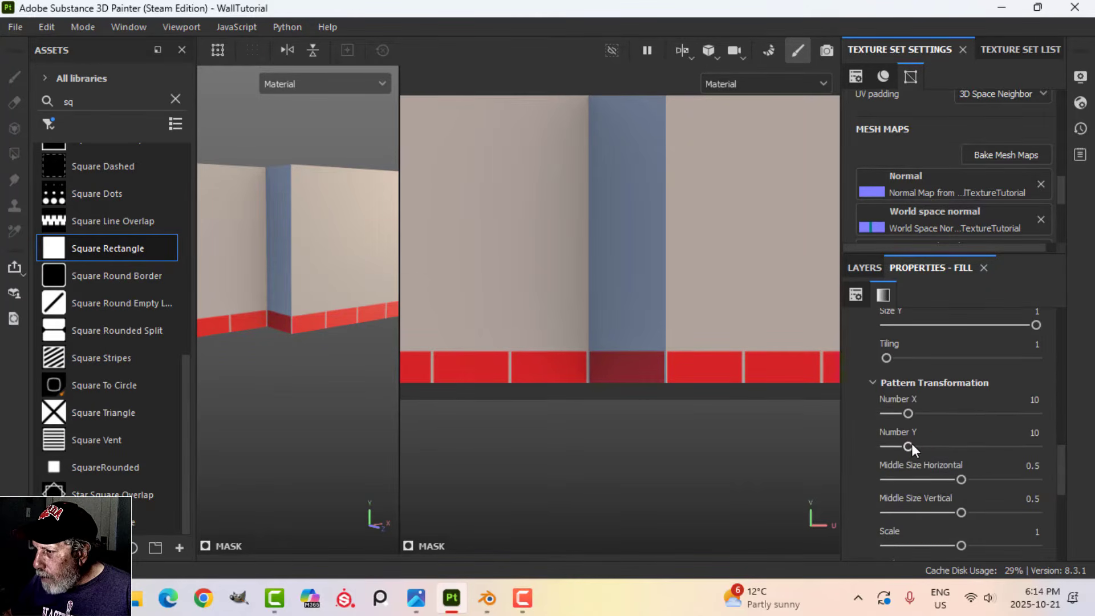
left_click_drag(912, 443, 963, 445)
left_click_drag(907, 414, 979, 448)
scroll(762, 429, "up", 2)
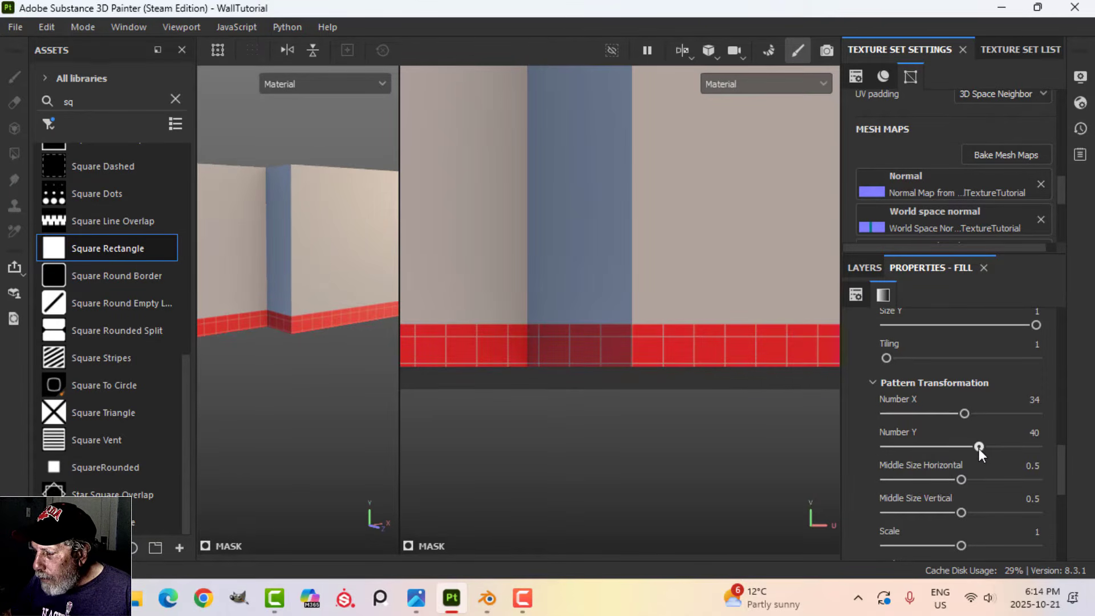
left_click_drag(962, 544, 956, 544)
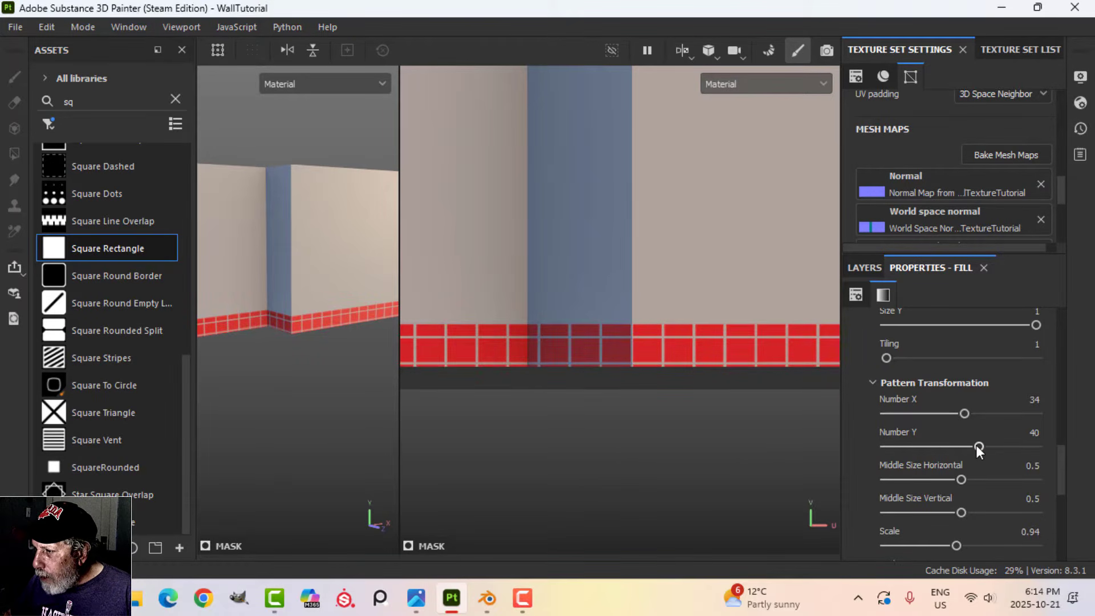
left_click_drag(978, 448, 1034, 446)
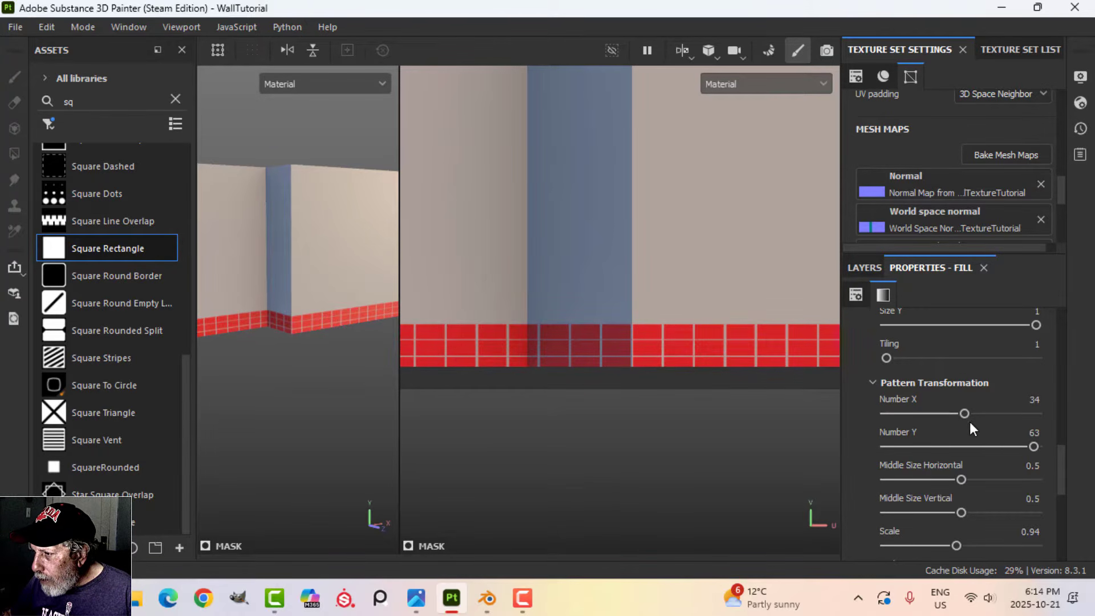
left_click_drag(970, 416, 974, 414)
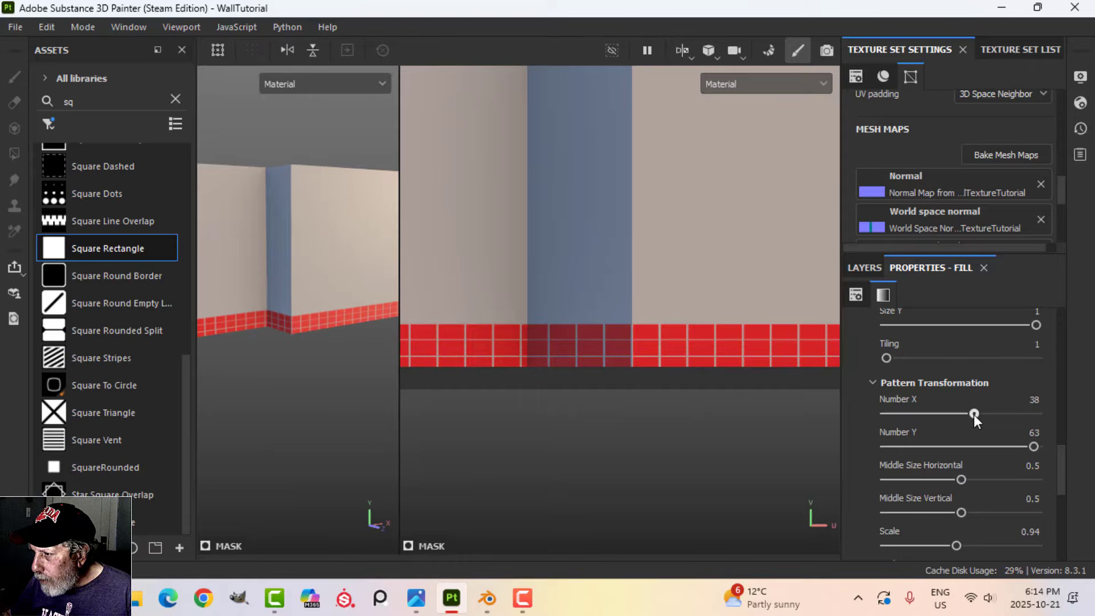
left_click_drag(974, 414, 971, 415)
Set the Tile Generator's Offset to 0.5 to stagger alternate rows into a brick pattern
scroll(943, 459, "down", 3)
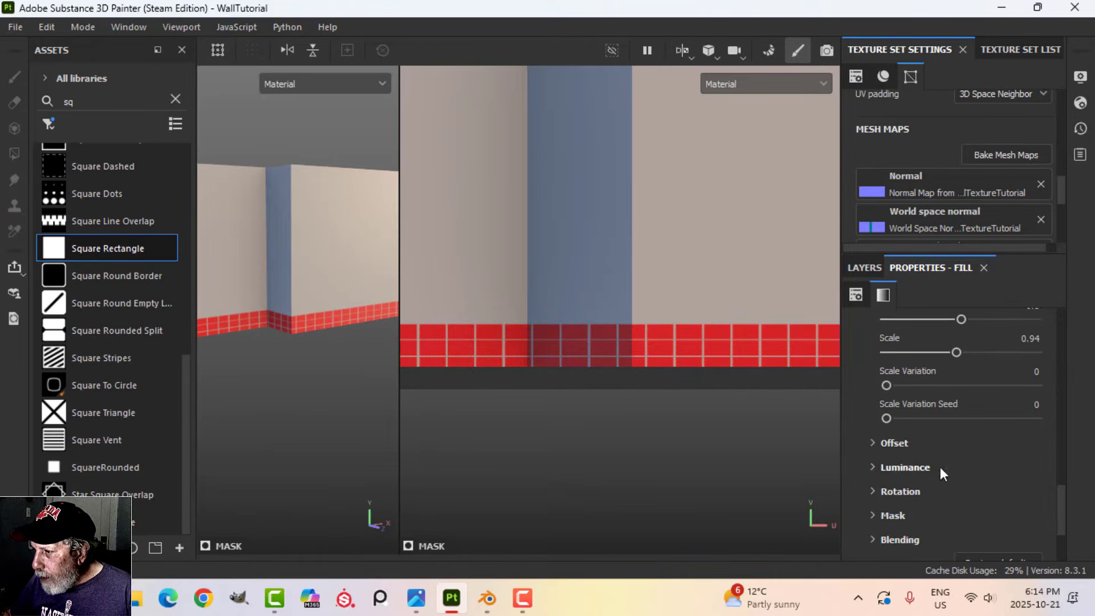
left_click(873, 442)
scroll(957, 469, "down", 3)
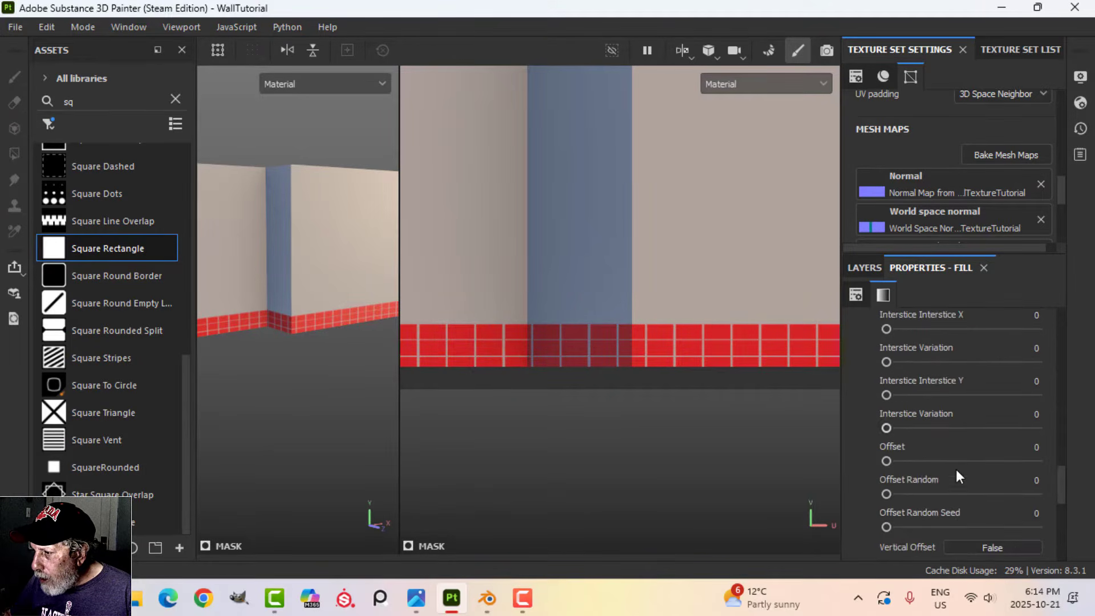
left_click(1002, 451)
type(".")
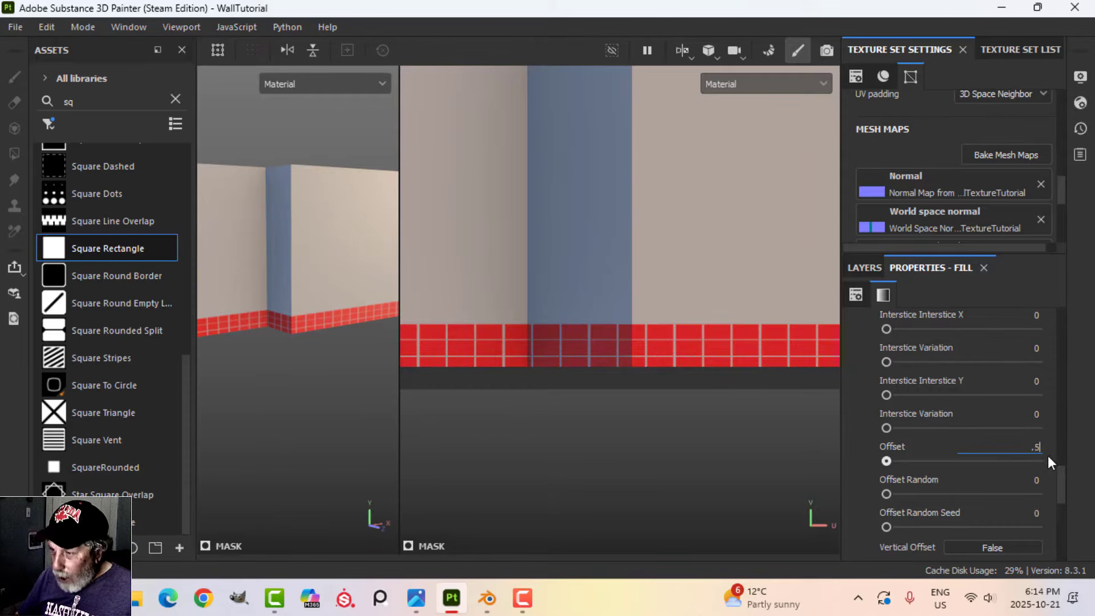
type("5")
key("Return")
scroll(727, 370, "up", 3)
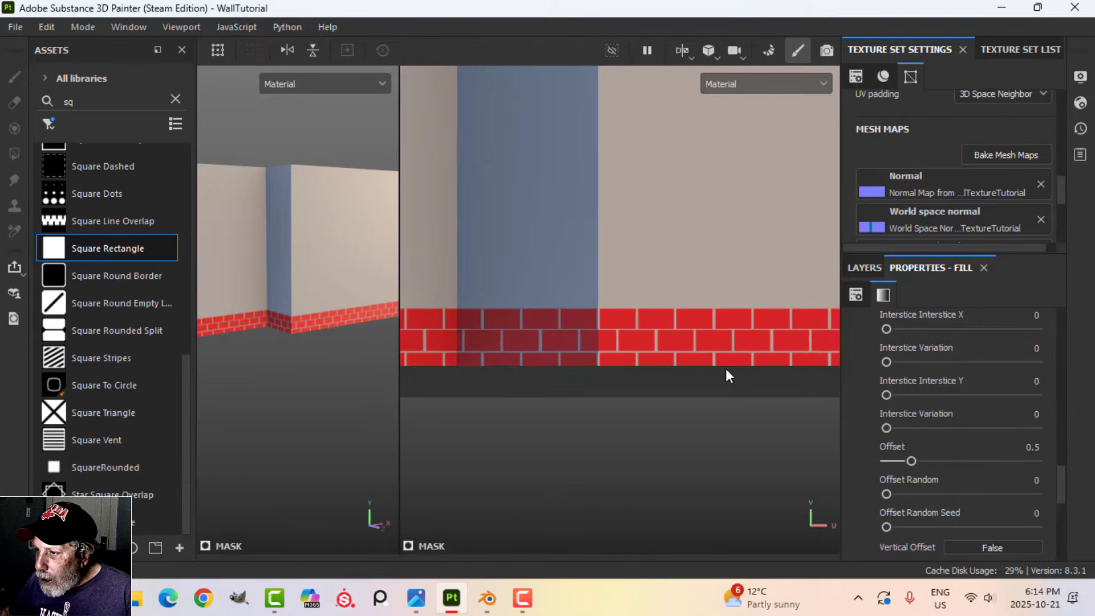
Reduce Number X of the brick pattern to 33 to make the bricks wider
scroll(926, 398, "down", 1)
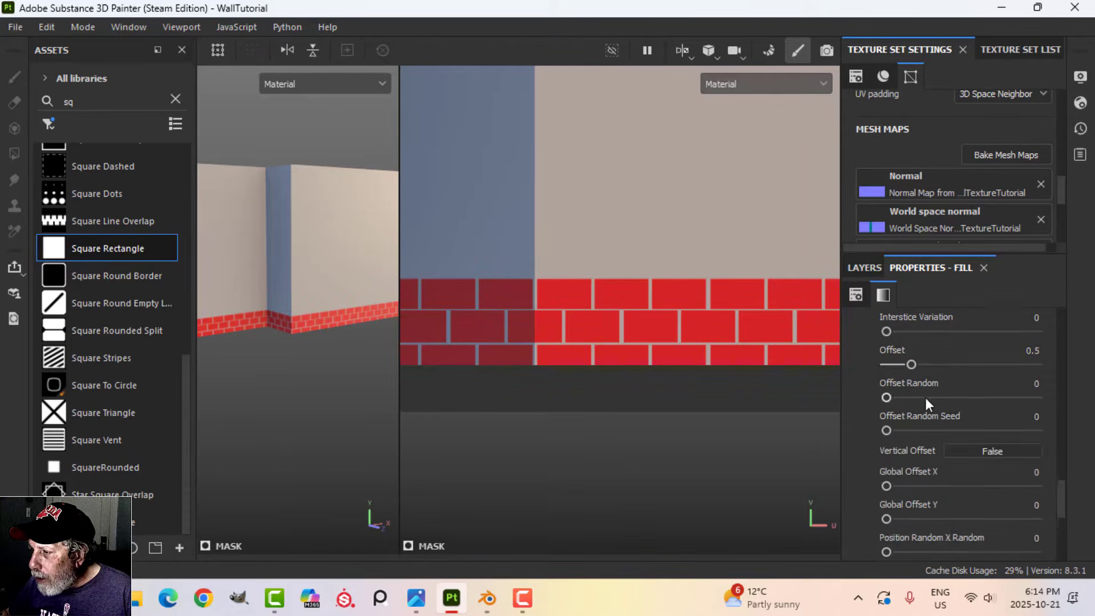
scroll(927, 398, "up", 5)
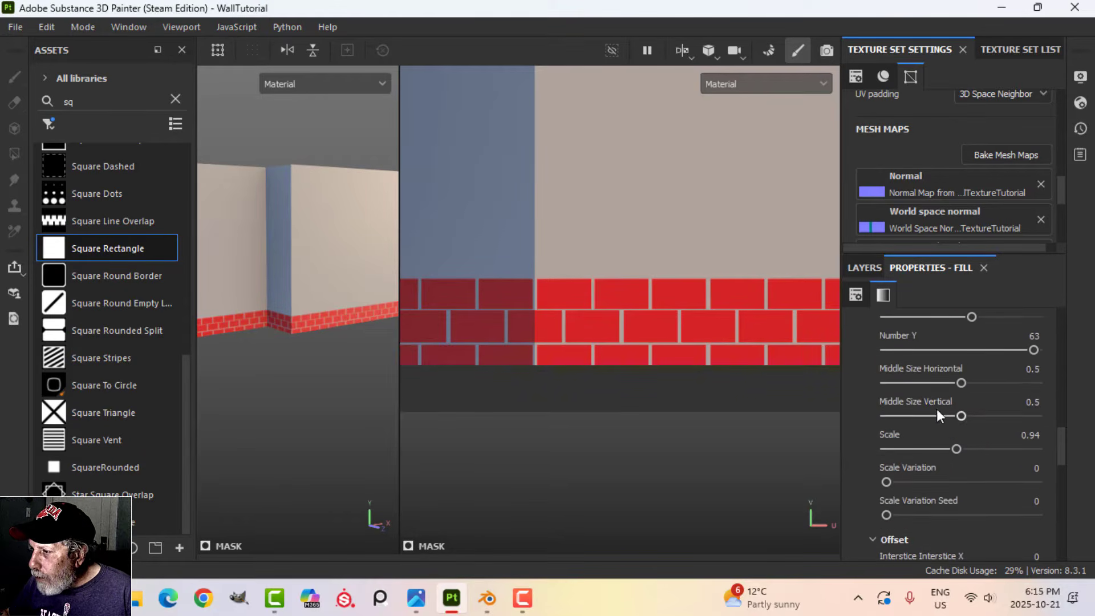
scroll(933, 411, "up", 1)
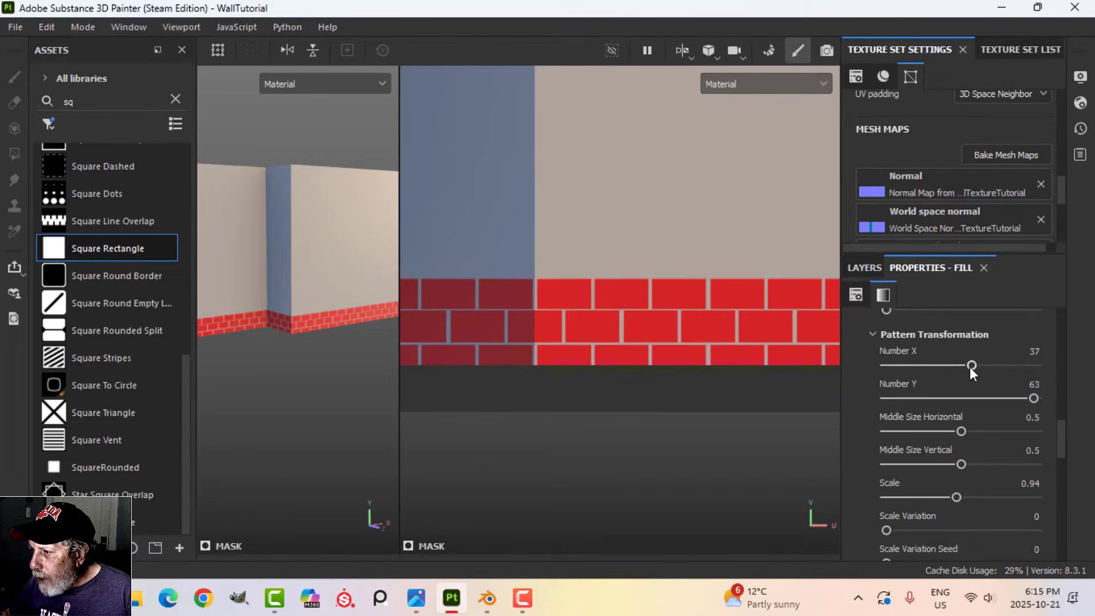
left_click_drag(971, 370, 962, 366)
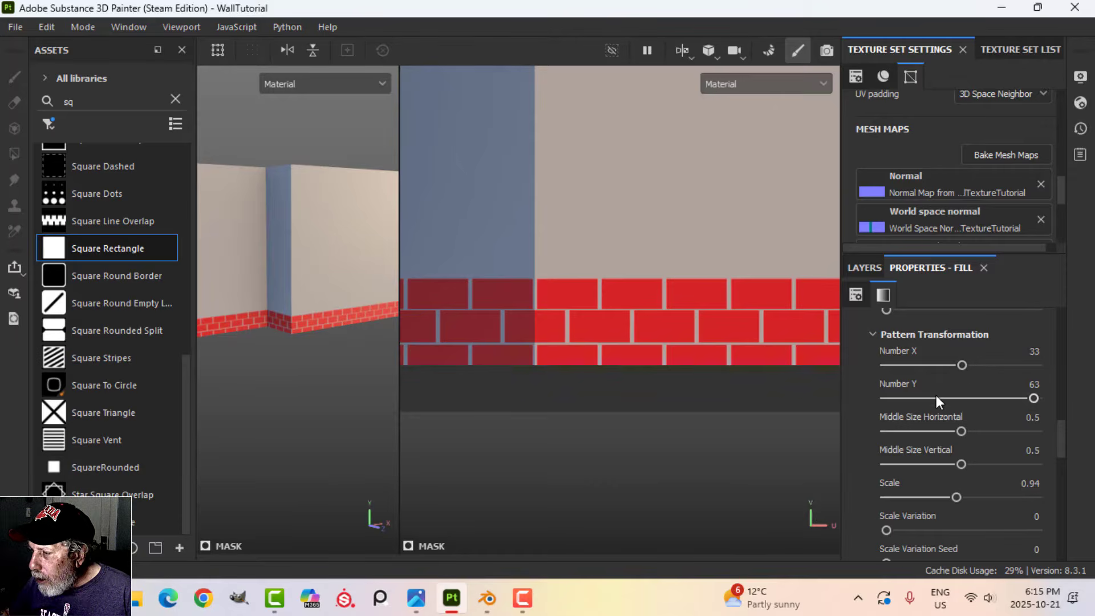
Thin the mortar gaps by setting the Pattern Scale to 0.98 and the Pattern Transformation Scale to 0.97
scroll(934, 396, "up", 4)
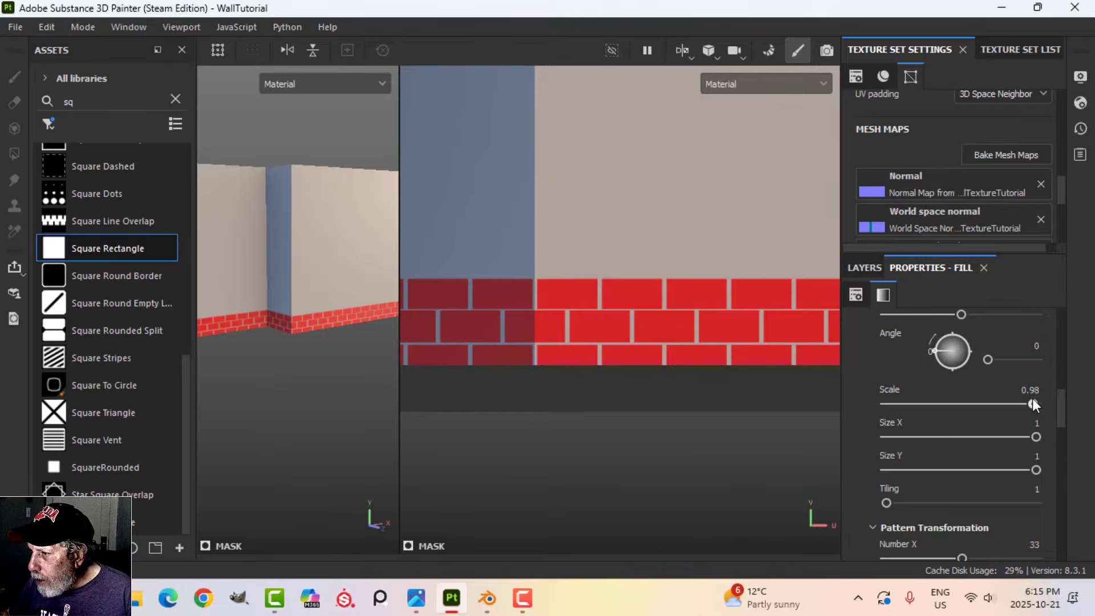
scroll(985, 433, "down", 7)
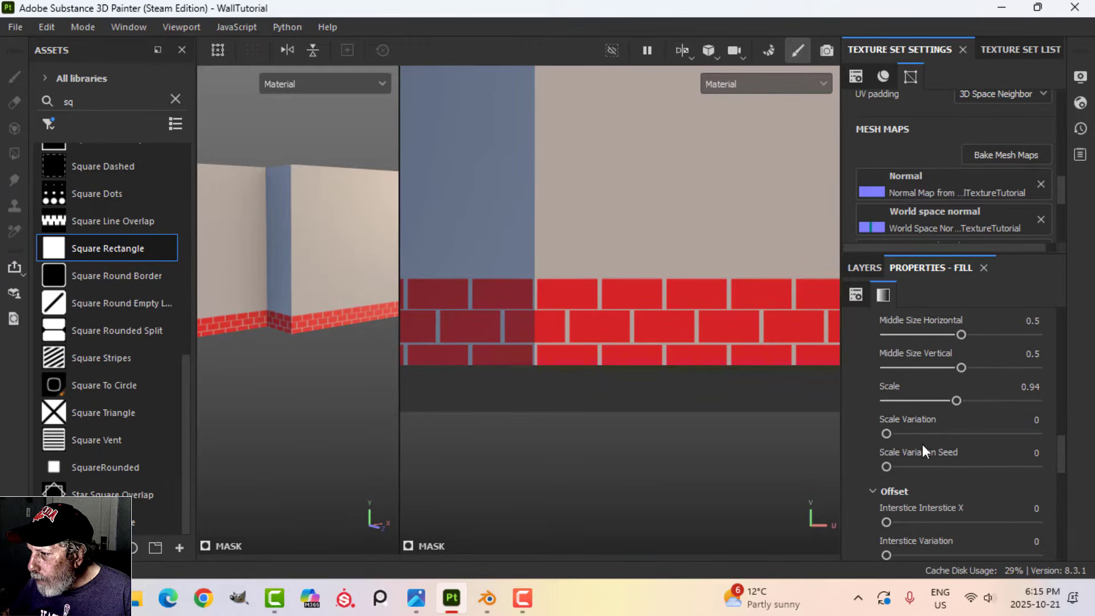
left_click_drag(959, 398, 959, 401)
Restrict the red fill layer's material to the height channel only and set its Height to 1
left_click_drag(656, 382, 676, 328, "alt")
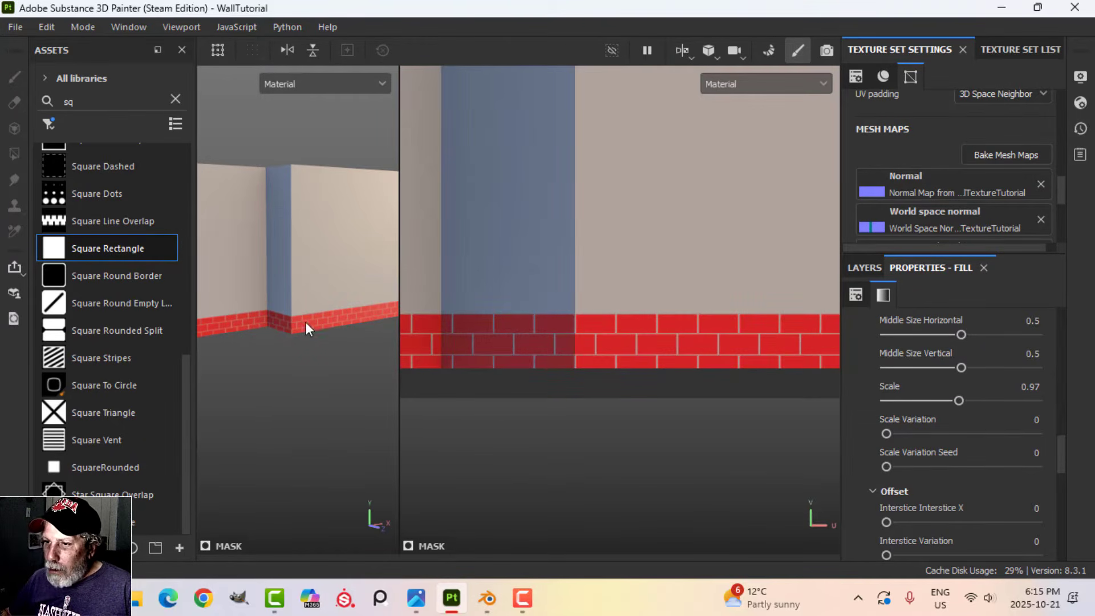
mouse_move(306, 322)
left_mouse_down("alt")
mouse_move(311, 339)
mouse_move(296, 337)
mouse_move(352, 331)
mouse_move(304, 341)
mouse_move(262, 316)
mouse_move(313, 313)
left_mouse_up("alt")
scroll(311, 340, "up", 5)
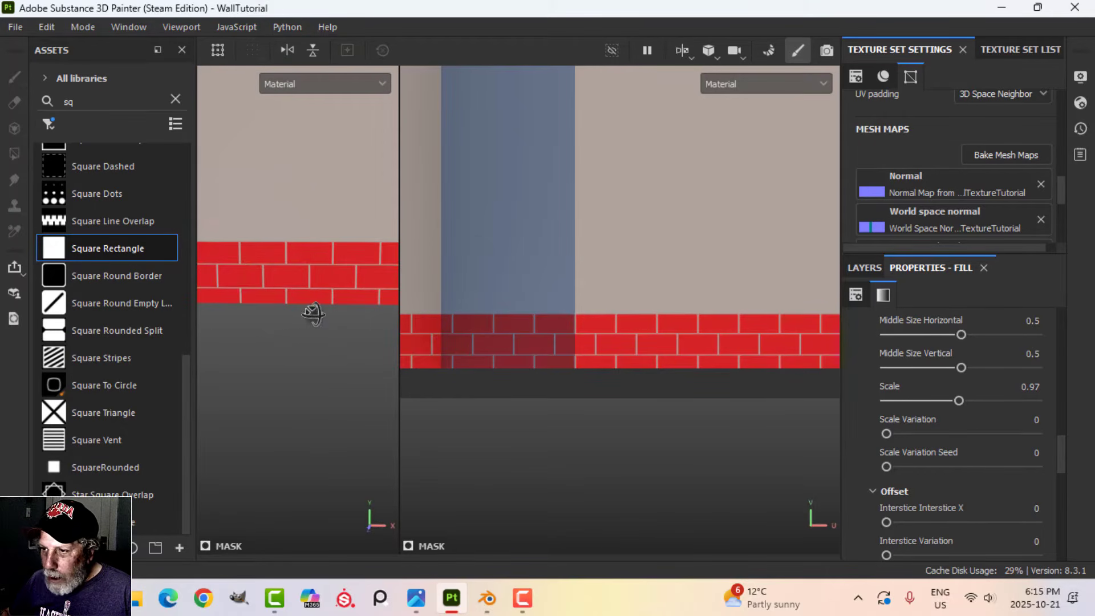
left_click(860, 268)
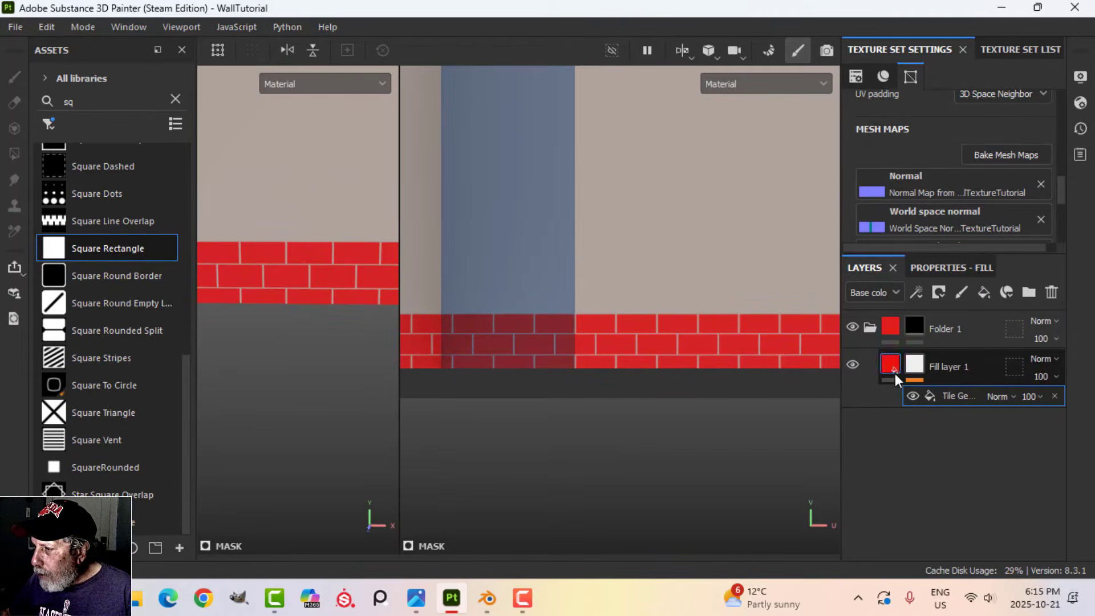
left_click(949, 272)
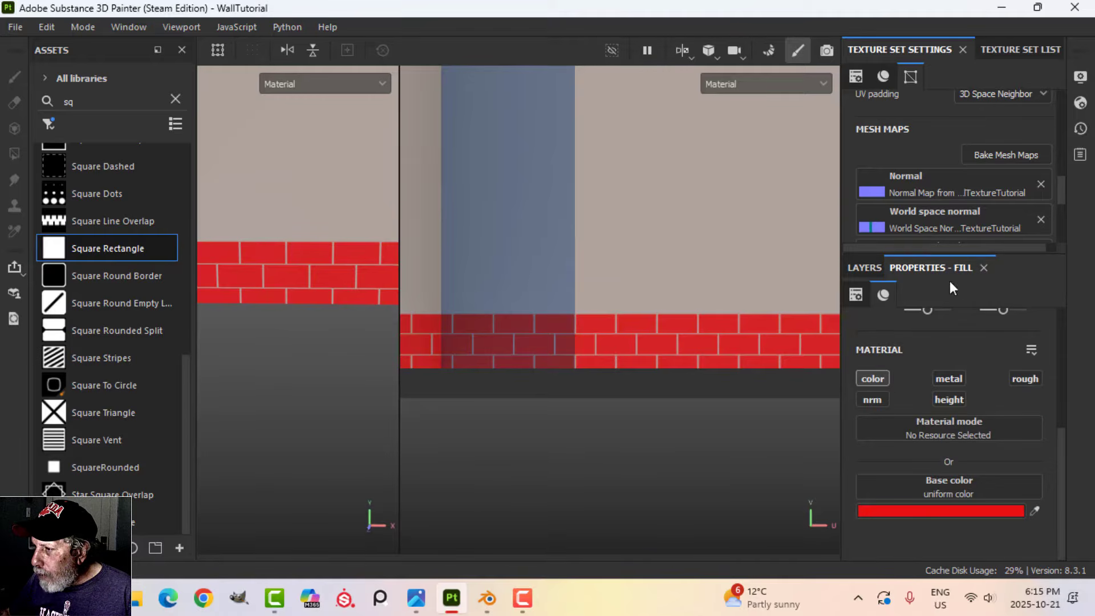
left_click(882, 378, "alt")
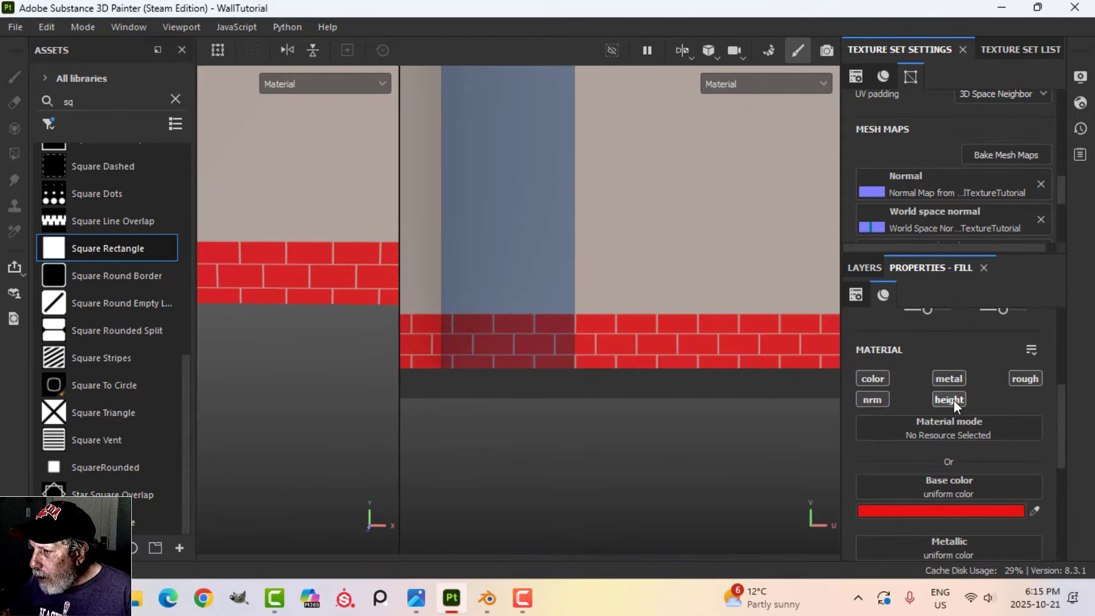
left_click(953, 399)
left_click_drag(937, 523, 1049, 509)
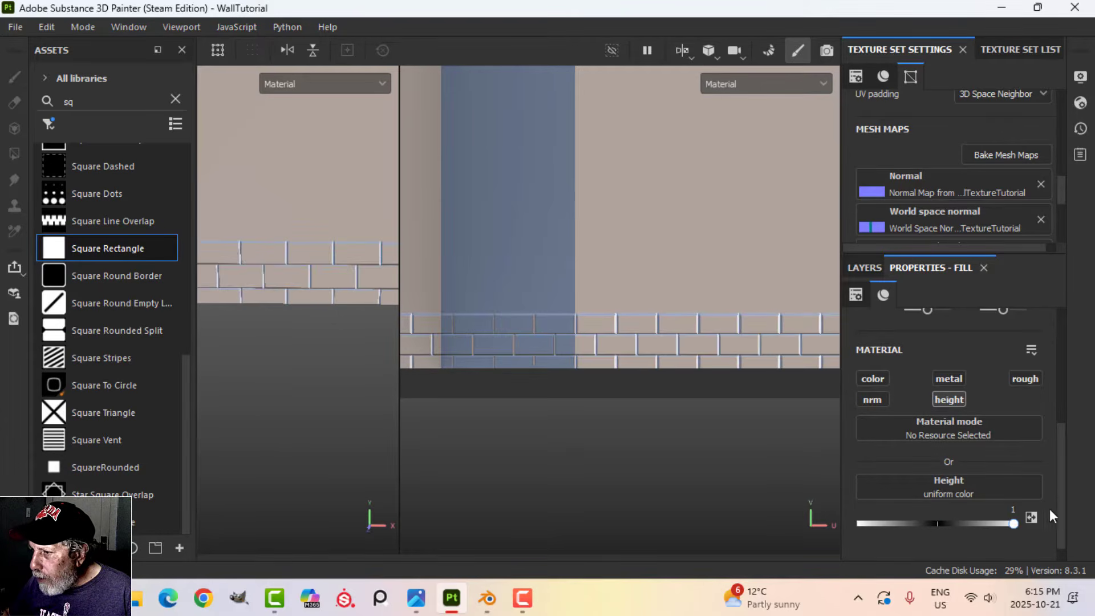
Add a Blur filter to the mask of the brick fill layer, above the Tile Generator
left_click_drag(778, 444, 757, 435, "alt")
left_click_drag(733, 398, 719, 351, "alt")
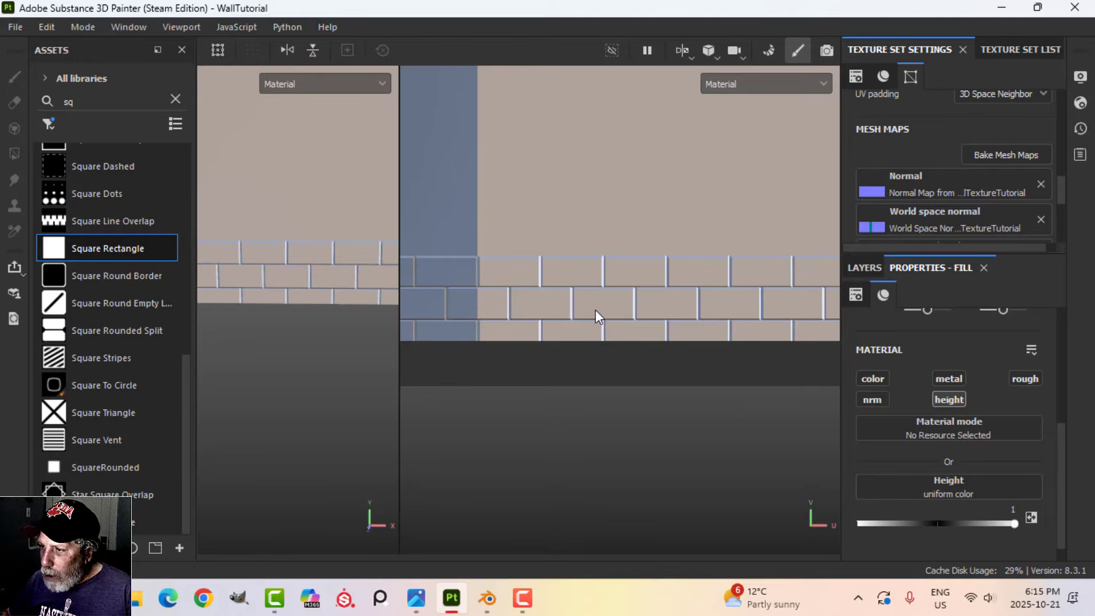
scroll(639, 303, "down", 1)
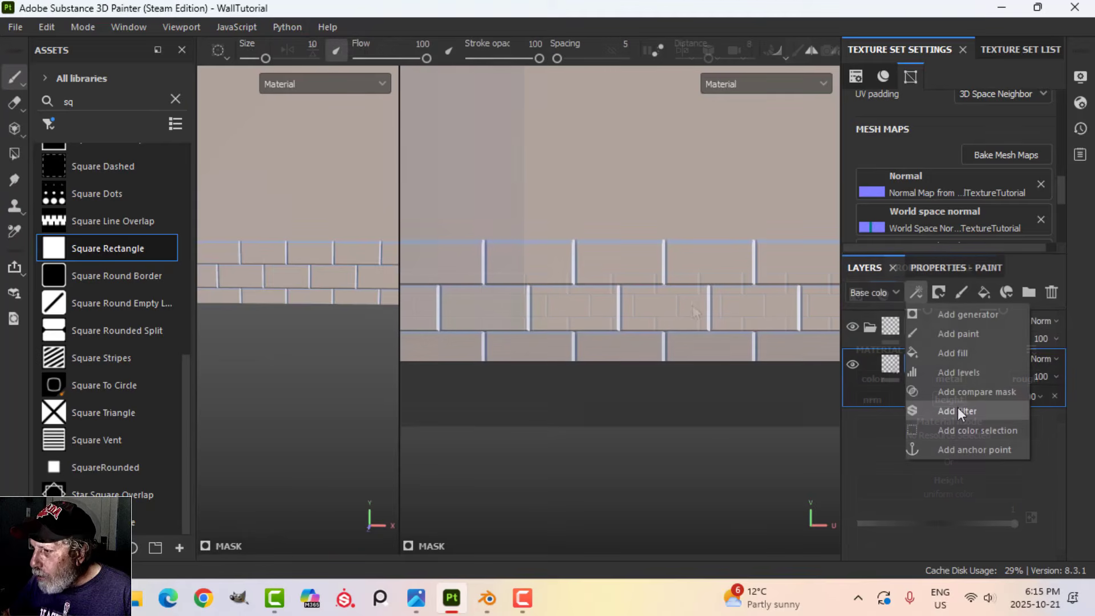
left_click(958, 411)
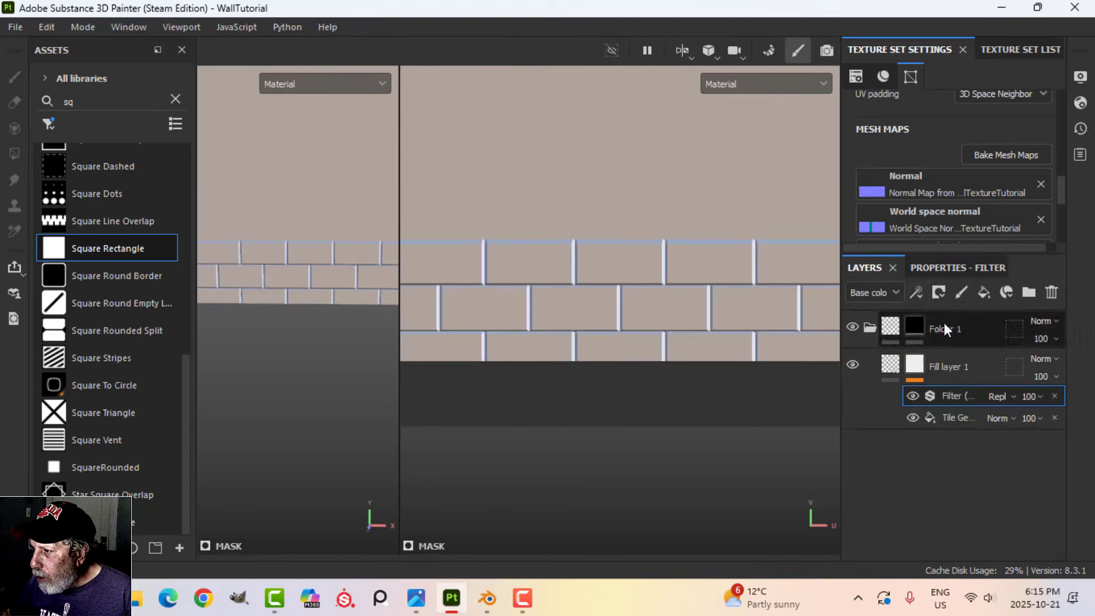
left_click(944, 269)
left_click(955, 337)
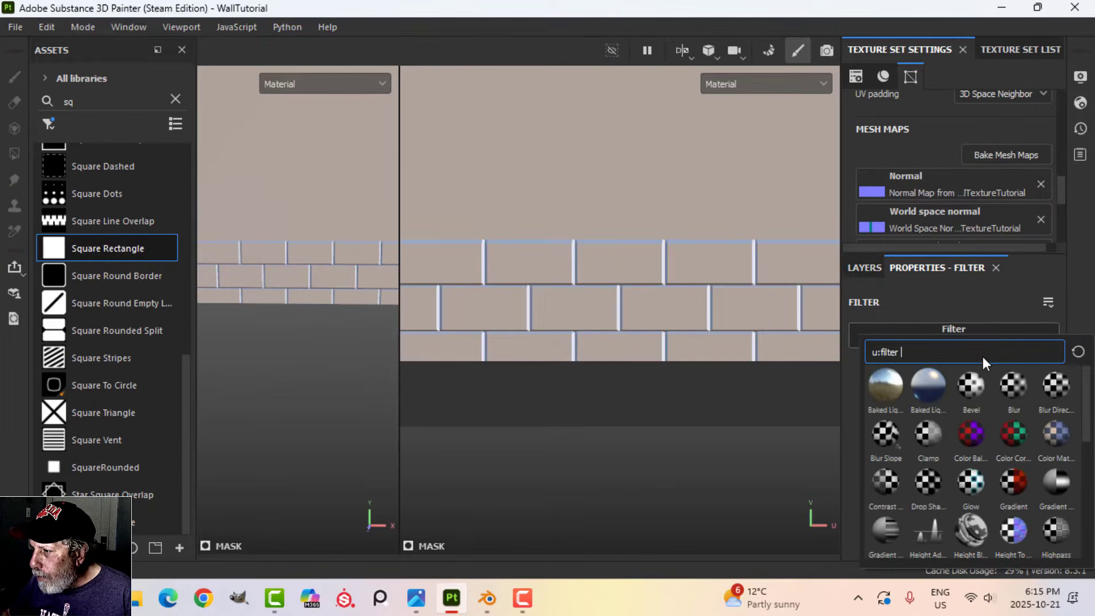
left_click(1007, 381)
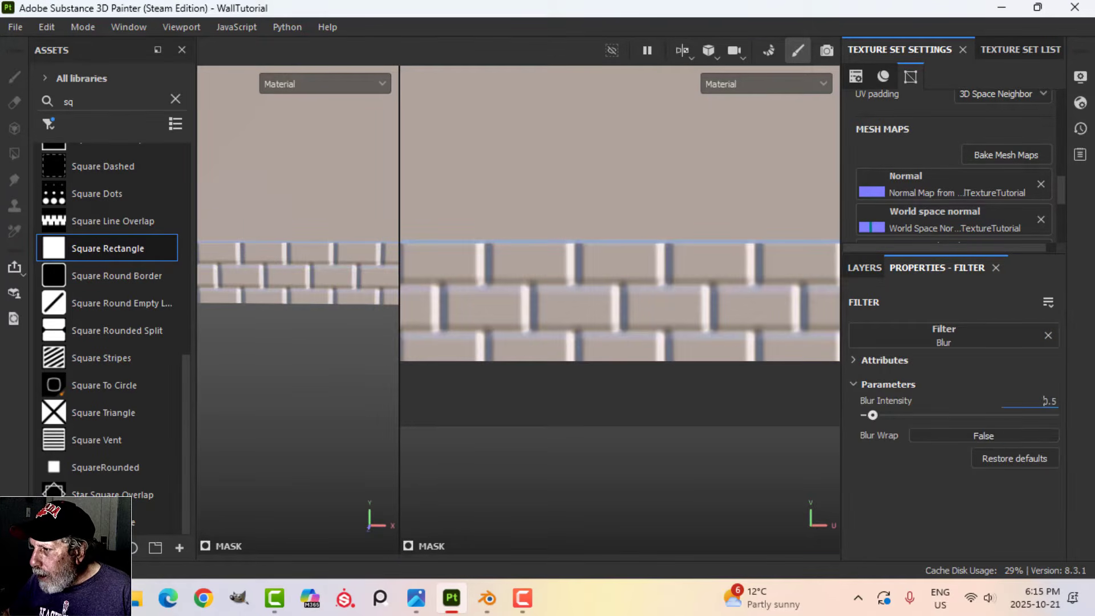
Set the brick mask's Blur Intensity to 0.15
key("BackSpace")
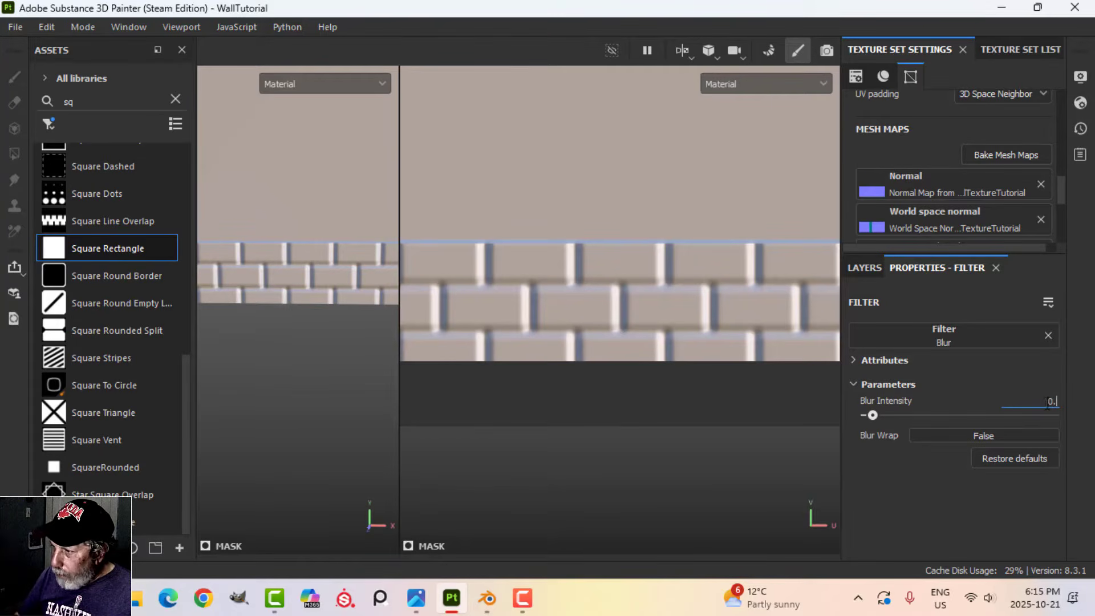
type("15")
key("Return")
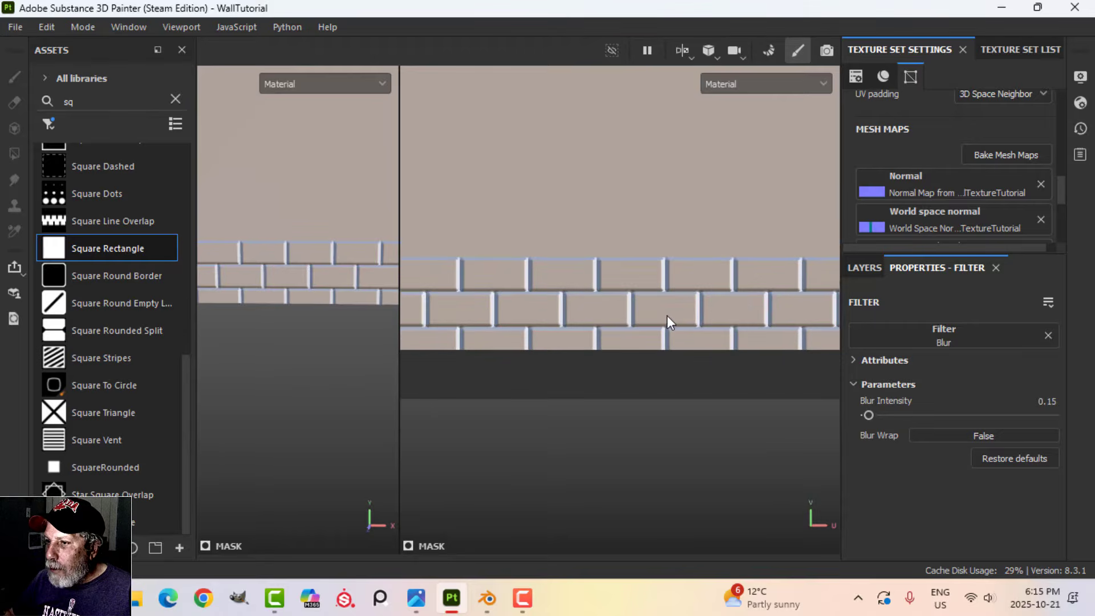
Examine the softened brick strip around the wall's corner in both views, widening the 3D view
scroll(666, 316, "down", 3)
scroll(679, 319, "down", 2)
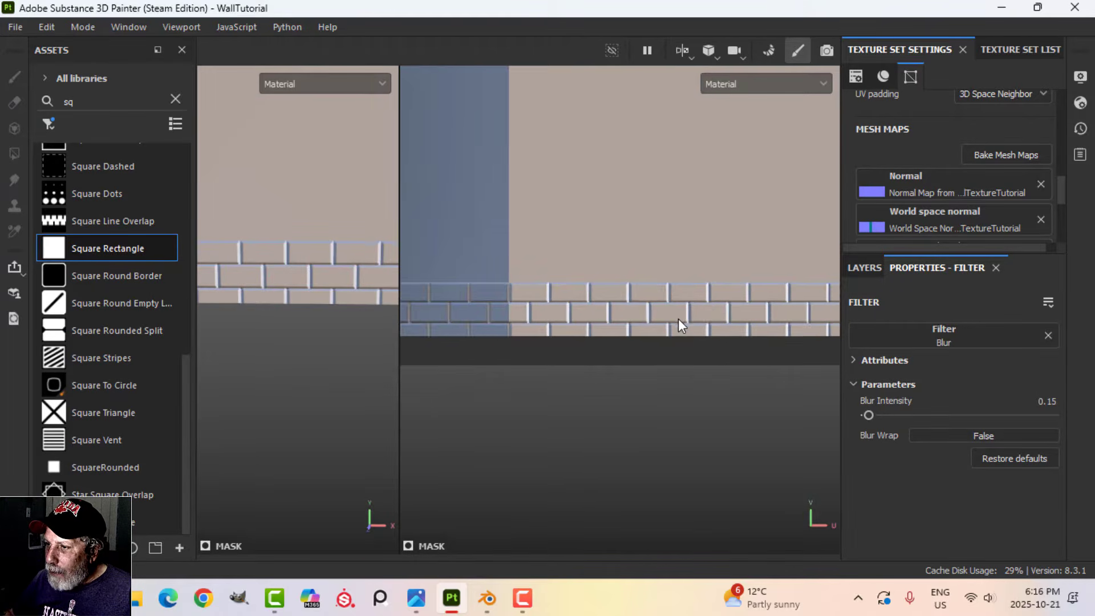
middle_click_drag(709, 315, 591, 294, "alt")
middle_click_drag(684, 299, 753, 351, "alt")
scroll(666, 318, "down", 3)
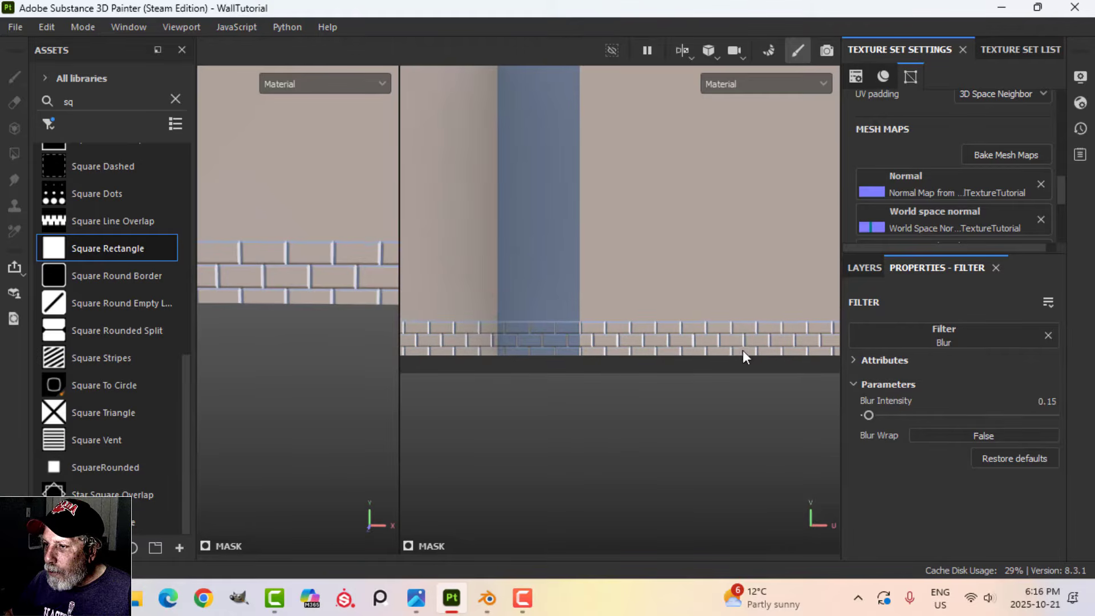
scroll(724, 350, "down", 3)
mouse_move(671, 338)
left_mouse_down("alt")
mouse_move(704, 327)
mouse_move(674, 330)
left_mouse_up("alt")
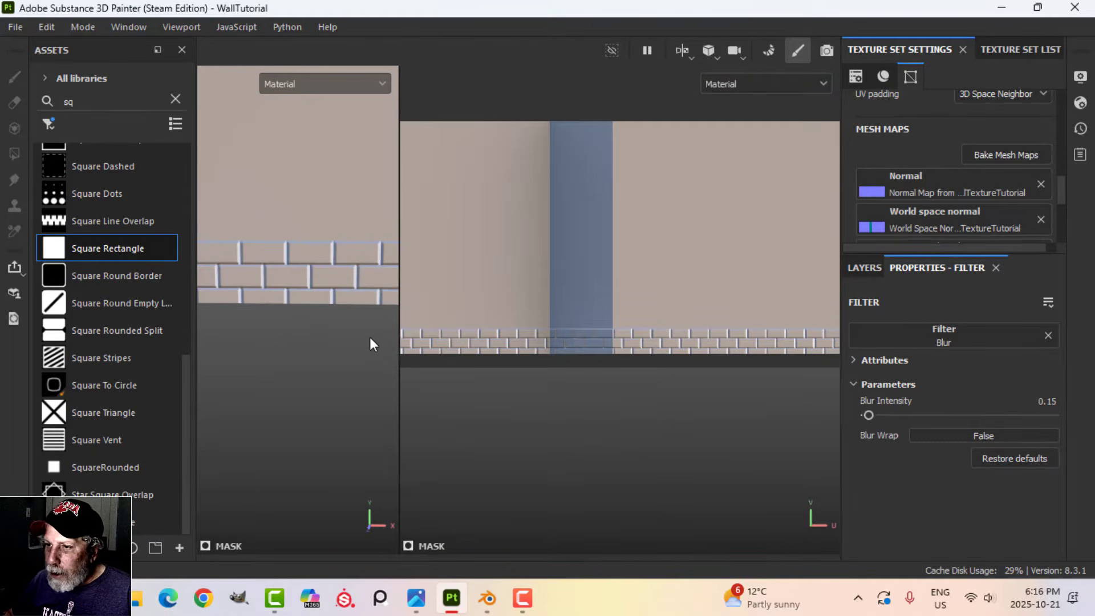
scroll(366, 340, "down", 3)
middle_click_drag(320, 350, 308, 389, "alt")
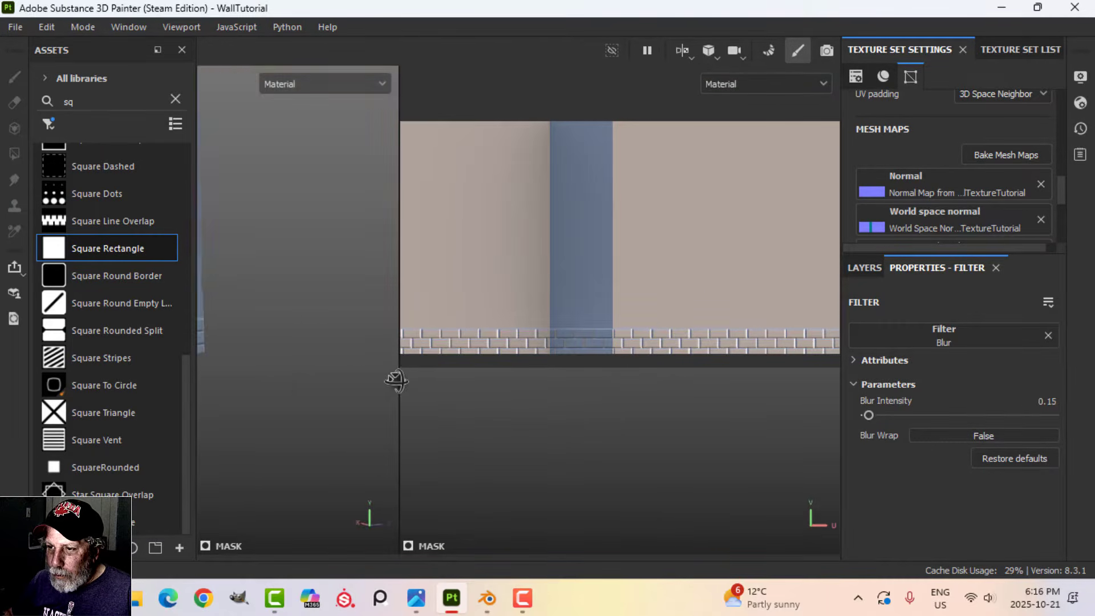
left_click_drag(396, 378, 291, 326, "alt")
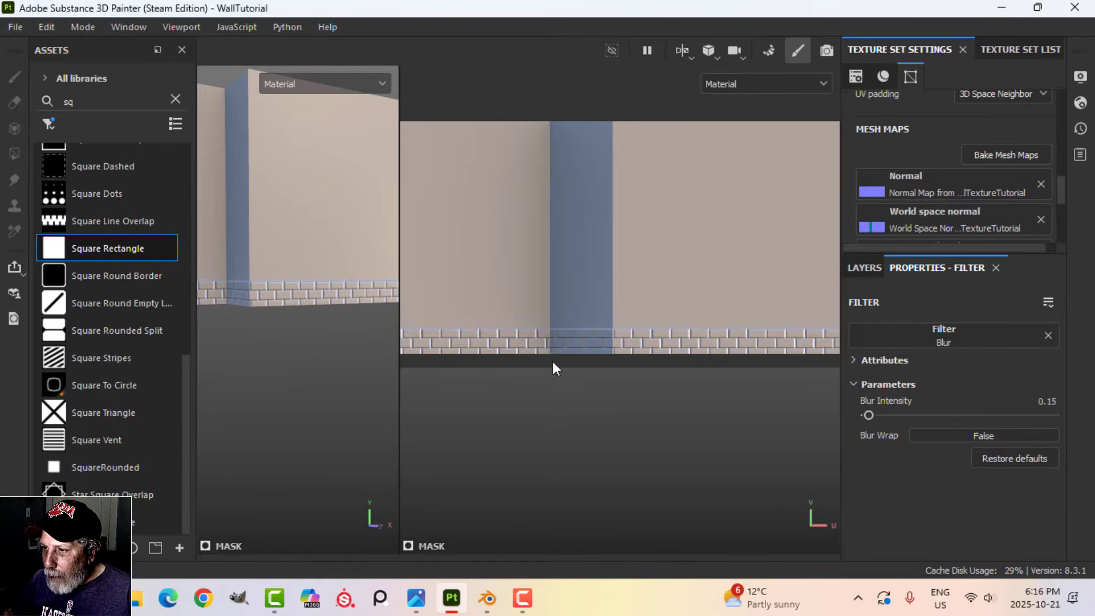
scroll(551, 363, "up", 2)
left_click_drag(388, 374, 330, 357, "alt")
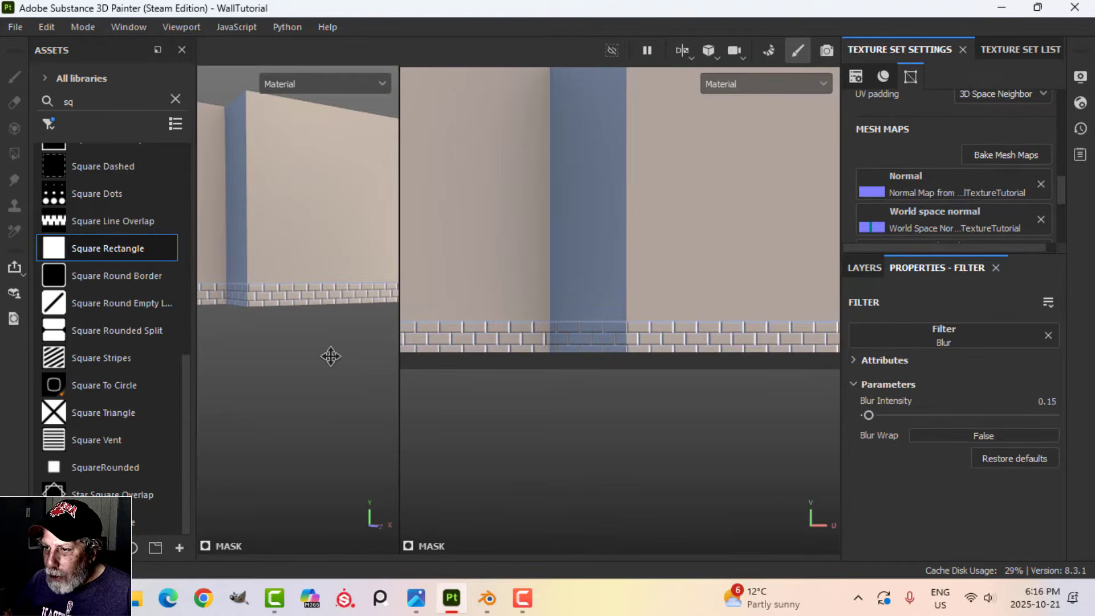
left_click_drag(399, 387, 473, 397)
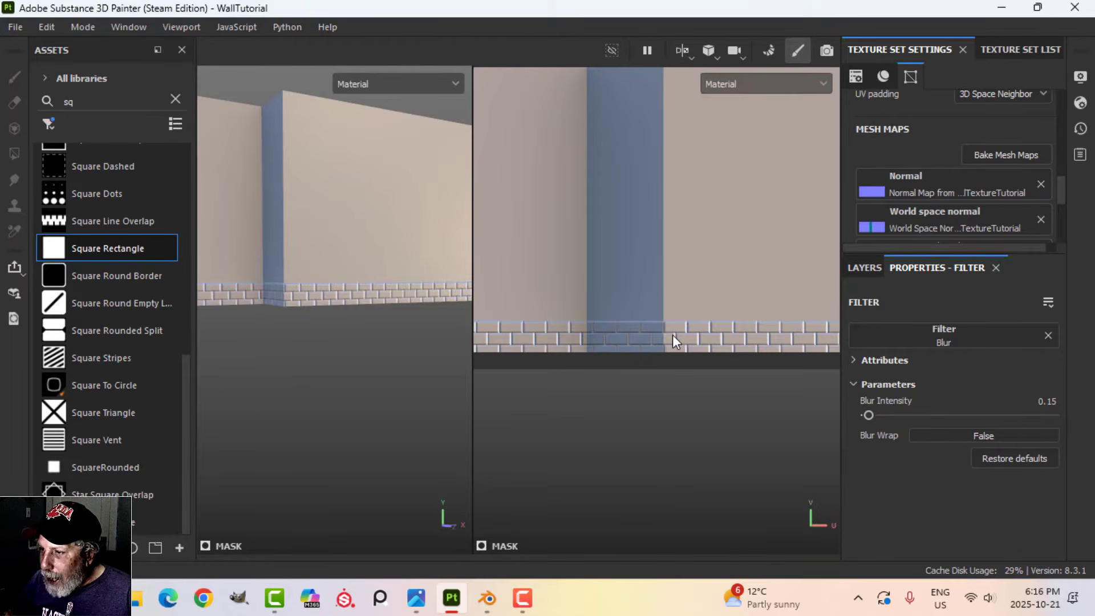
scroll(589, 341, "up", 1)
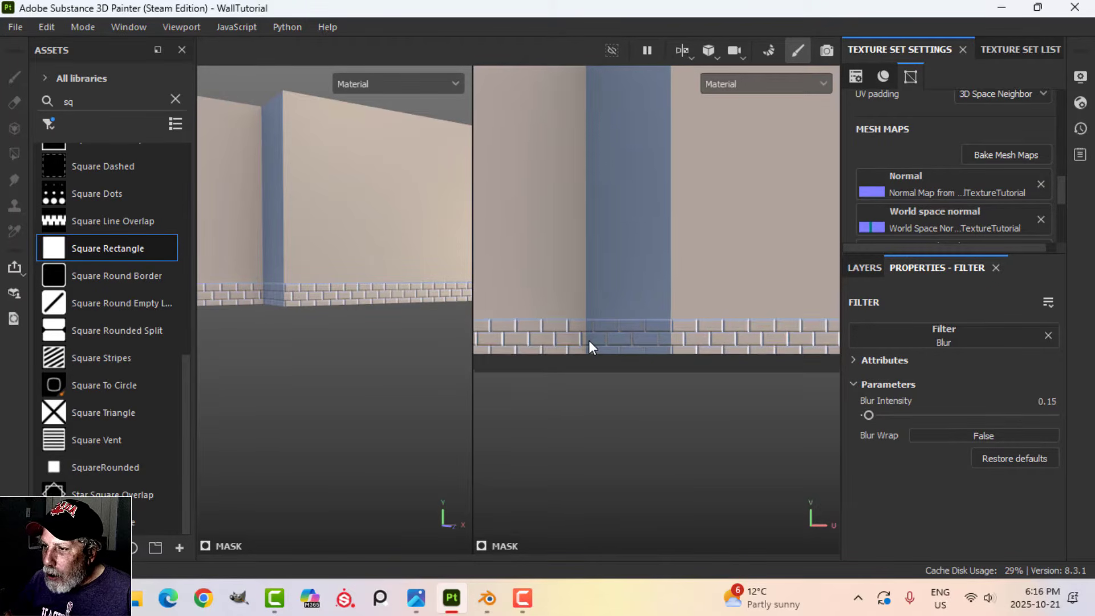
scroll(588, 344, "up", 1)
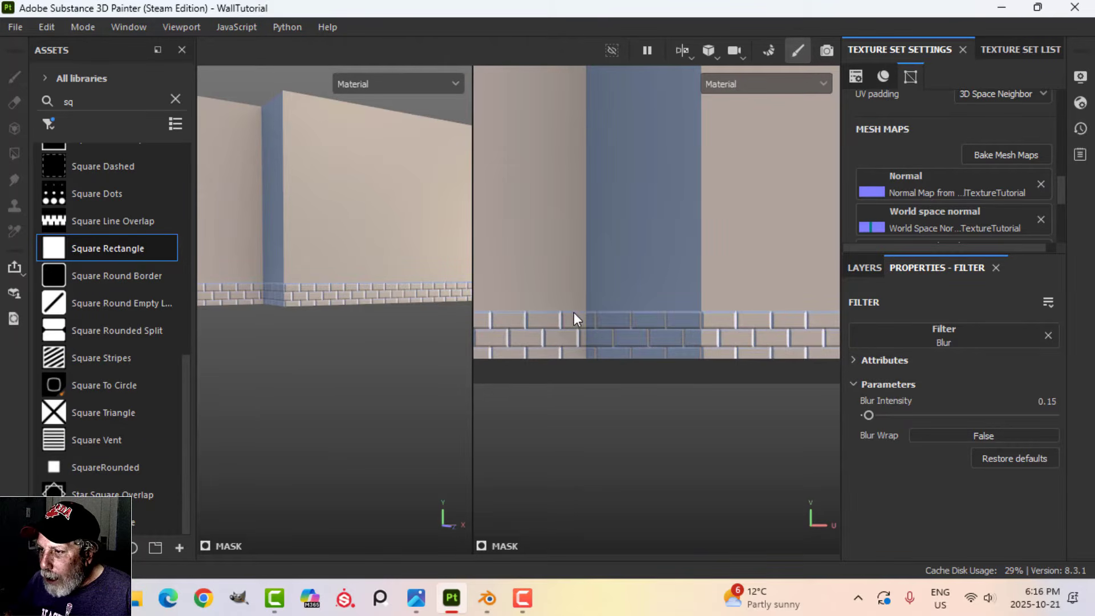
Switch to the reference image WallAndPipesAndCeiling-studio.png in Photos and examine the brickwork along the bottom of the walls
left_click(416, 598)
scroll(621, 424, "up", 2)
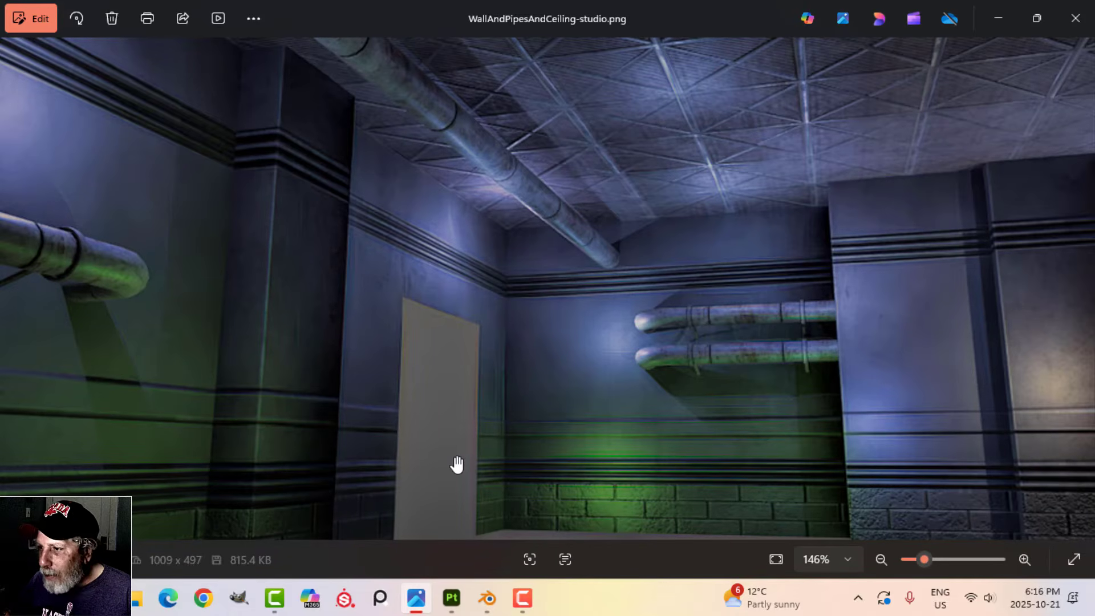
scroll(458, 465, "down", 1)
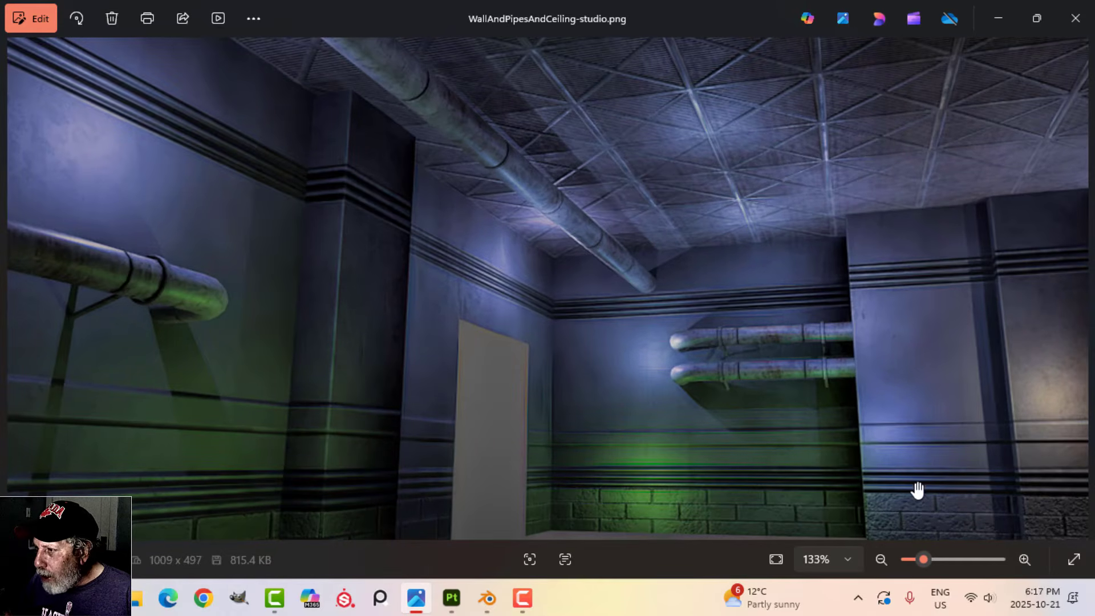
scroll(923, 484, "up", 1)
scroll(887, 489, "up", 1)
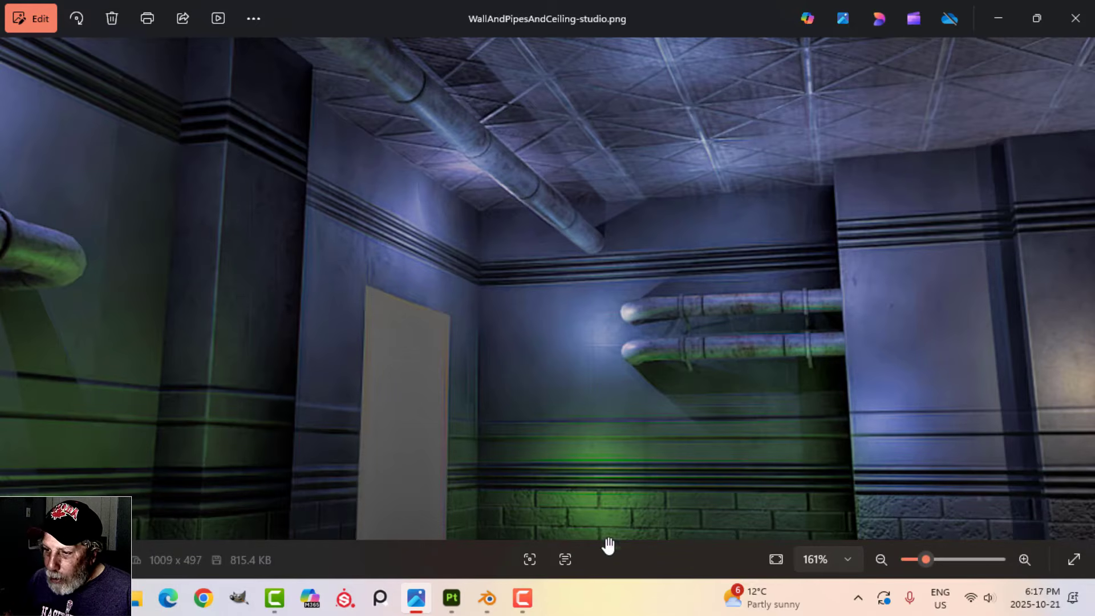
Switch back to Substance 3D Painter and check the brick strip across the wall in the 2D view against the reference
left_click(452, 598)
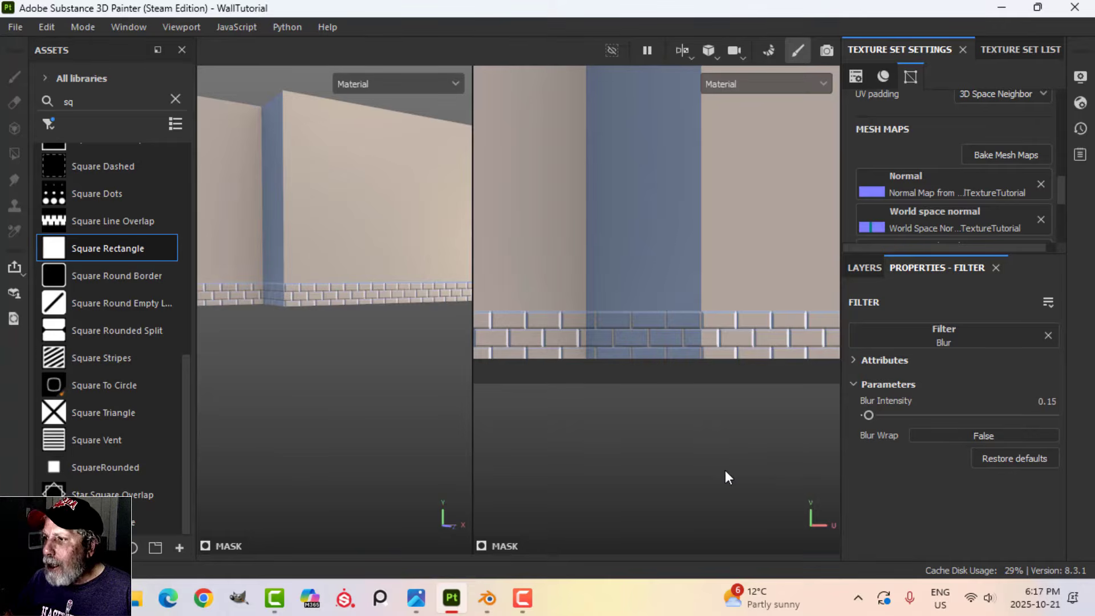
scroll(697, 425, "down", 2)
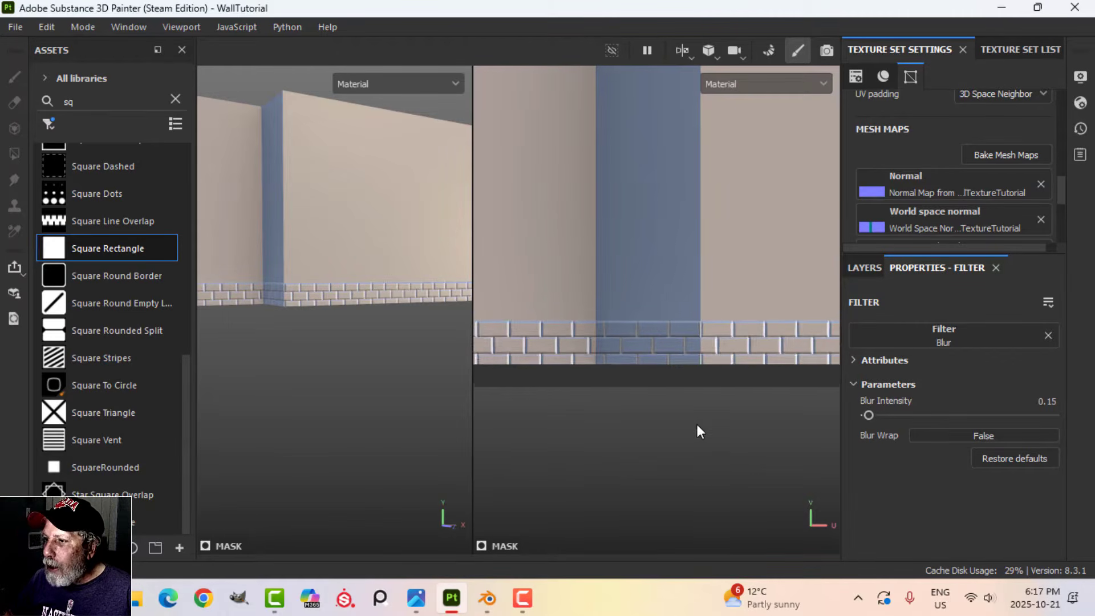
scroll(659, 424, "down", 3)
scroll(659, 424, "up", 1)
middle_click_drag(660, 425, 790, 413, "alt")
scroll(710, 421, "down", 1)
scroll(708, 414, "down", 1)
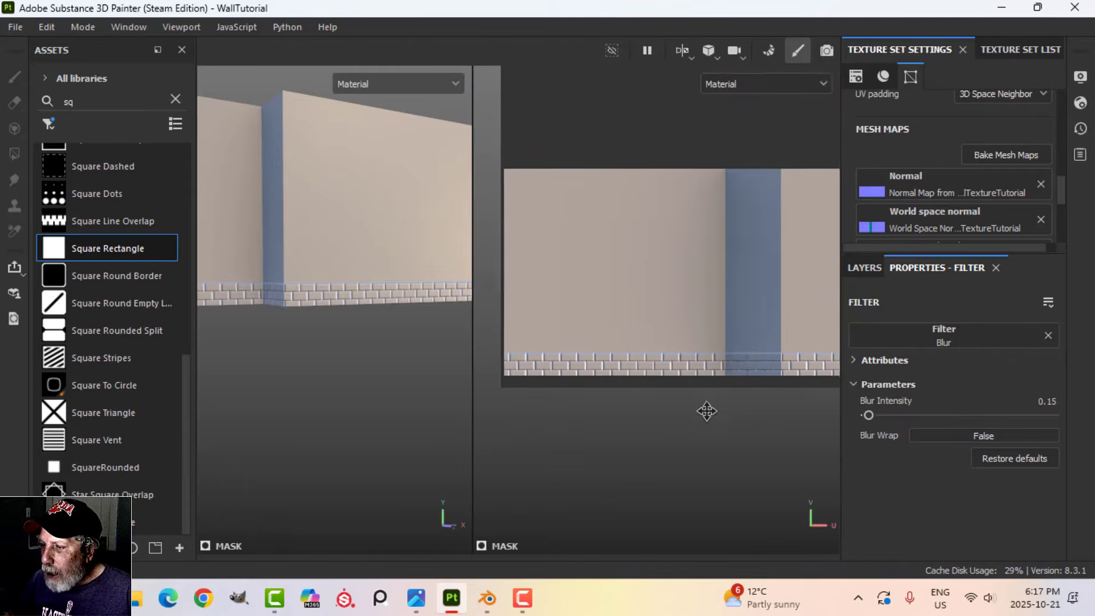
middle_click_drag(707, 410, 697, 396, "alt")
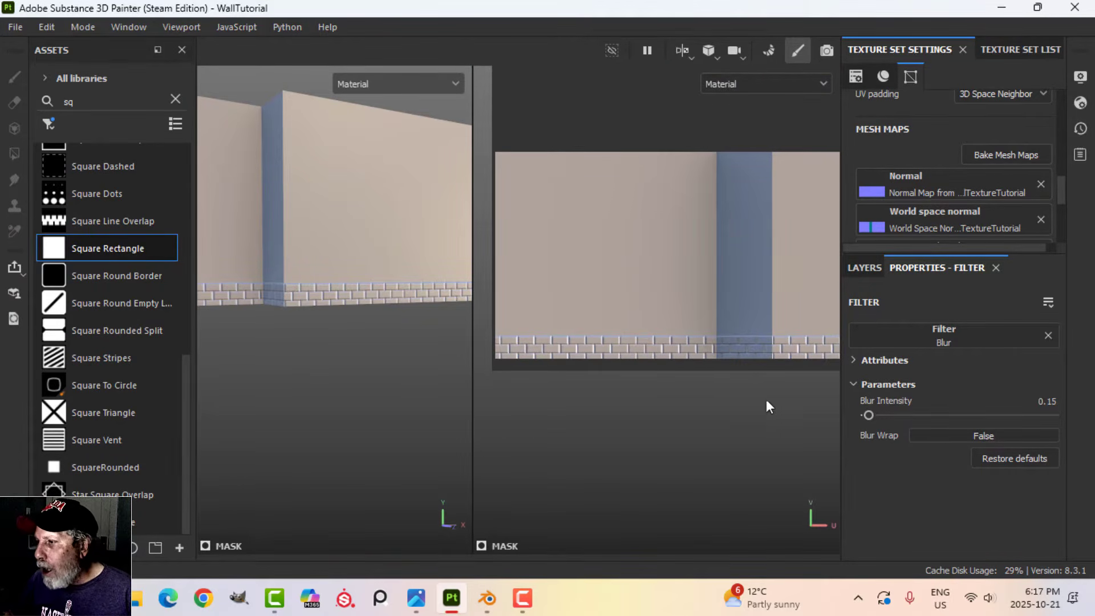
Collapse Folder 1 in the layer stack and rename it BRICKS
left_click(865, 267)
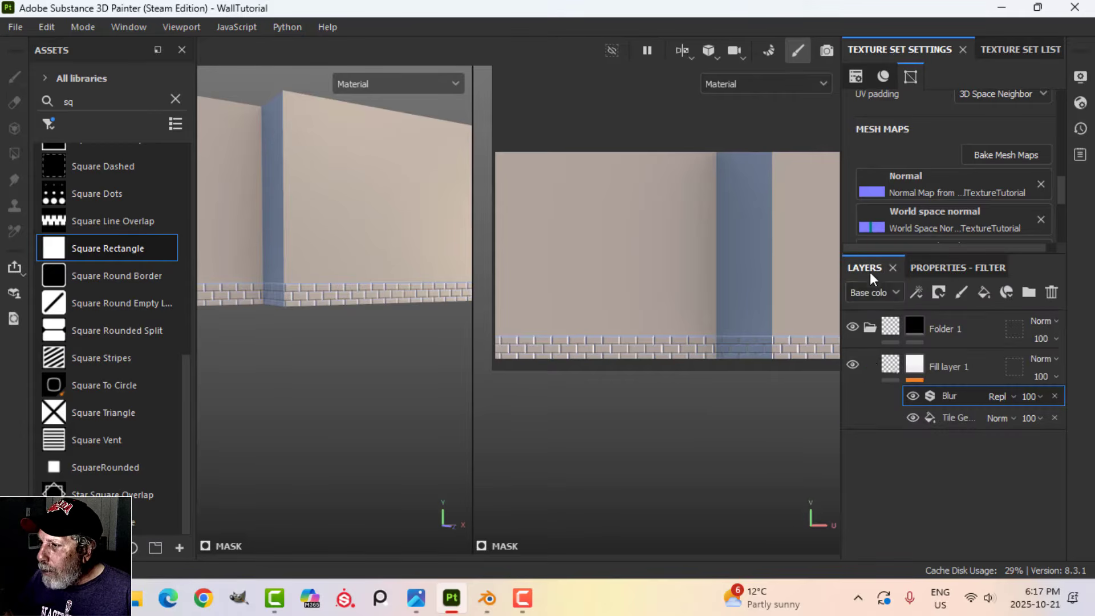
left_click(875, 329)
double_click(948, 329)
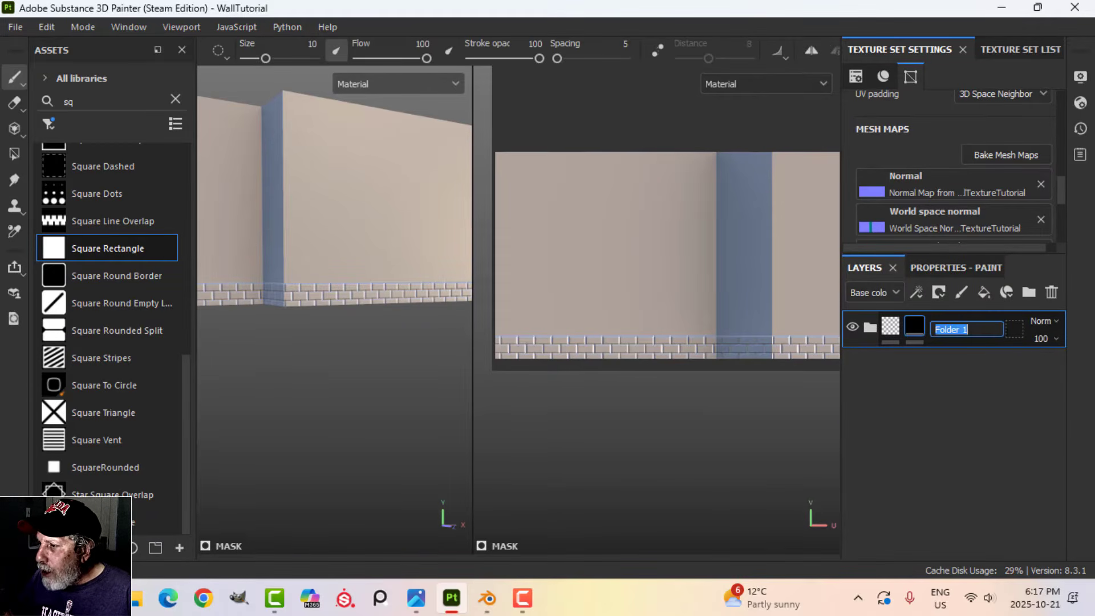
key("Caps_Lock")
type("BRICKS")
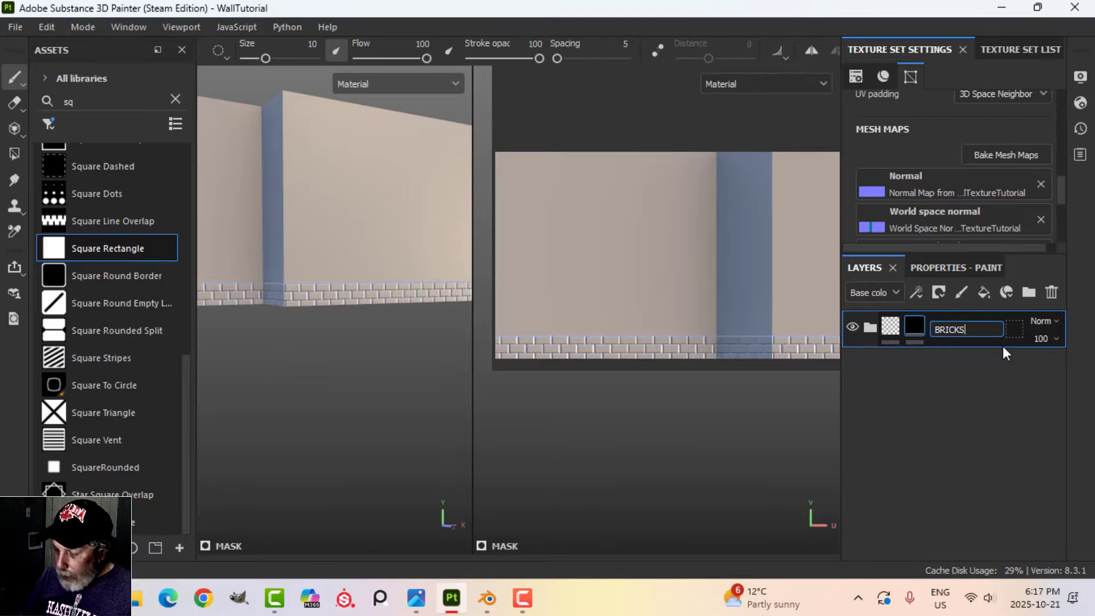
key("Return")
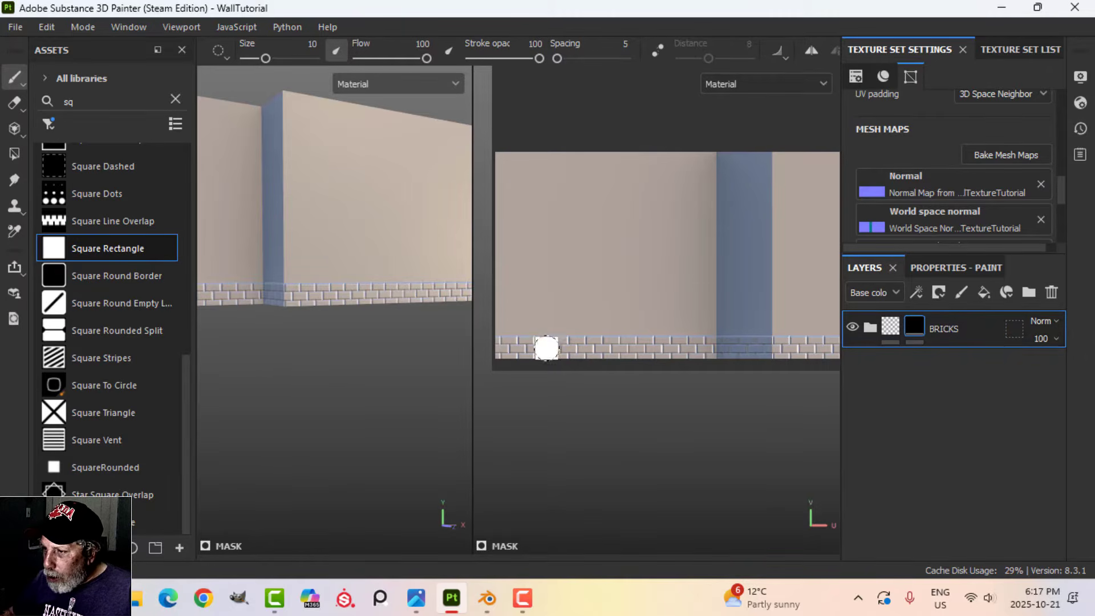
Add a Blur Slope filter above the Blur in the mask of Fill layer 1 inside the BRICKS folder
scroll(648, 352, "up", 5)
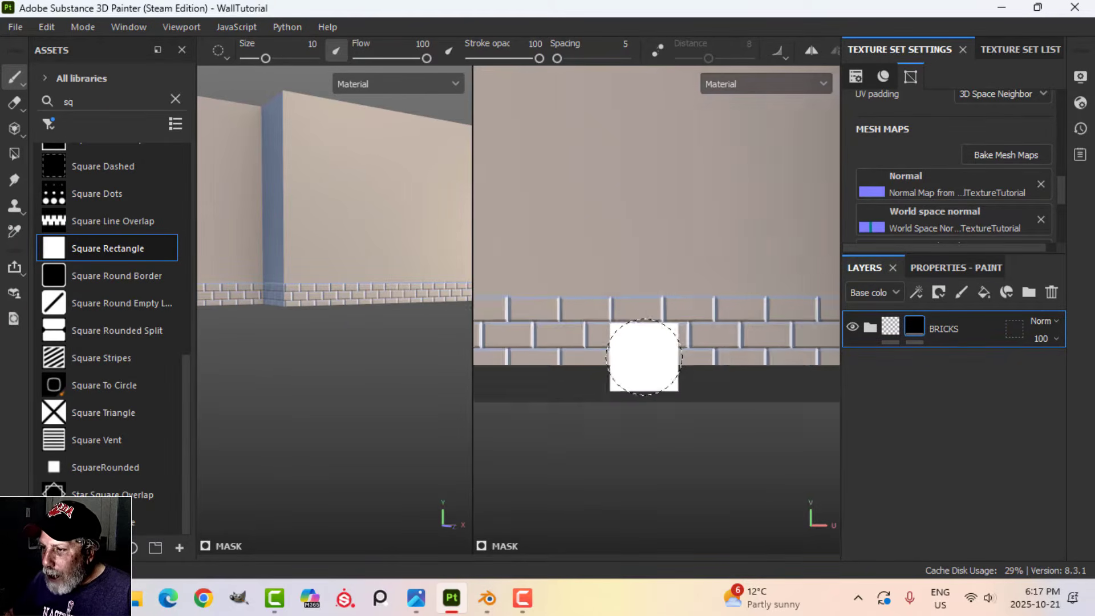
scroll(699, 348, "down", 2)
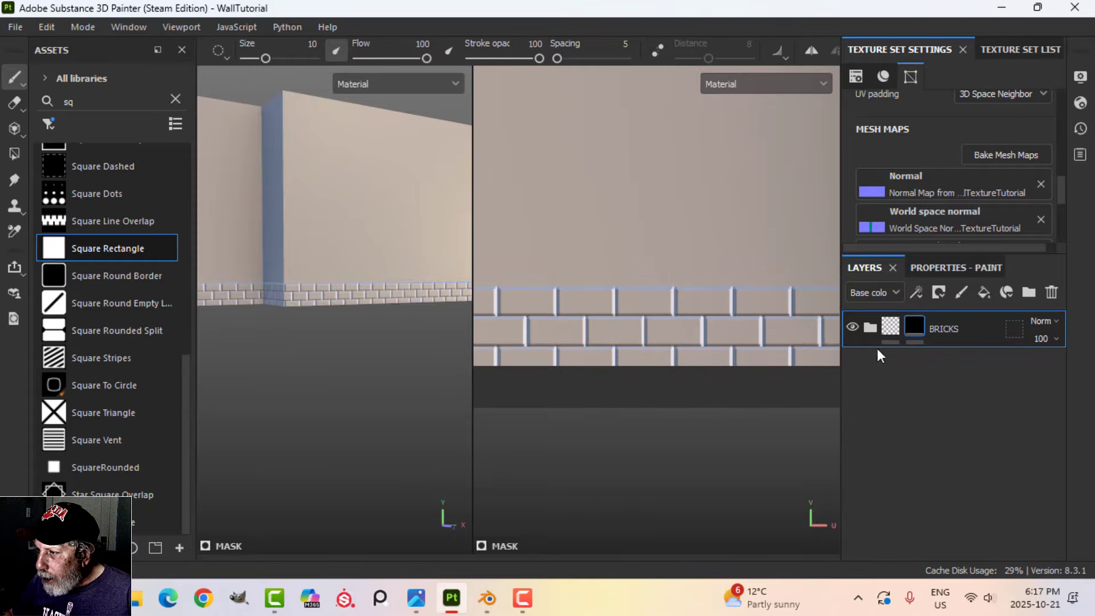
left_click(870, 328)
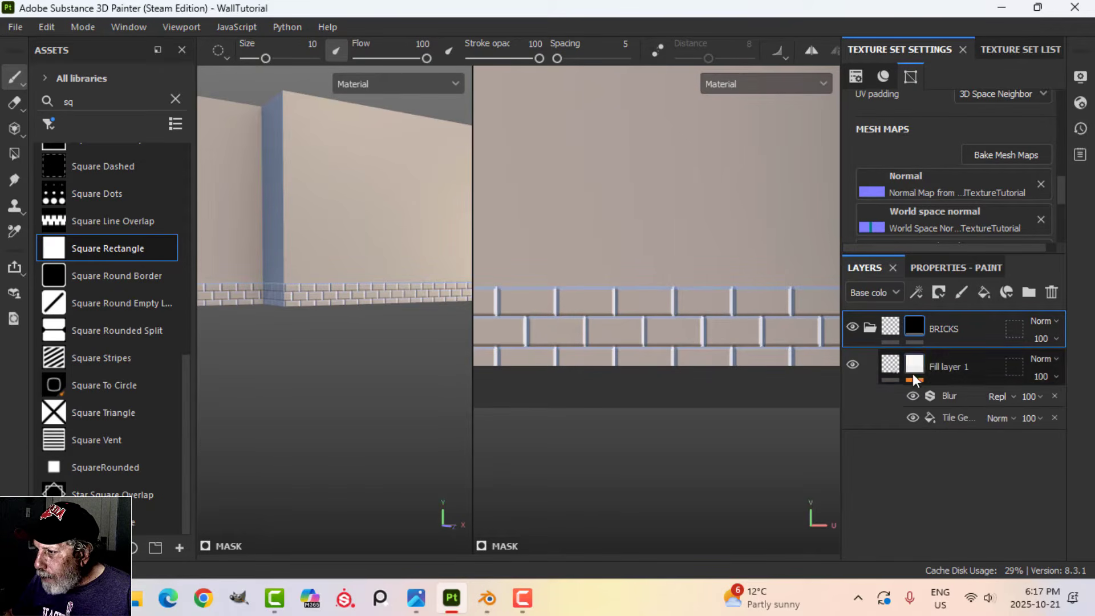
left_click(916, 369)
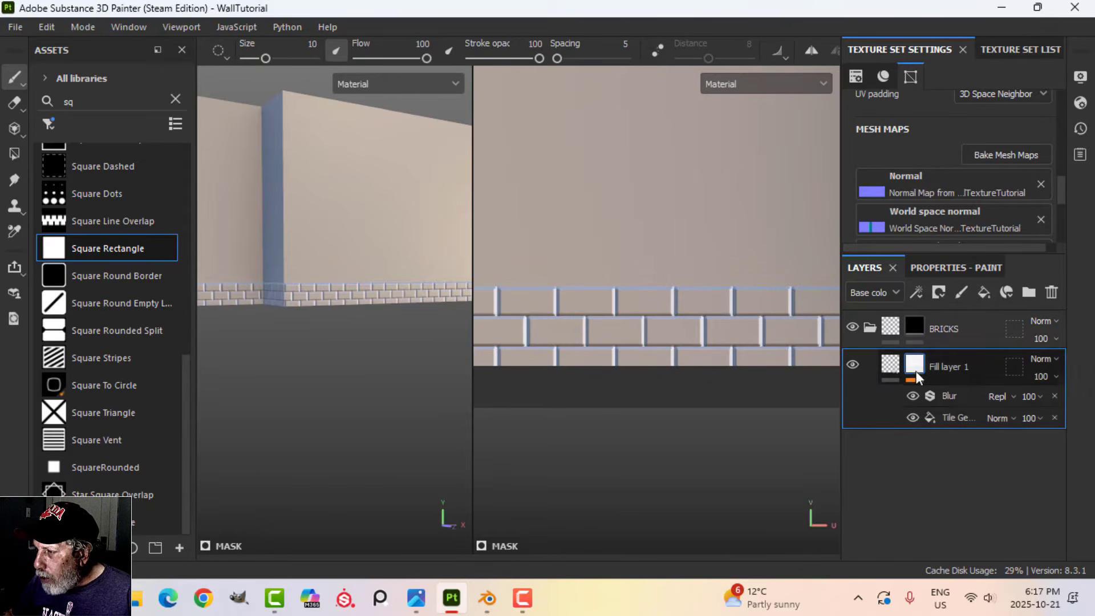
left_click(919, 294)
left_click(963, 409)
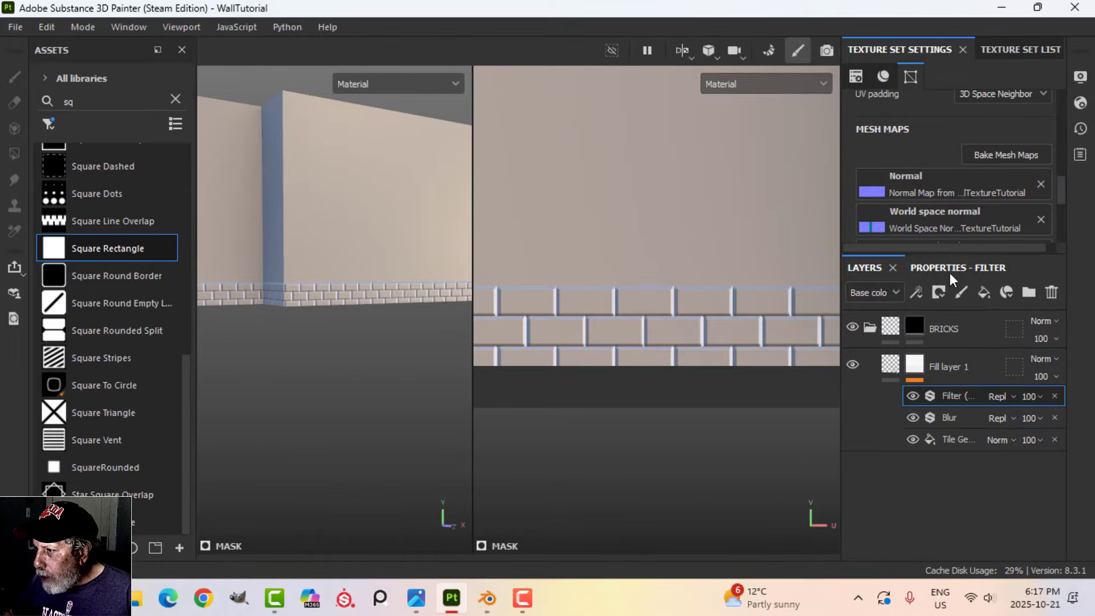
left_click(950, 269)
left_click(960, 340)
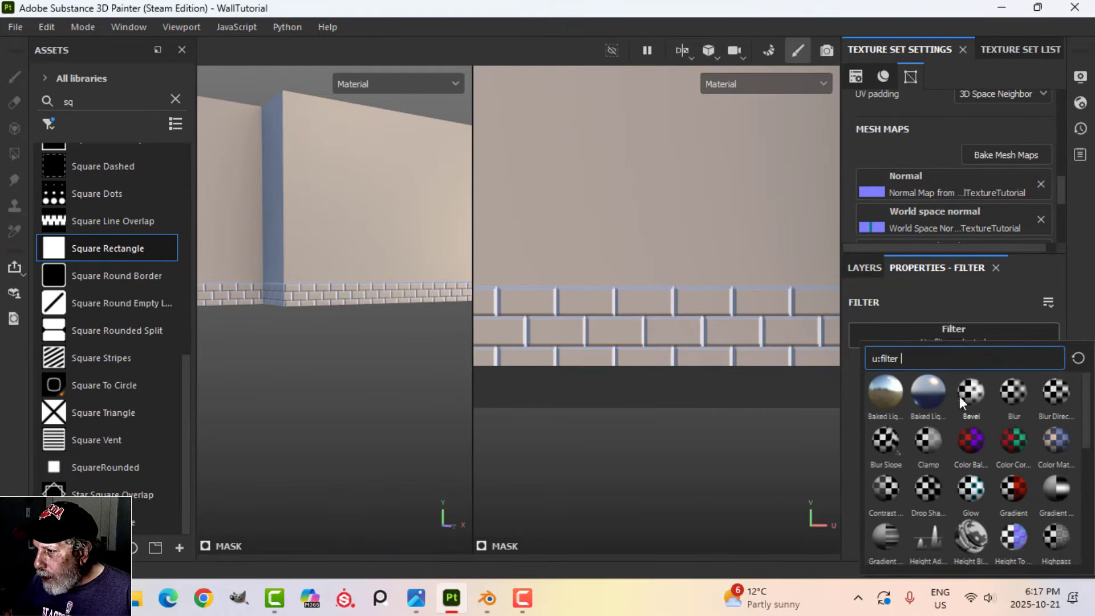
left_click(886, 440)
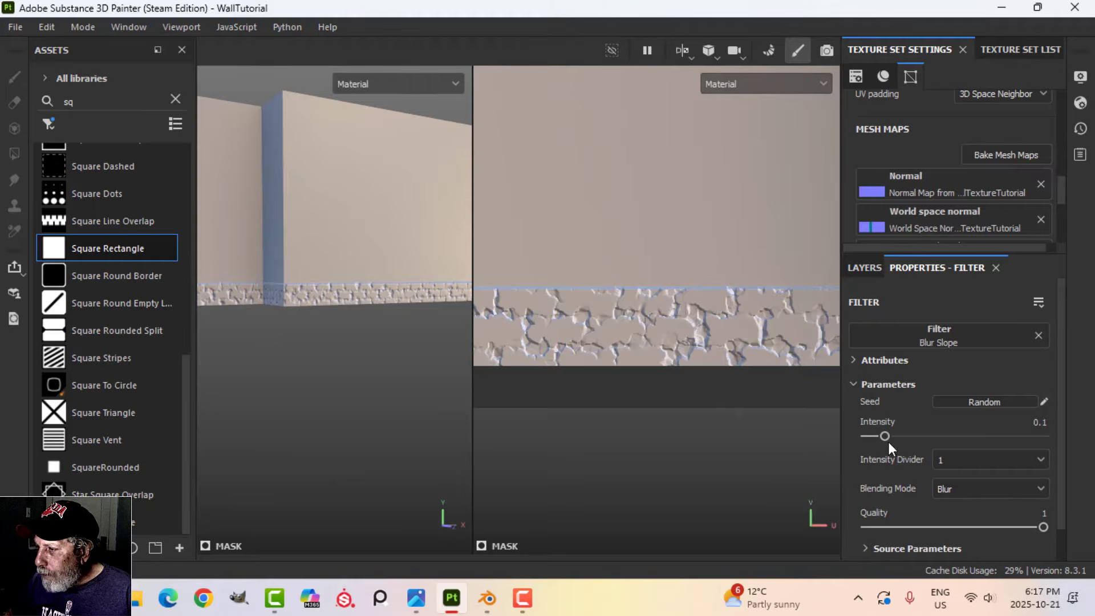
Set the Blur Slope filter's intensity divider to 10 and lower its intensity to about 0.037
left_click(959, 464)
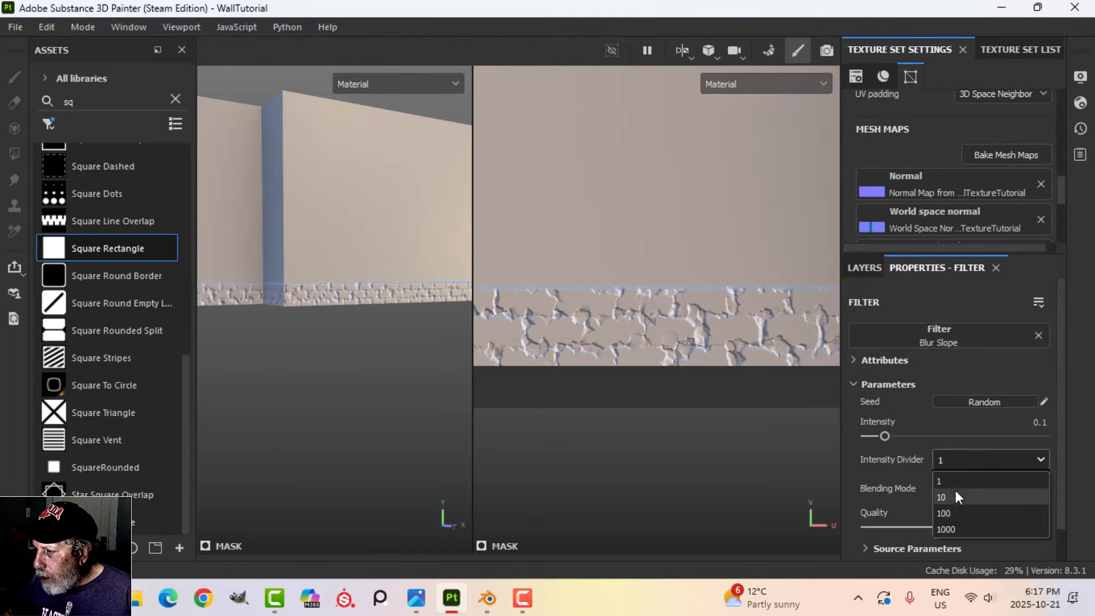
left_click(957, 491)
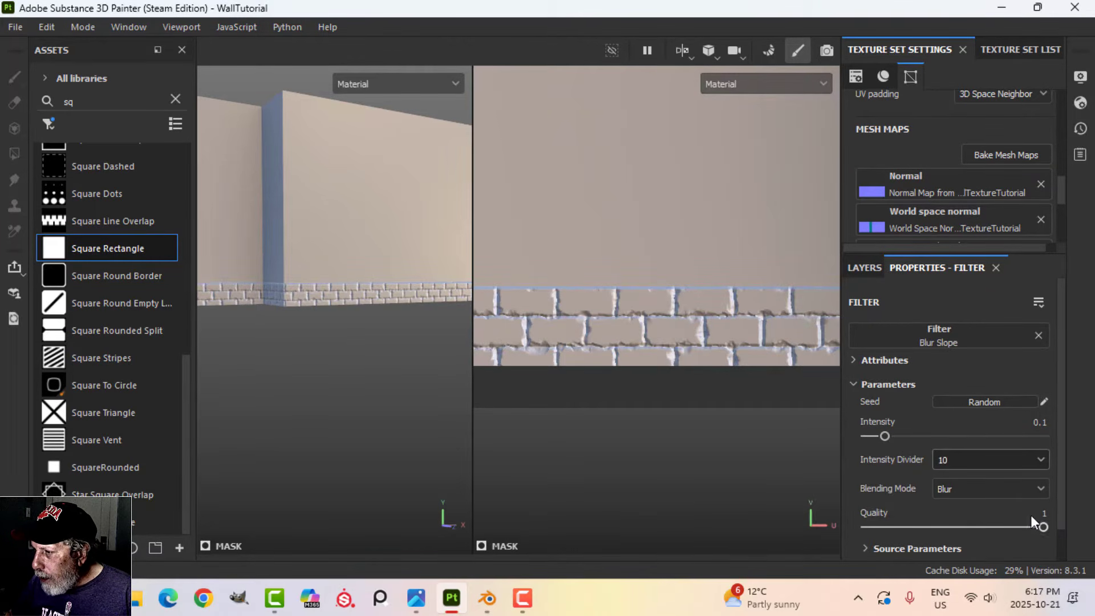
left_click_drag(885, 438, 874, 436)
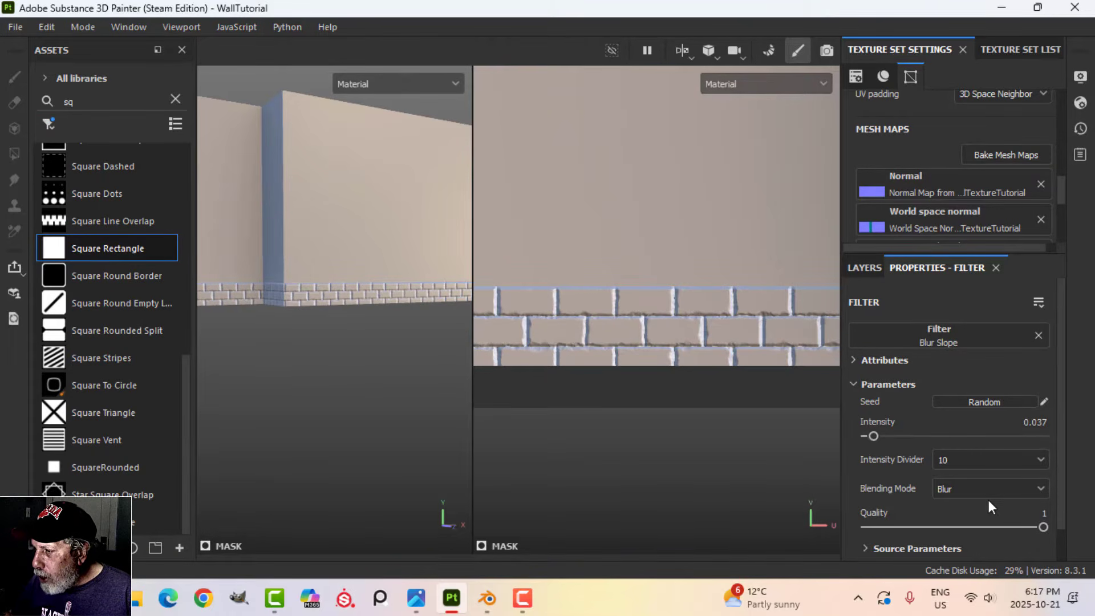
Switch the Blur Slope source type to Custom Noise and assign the Grunge Cobweb texture as its noise input
scroll(989, 499, "down", 1)
left_click(865, 515)
scroll(956, 511, "down", 4)
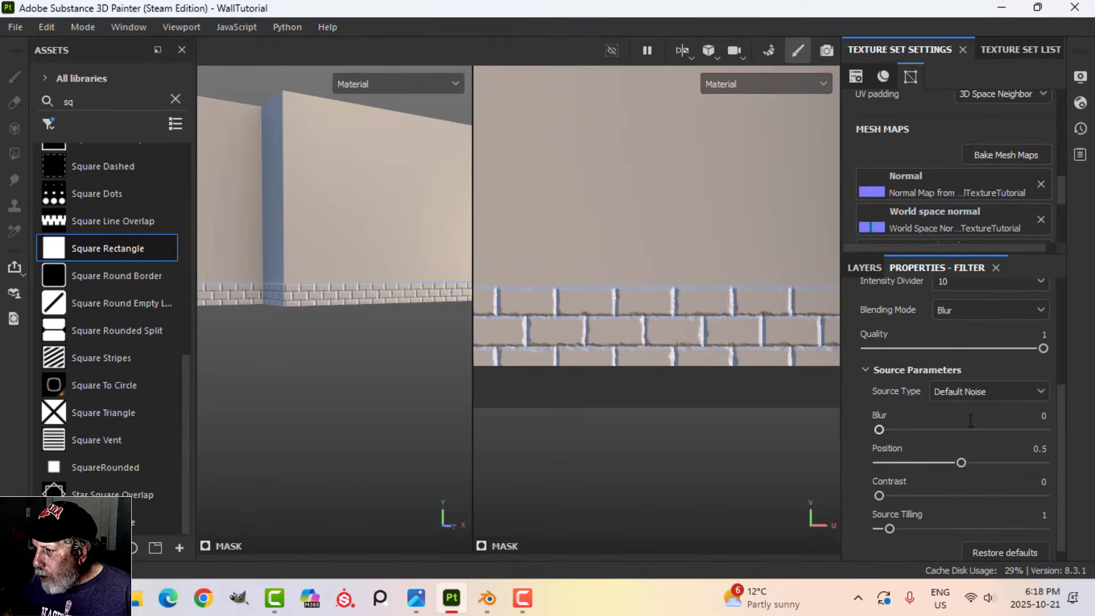
left_click(968, 390)
left_click(960, 444)
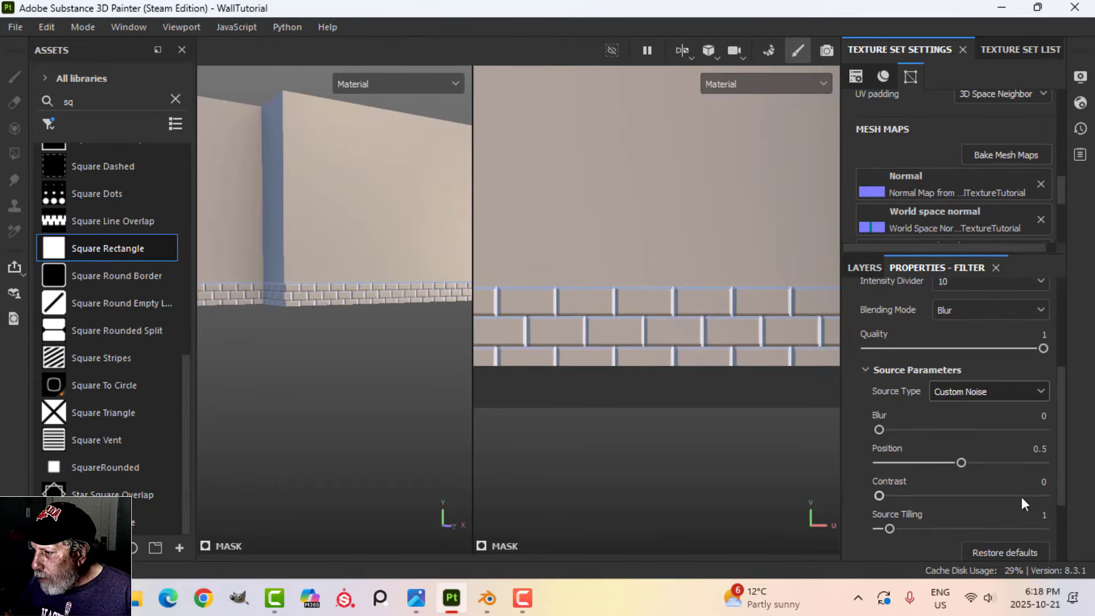
scroll(998, 498, "down", 3)
left_click(965, 500)
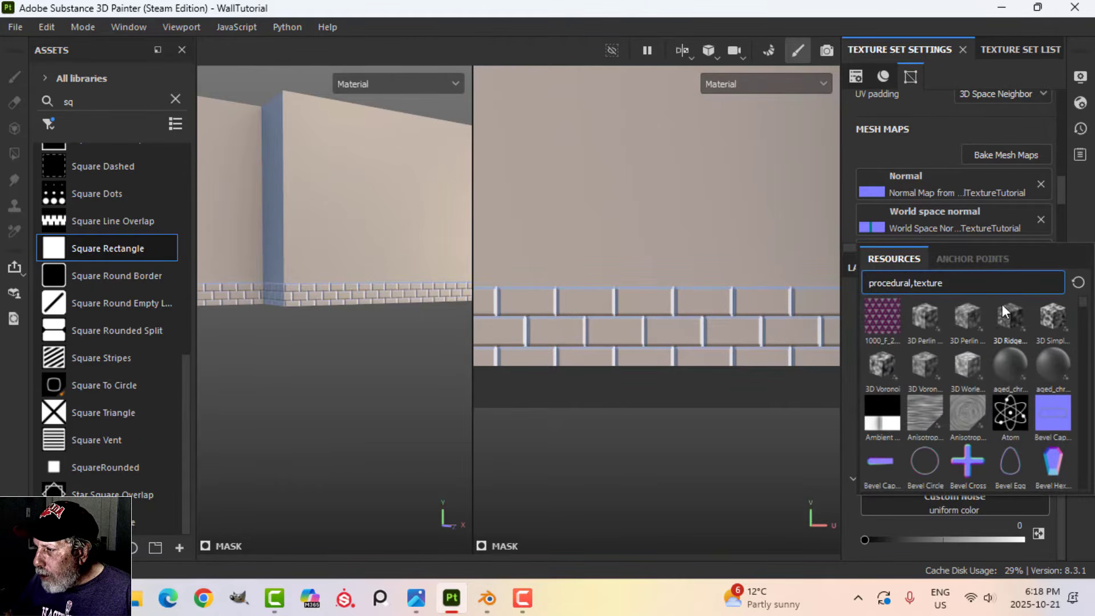
left_click(963, 281)
type("GRUNGE")
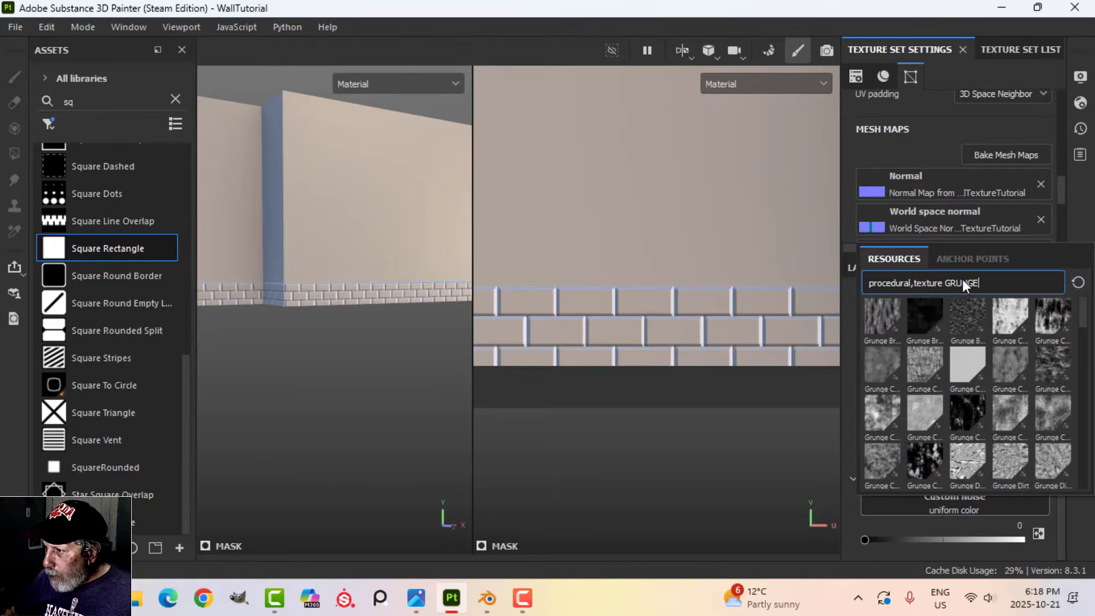
left_click(1036, 318)
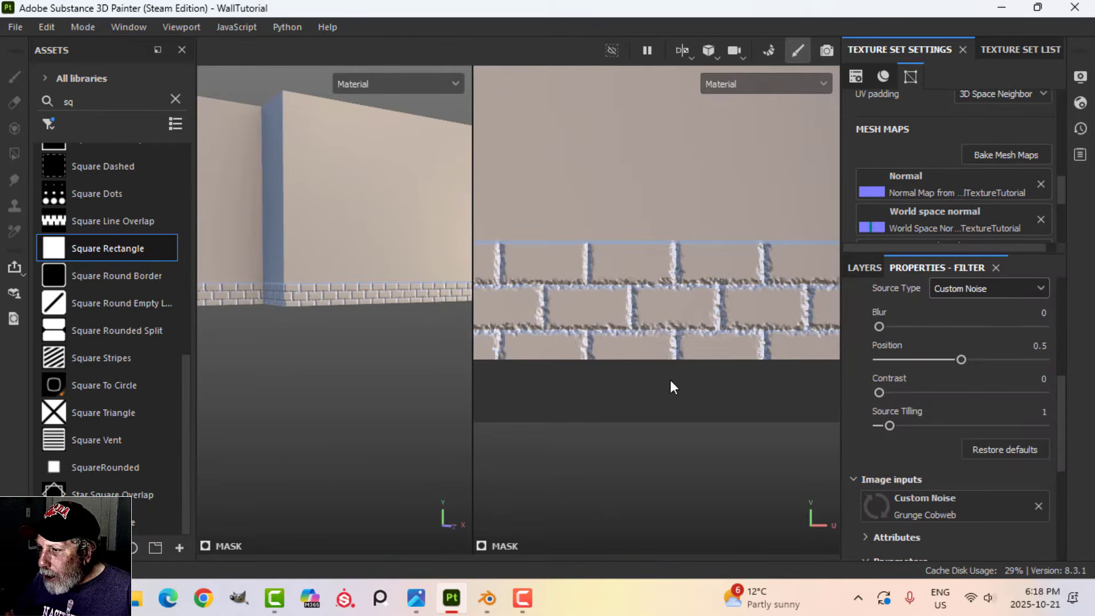
Set the Blur Slope source parameters to position 0.24, source tiling 0.95 and blur about 0.69
left_click_drag(962, 360, 918, 373)
left_click_drag(891, 423, 895, 425)
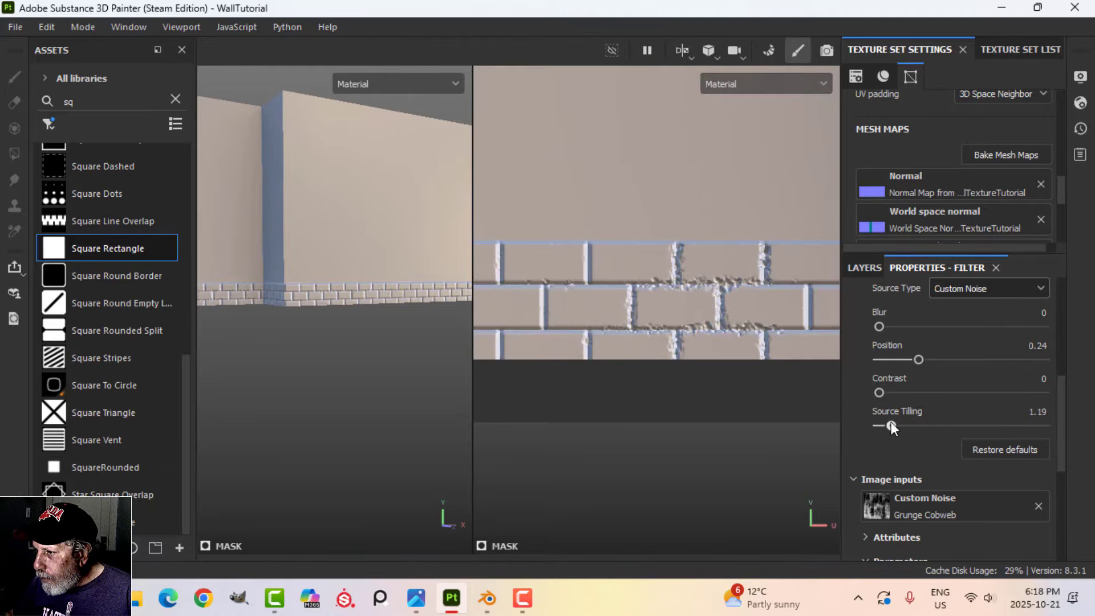
left_click_drag(895, 422, 890, 420)
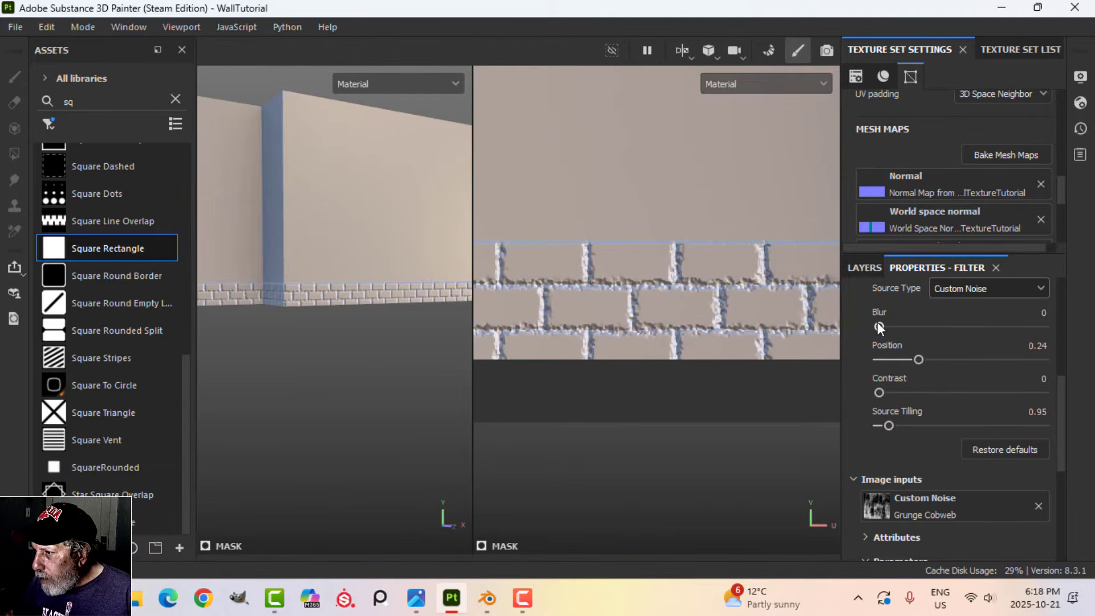
left_click_drag(877, 323, 883, 323)
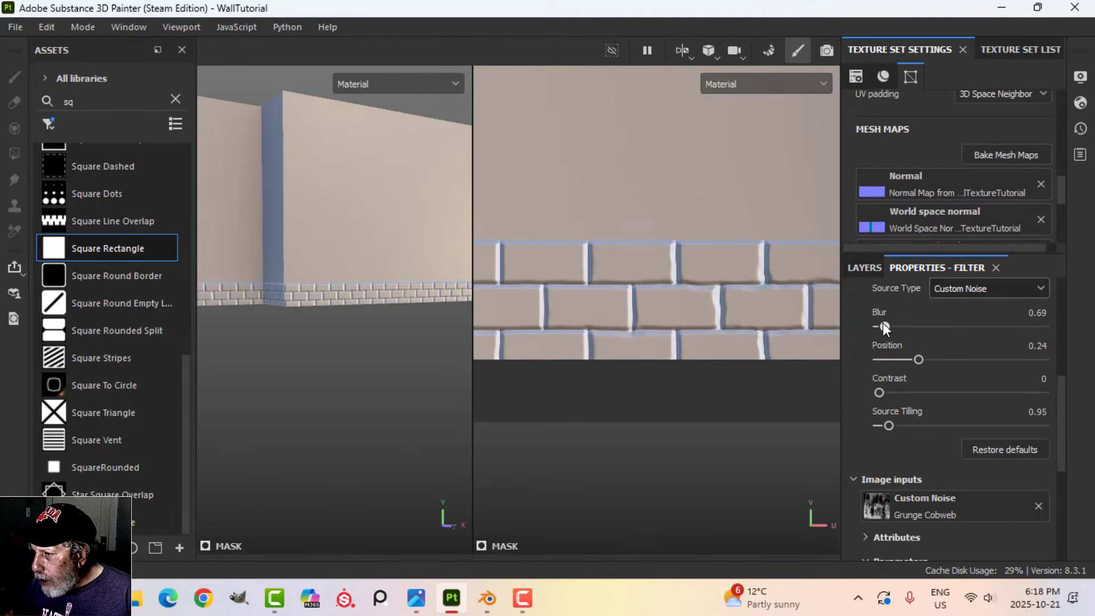
Delete the Blur Slope filter from the mask of Fill layer 1 and widen the 3D view
left_click(865, 268)
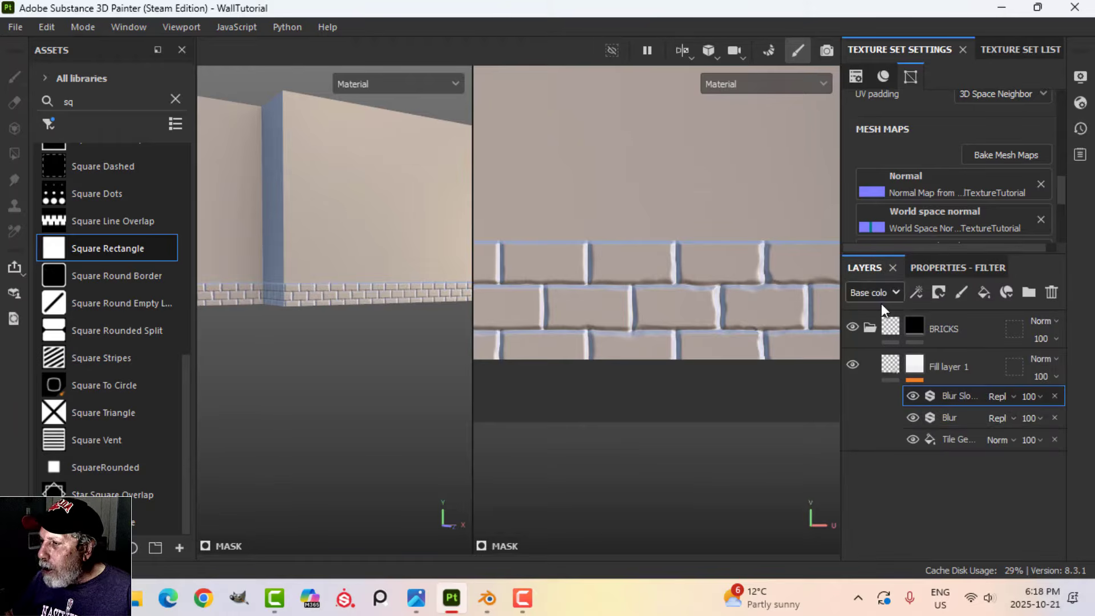
left_click(1055, 396)
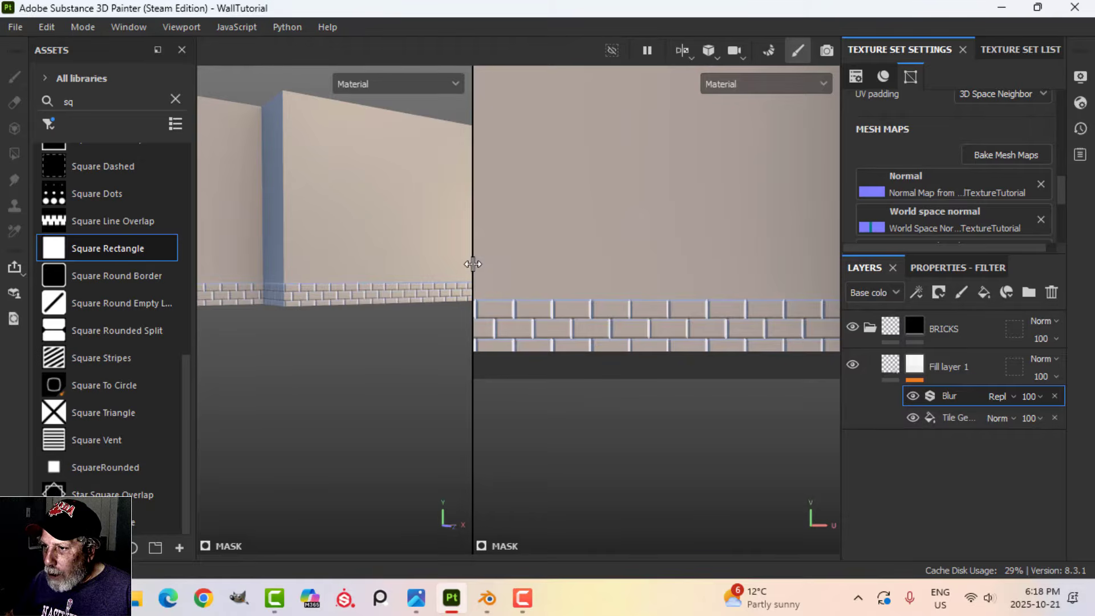
left_click_drag(474, 265, 553, 265)
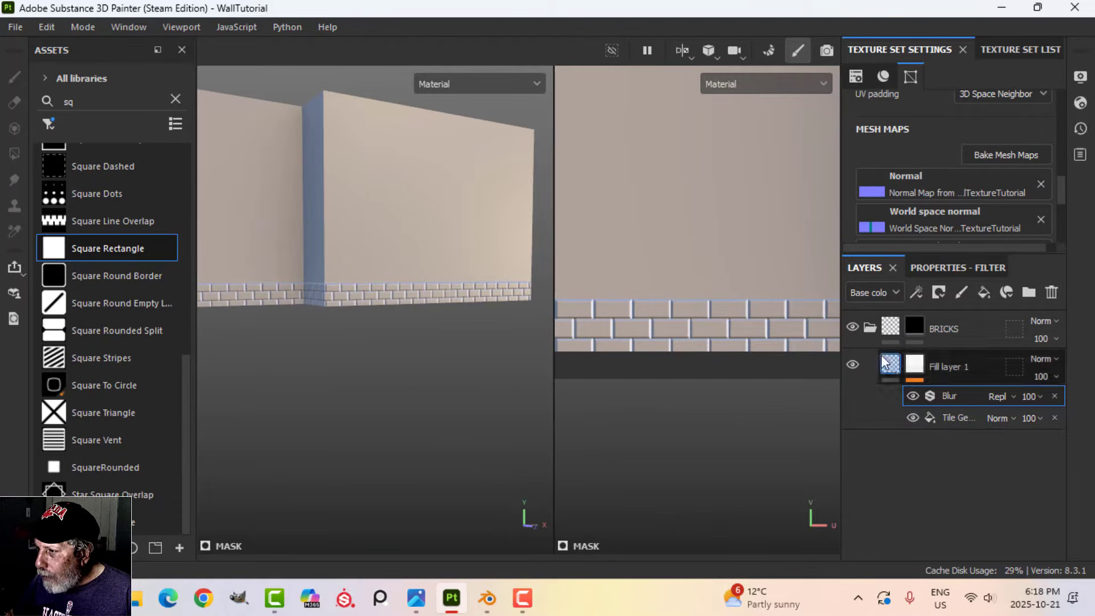
Add a new fill layer, place it above the BRICKS folder outside it, and collapse the folder
left_click(870, 328)
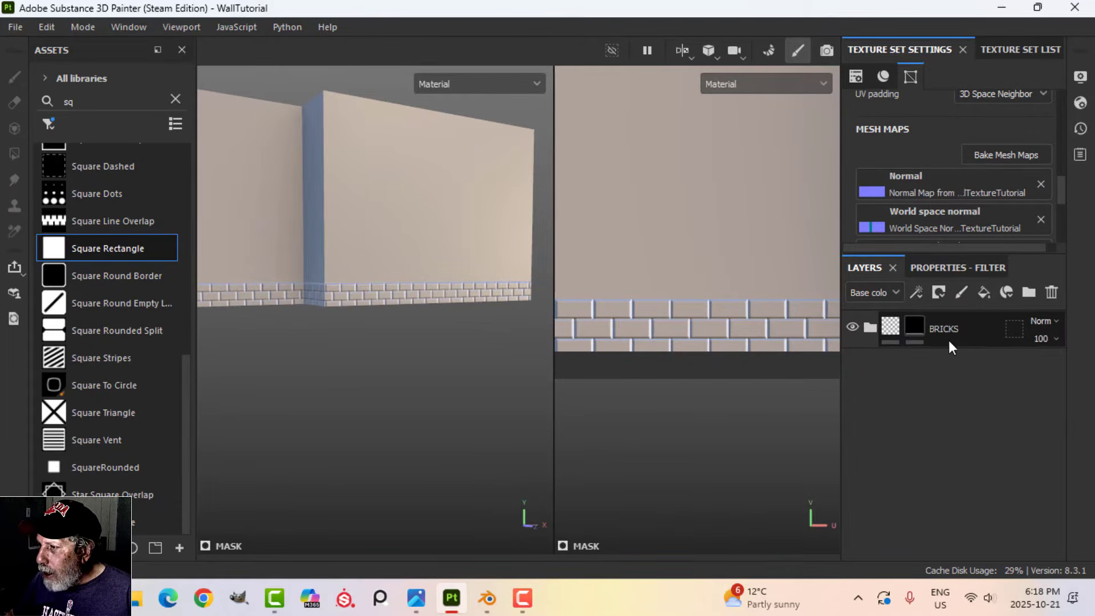
left_click(987, 291)
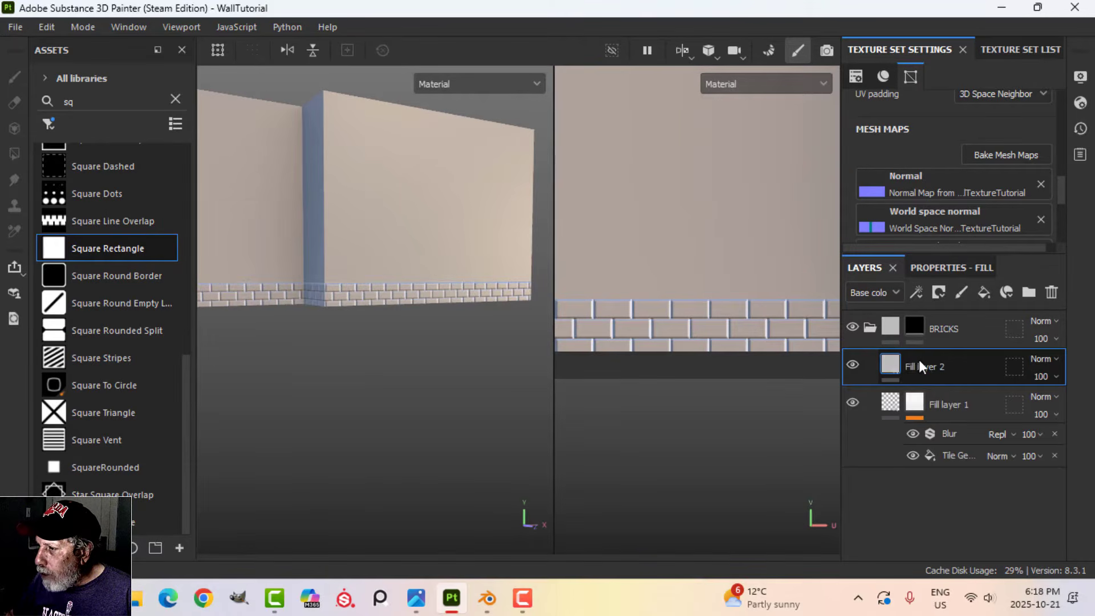
left_click_drag(897, 366, 901, 318)
left_click(870, 366)
Give Fill layer 2 a red base color and keep only its color channel active
left_click(929, 267)
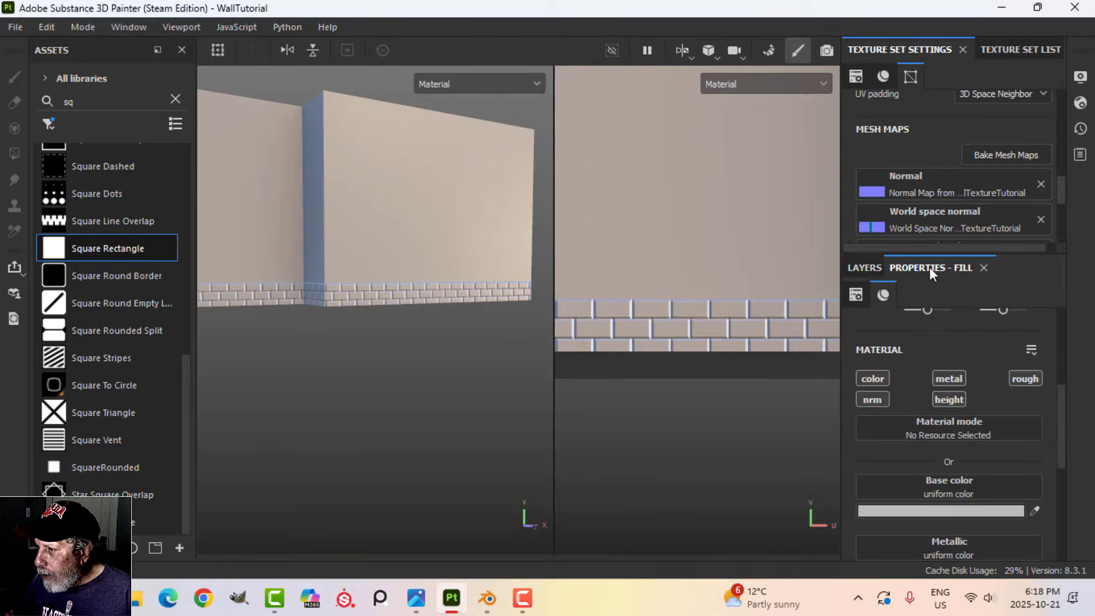
left_click(946, 509)
left_click(876, 340)
left_click(899, 267)
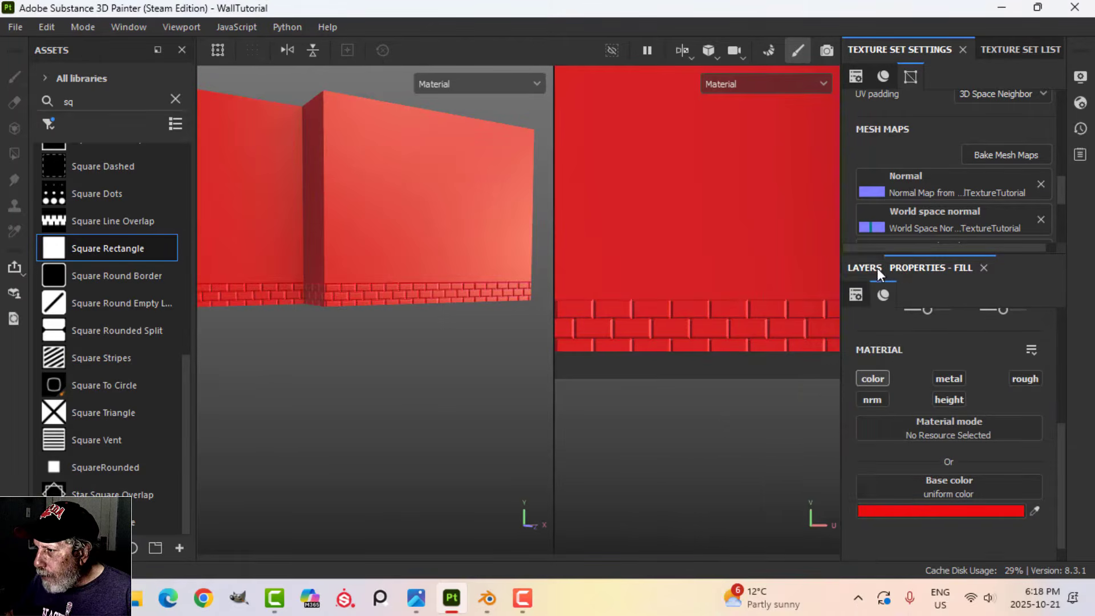
Add a black mask to Fill layer 2 and enlarge the 2D view for painting
left_click(877, 268)
left_click(938, 292)
left_click(951, 334)
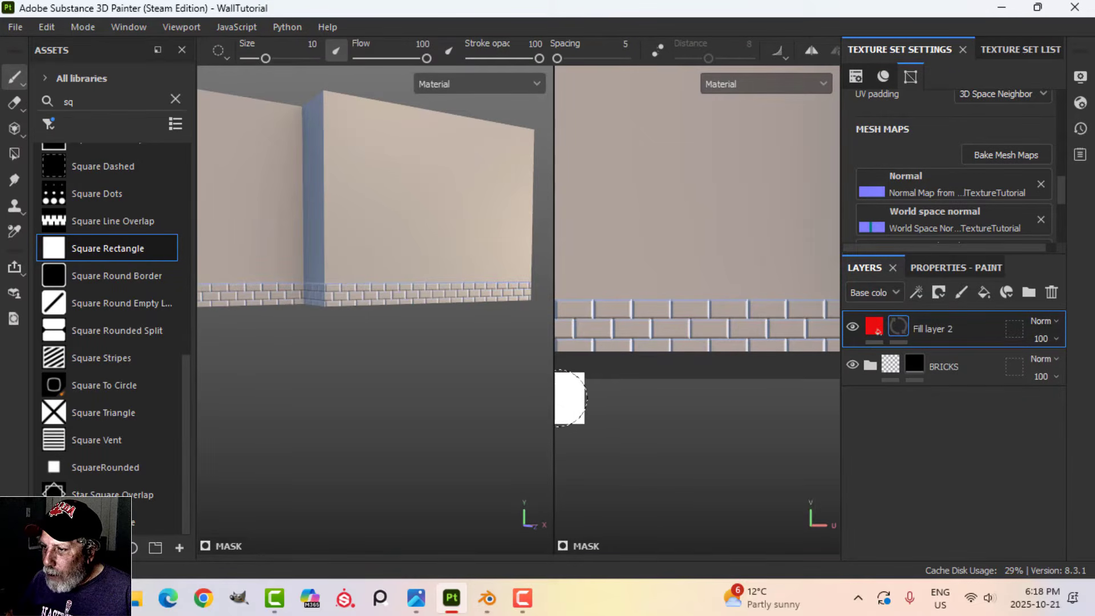
left_click_drag(554, 392, 361, 394)
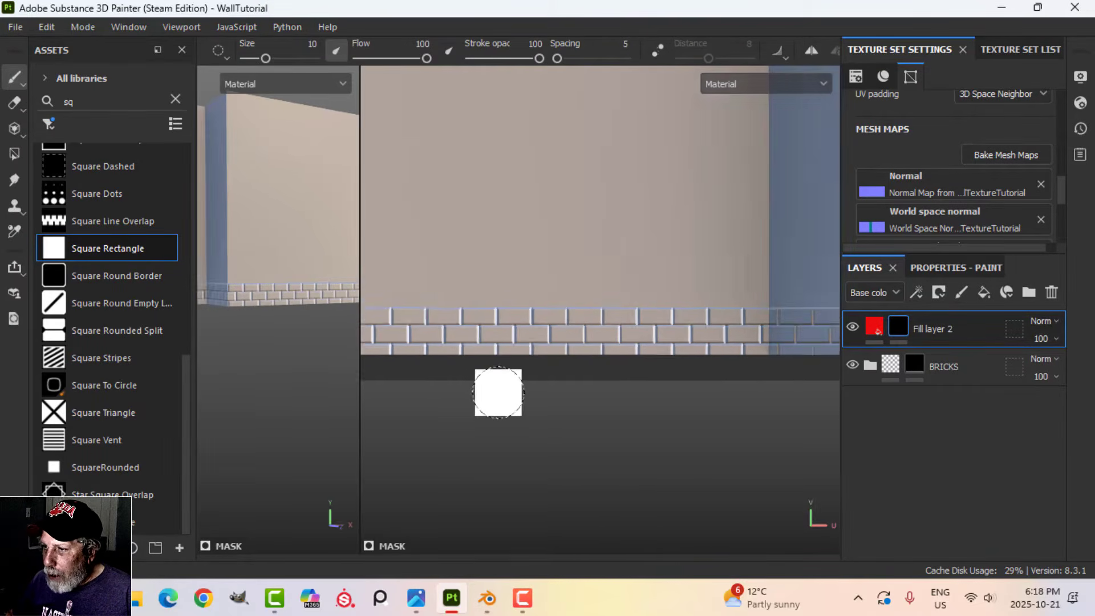
Switch to the reference image in Photos to check the wall area just above the brickwork, and return to Substance 3D Painter
left_click(416, 598)
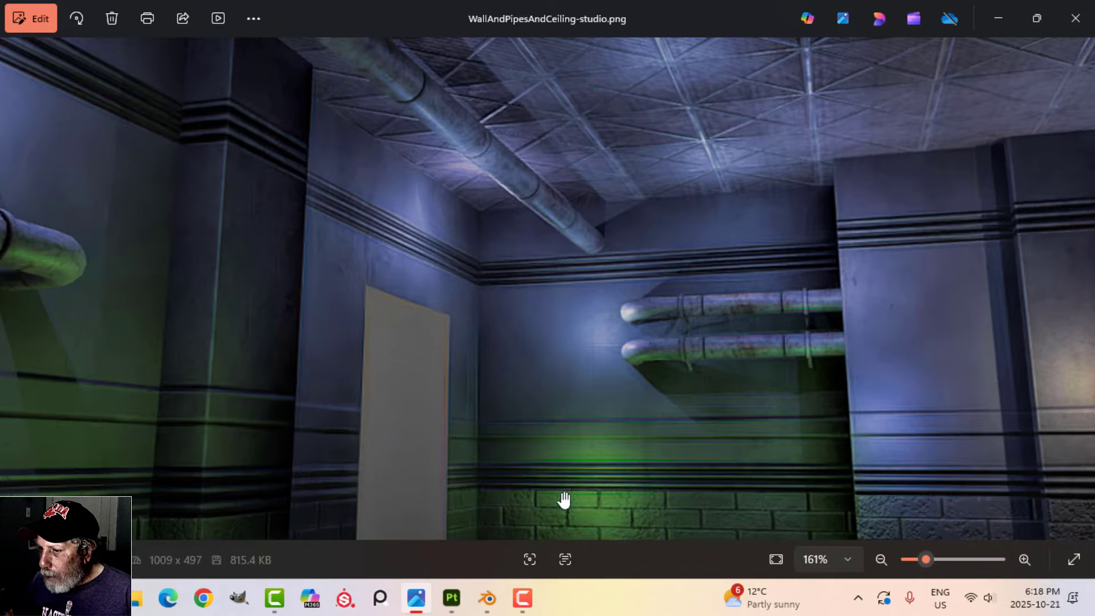
left_click(491, 598)
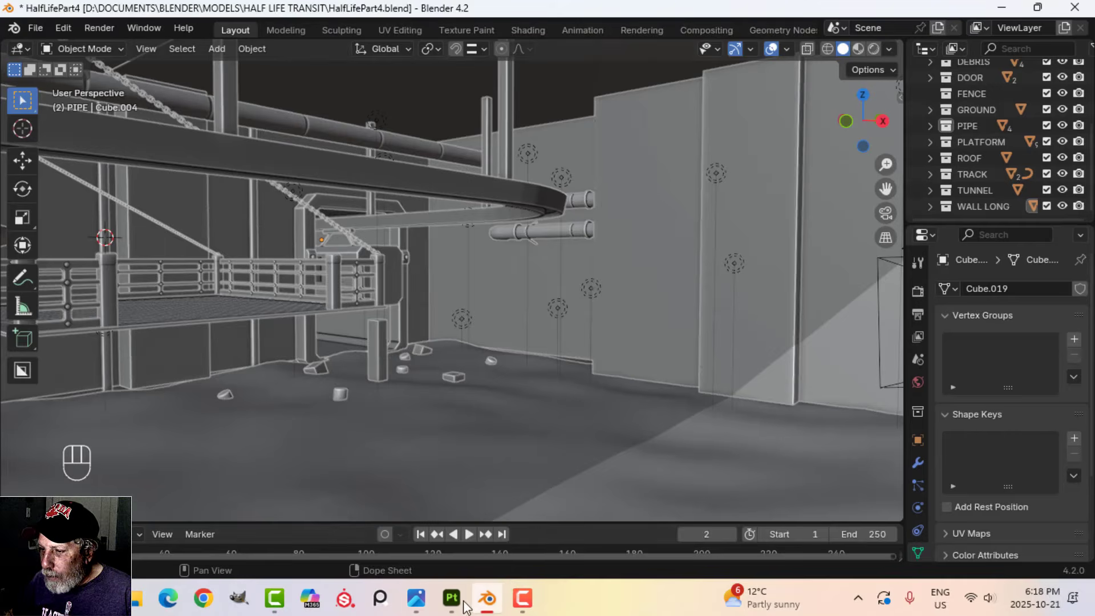
left_click(453, 598)
Paint a straight horizontal band with brush size 7.84 in Fill layer 2's mask, just above the bricks across the full wall width
scroll(592, 391, "down", 1)
middle_click_drag(592, 392, 559, 381)
scroll(575, 397, "down", 2)
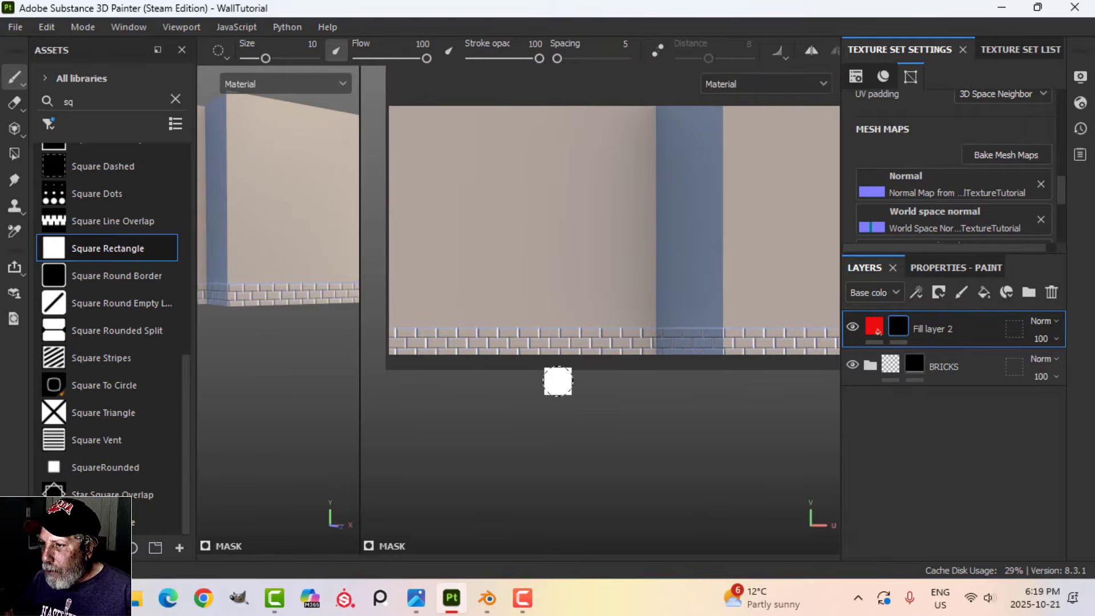
key("Tab")
middle_click_drag(742, 426, 616, 420, "alt")
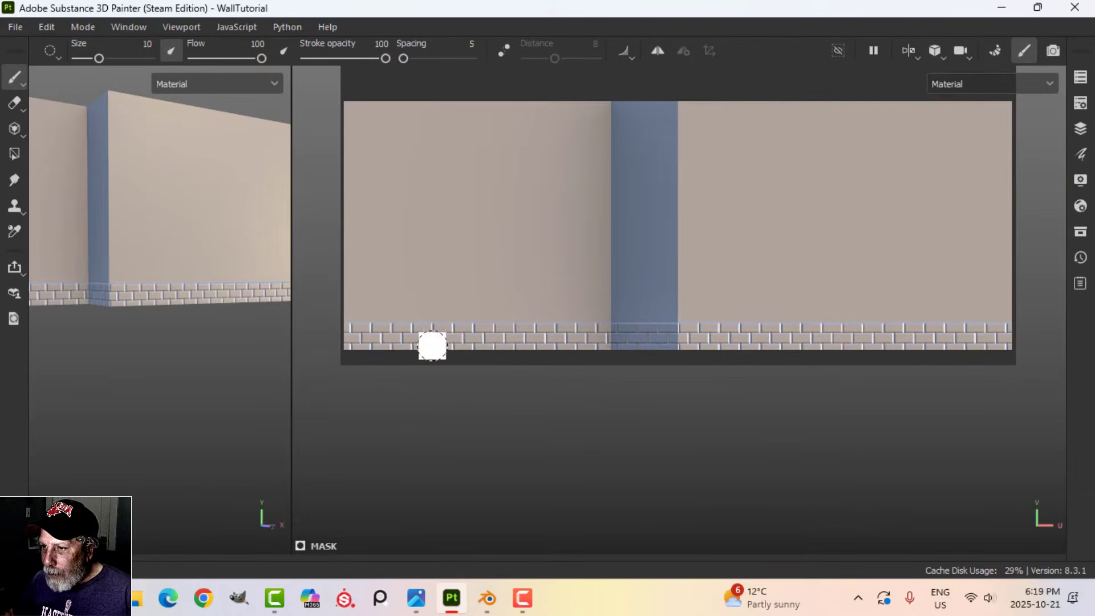
right_click_drag(390, 339, 386, 337, "ctrl")
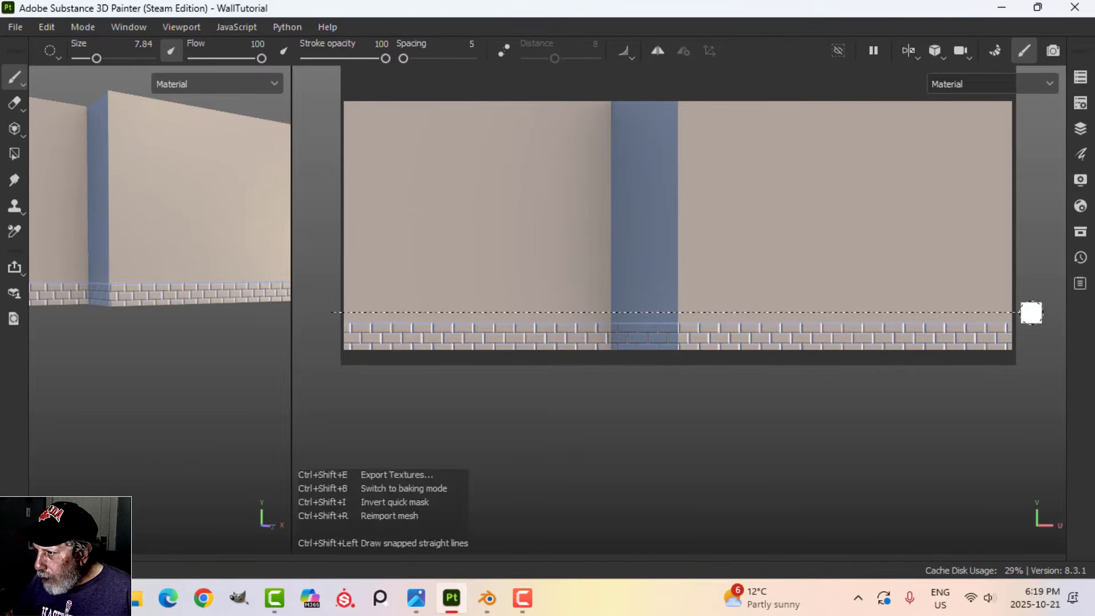
left_click(1032, 313, "shift")
scroll(553, 398, "up", 5)
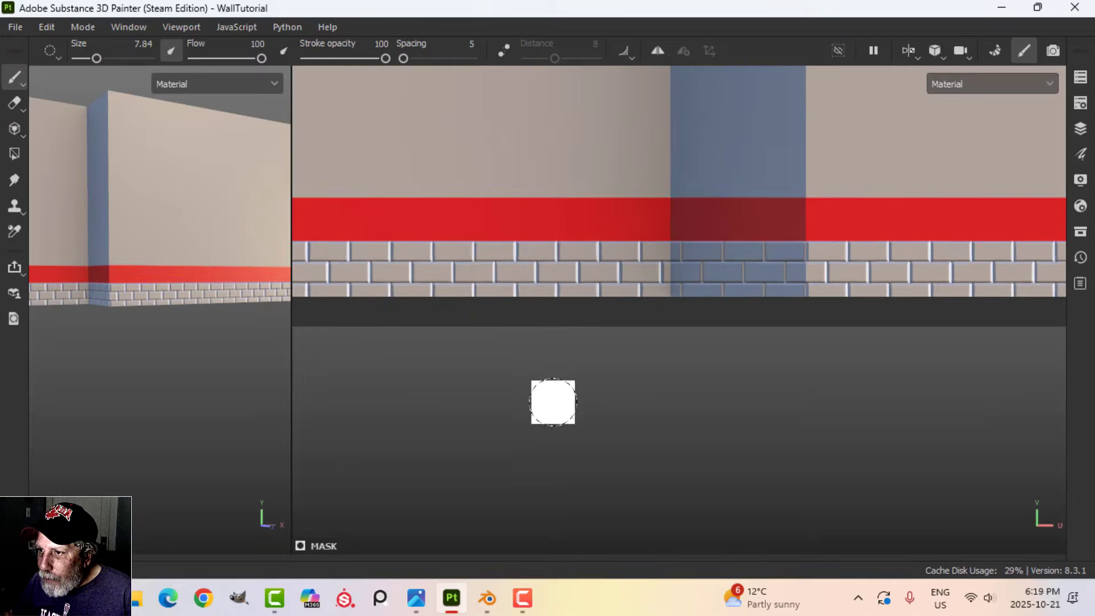
scroll(556, 396, "down", 4)
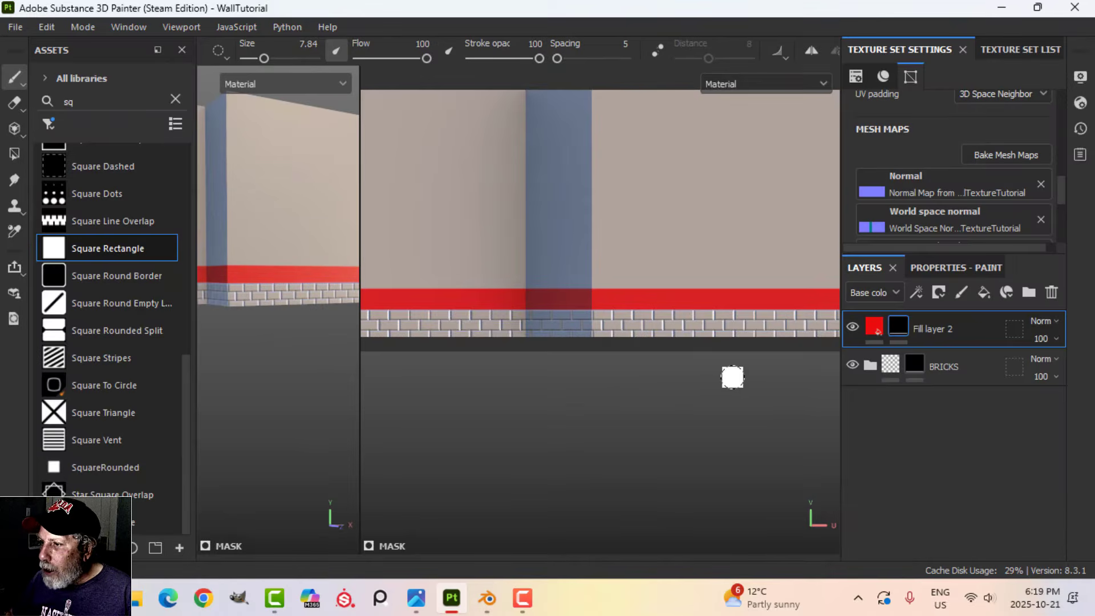
key("Tab")
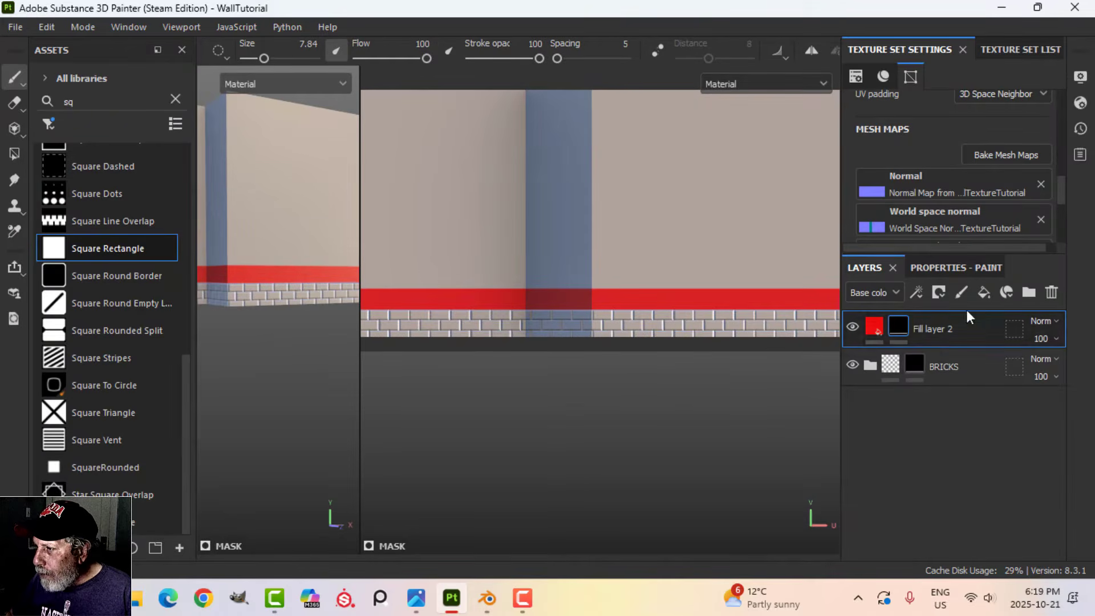
Put Fill layer 2 into a new folder and copy the layer's mask onto that folder
left_click(1034, 293)
left_click_drag(874, 370, 915, 364)
right_click(915, 364)
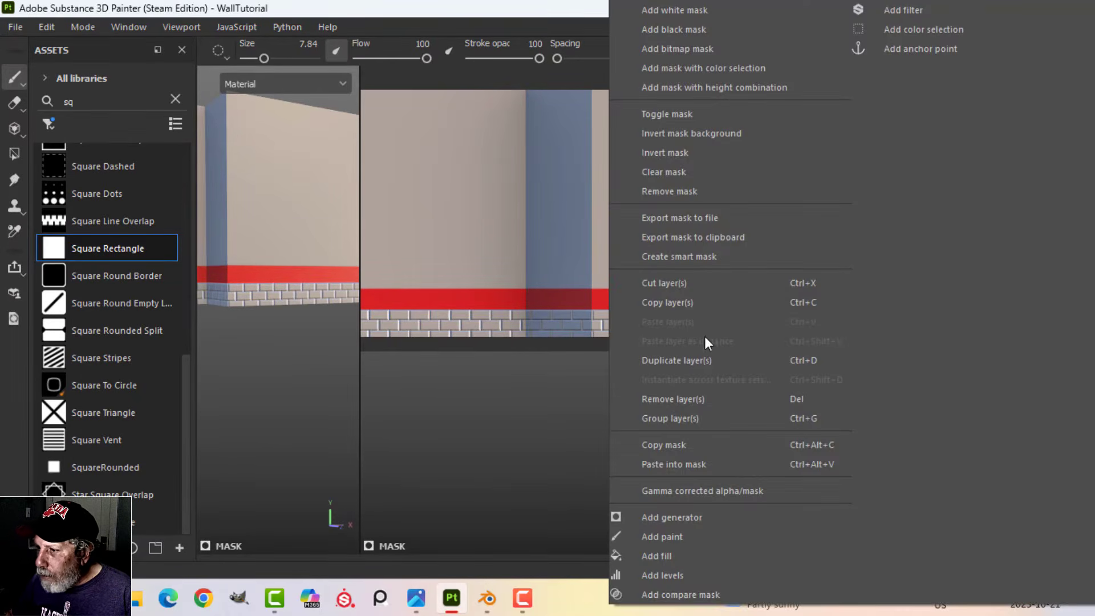
left_click(672, 447)
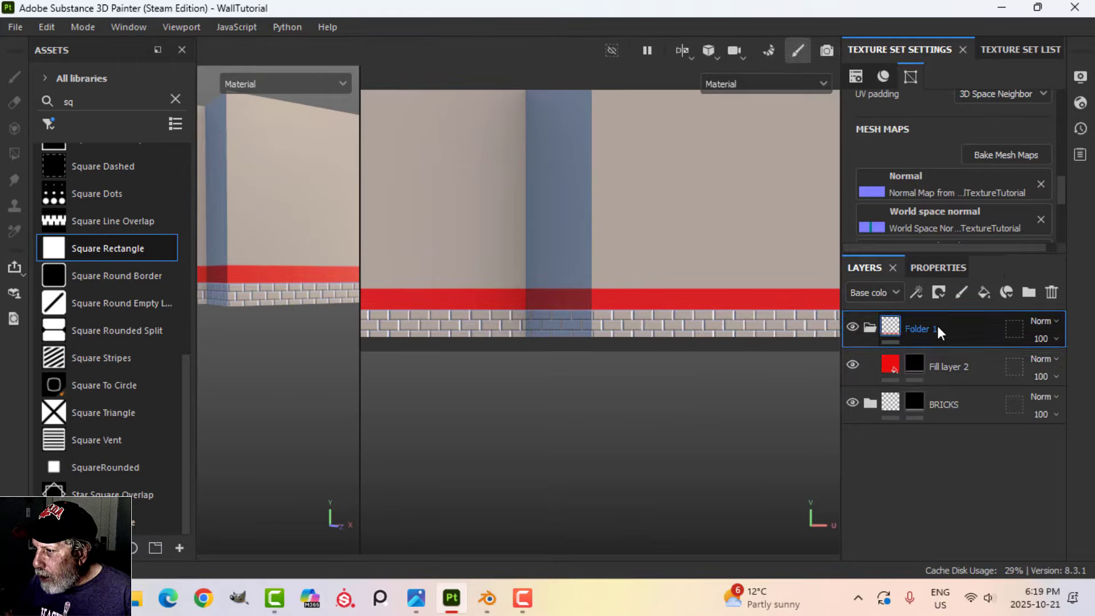
right_click(936, 324)
left_click(707, 487)
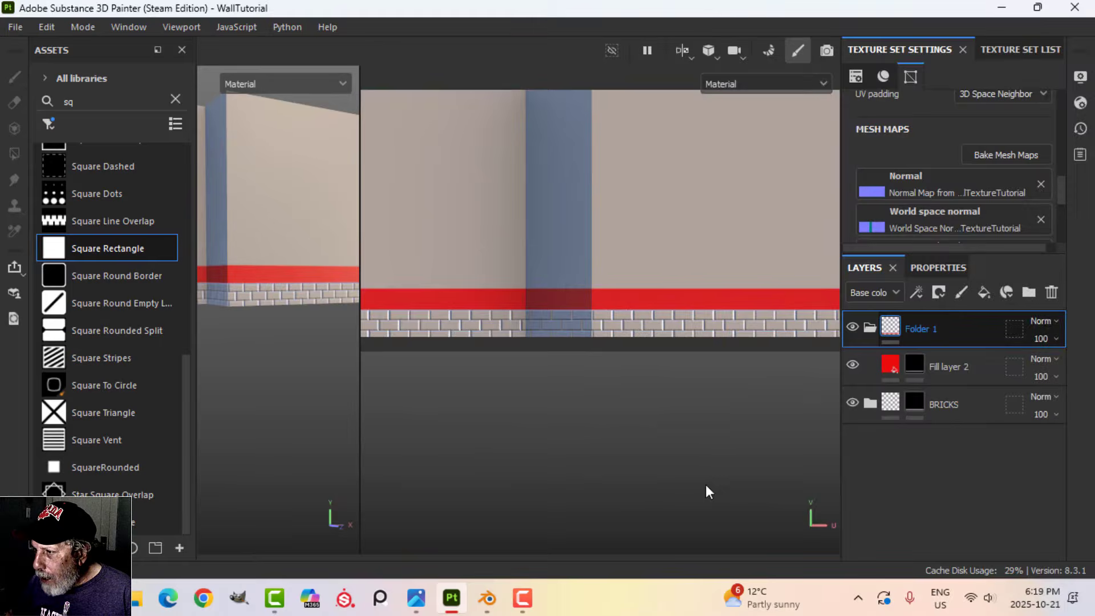
Add a fill effect to Fill layer 2's mask
left_click(912, 367)
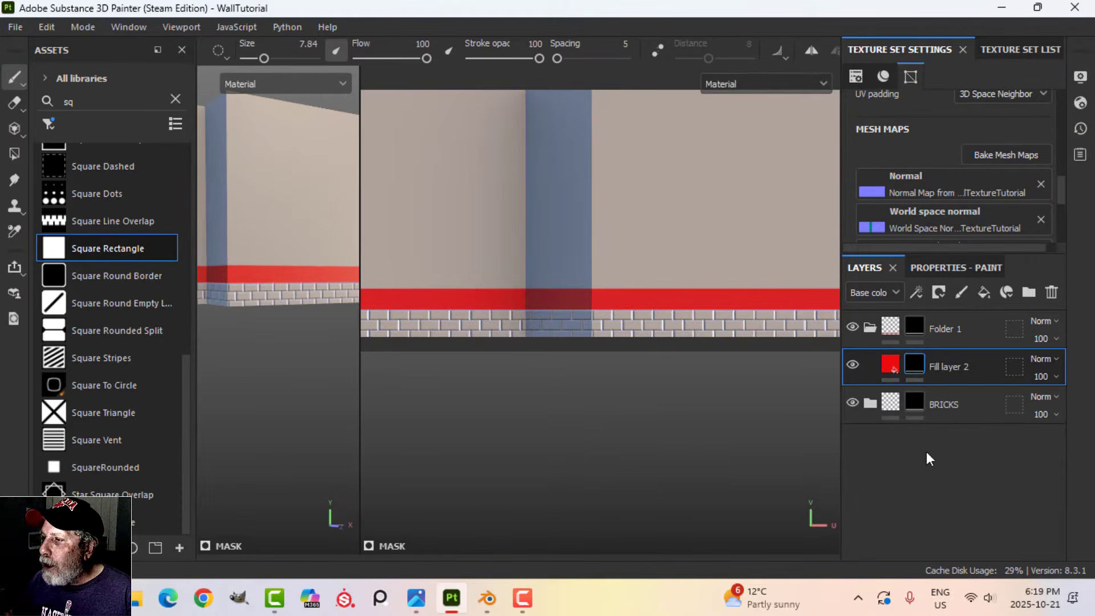
left_click(917, 293)
left_click(959, 353)
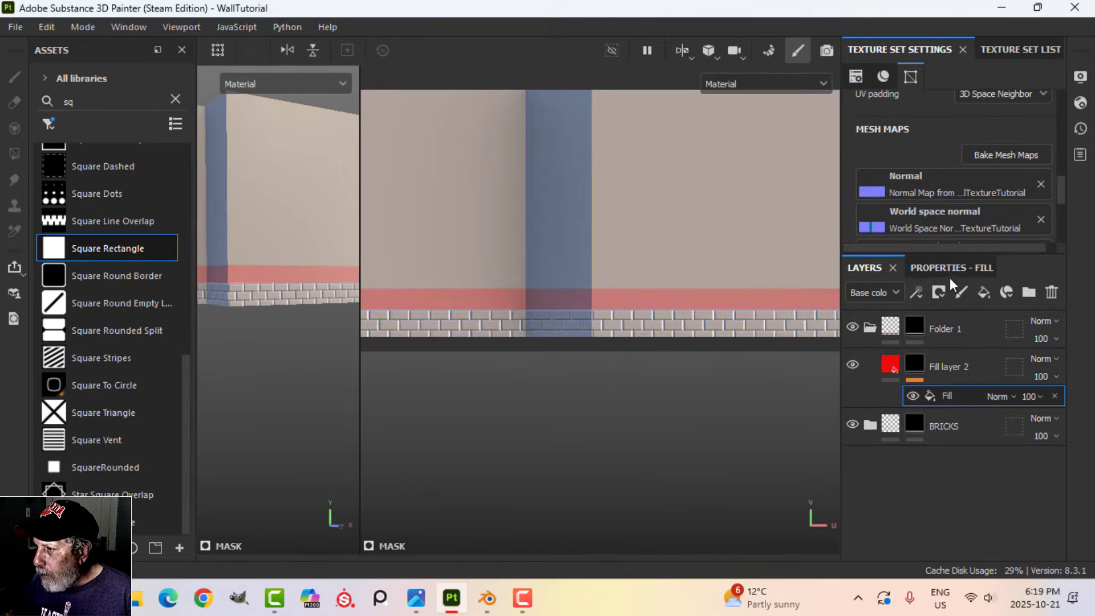
Search the procedural textures for "STRIPE" and assign the Stripes texture as the mask fill's grayscale
left_click(947, 268)
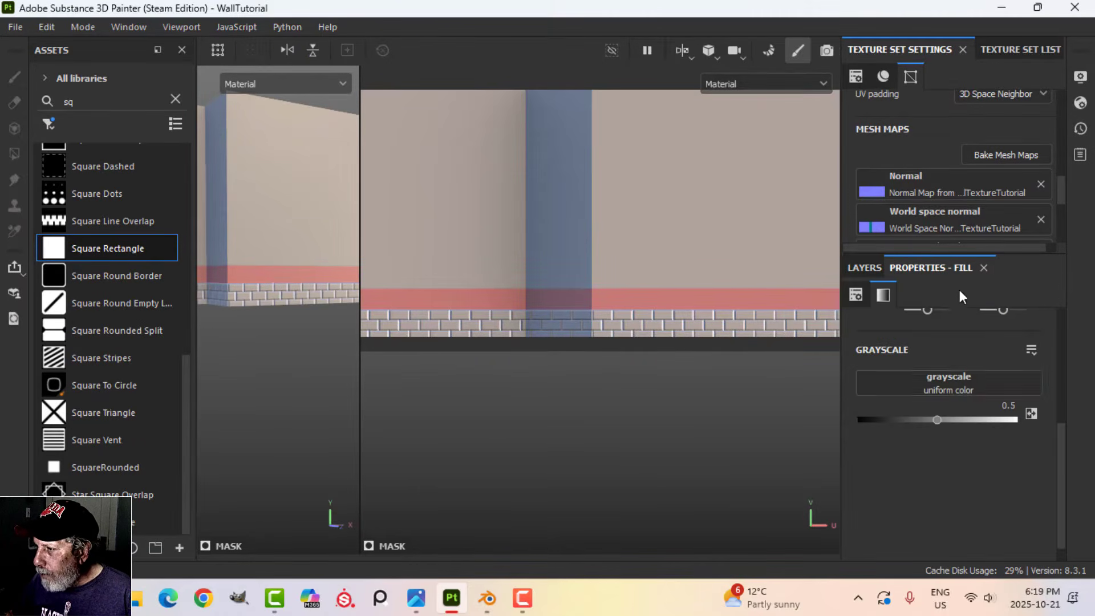
left_click(958, 389)
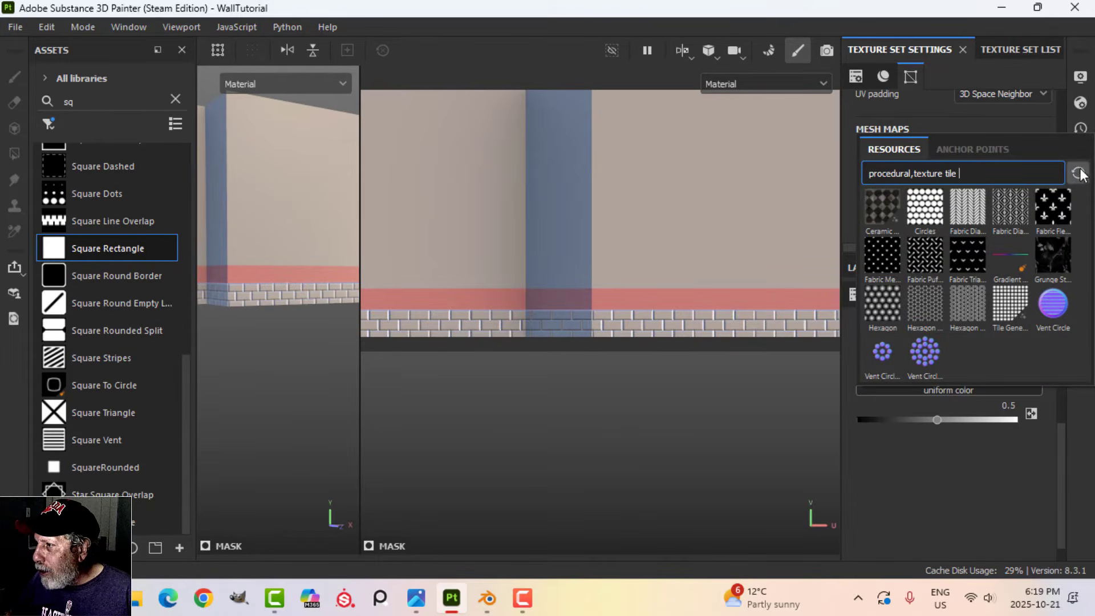
key("BackSpace")
key("BackSpace")
key("BackSpace")
key("BackSpace")
key("BackSpace")
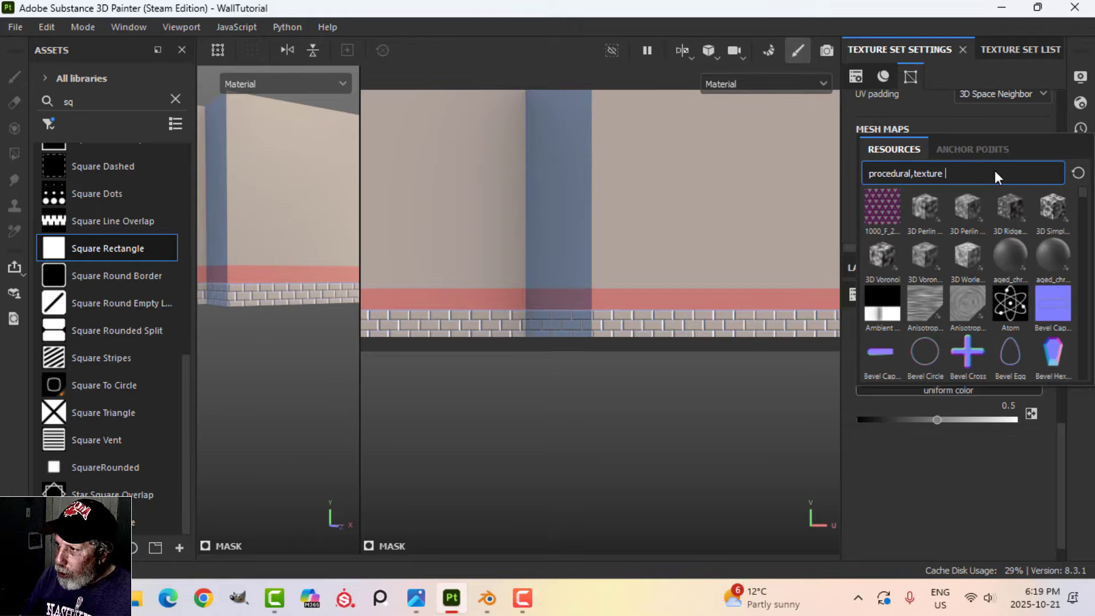
type("STRIPE")
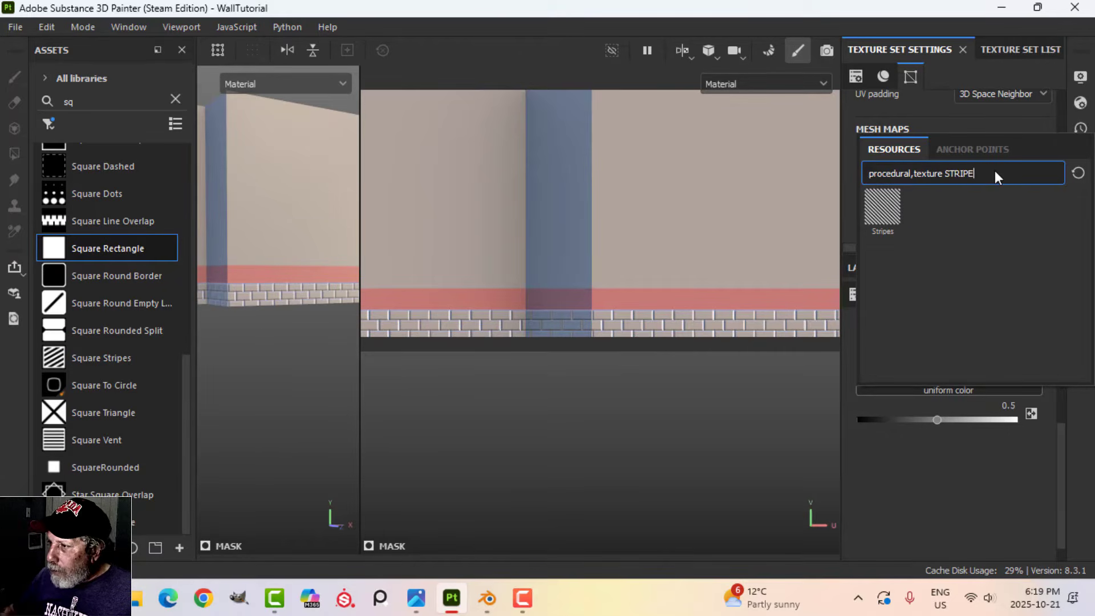
left_click(882, 206)
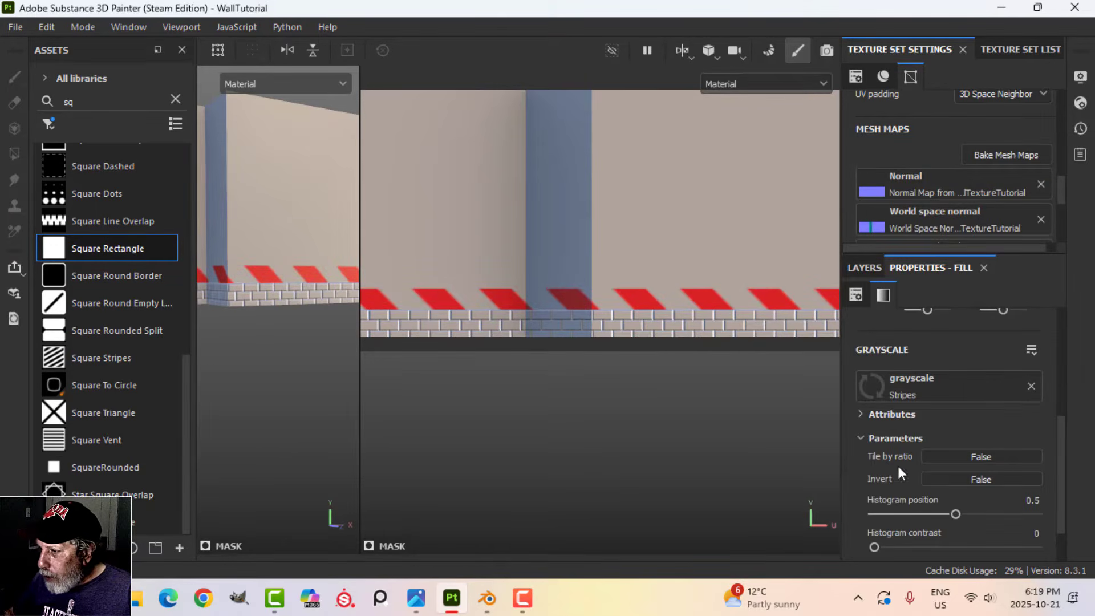
Expand the Stripes pattern parameters and set Shift to 0 so the stripes run horizontally
scroll(902, 504, "down", 2)
left_click(874, 521)
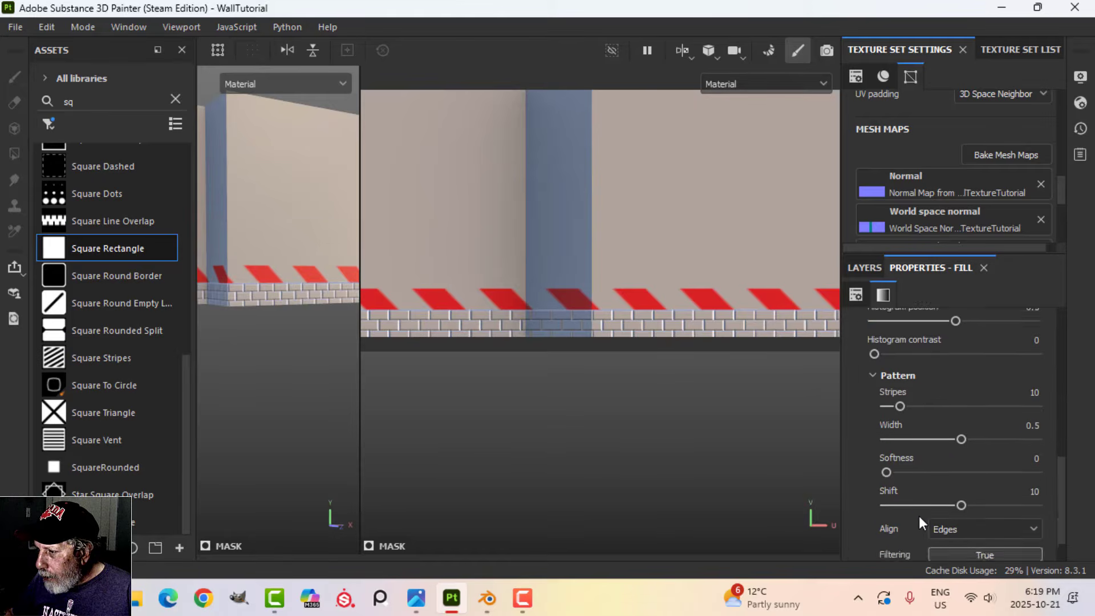
scroll(919, 515, "down", 2)
left_click_drag(959, 459, 837, 458)
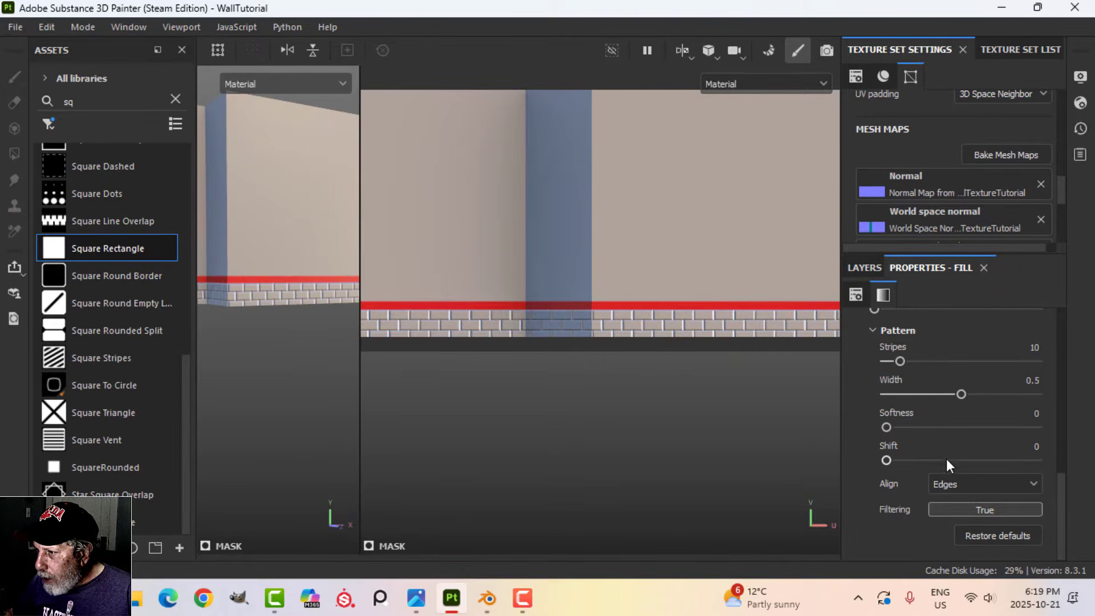
Raise the Stripes pattern count to 49 and set the mask fill's tiling to 2
scroll(946, 459, "up", 8)
scroll(940, 465, "down", 4)
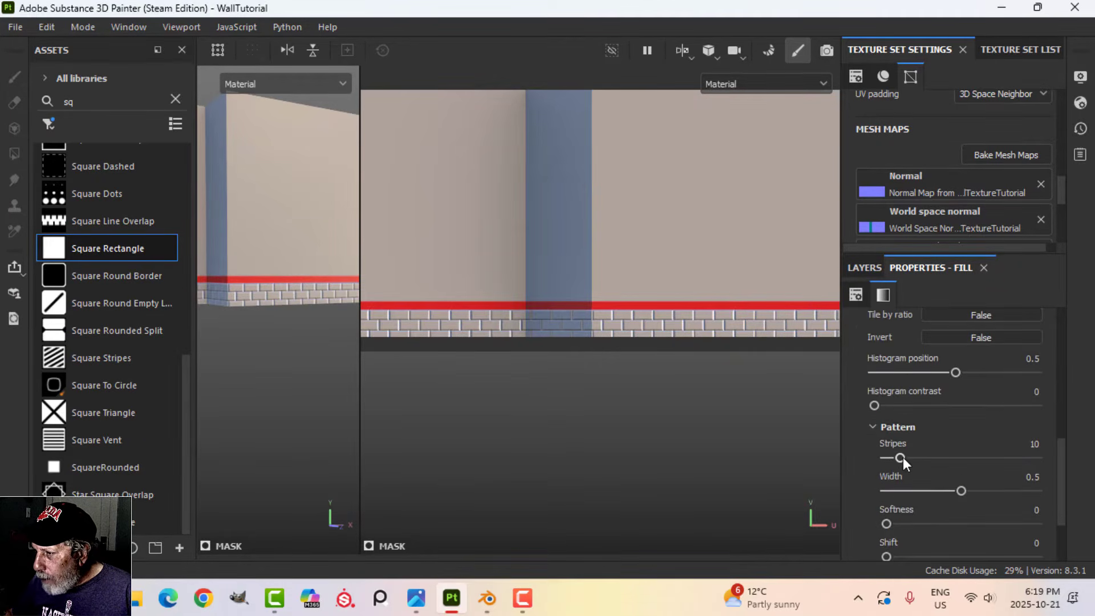
left_click_drag(902, 456, 953, 457)
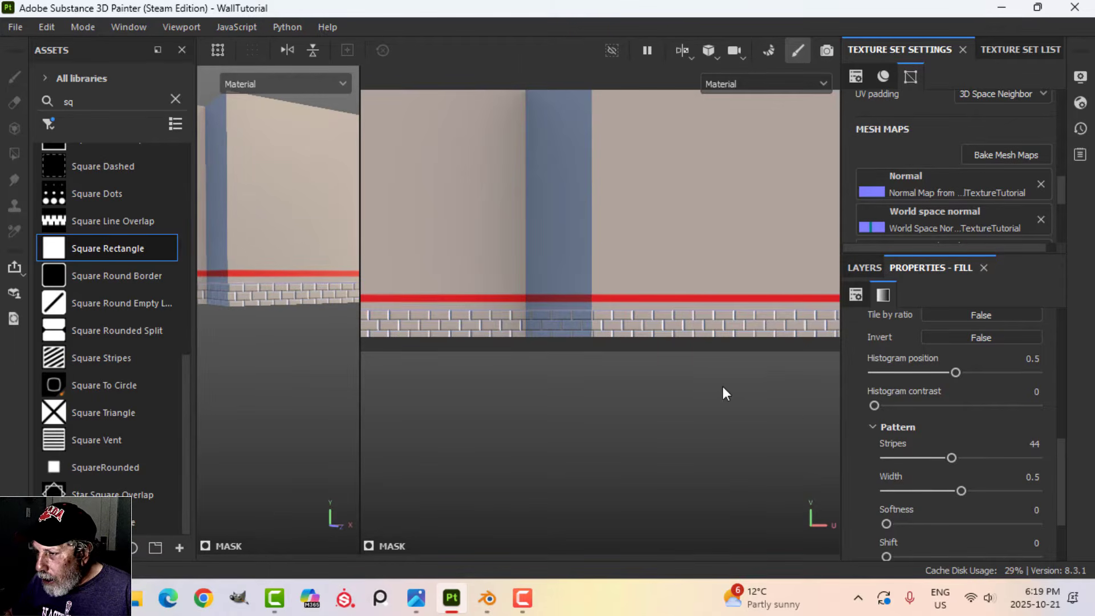
scroll(724, 391, "up", 3)
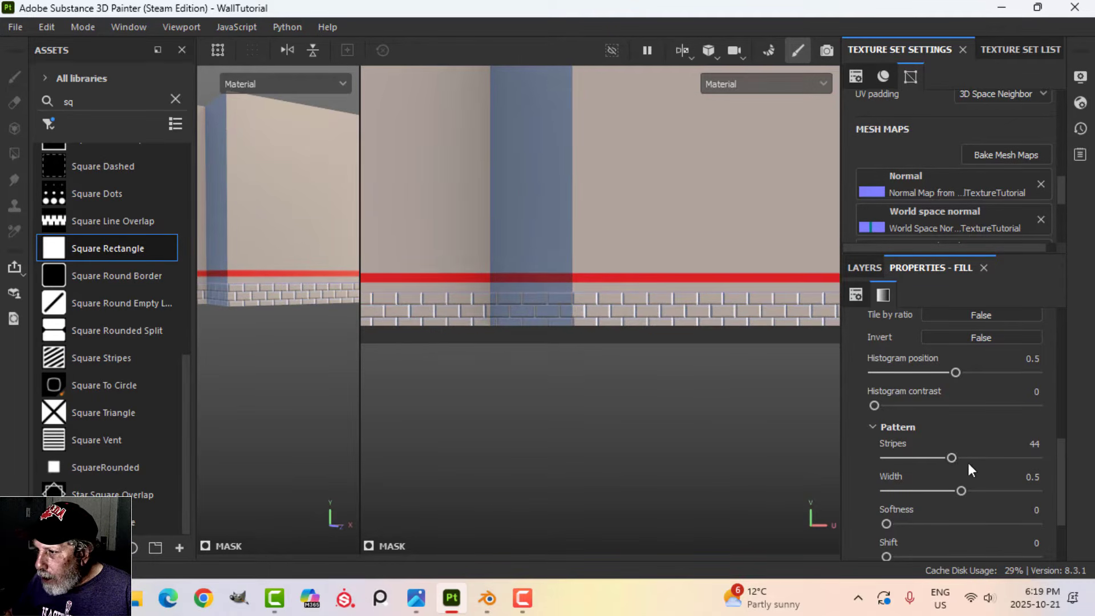
left_click_drag(953, 457, 954, 491)
scroll(929, 448, "up", 5)
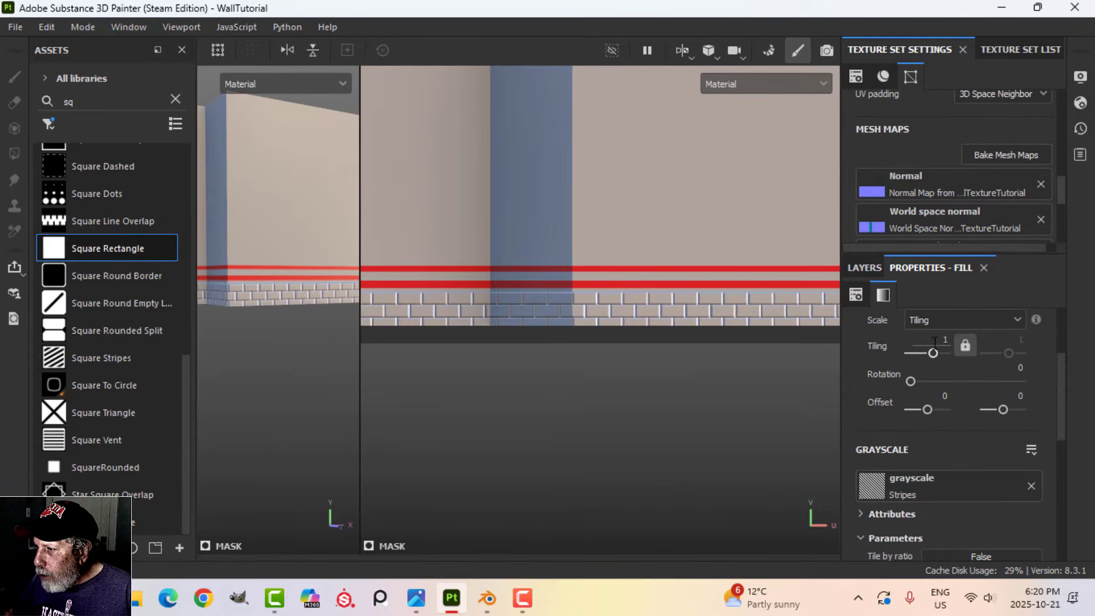
type("2")
key("Return")
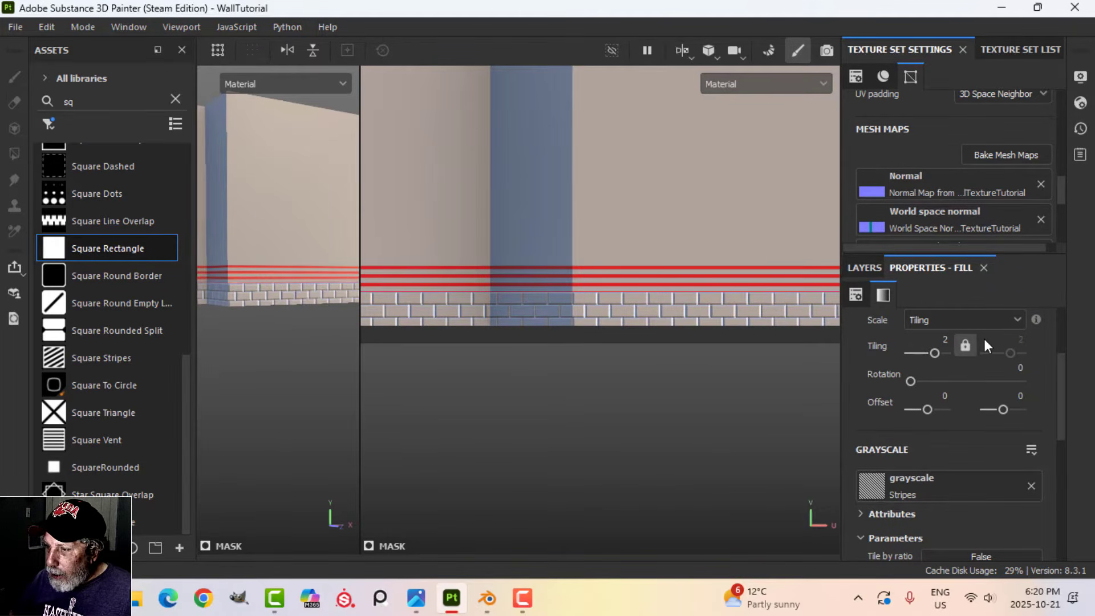
Refine the stripe pattern in the mask by setting Stripes to 48 and Width to 0.68
scroll(469, 368, "up", 2)
middle_click_drag(518, 340, 575, 413, "alt")
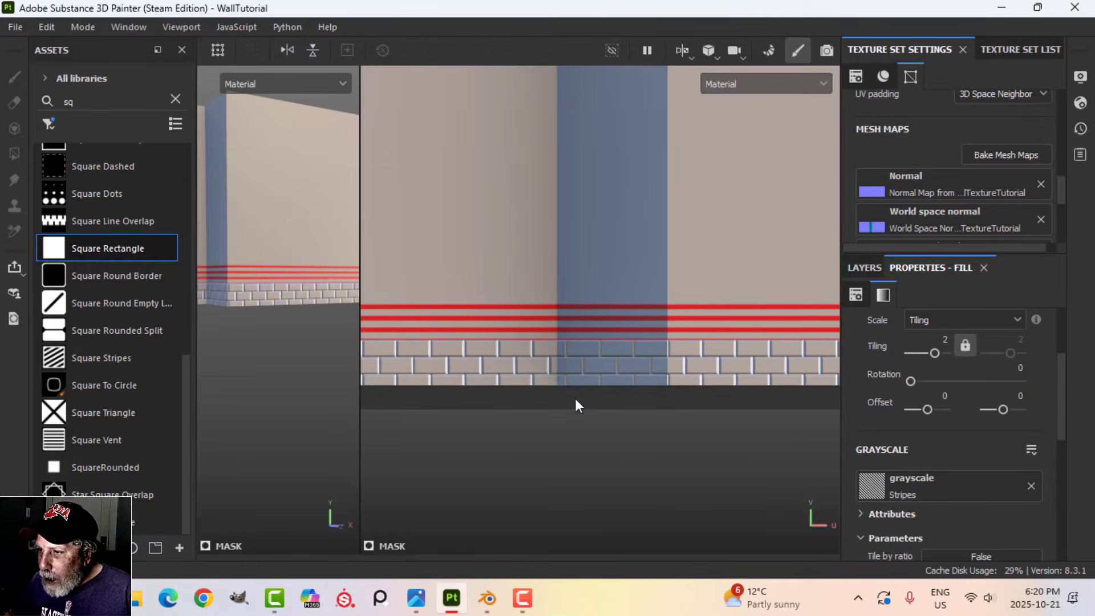
scroll(916, 509, "down", 3)
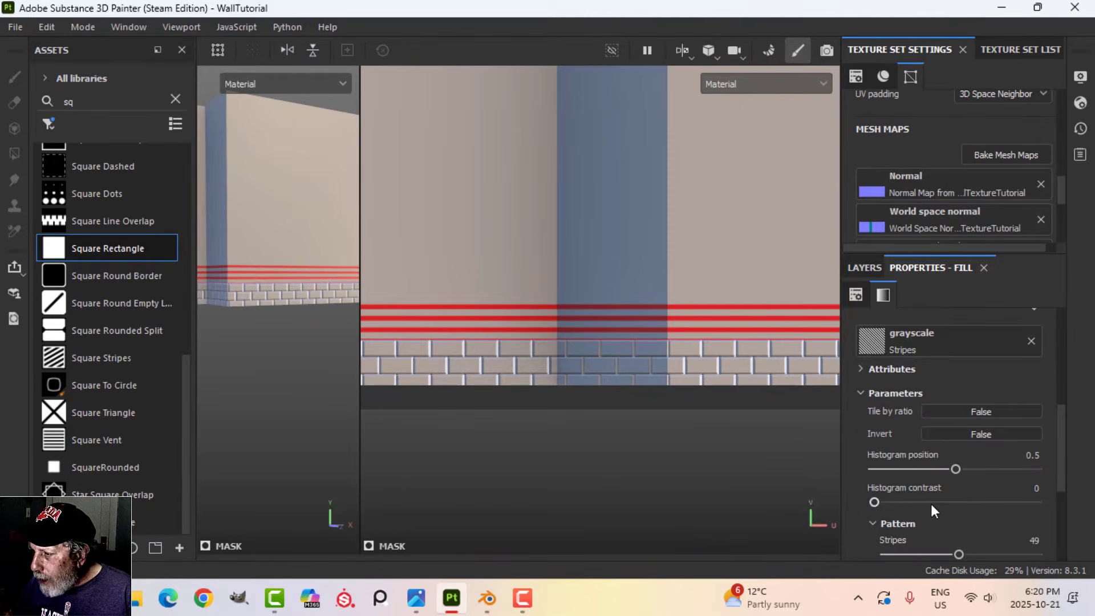
scroll(932, 494, "down", 2)
left_click_drag(954, 460, 954, 459)
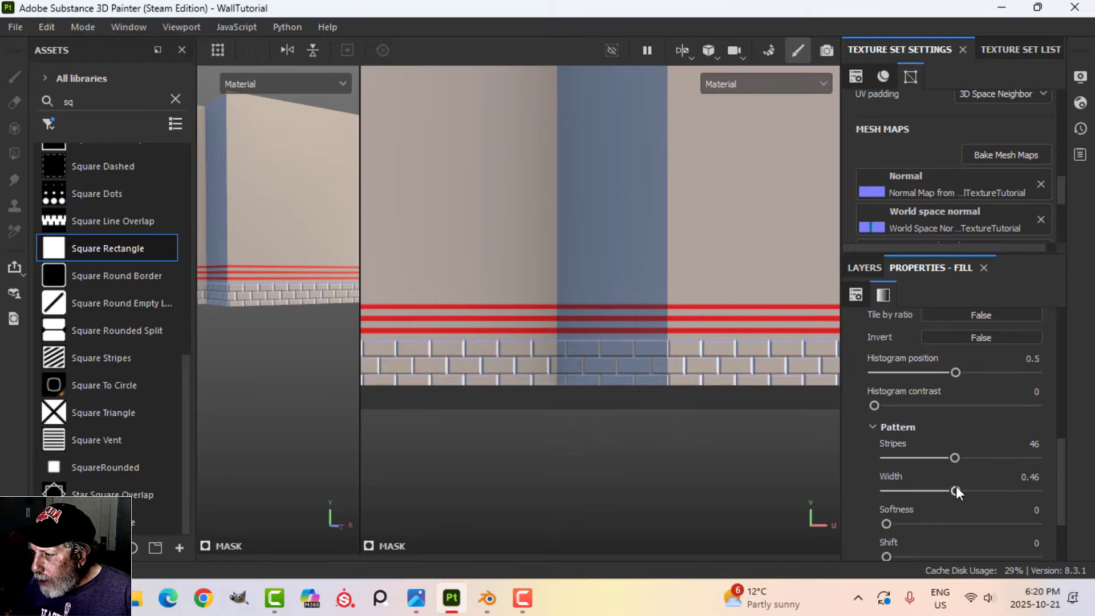
left_click_drag(959, 489, 957, 457)
scroll(638, 429, "up", 1)
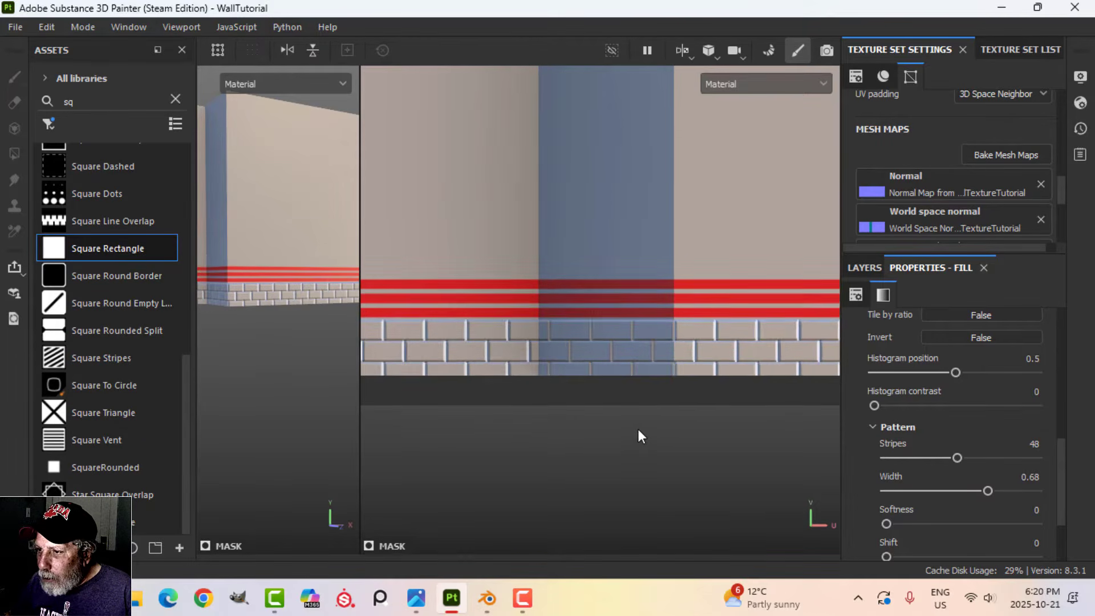
Restrict Fill layer 2's material to the height channel only and set its height to 1
scroll(729, 442, "down", 2)
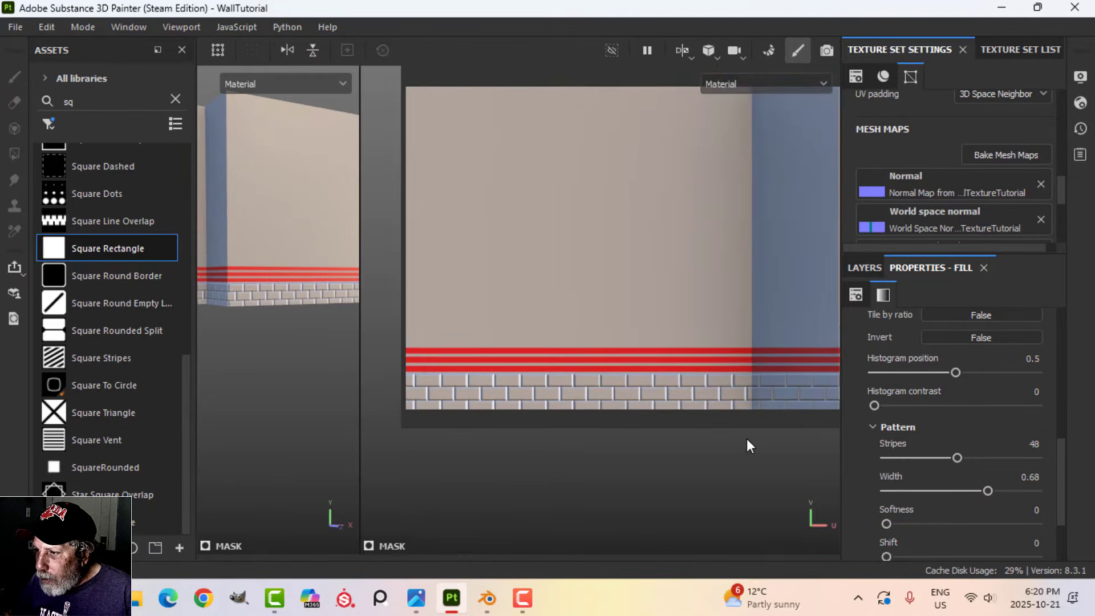
middle_click_drag(749, 446, 718, 417)
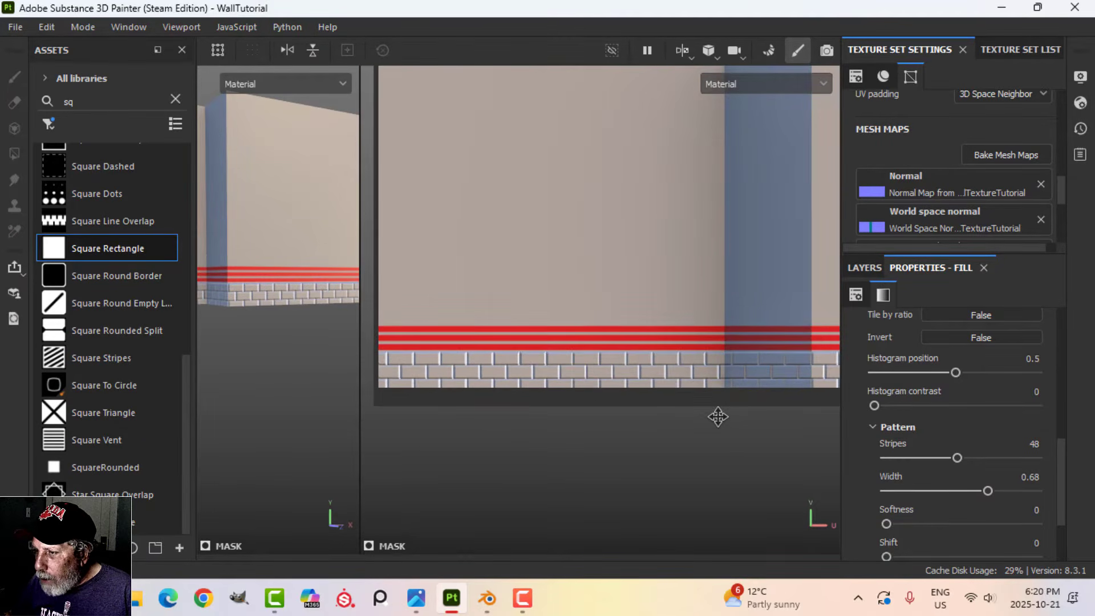
left_click(864, 268)
left_click(913, 406)
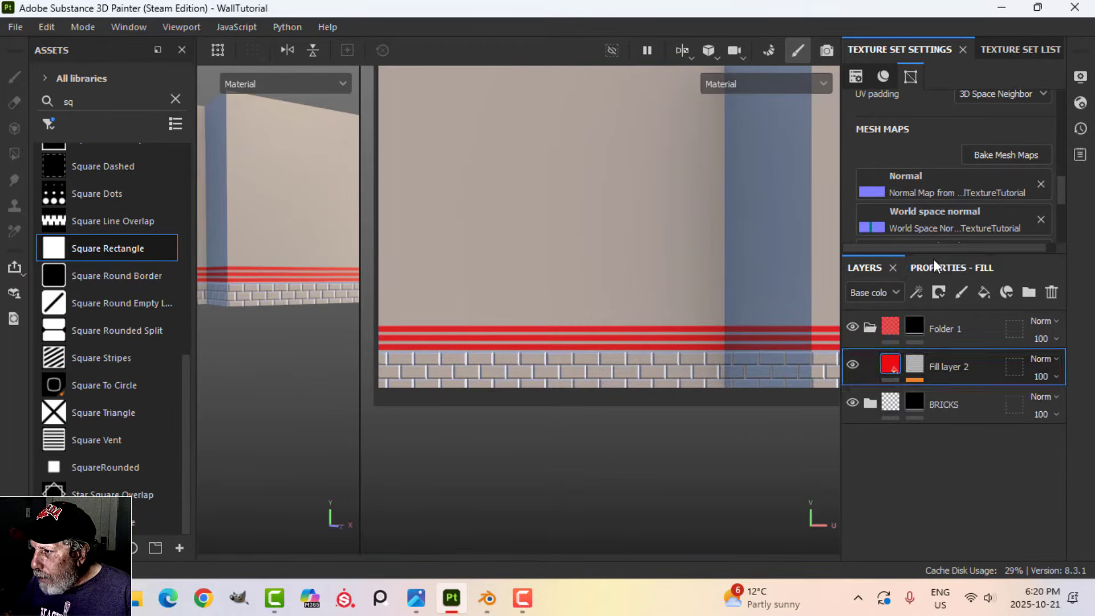
left_click(936, 266)
left_click(943, 398)
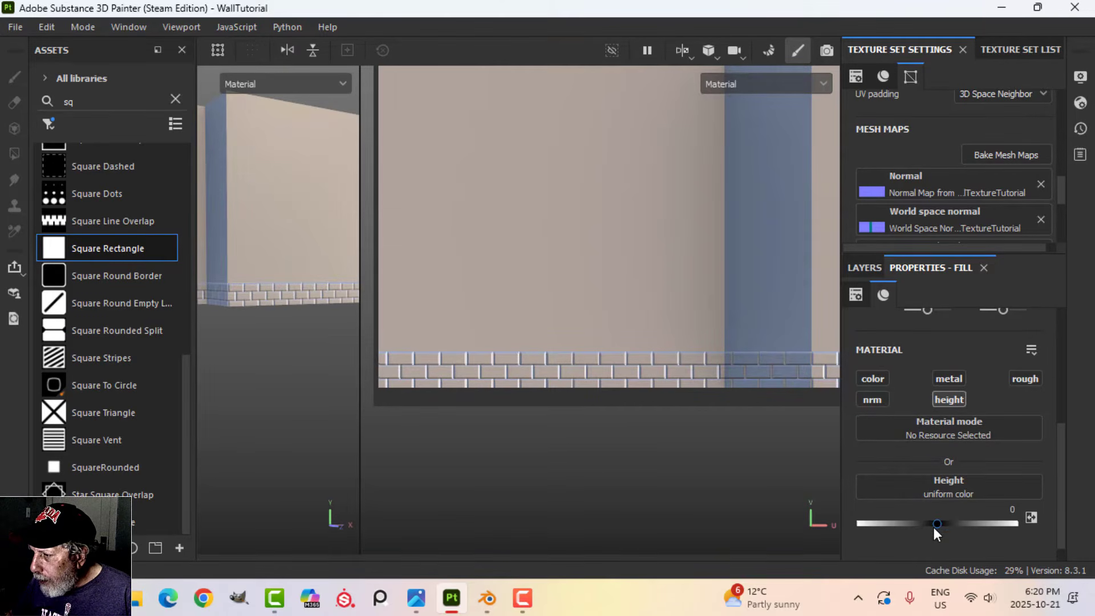
left_click_drag(938, 524, 1067, 512)
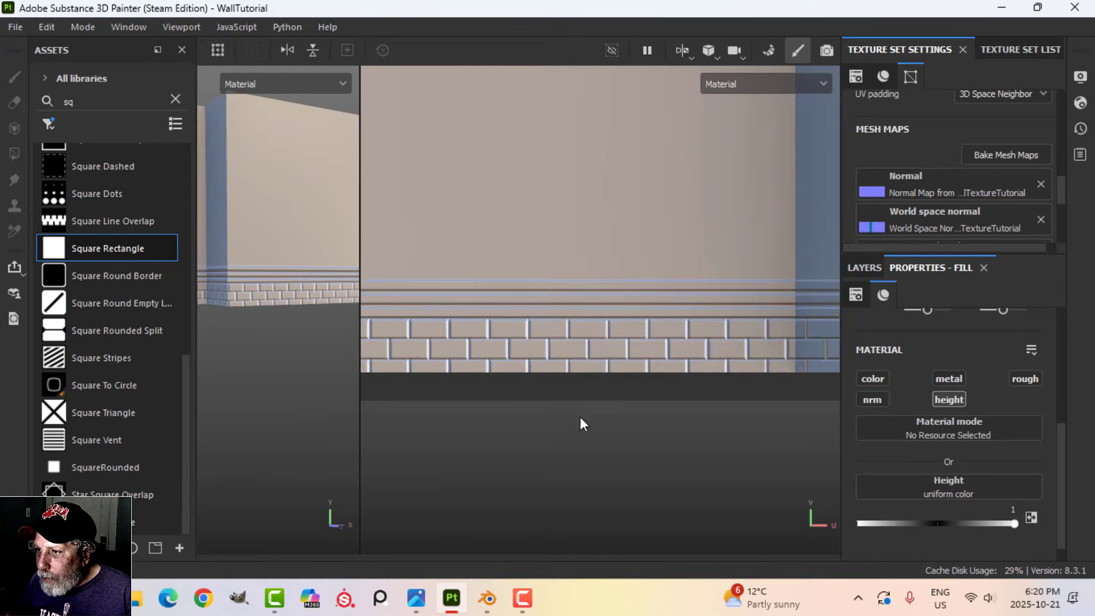
Enlarge the 3D view and examine the raised trim above the bricks at the wall corner
scroll(528, 395, "down", 2)
left_click_drag(228, 322, 325, 383, "alt")
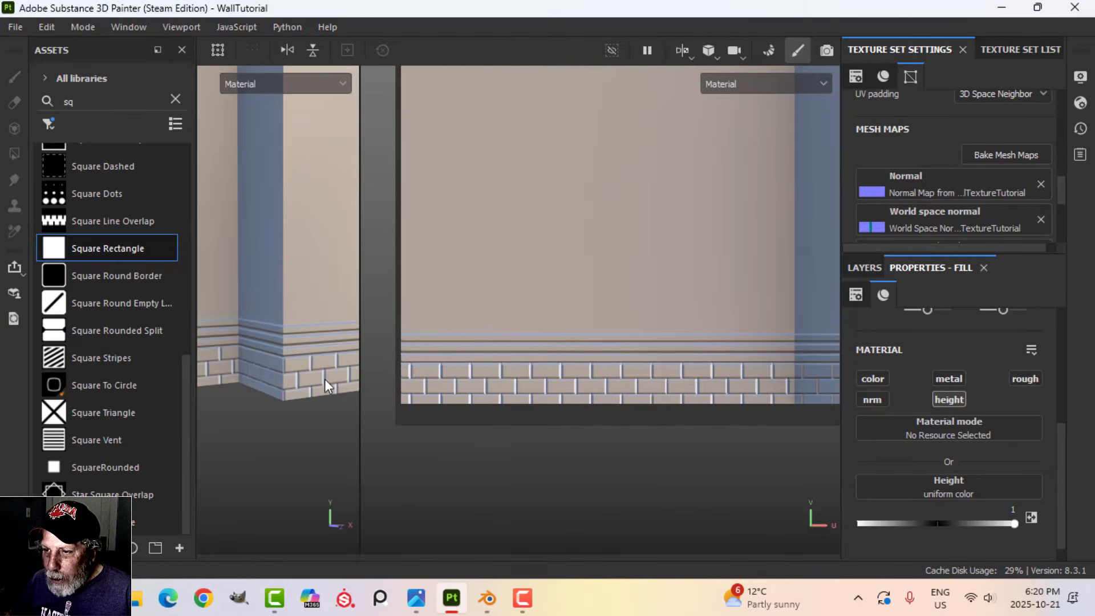
left_click(363, 384)
left_click_drag(359, 380, 612, 381)
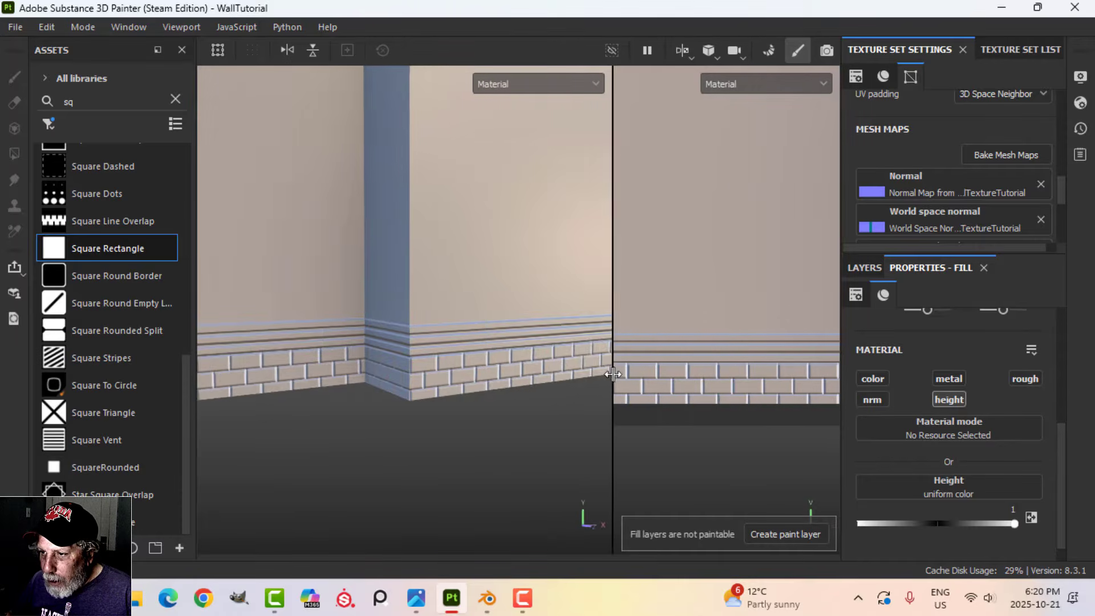
scroll(468, 388, "up", 2)
scroll(463, 394, "up", 3)
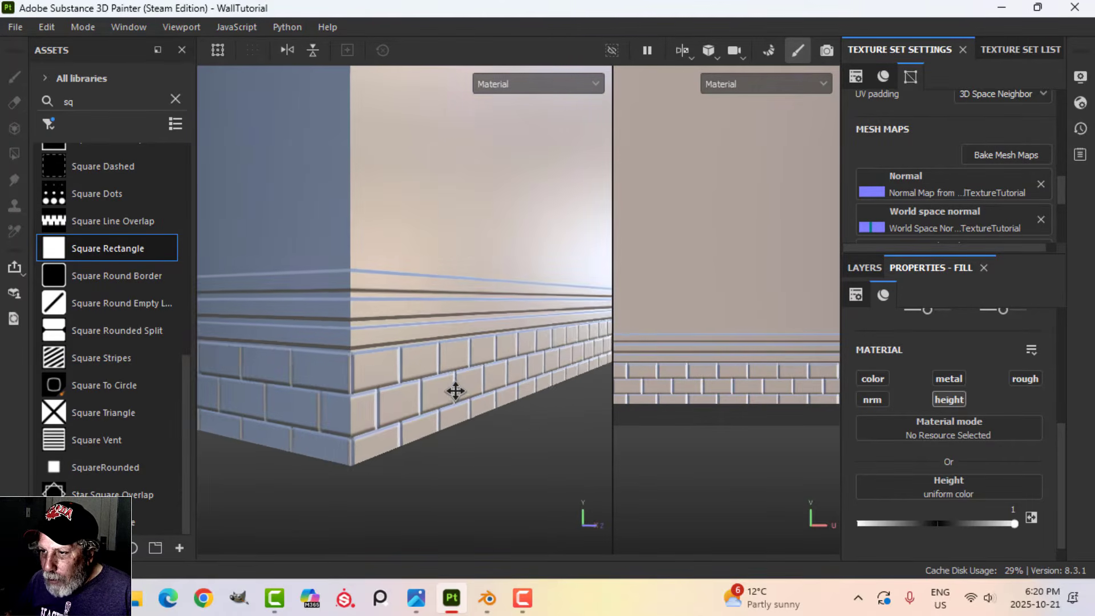
Add a filter to Fill layer 2's mask above the Stripes fill and choose Blur for it
left_click(865, 268)
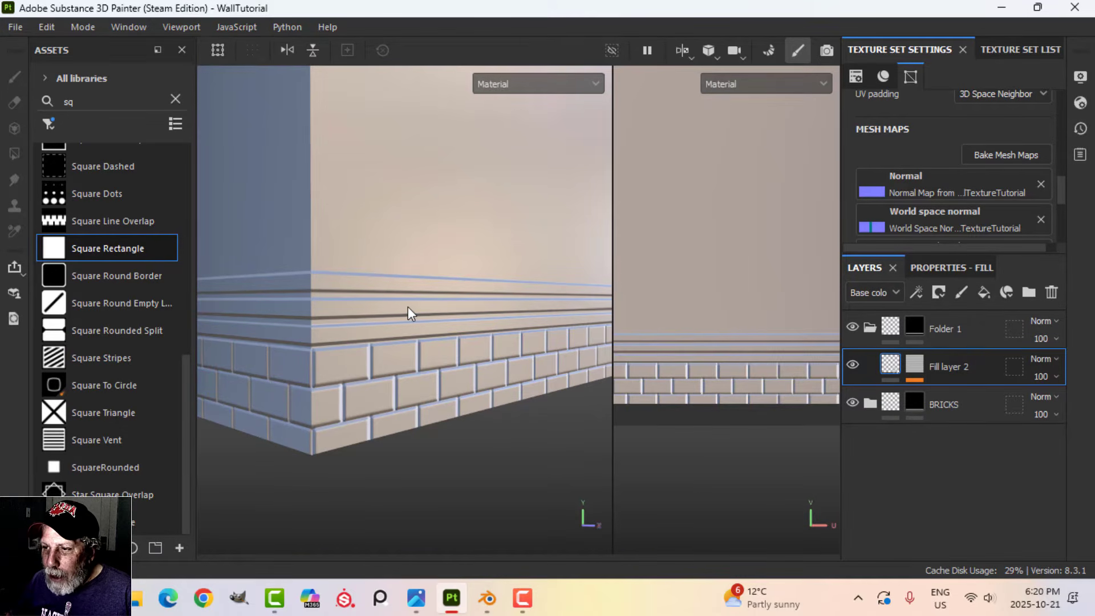
mouse_move(409, 312)
left_mouse_down("alt")
mouse_move(419, 350)
mouse_move(414, 315)
left_mouse_up("alt")
left_click(915, 367)
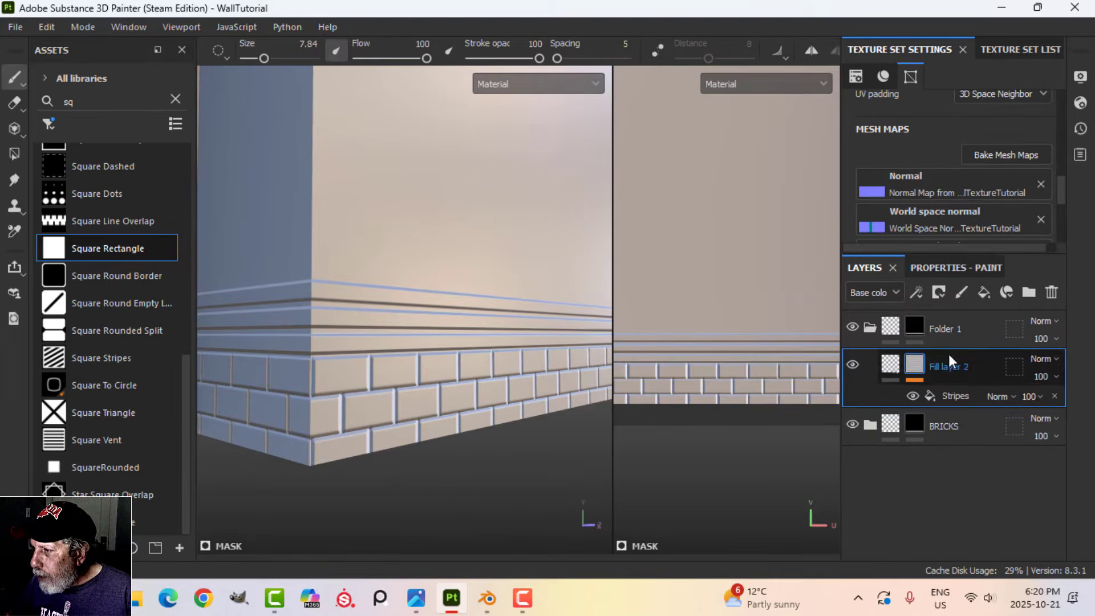
left_click(920, 292)
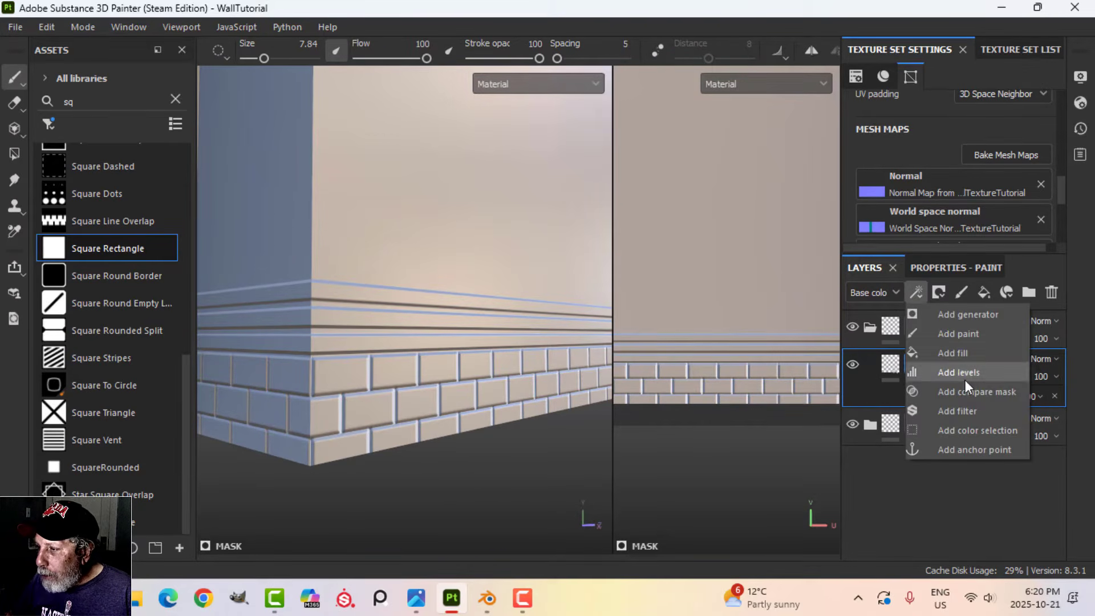
left_click(967, 409)
left_click(958, 269)
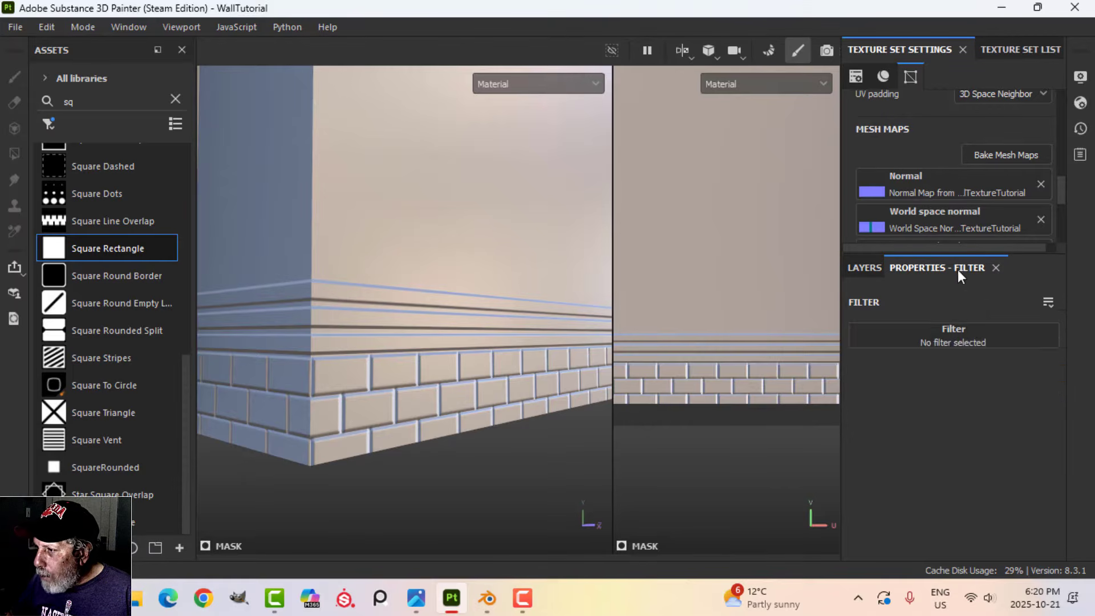
left_click(971, 338)
left_click(1012, 394)
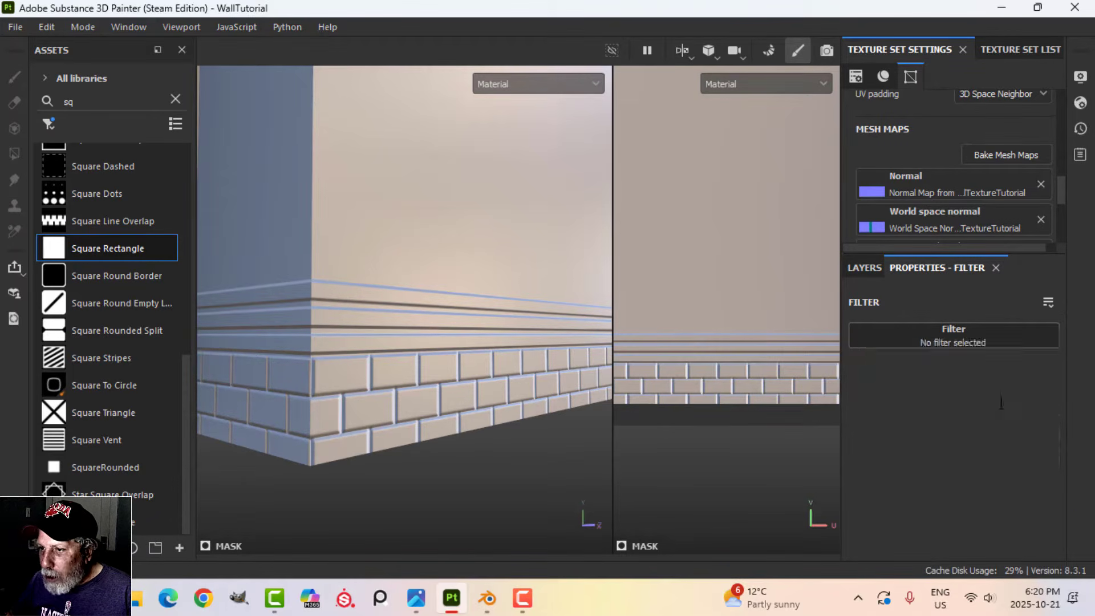
Set the mask's Blur Intensity to 0.83, check the softened trim on the wall, and return to the layer stack
left_click_drag(877, 415, 878, 414)
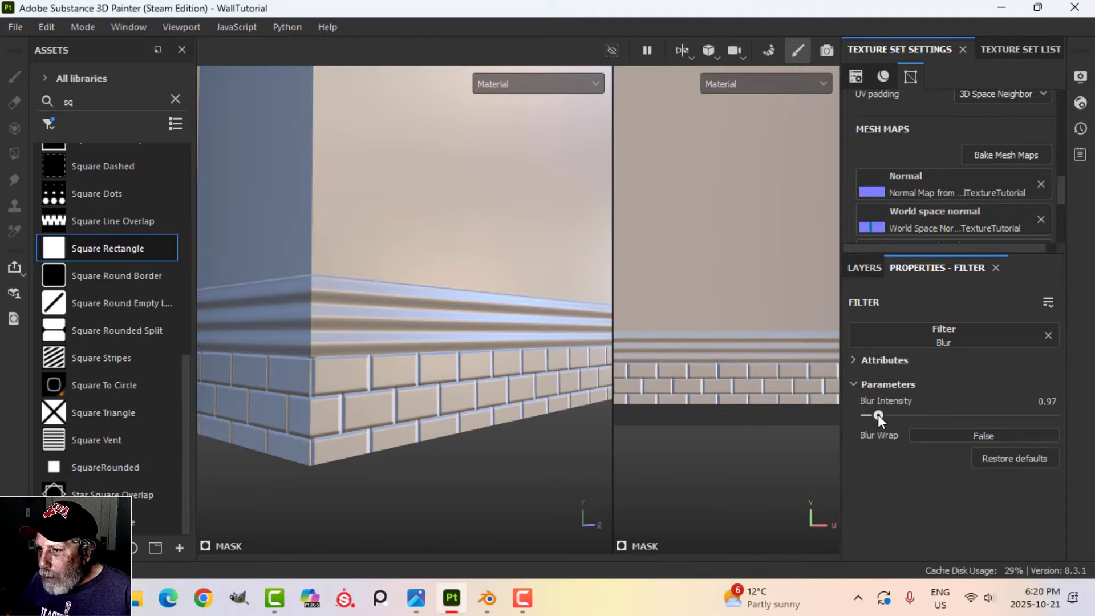
left_click_drag(878, 414, 876, 414)
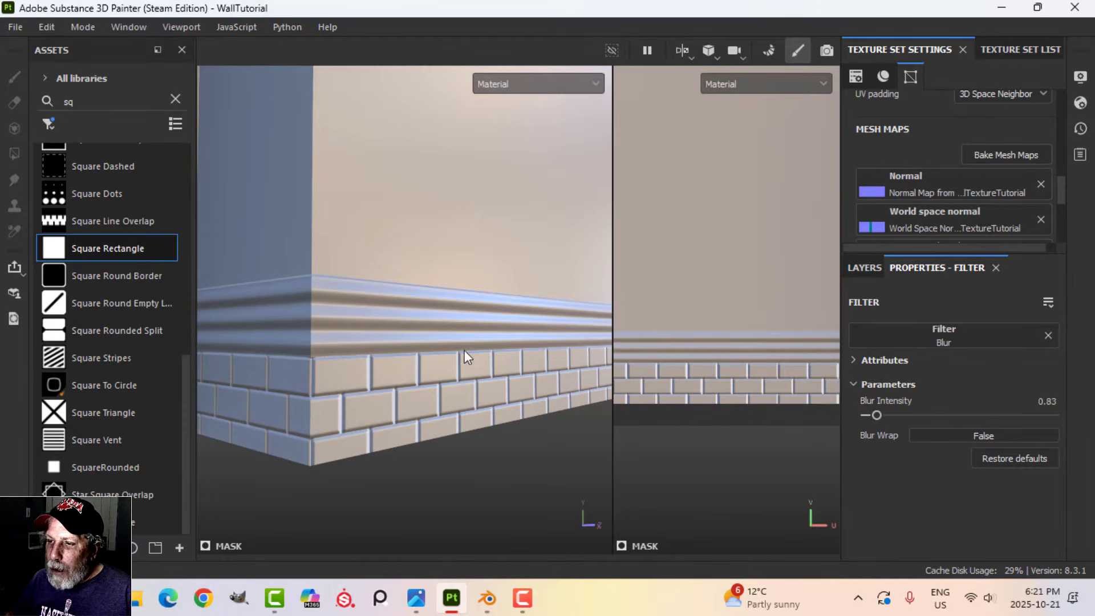
left_click_drag(464, 351, 478, 333, "alt")
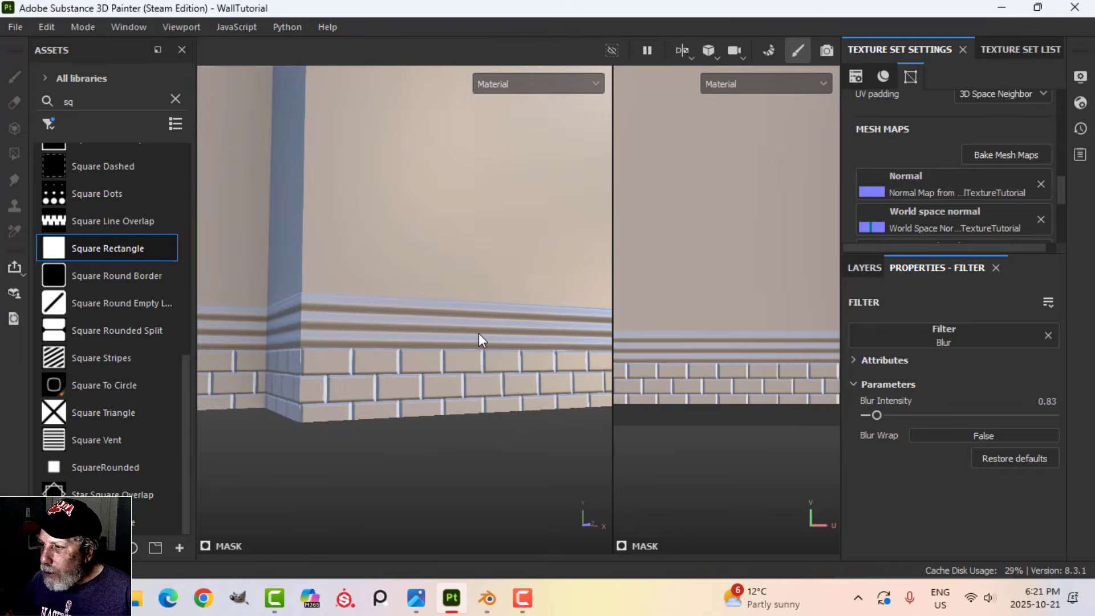
left_click(864, 267)
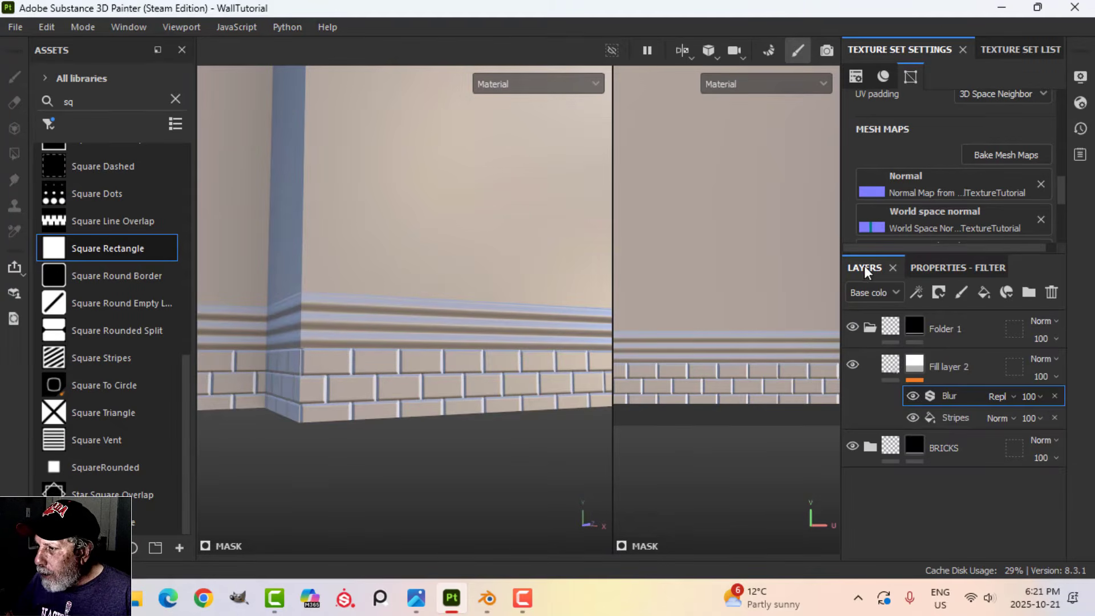
Hide the Blur filter on Fill layer 2's mask and add a Bevel filter above it
left_click(912, 396)
left_click(916, 293)
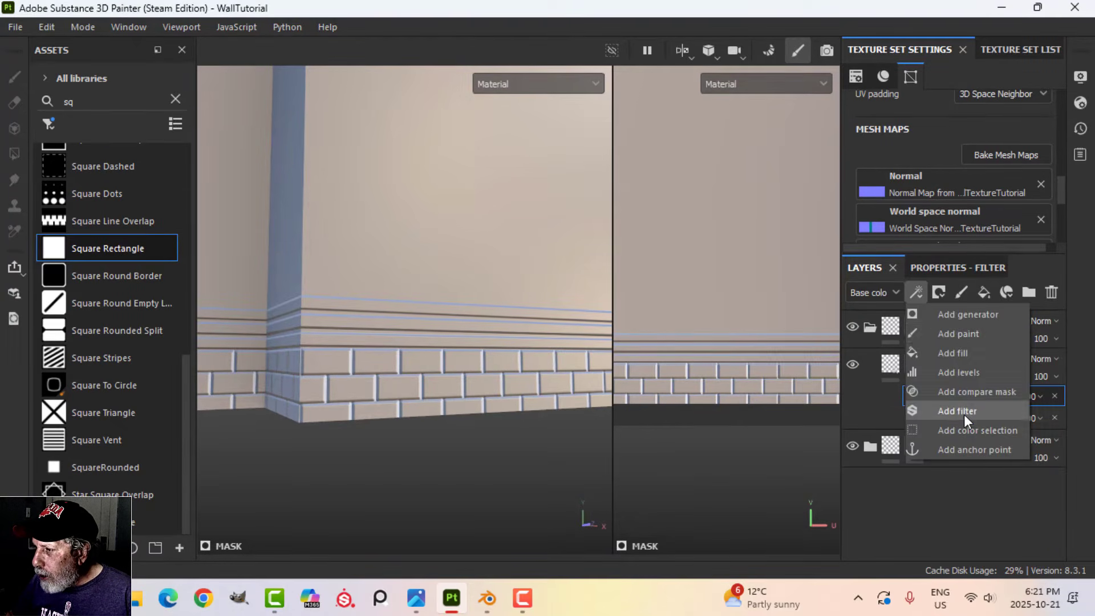
left_click(965, 414)
left_click(938, 269)
left_click(967, 334)
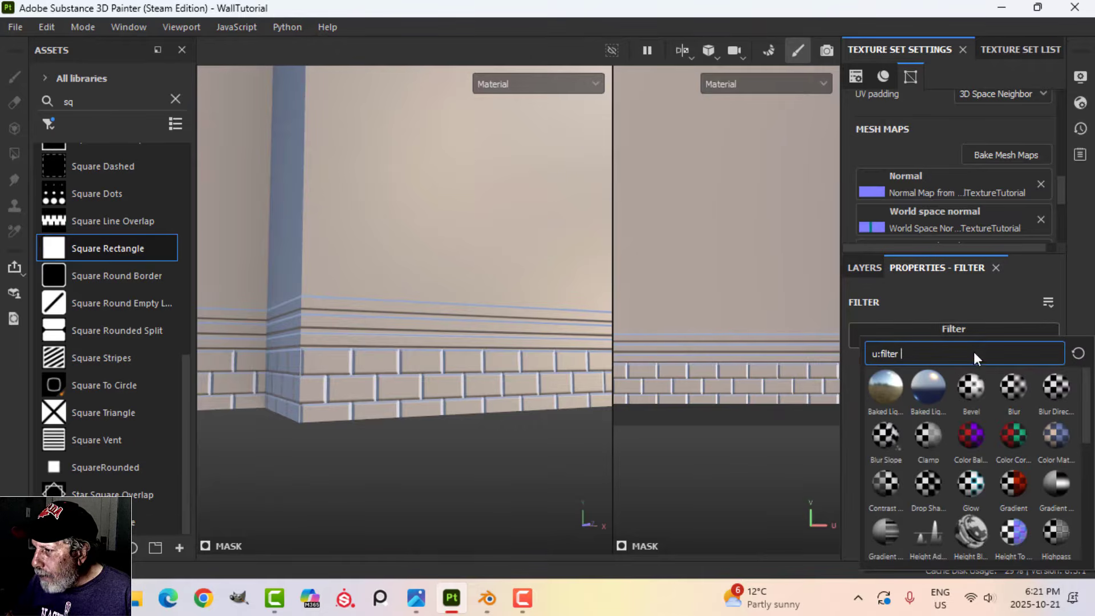
left_click(972, 388)
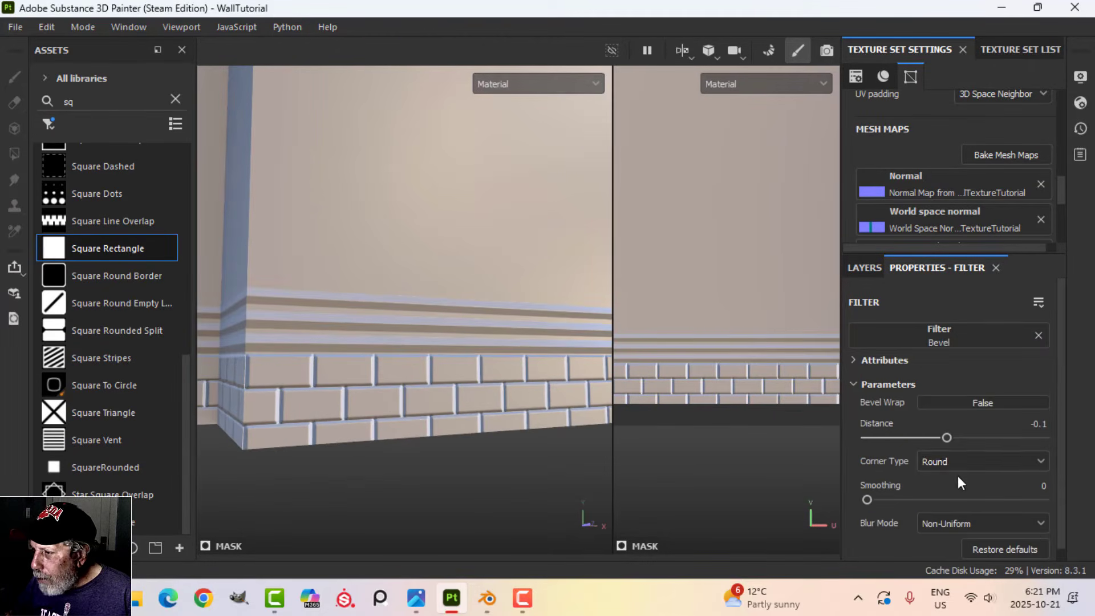
Set the Bevel filter's Smoothing to 0.59 and Distance to -0.032, and check the trim at the wall corner
mouse_move(868, 500)
left_mouse_down()
mouse_move(901, 500)
mouse_move(889, 494)
left_mouse_up()
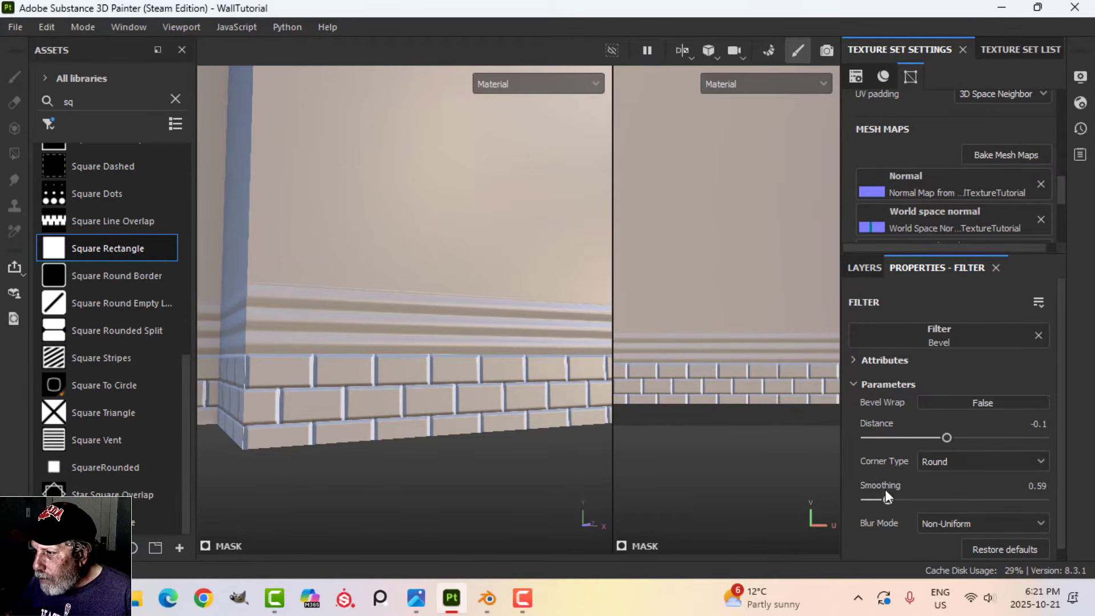
left_click_drag(951, 435, 953, 434)
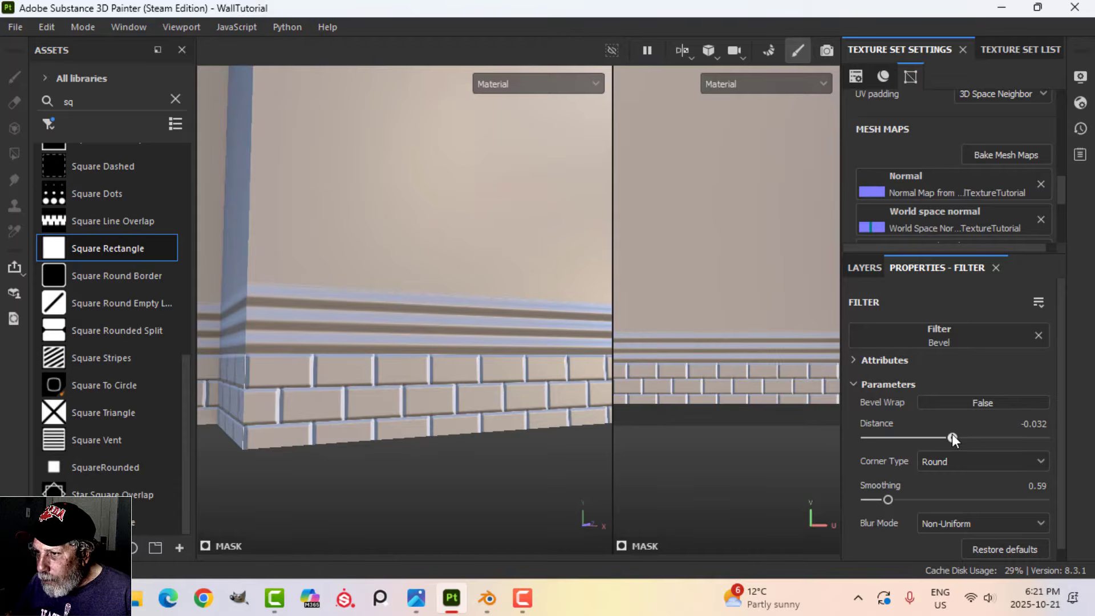
left_click_drag(430, 394, 474, 408, "alt")
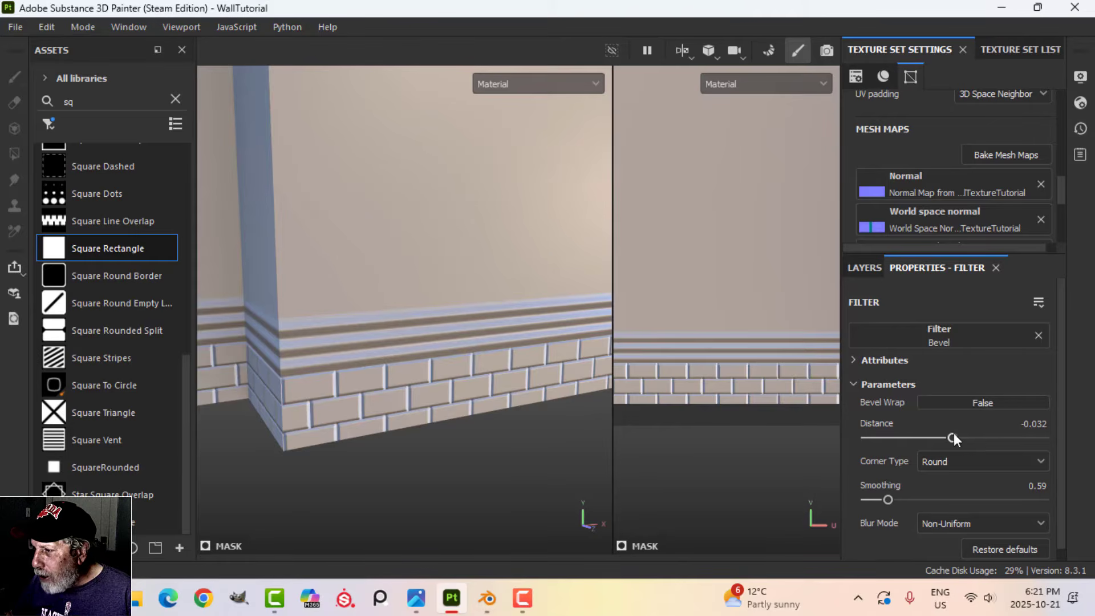
left_click_drag(474, 394, 457, 374, "alt")
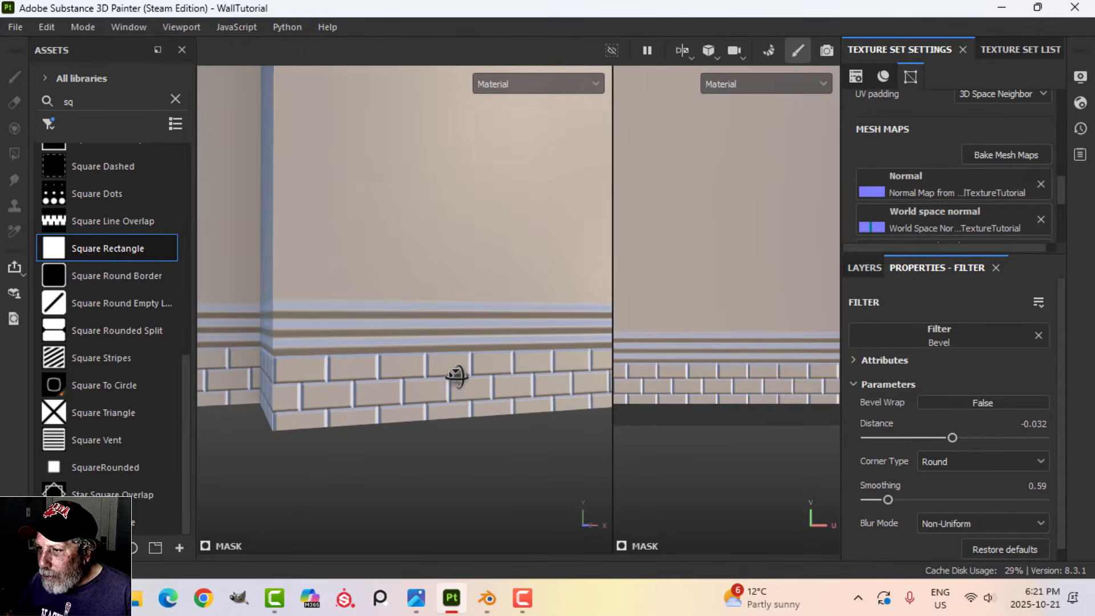
Re-enable the Blur filter on Fill layer 2's mask and delete the Bevel filter
left_click(864, 268)
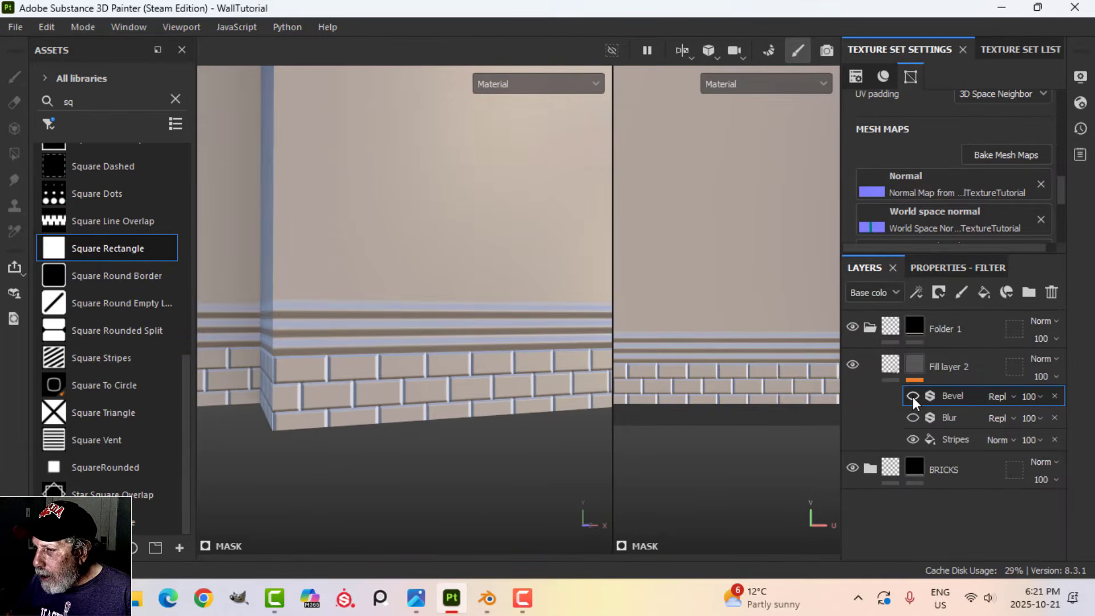
left_click(913, 418)
left_click(912, 418)
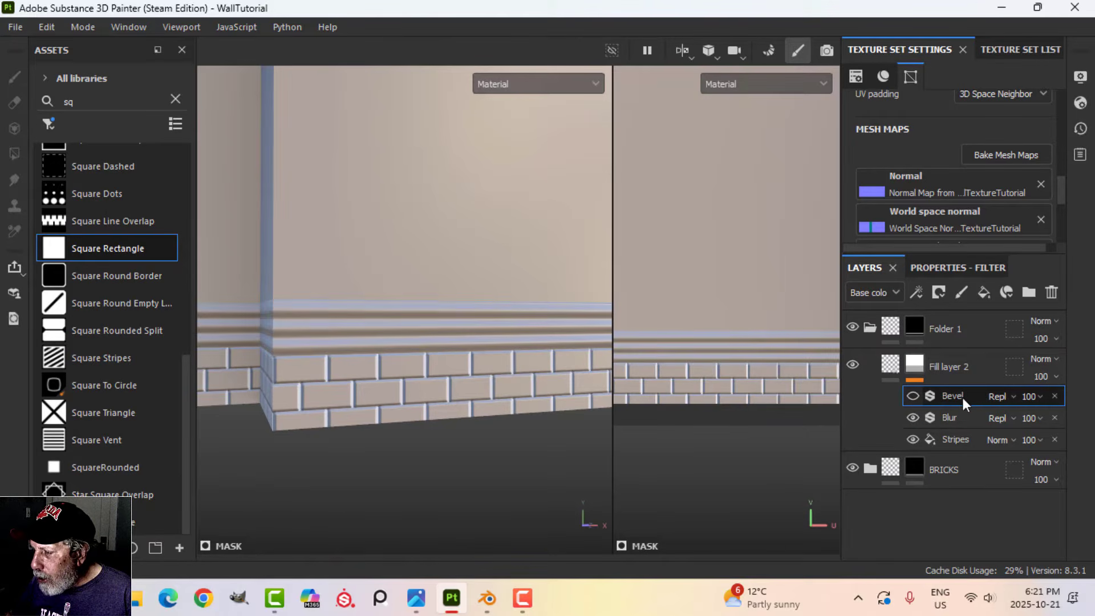
left_click(1055, 396)
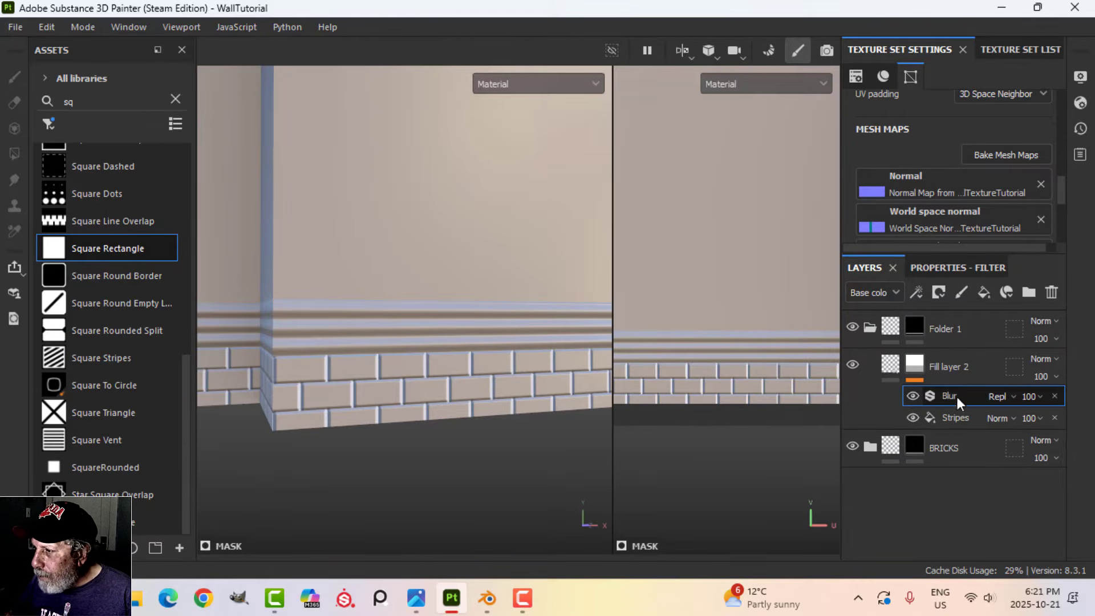
Add Levels above the mask's Blur with input white at 0.903 and input black at 0.122, and inspect the trim up close
left_click(917, 293)
left_click(963, 372)
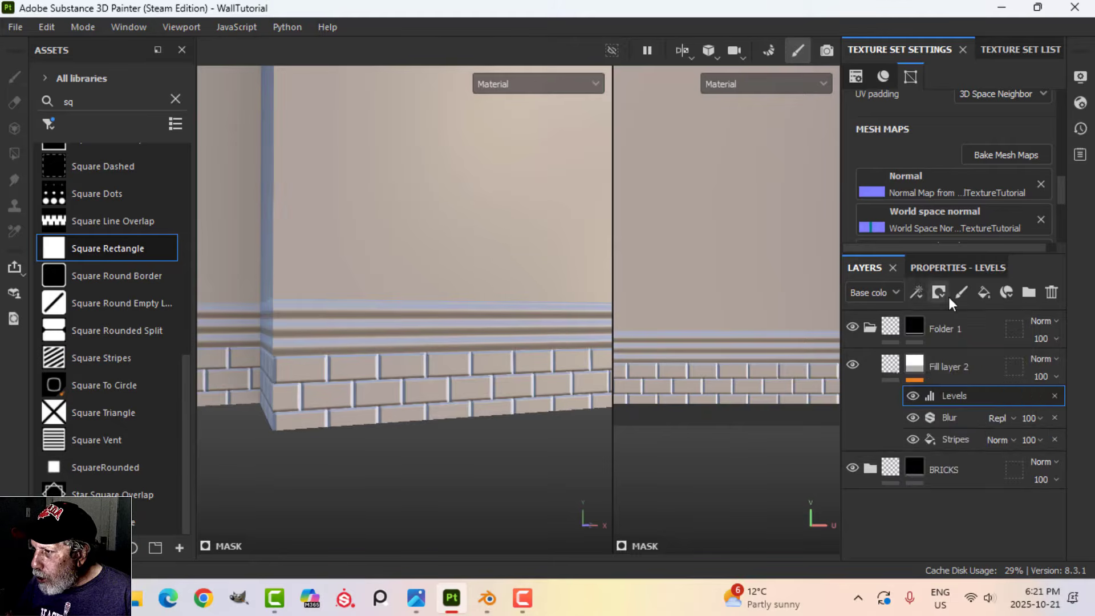
left_click(951, 268)
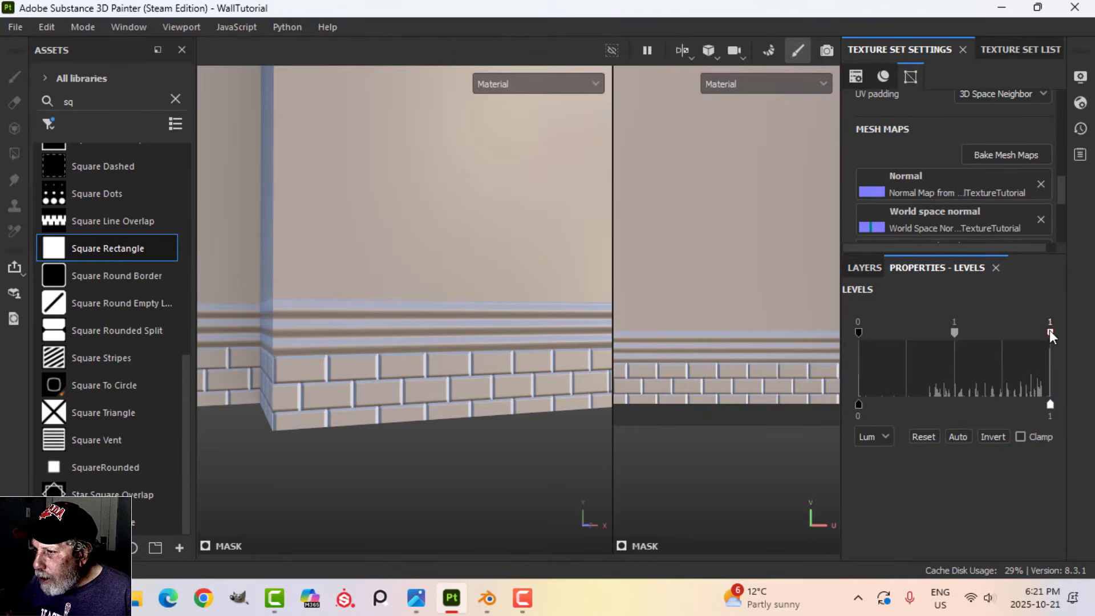
left_click_drag(1050, 332, 1032, 332)
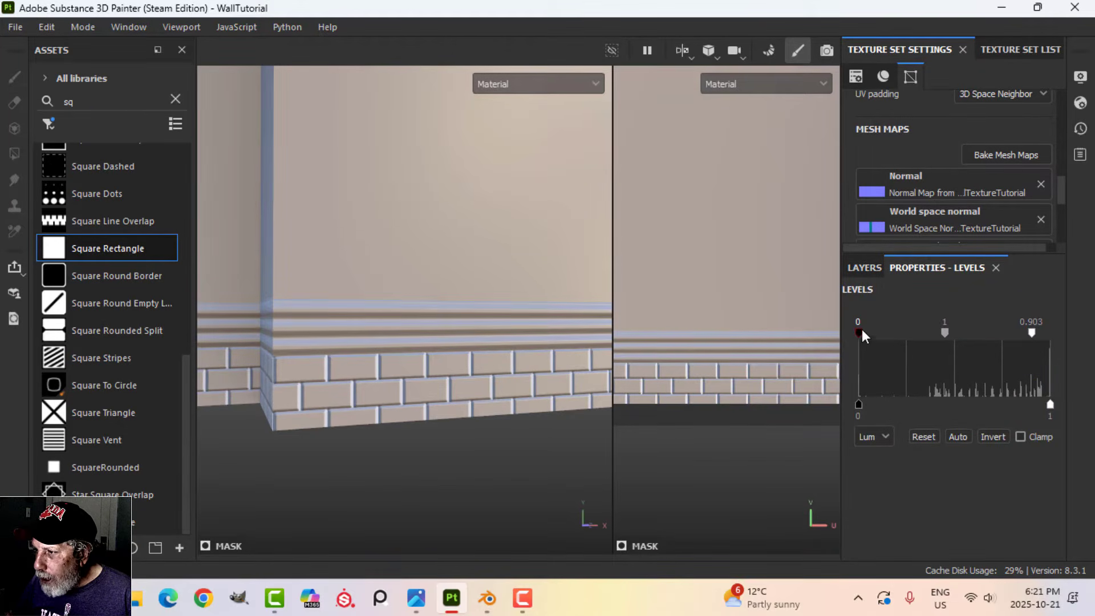
left_click_drag(863, 339, 882, 340)
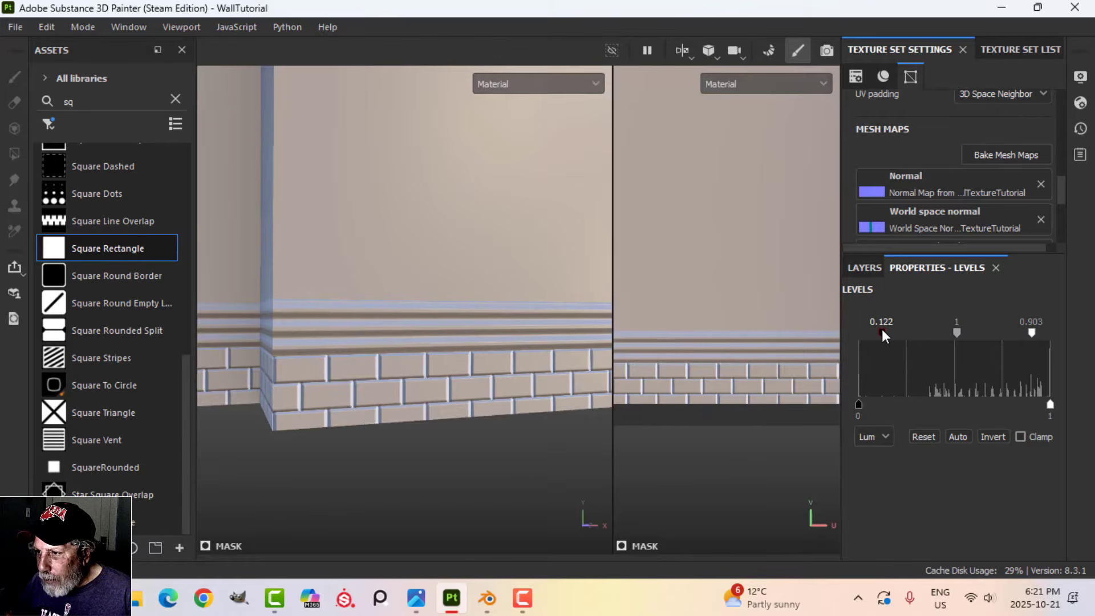
left_click_drag(468, 370, 263, 341, "alt")
left_click_drag(344, 345, 435, 378, "alt")
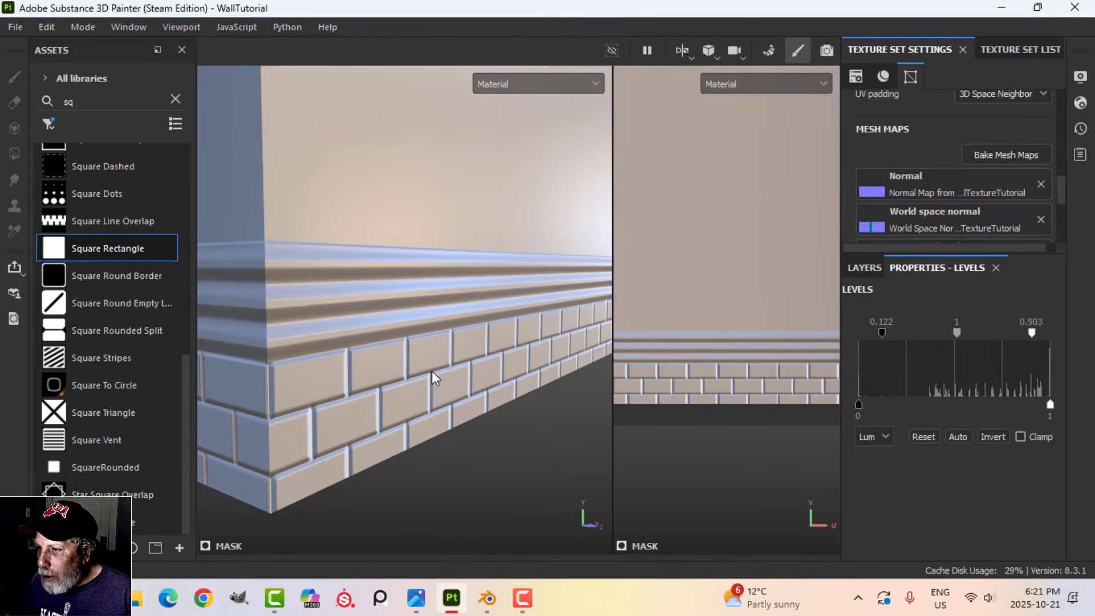
Refine the mask's Levels with input white at 0.966 and input black at 0.252, and readjust the midtone
mouse_move(956, 337)
left_mouse_down()
mouse_move(935, 336)
mouse_move(974, 341)
mouse_move(947, 340)
mouse_move(957, 337)
left_mouse_up()
mouse_move(1031, 334)
left_mouse_down()
mouse_move(1022, 340)
mouse_move(1044, 337)
left_mouse_up()
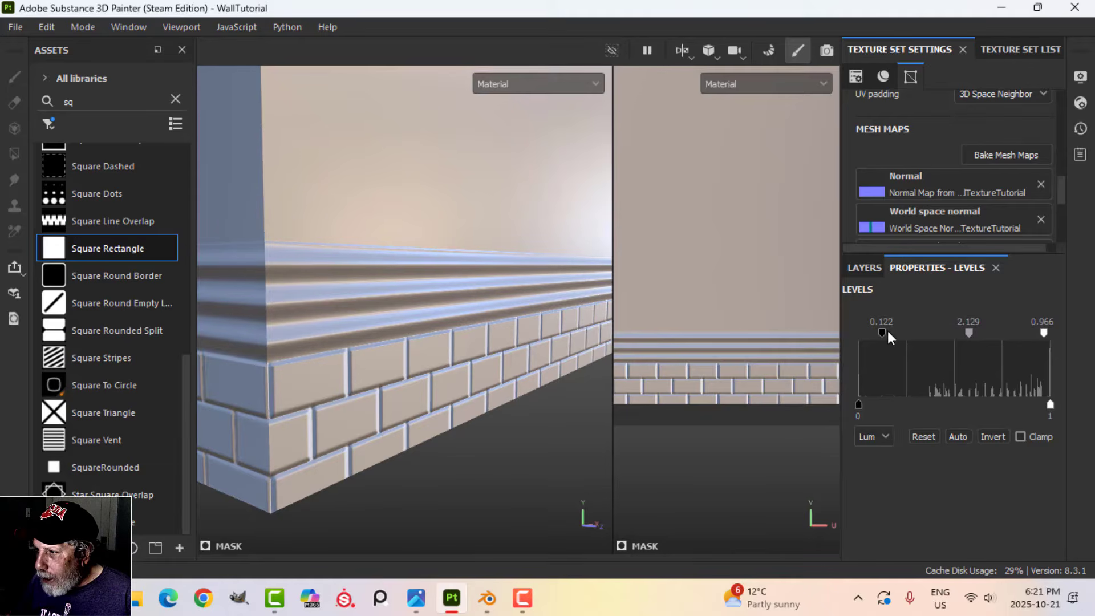
left_click_drag(882, 334, 907, 335)
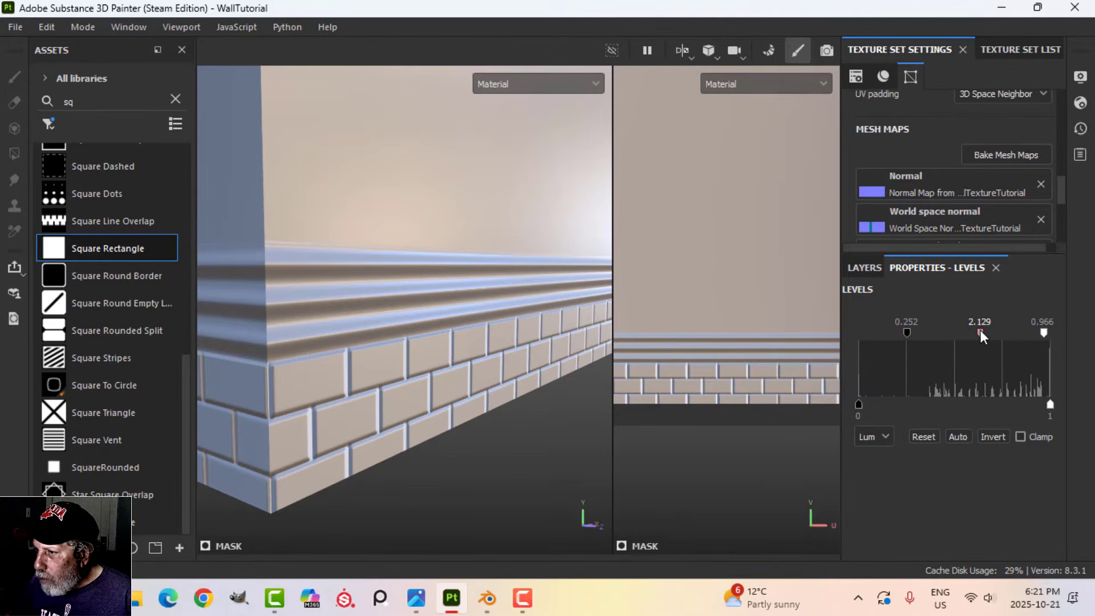
left_click_drag(981, 337, 958, 337)
Set the Blur Intensity on Fill layer 2's mask to 0.97 and check the trim across the whole wall
left_click(865, 267)
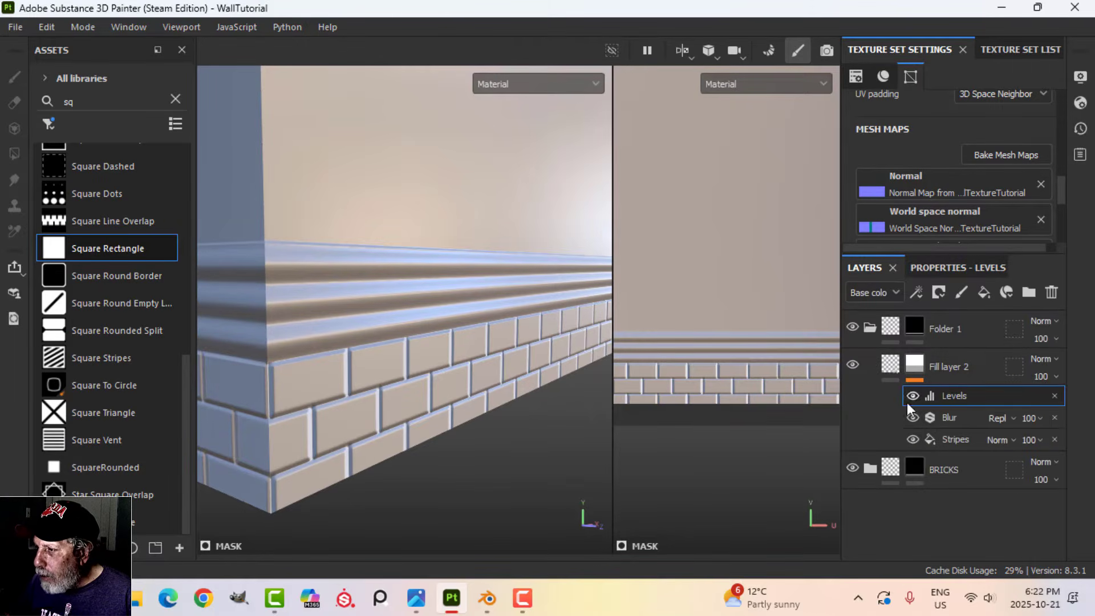
left_click(926, 419)
left_click(937, 268)
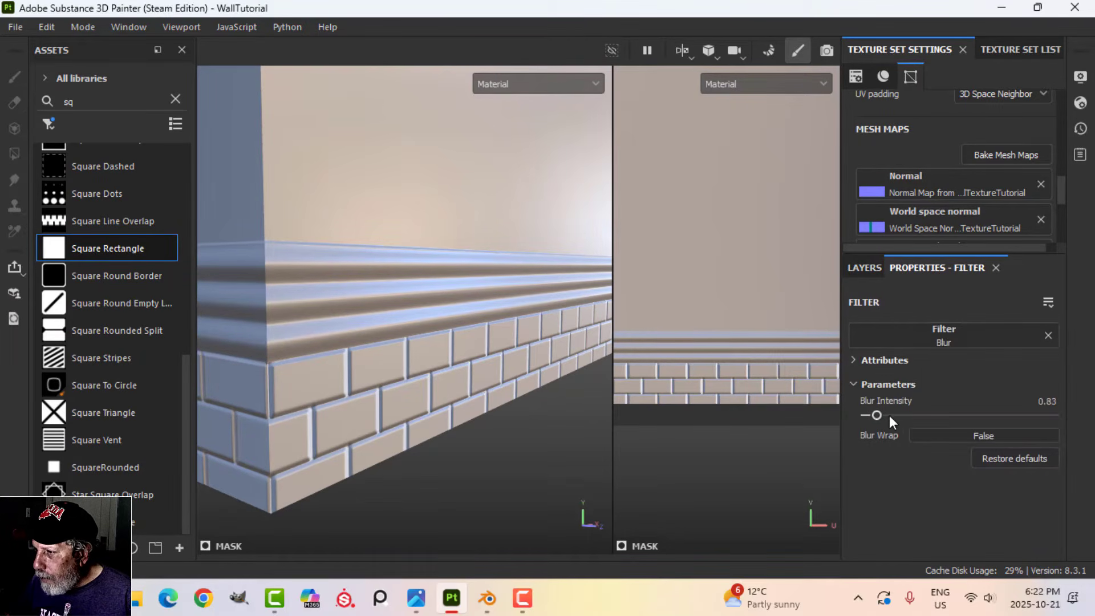
left_click_drag(875, 416, 875, 416)
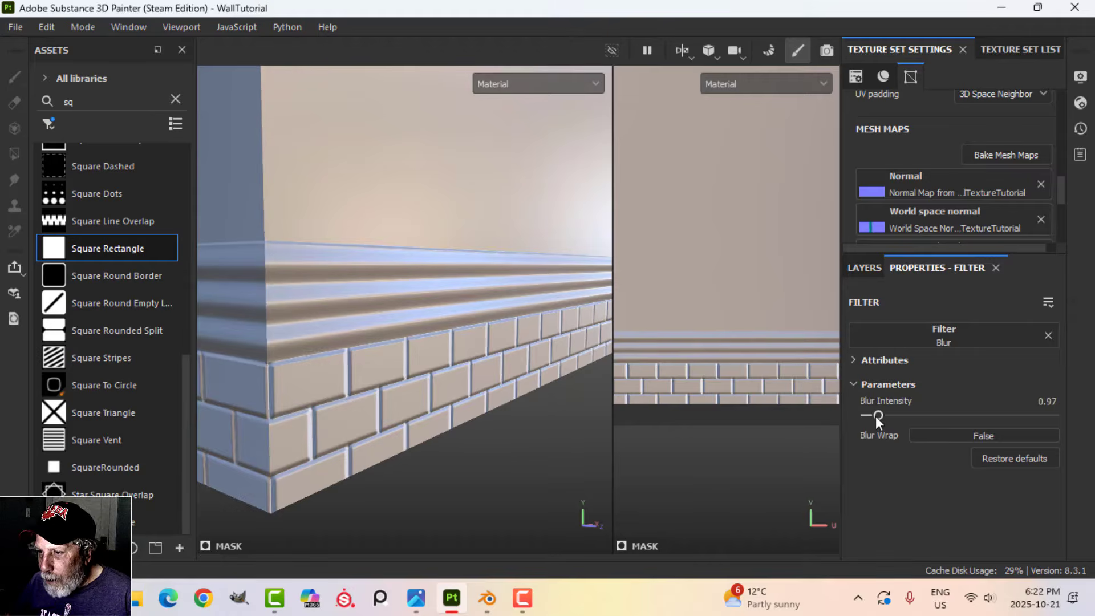
scroll(396, 323, "down", 3)
left_click_drag(396, 323, 457, 347, "alt+shift")
scroll(409, 329, "down", 5)
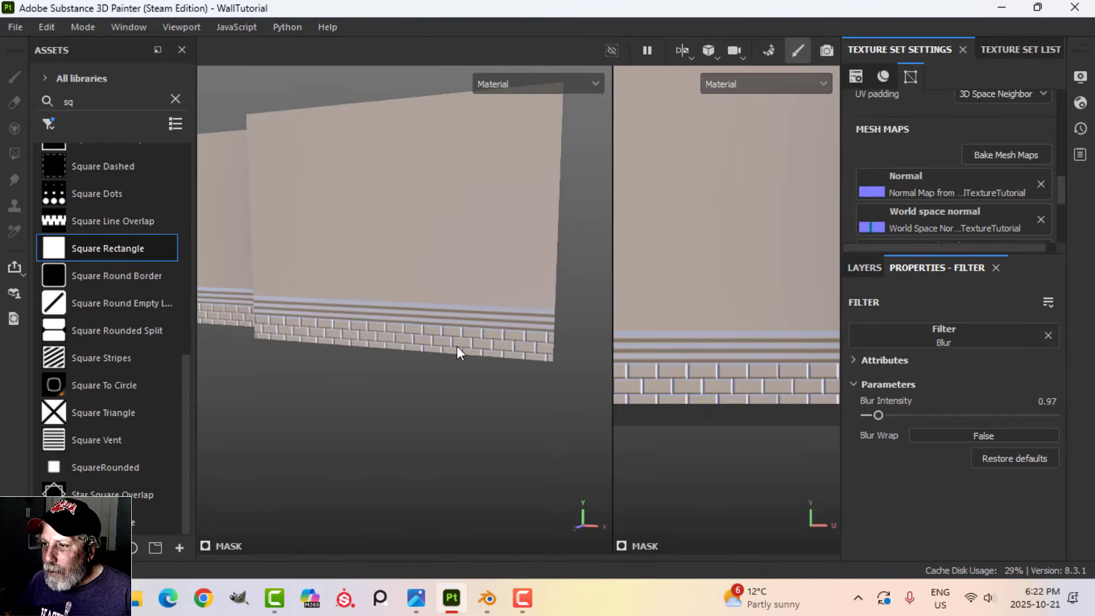
scroll(456, 347, "down", 3)
middle_click_drag(458, 350, 456, 357, "alt")
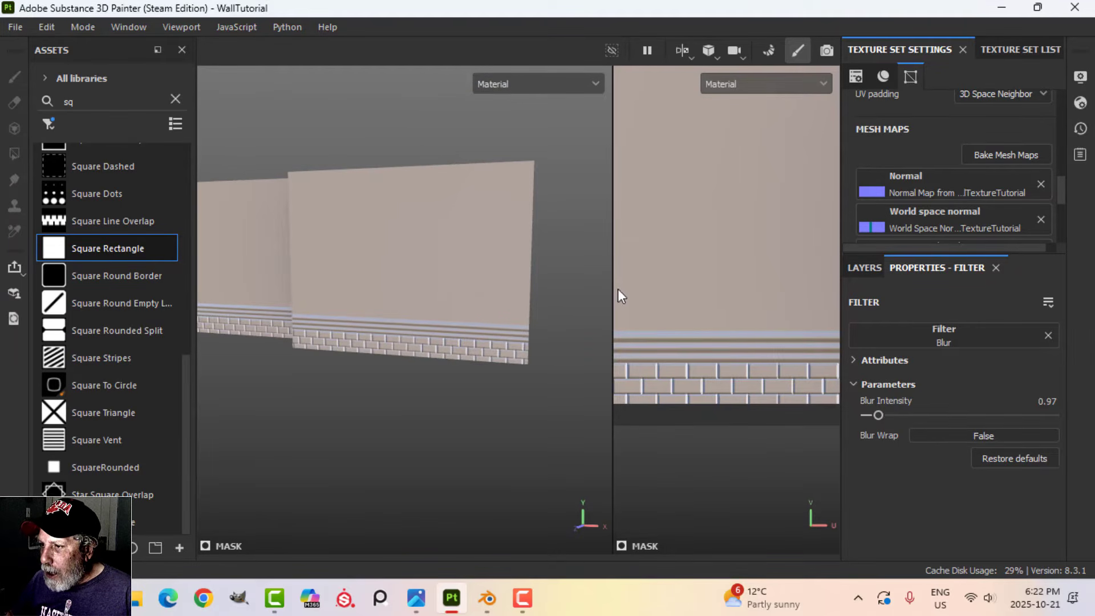
Collapse Folder 1 in the layer stack and rename it BARS
left_click_drag(618, 288, 548, 288)
left_click(865, 268)
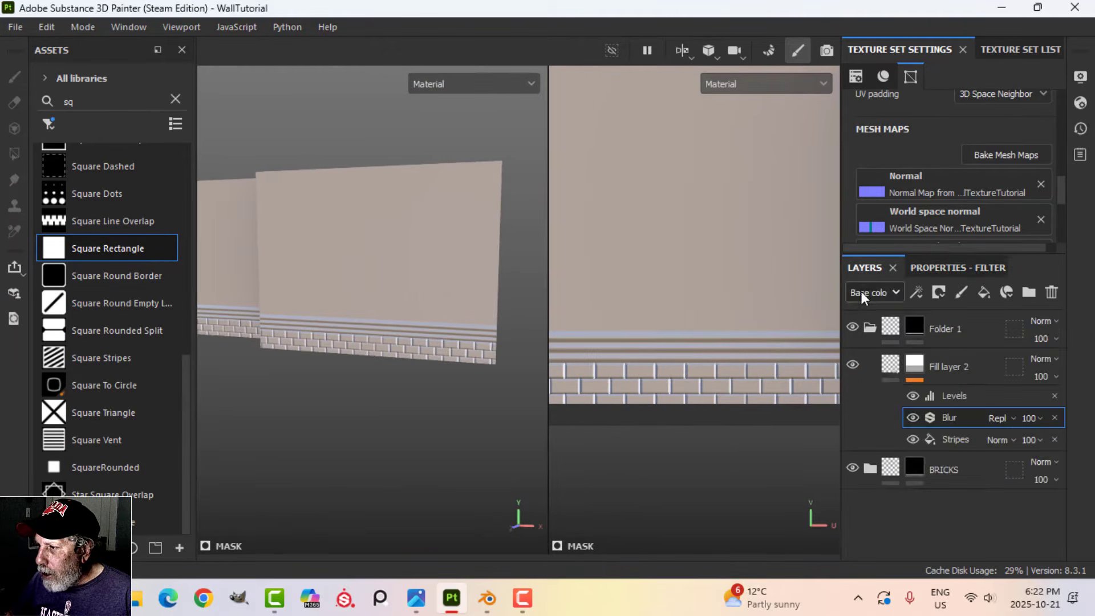
left_click(871, 326)
double_click(957, 327)
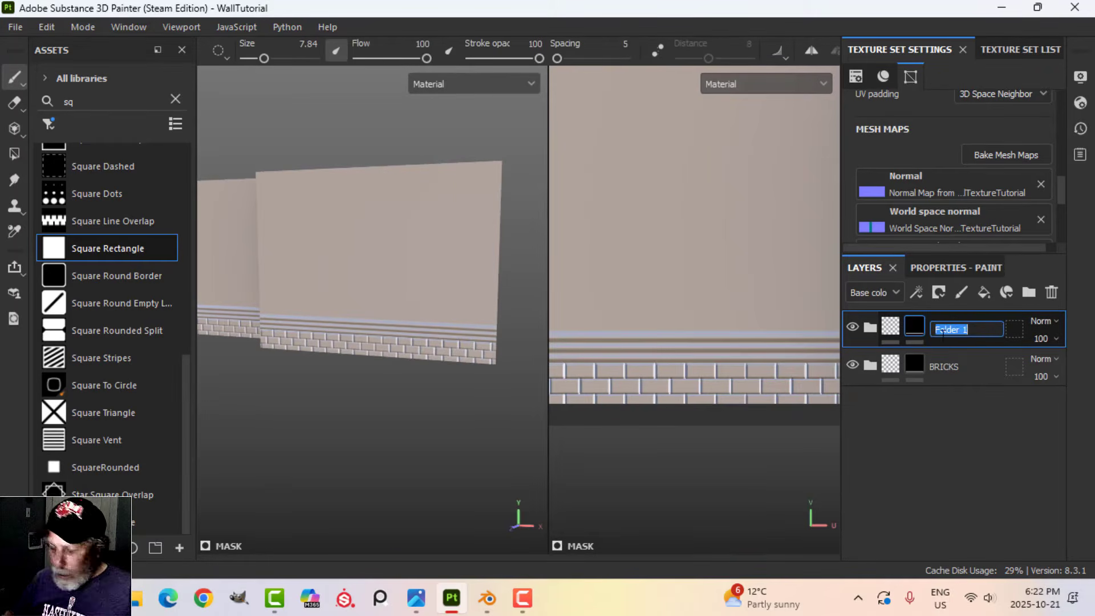
key("Caps_Lock")
type("base")
key("BackSpace")
key("BackSpace")
key("BackSpace")
key("BackSpace")
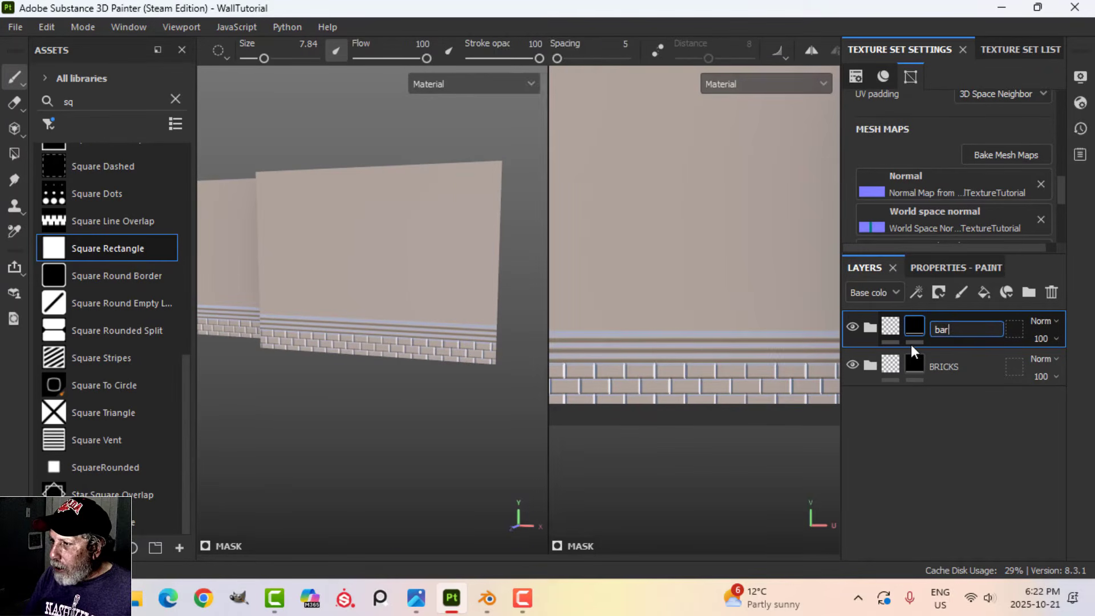
type("BARS")
key("Return")
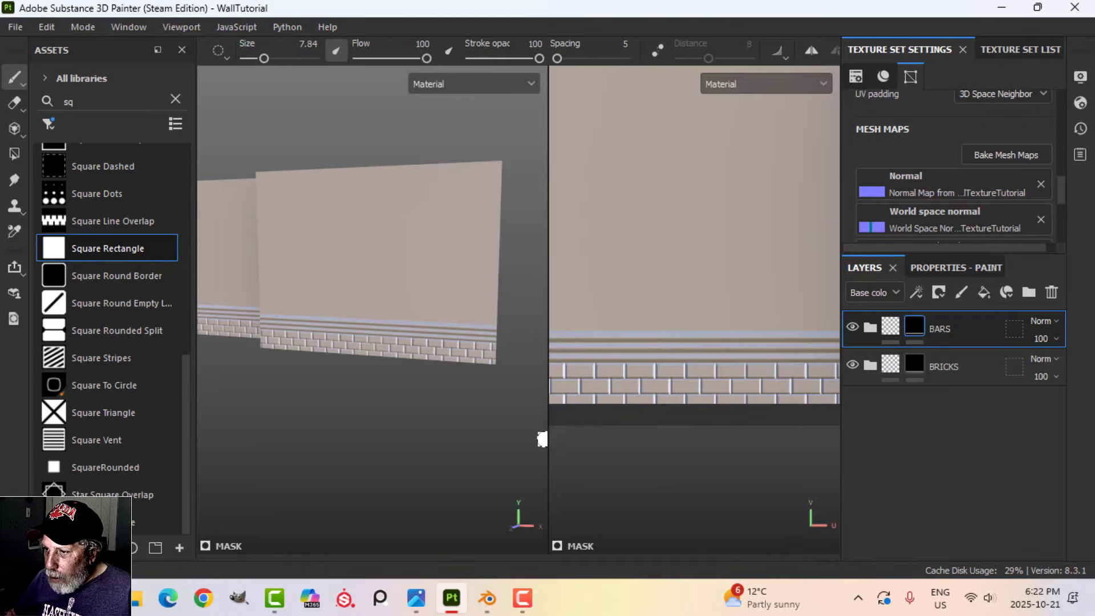
Hide the docked panels, enlarge the 2D view to show the full unwrapped wall, and open the viewport layout options
left_click_drag(545, 440, 454, 443)
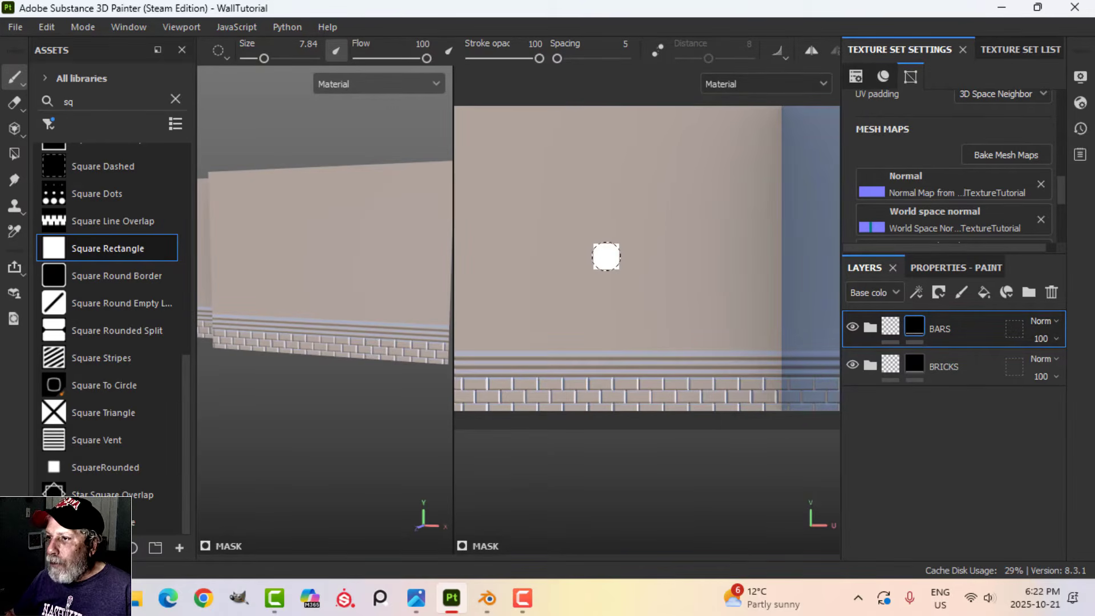
key("Tab")
mouse_move(795, 318)
middle_mouse_down()
mouse_move(711, 333)
mouse_move(709, 320)
mouse_move(690, 319)
mouse_move(706, 307)
middle_mouse_up()
scroll(712, 332, "down", 1)
scroll(694, 319, "down", 1)
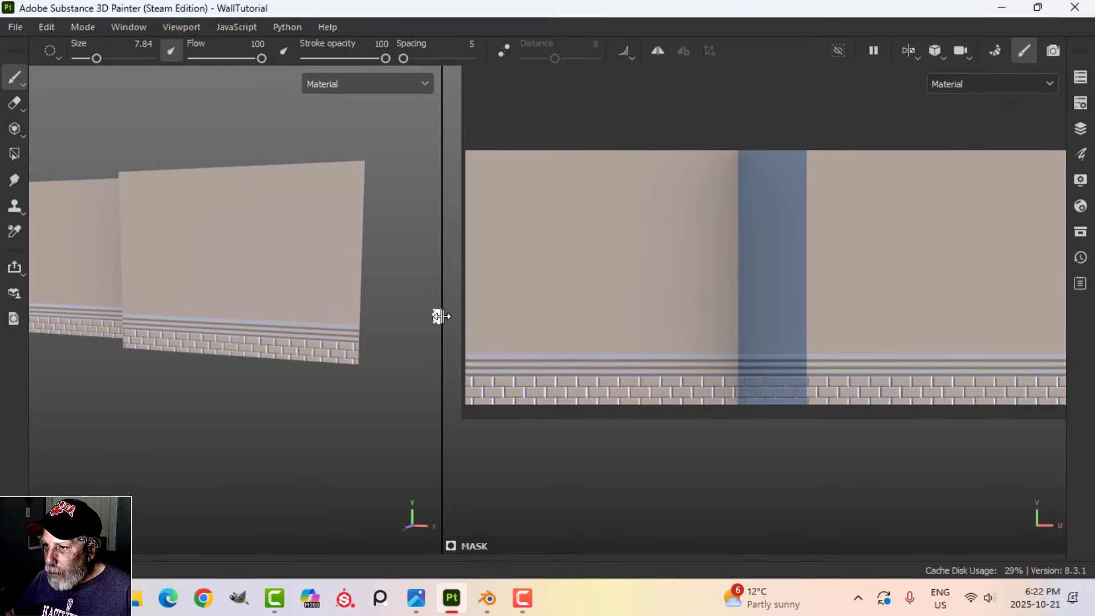
left_click_drag(440, 315, 180, 314)
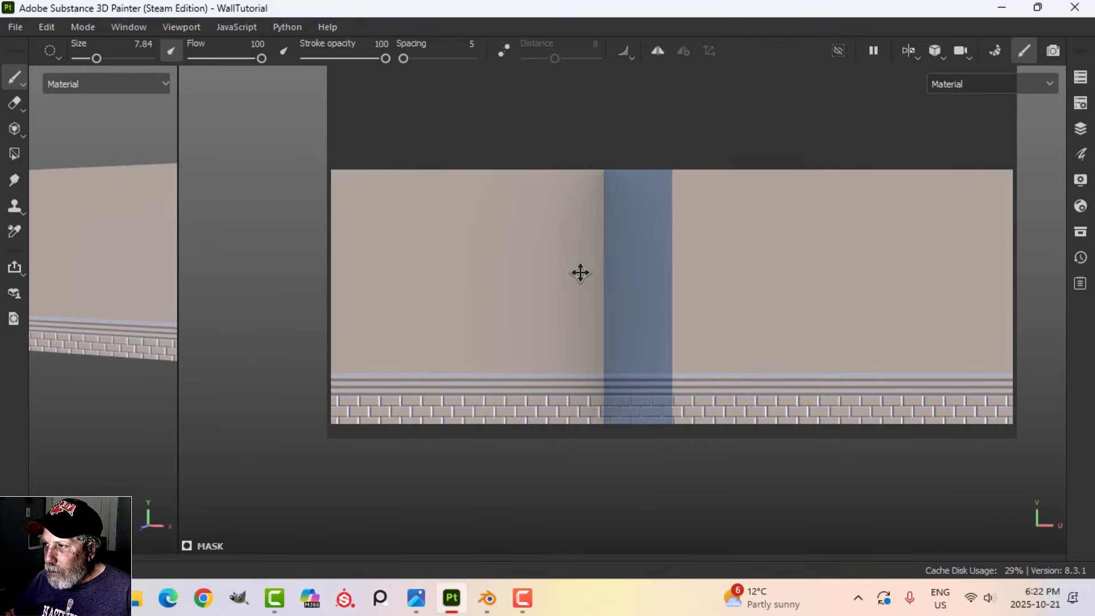
left_click(904, 55)
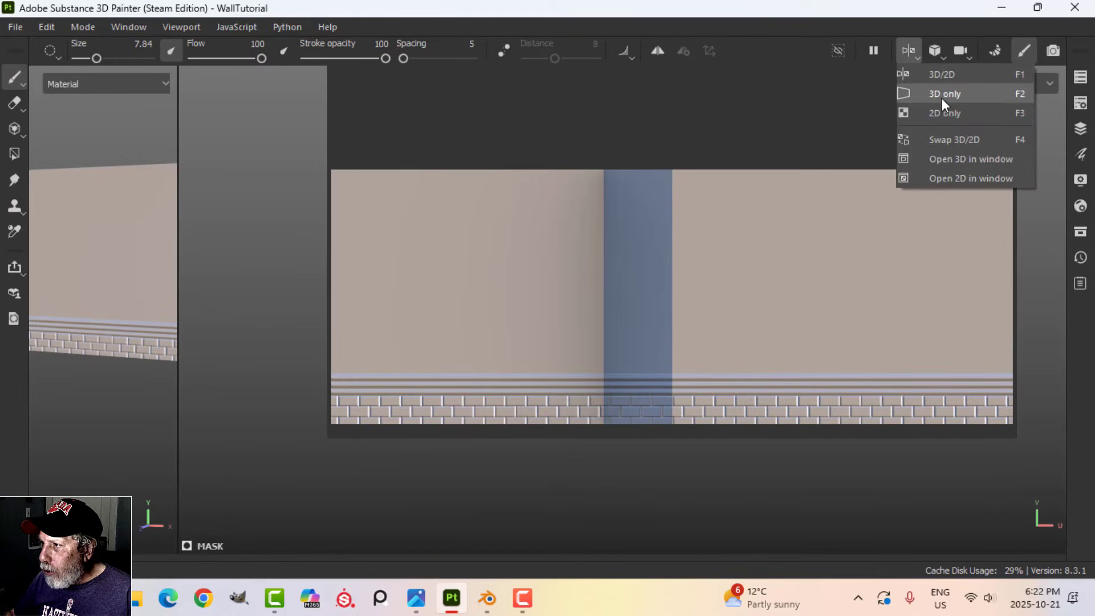
In a 2D-only view, paint a straight horizontal run of bars across the full width of the upper wall on the BARS mask
left_click(943, 113)
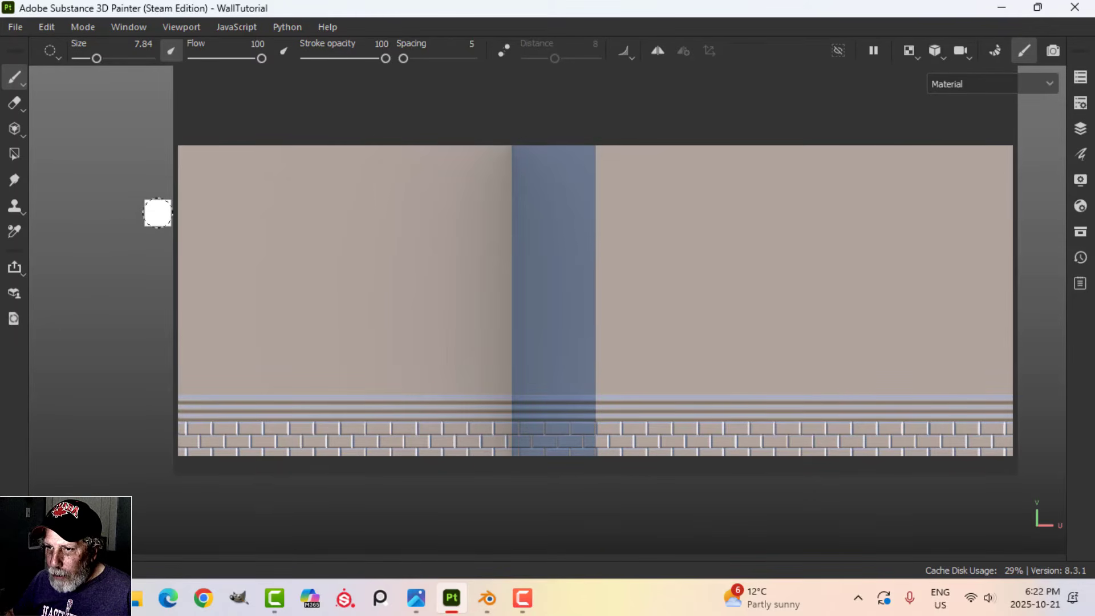
key("shift")
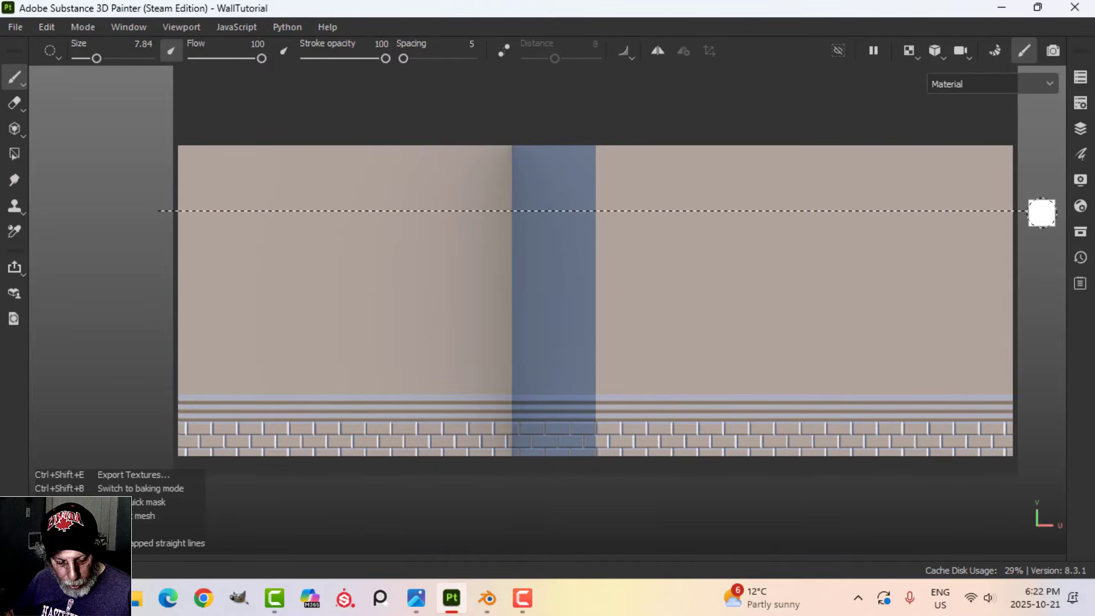
left_click(1042, 213, "shift")
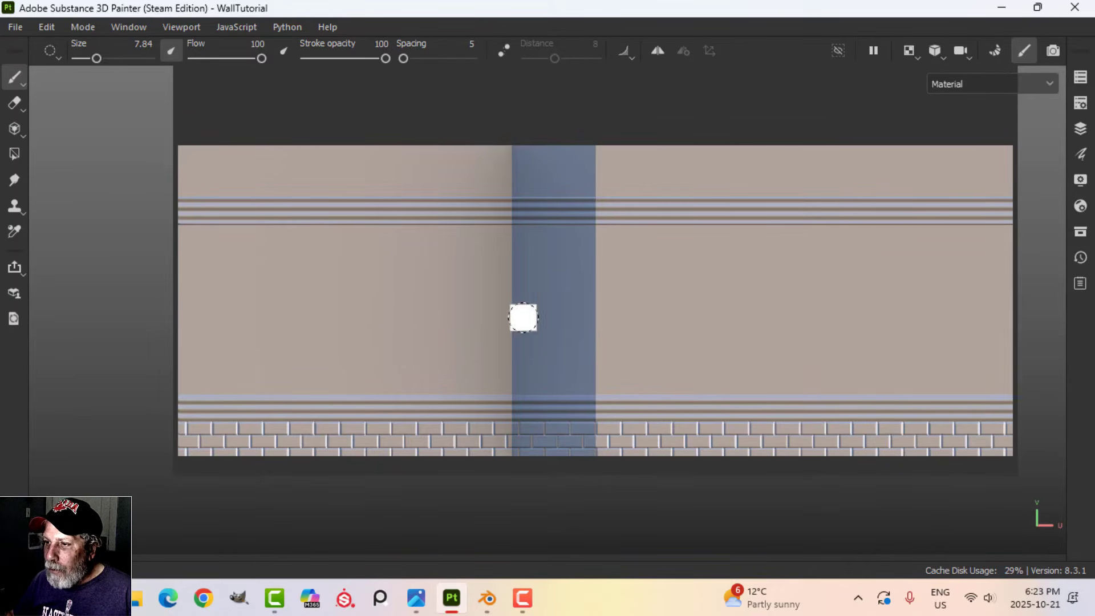
key("Tab")
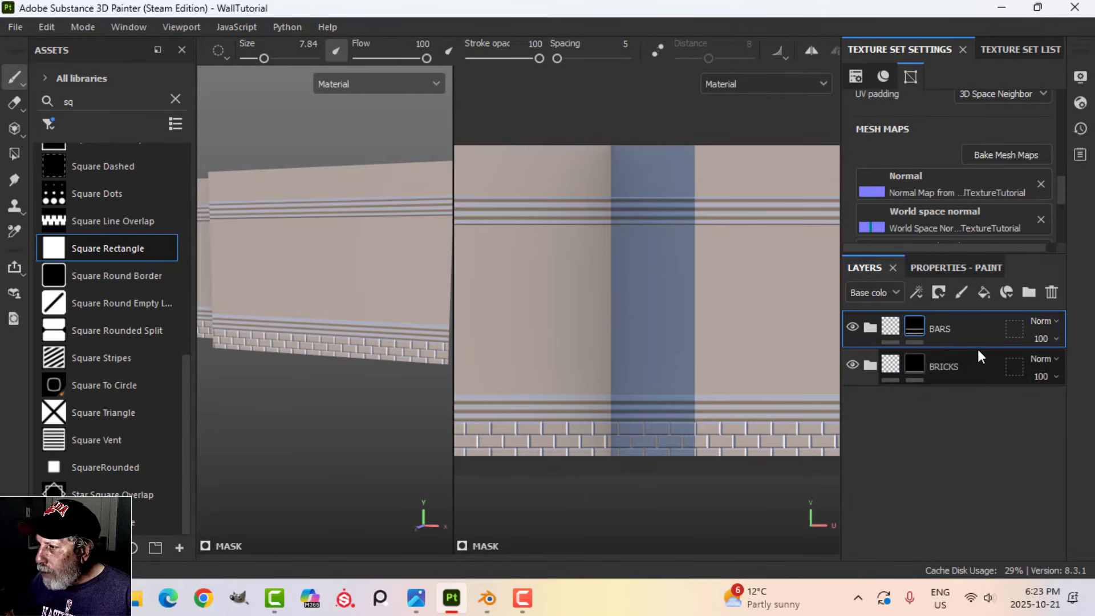
Add a fill layer above the BARS folder with only the color channel active and a red base color
left_click(984, 293)
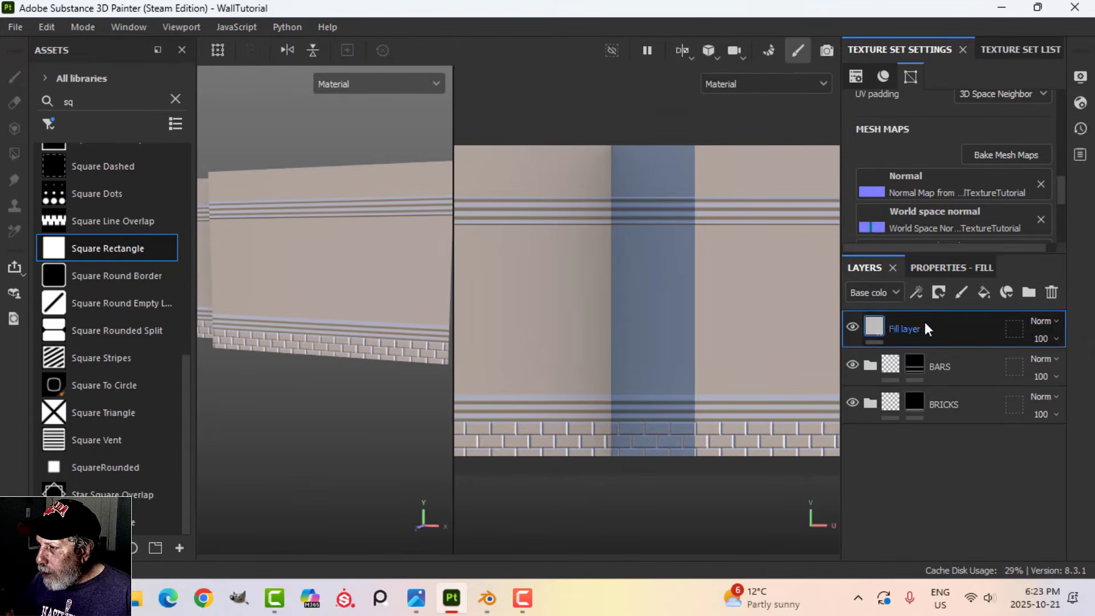
left_click(940, 268)
left_click(874, 381)
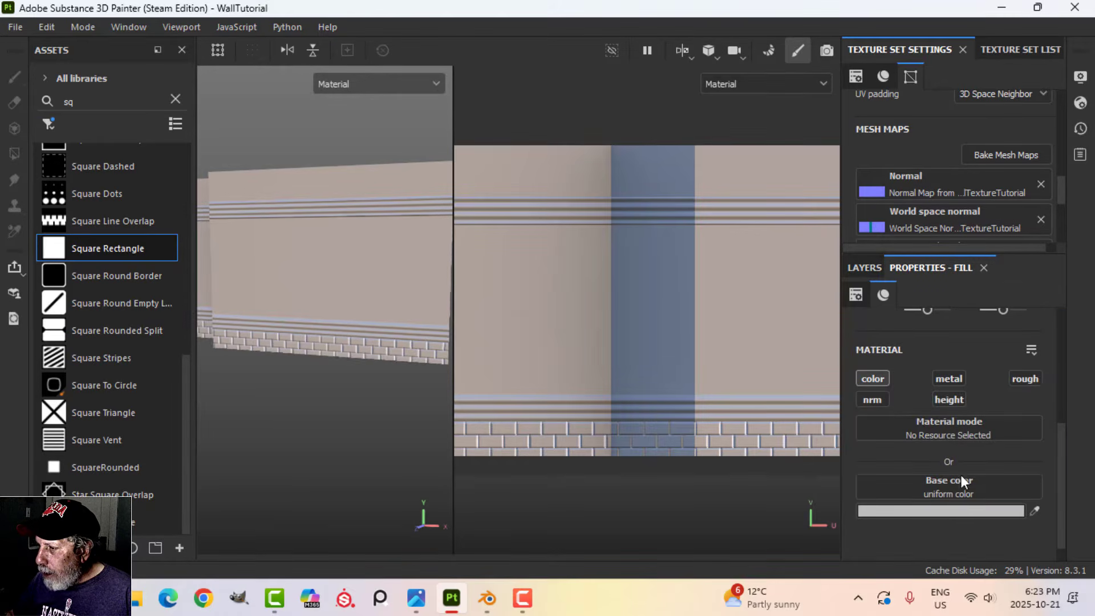
left_click(939, 512)
left_click(855, 328)
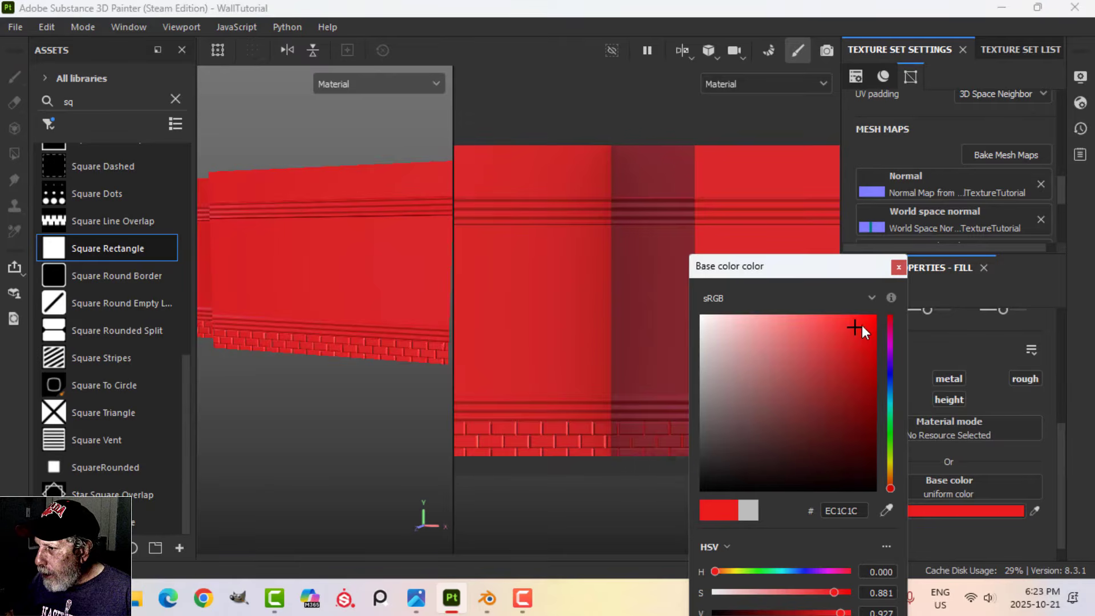
left_click(898, 268)
Add a black mask to the red fill layer
left_click(877, 269)
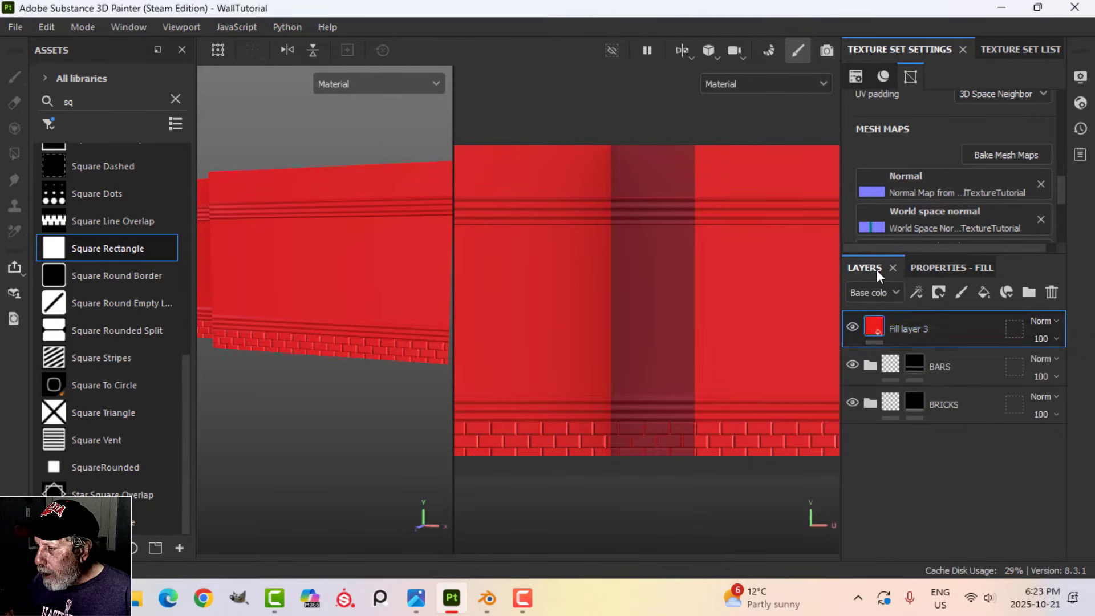
left_click(938, 292)
left_click(944, 333)
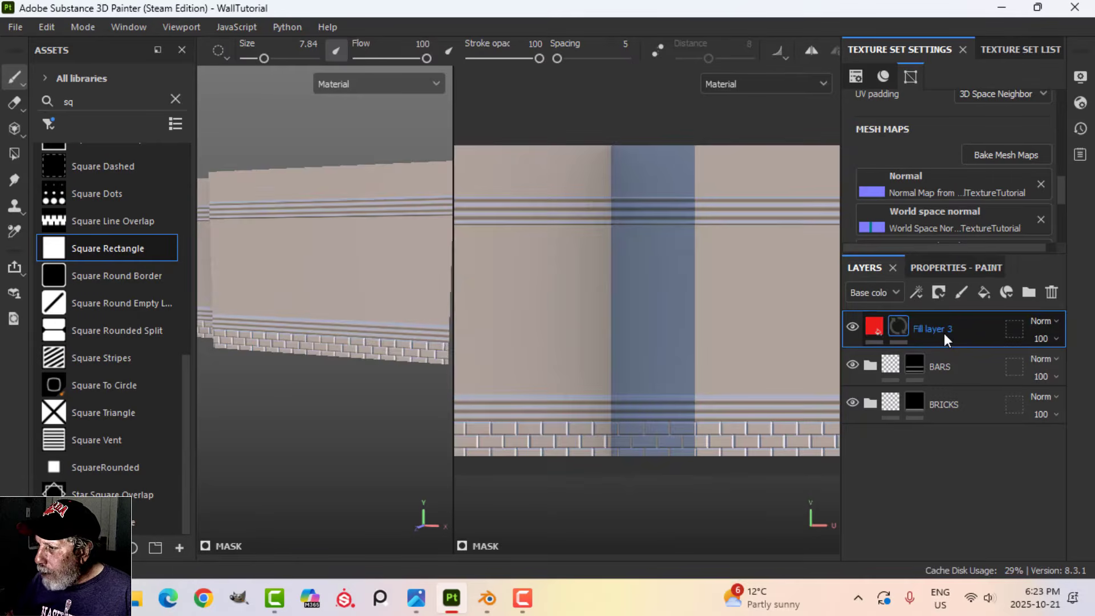
In the 2D-only view, reduce the brush size to 5.21 and paint a straight horizontal stripe across the wall above the lower bars
key("Tab")
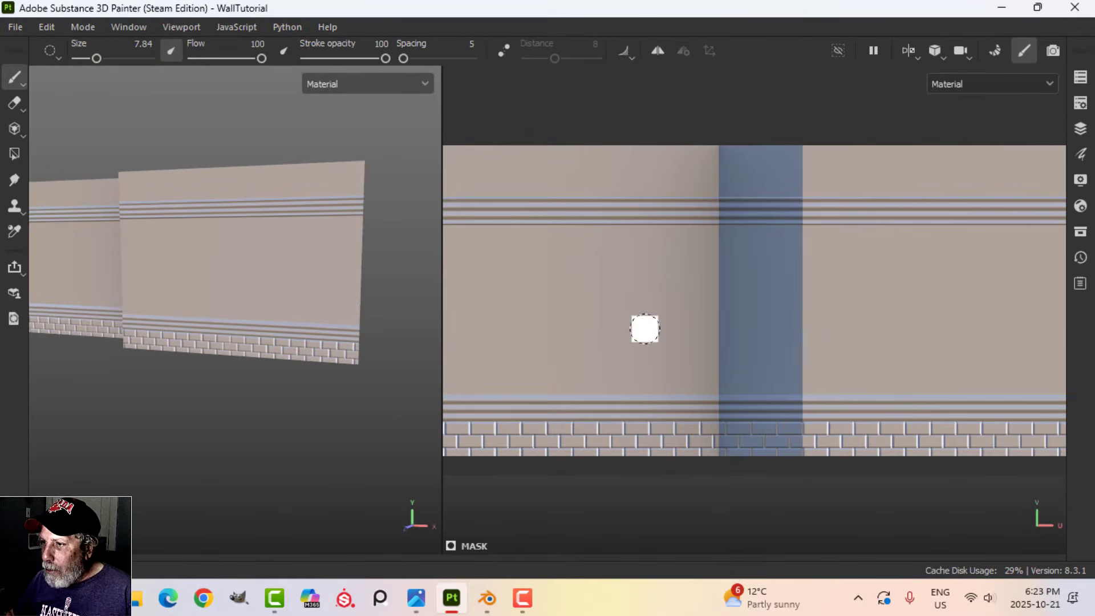
left_click(917, 50)
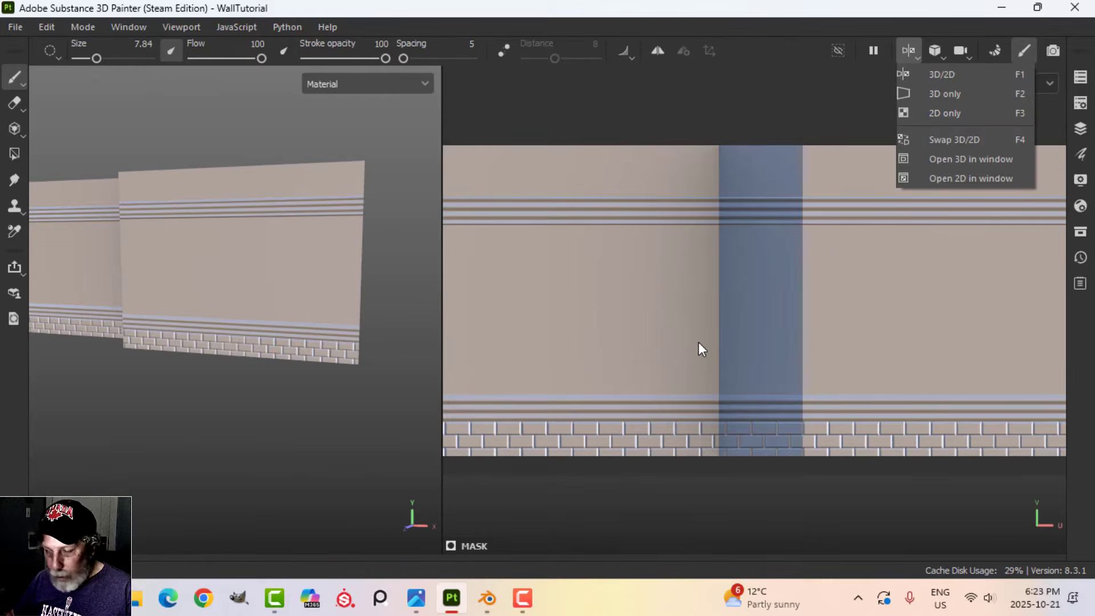
key("F3")
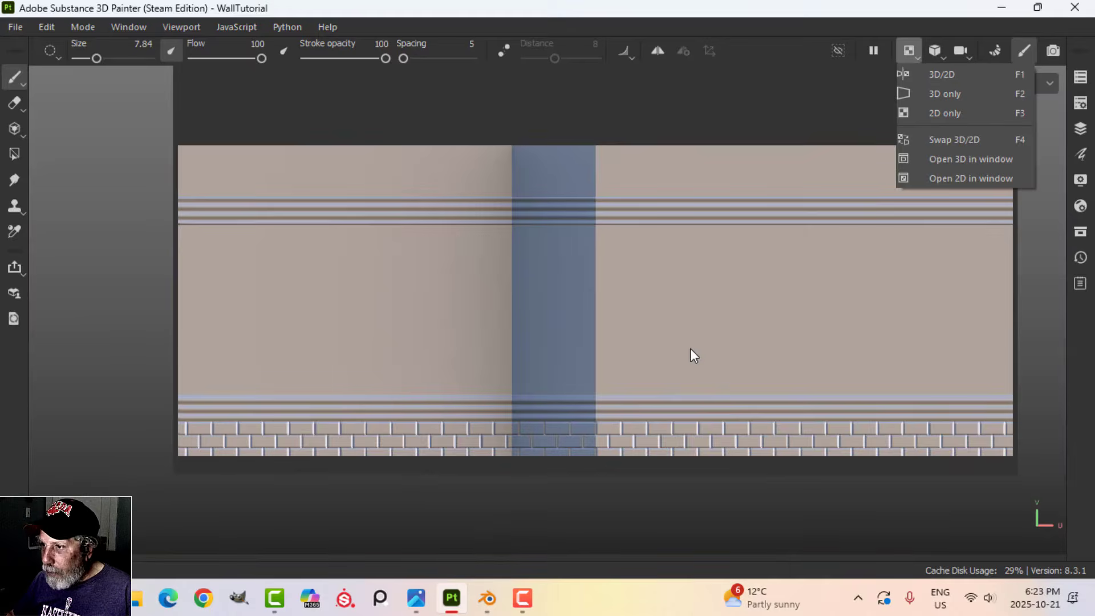
left_click(795, 16)
key("bracketleft")
key("bracketleft")
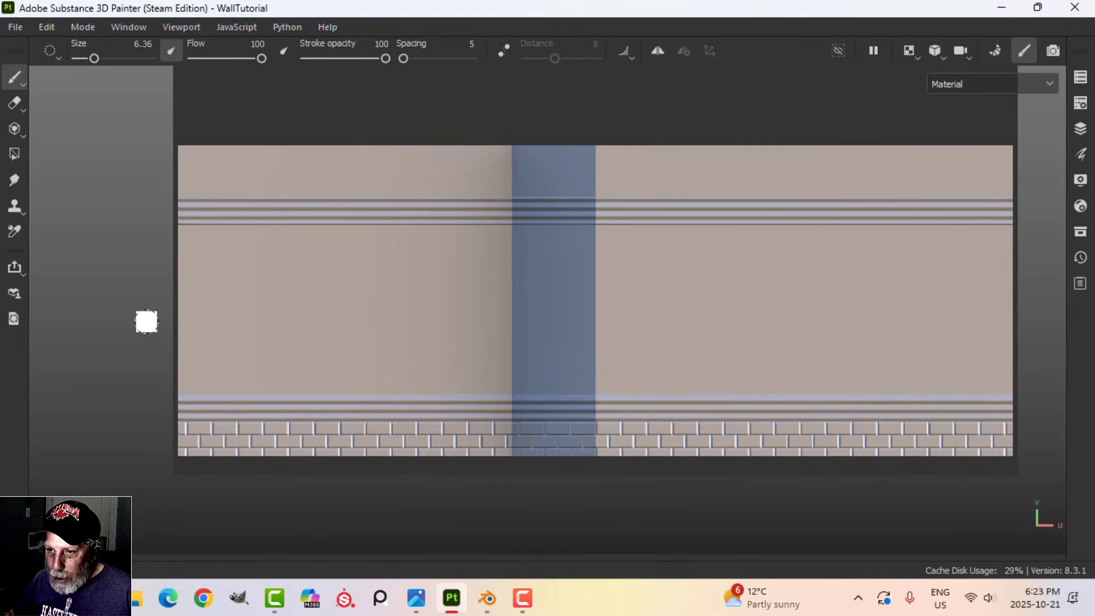
key("bracketleft")
key("bracketleft")
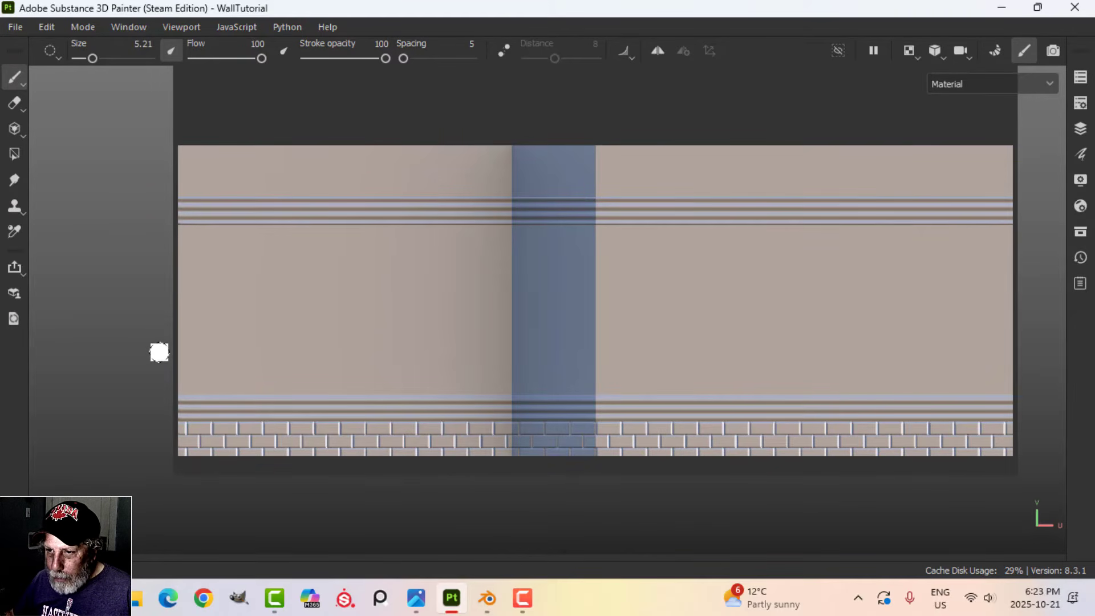
left_click(160, 350)
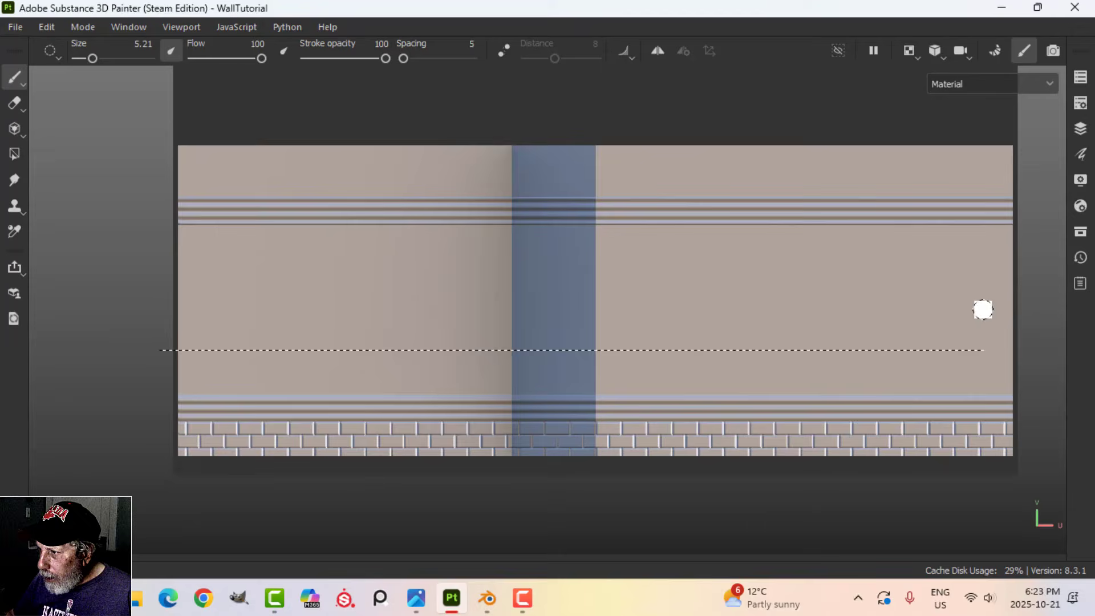
left_click(1027, 321, "ctrl+shift")
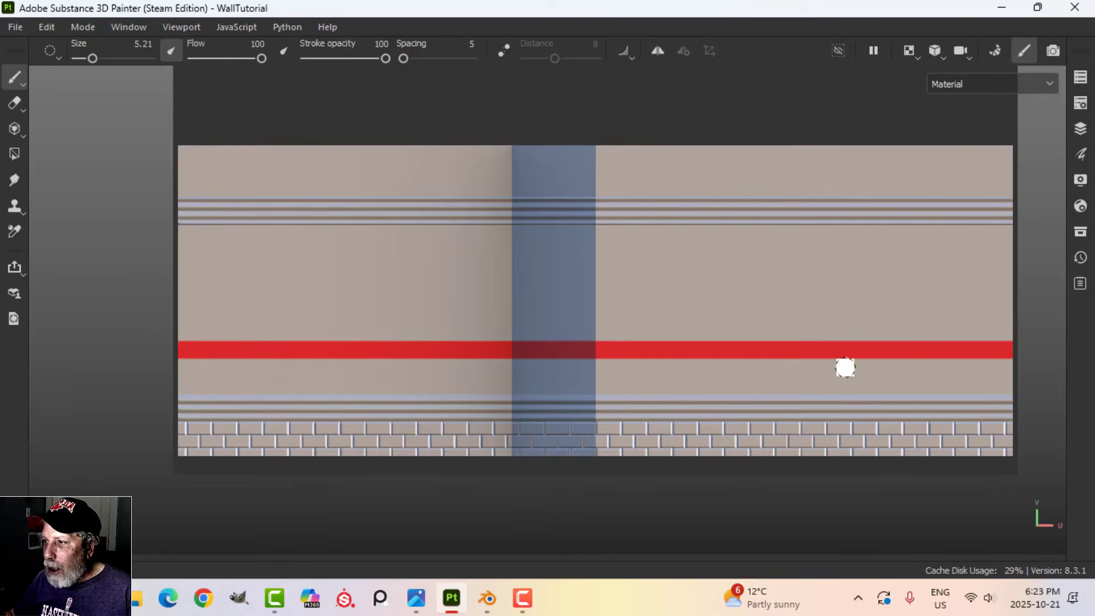
Switch the red stripe's fill layer from color to height only and set its height to 1
key("Tab")
double_click(934, 336)
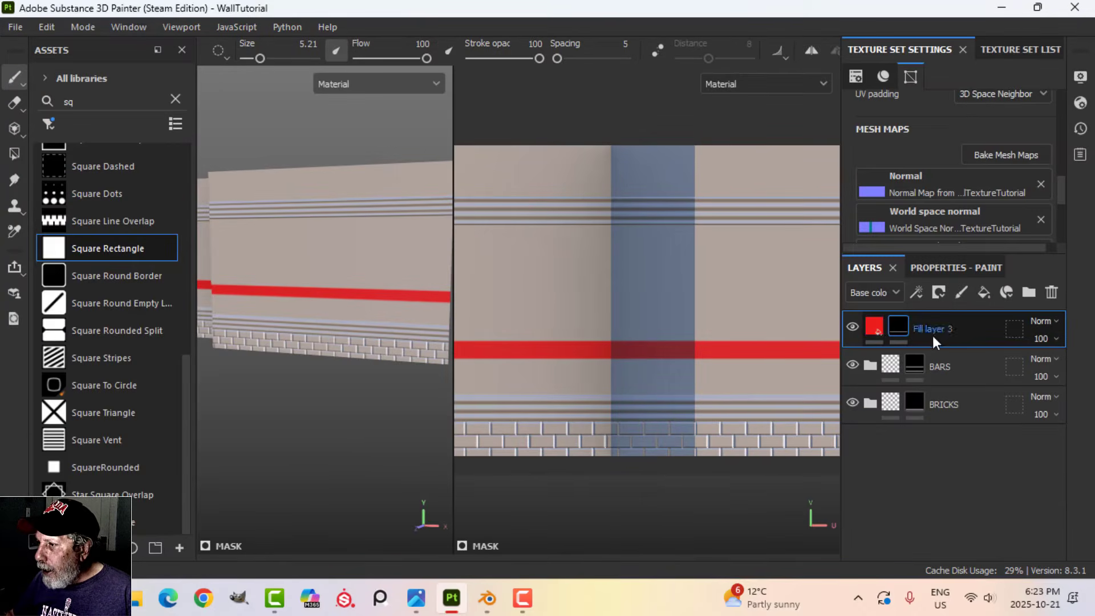
left_click(874, 324)
left_click(942, 268)
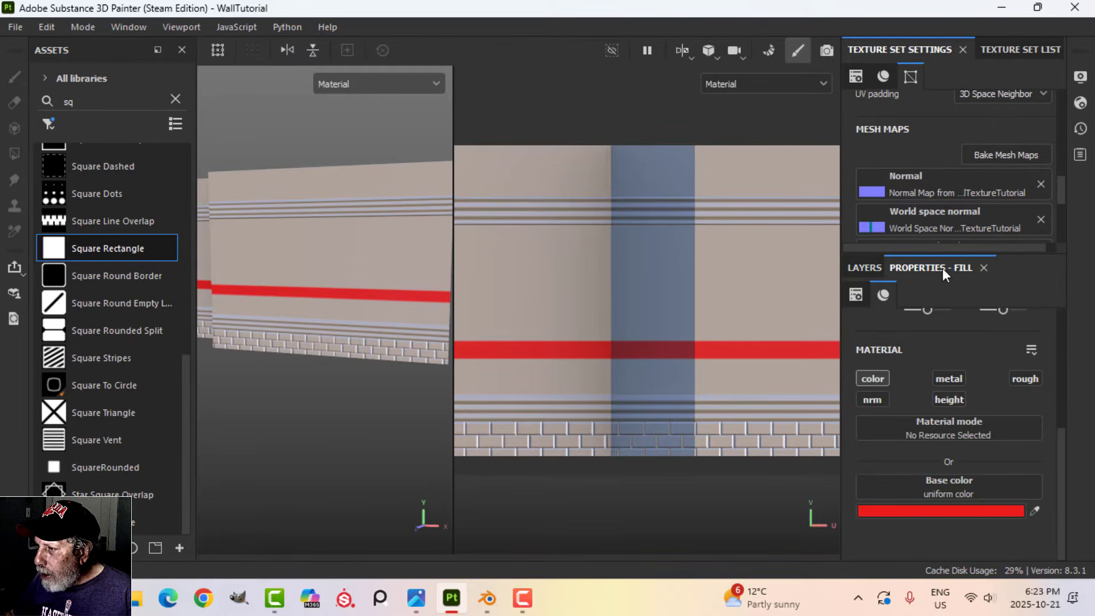
left_click(948, 397)
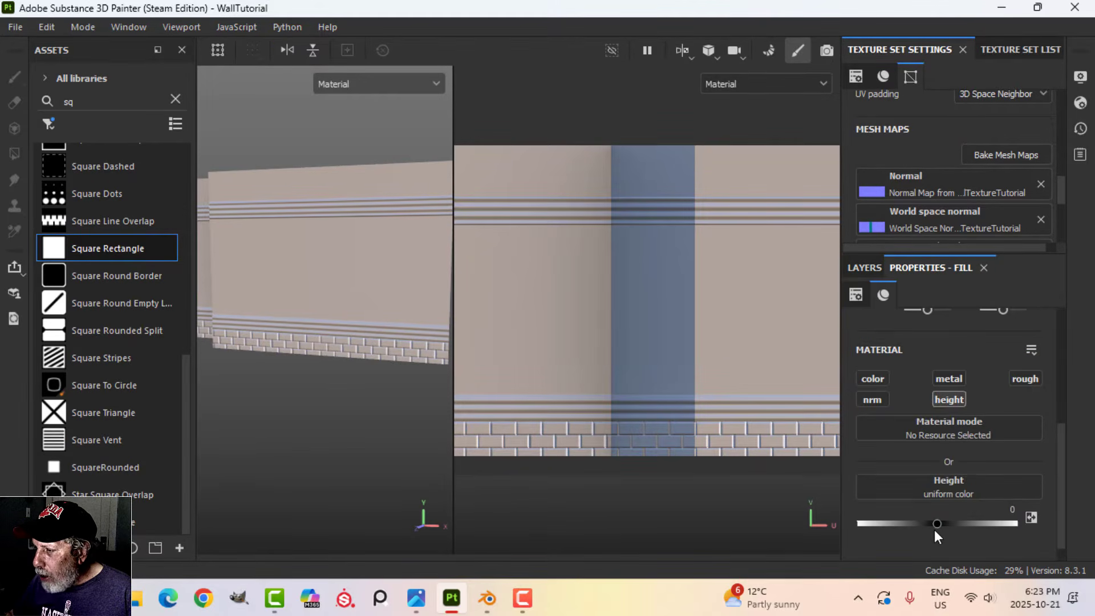
left_click_drag(936, 522, 977, 524)
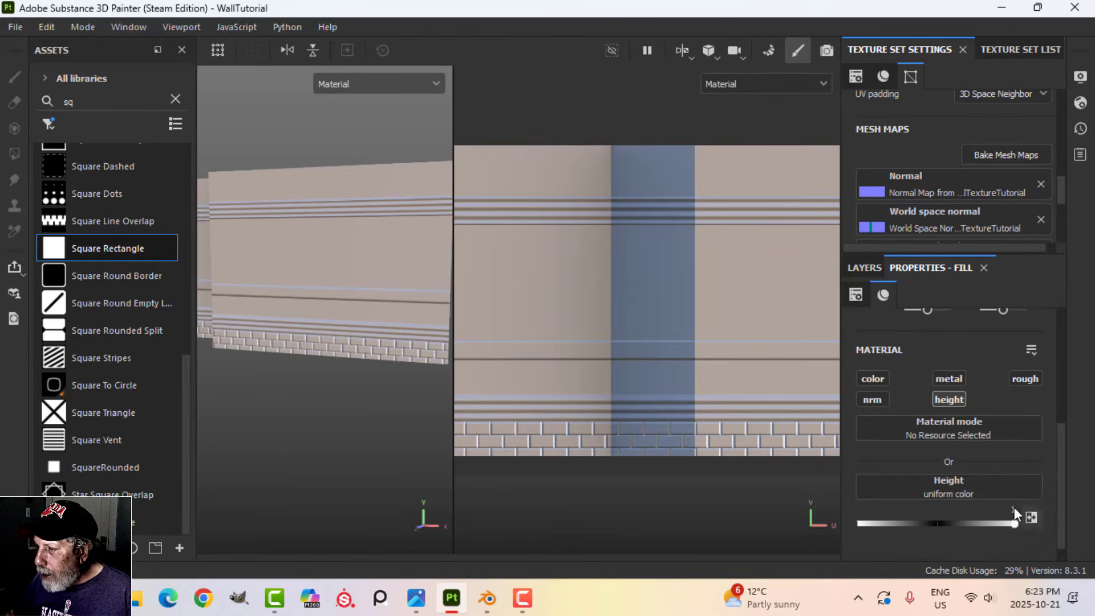
Show the wall in a 3D-only view and add a Blur filter to the stripe layer's mask
scroll(718, 416, "up", 1)
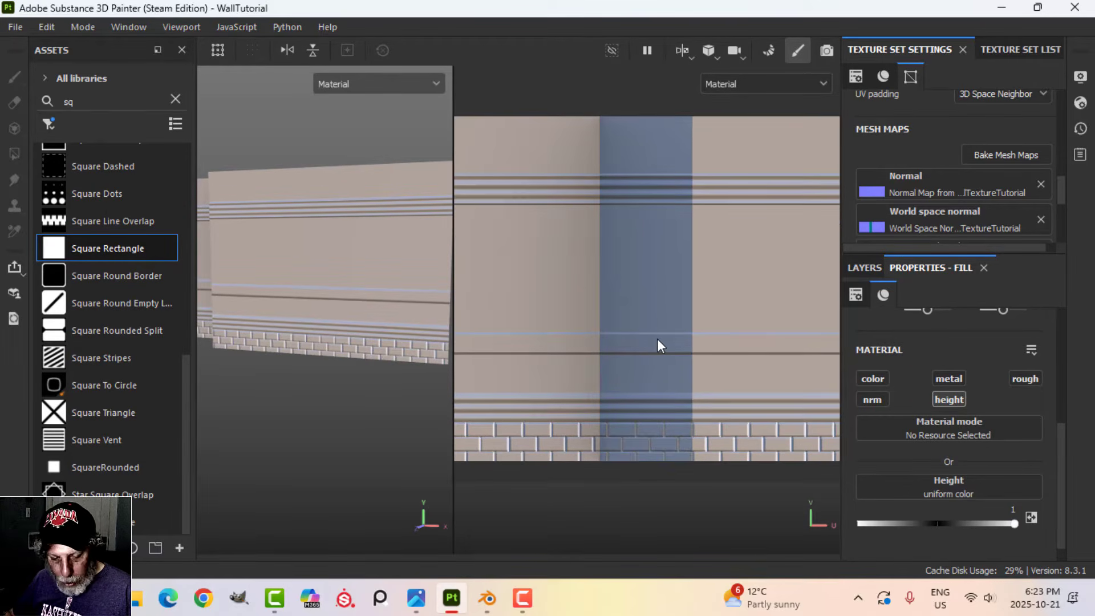
key("F2")
left_click_drag(651, 351, 668, 321, "alt")
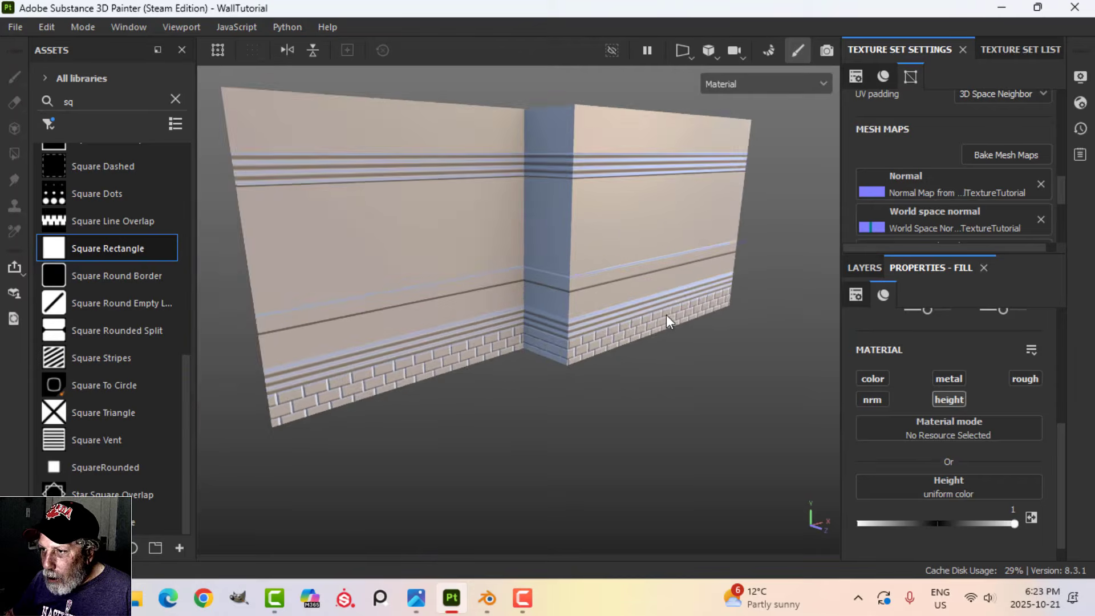
scroll(653, 328, "up", 1)
middle_click_drag(653, 329, 669, 355, "alt")
left_click(867, 268)
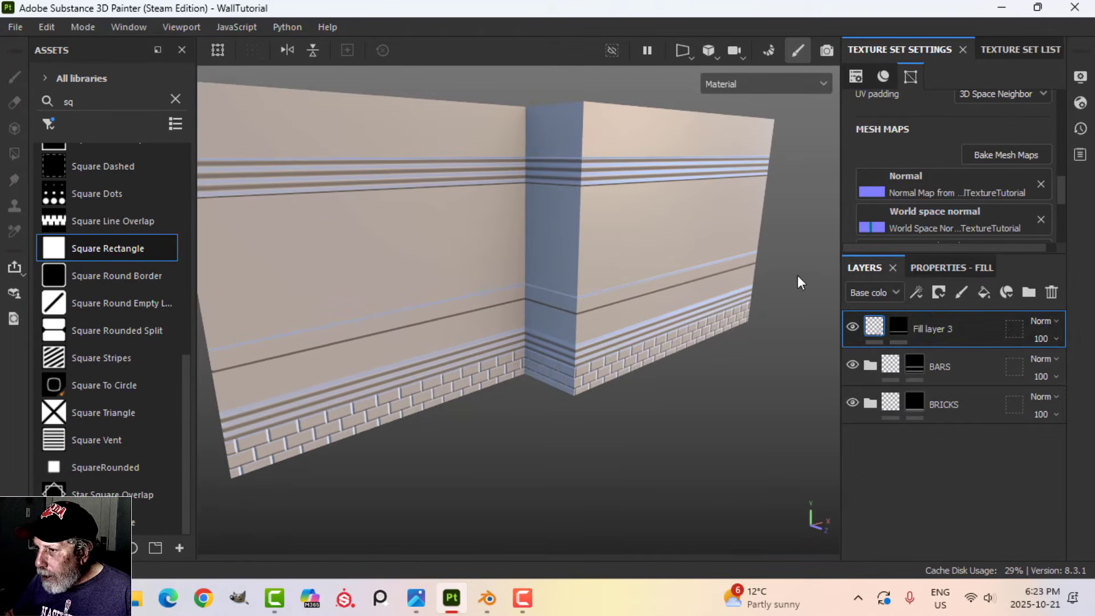
left_click(900, 325)
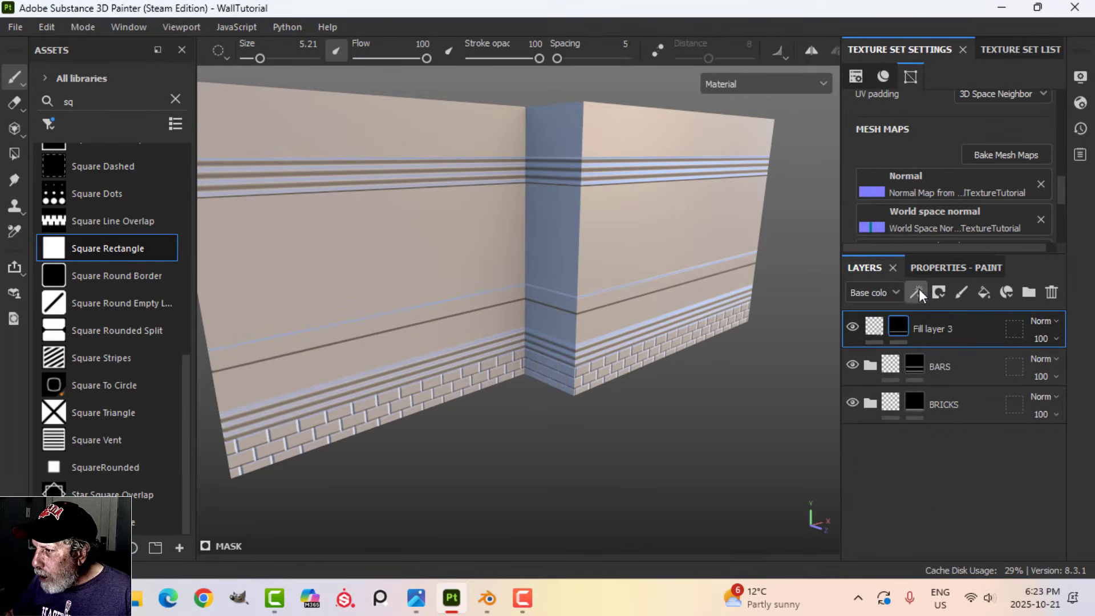
left_click(917, 292)
left_click(958, 410)
left_click(938, 268)
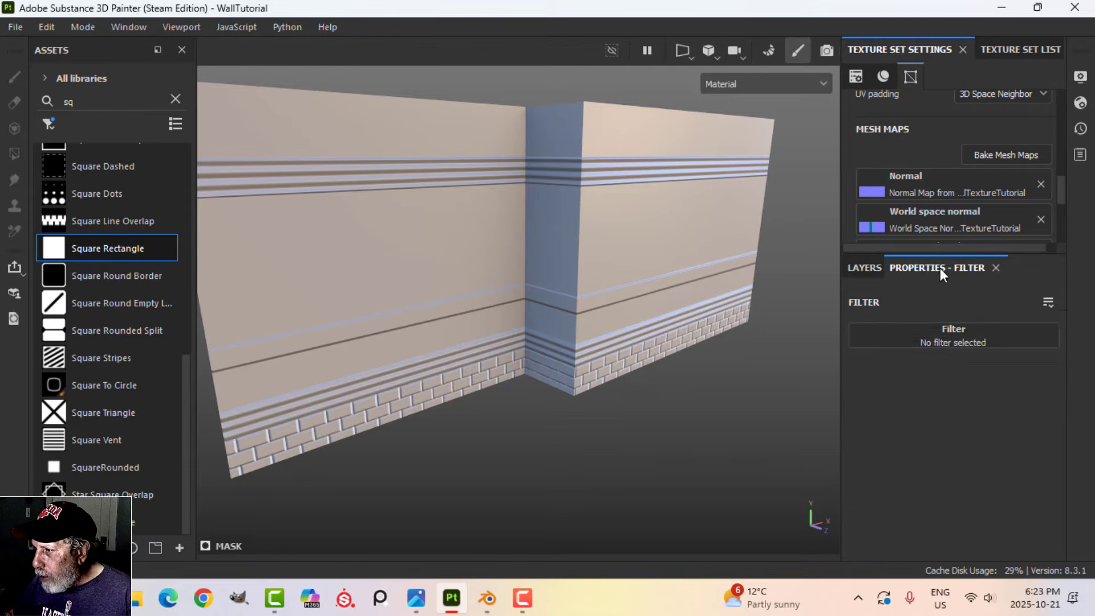
left_click(963, 334)
left_click(886, 384)
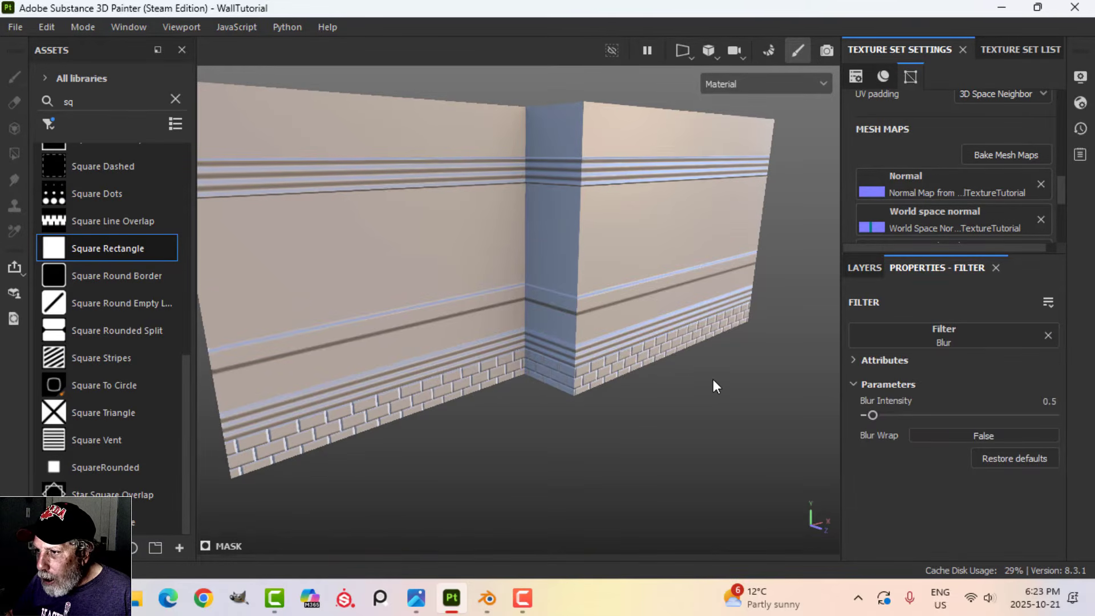
Rename the stripe's fill layer as STRIPE
scroll(713, 377, "up", 2)
left_click_drag(643, 324, 676, 346, "alt")
left_click(871, 267)
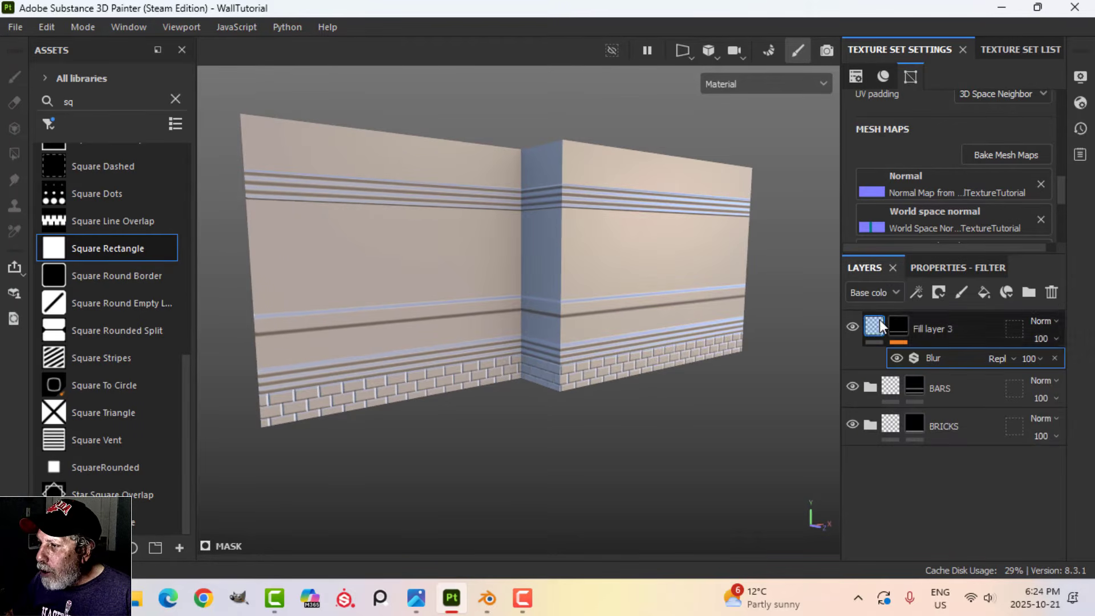
left_click(879, 325)
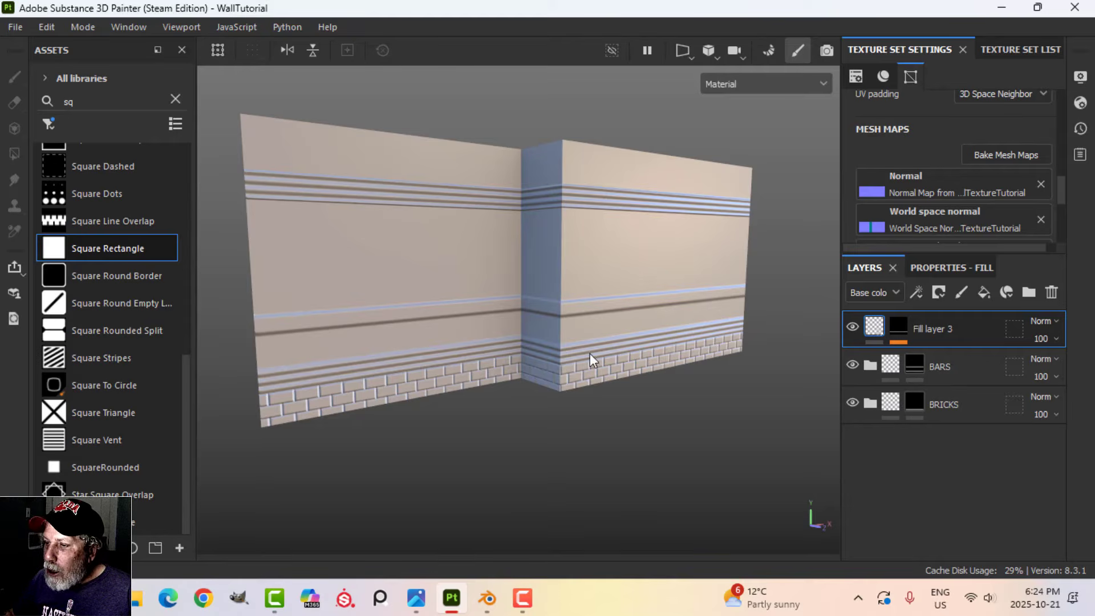
double_click(929, 329)
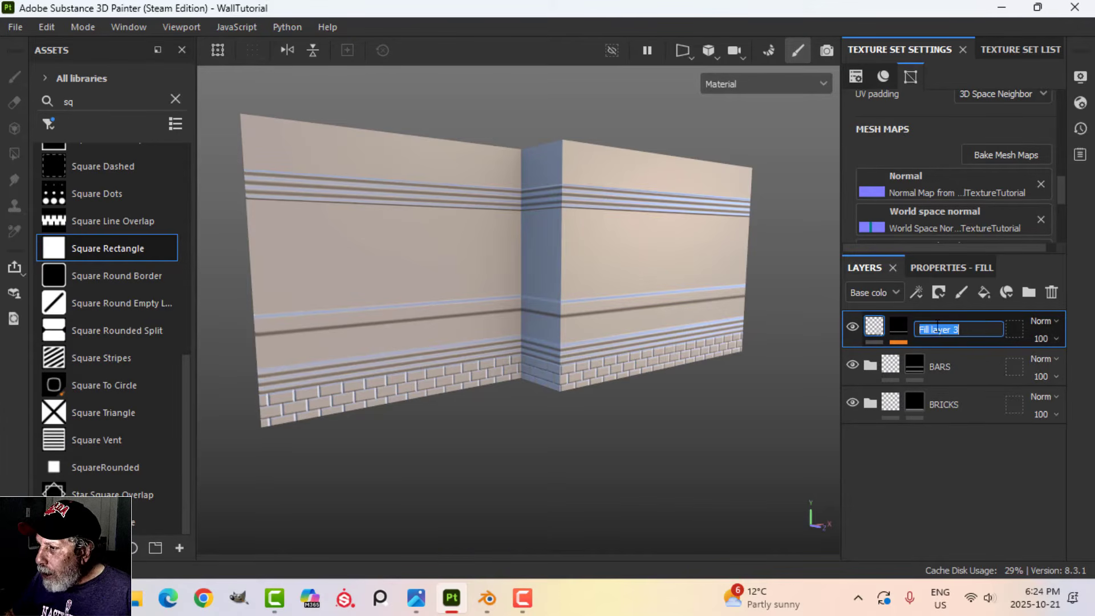
key("Caps_Lock")
type("s")
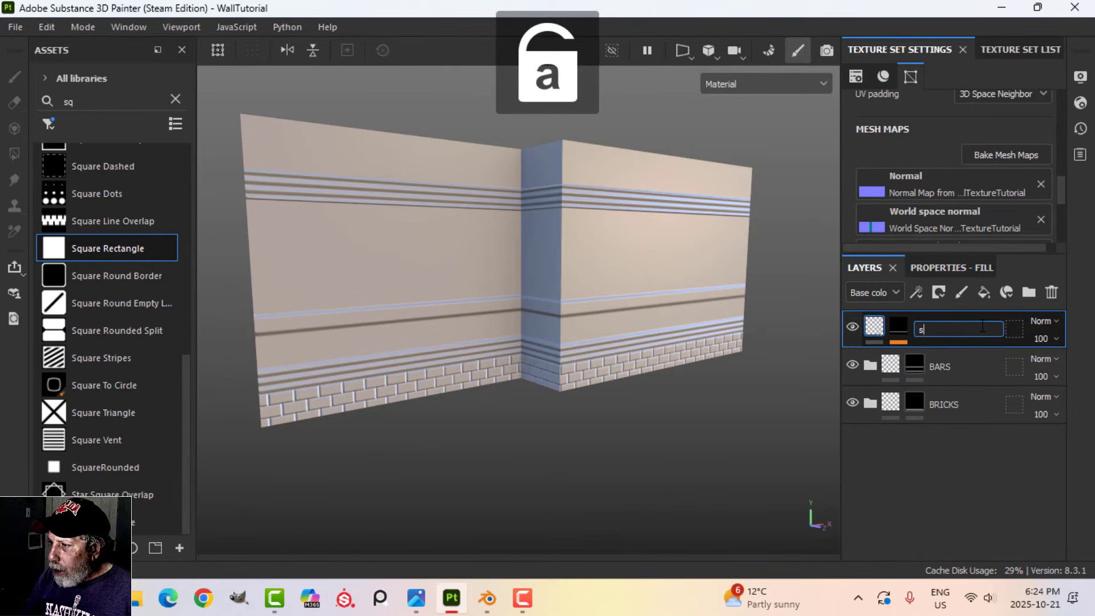
key("BackSpace")
key("Caps_Lock")
type("STRIPE")
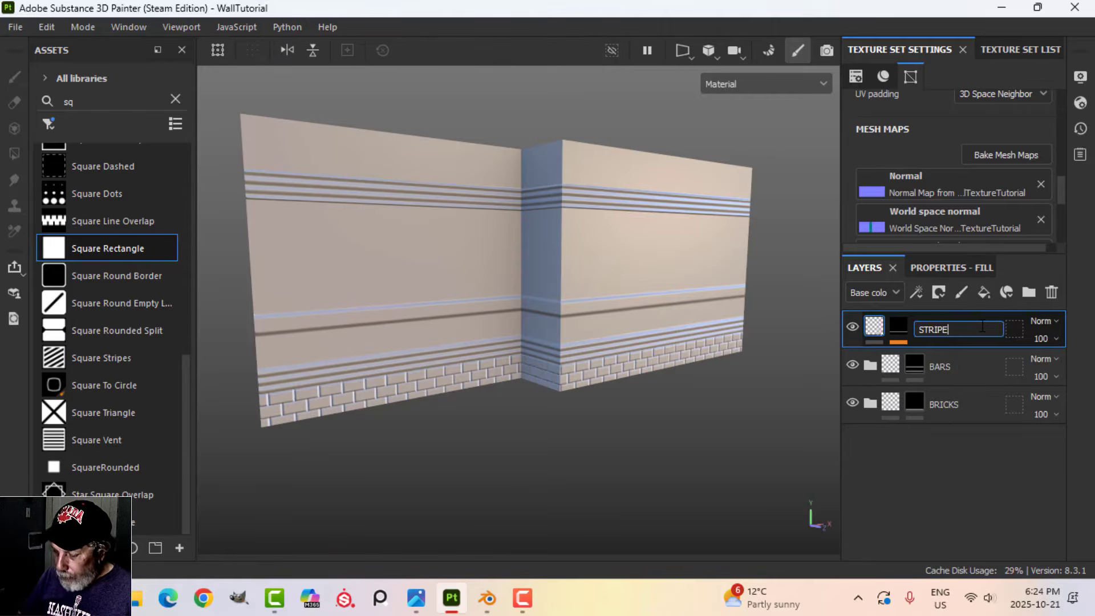
key("Return")
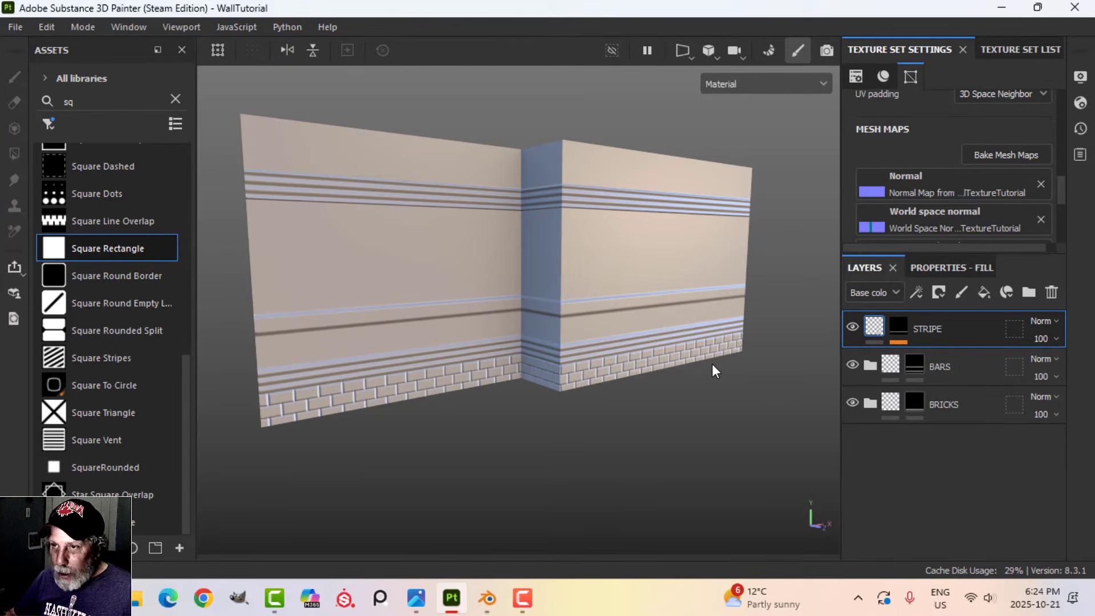
Open the texture export settings and examine which maps the Normal Export output template contains
left_click(1003, 49)
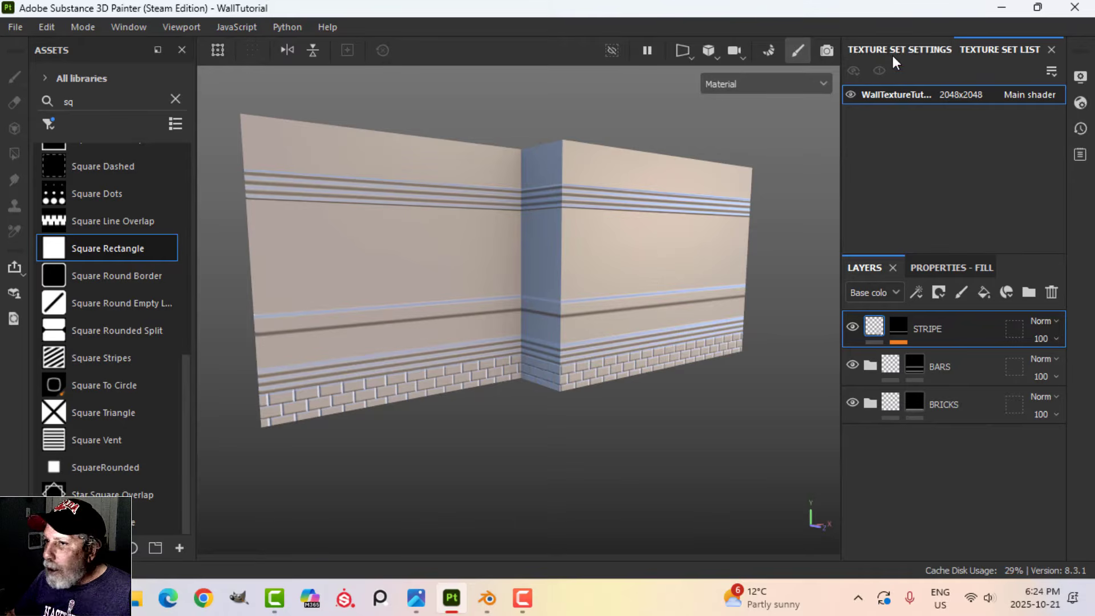
left_click(13, 27)
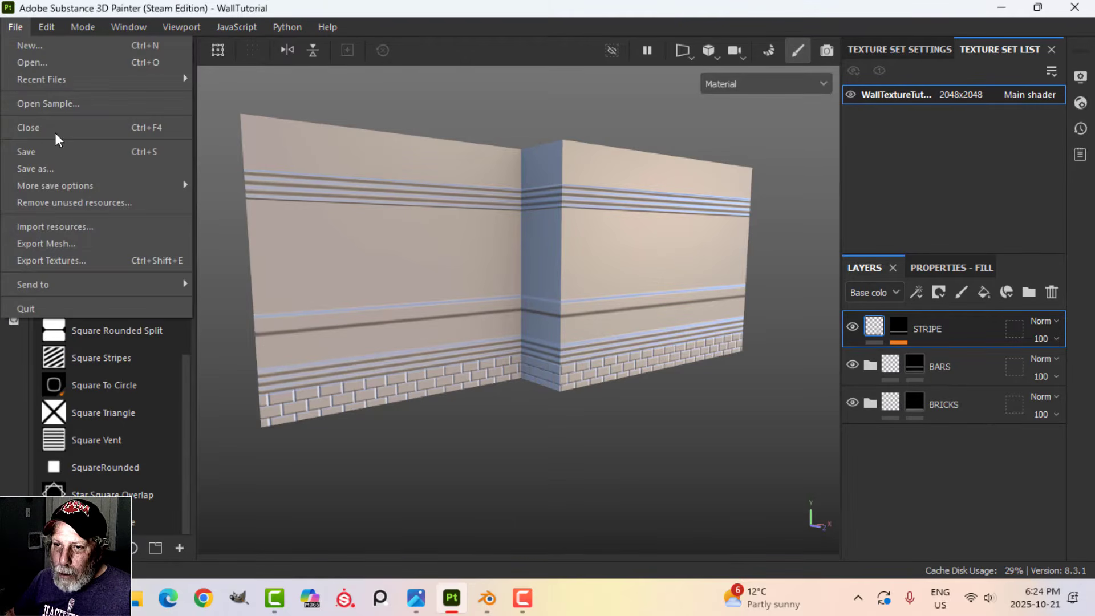
left_click(68, 261)
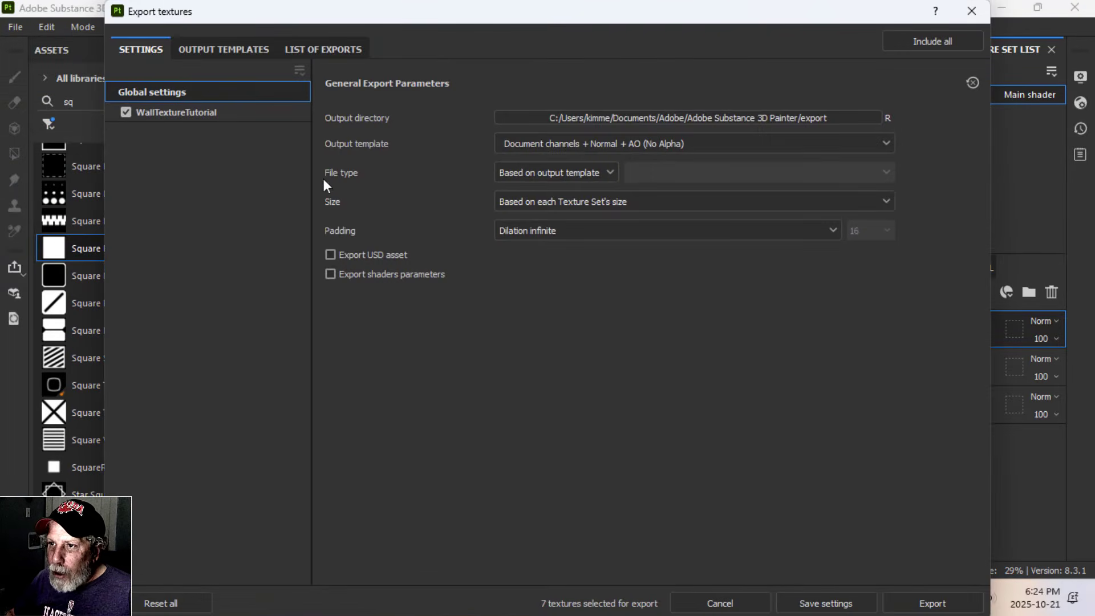
left_click(204, 50)
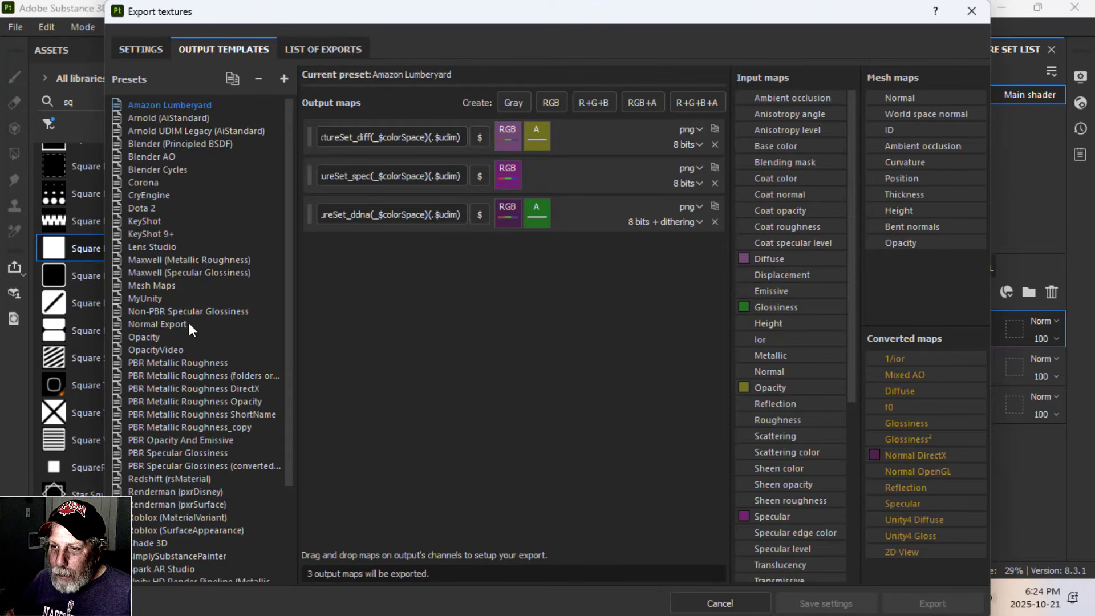
scroll(193, 259, "down", 2)
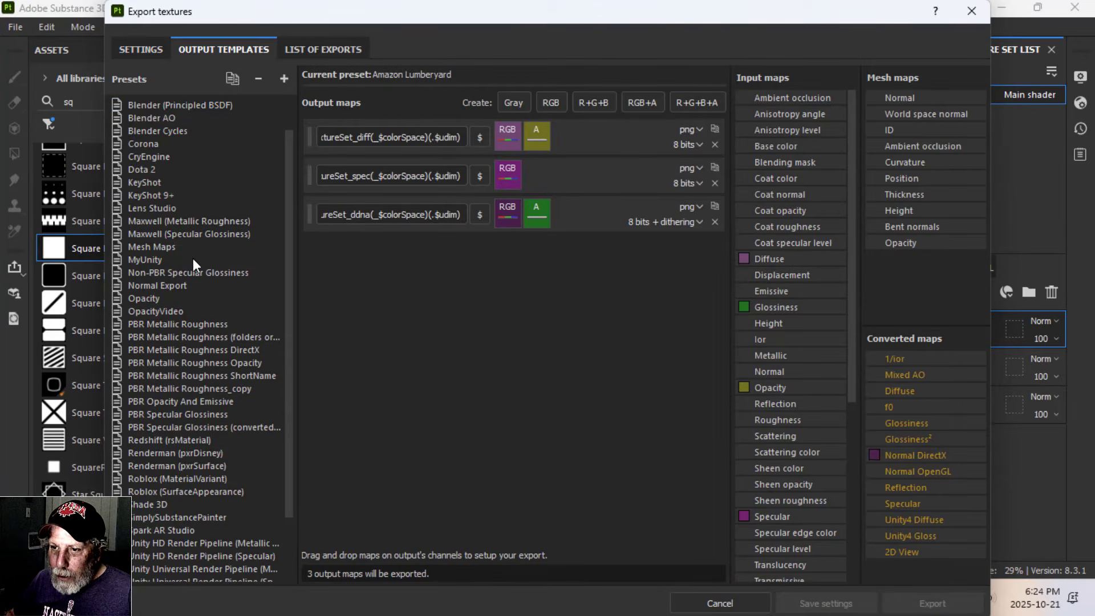
scroll(194, 274, "up", 1)
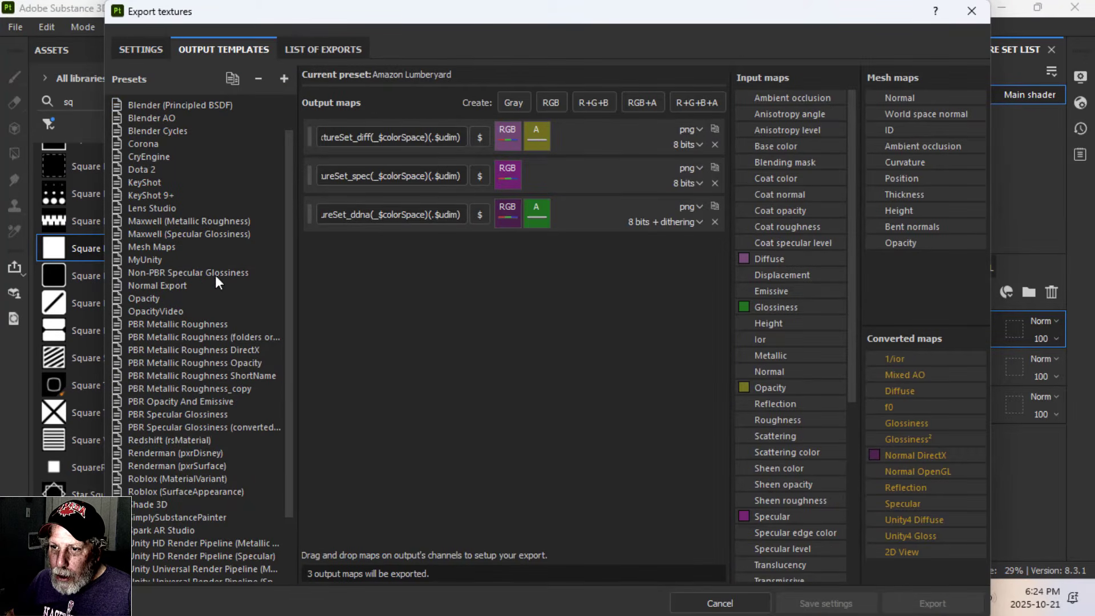
left_click(145, 286)
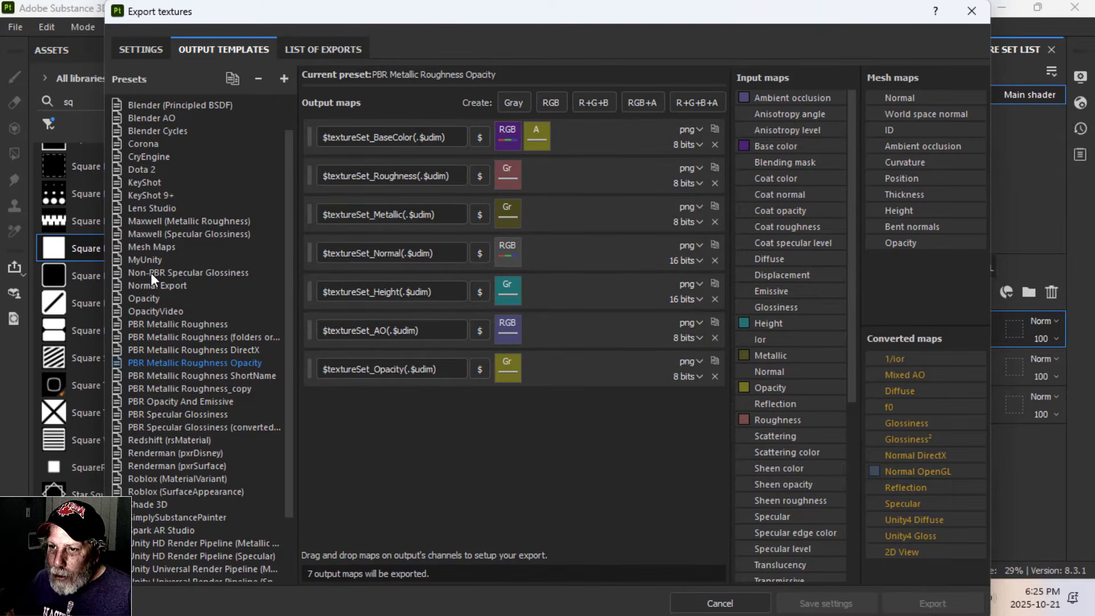
left_click(160, 288)
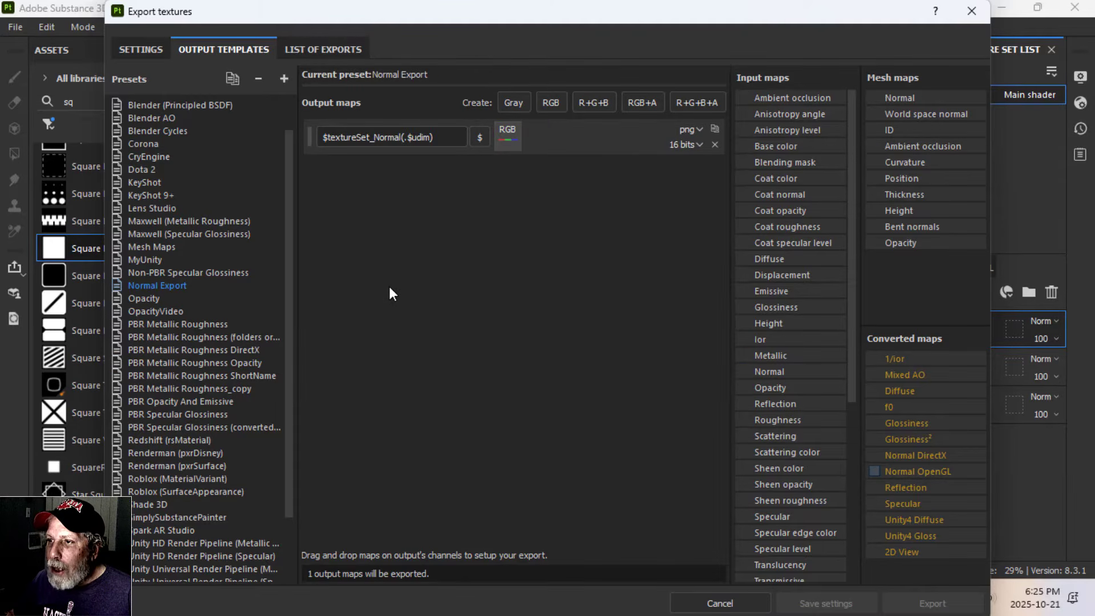
Set the output template for the texture export to Normal Export
left_click(149, 53)
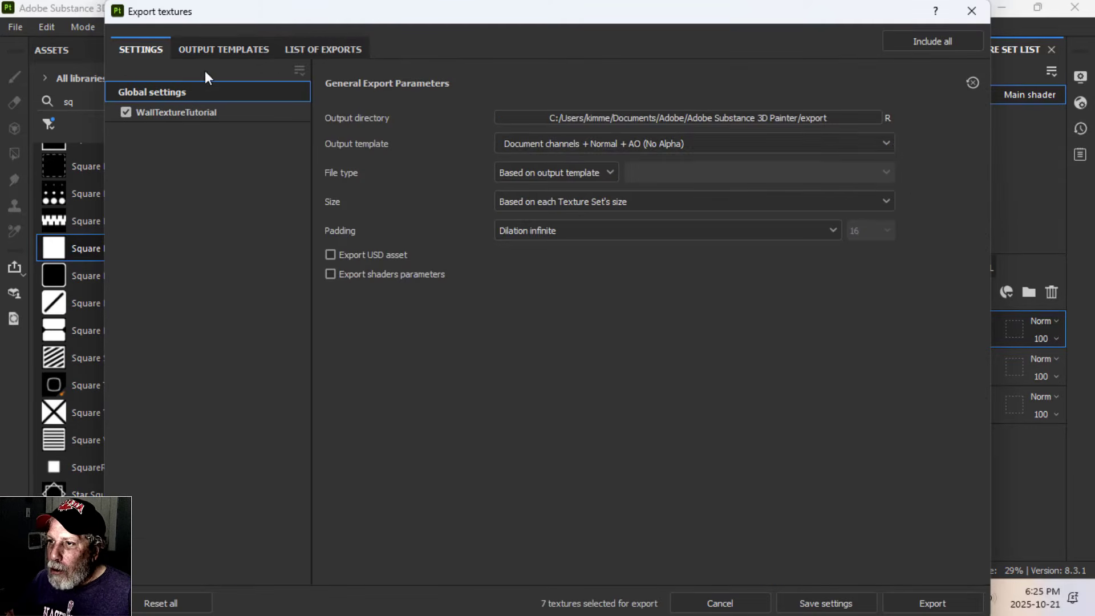
left_click(631, 142)
scroll(584, 218, "down", 2)
scroll(582, 218, "up", 2)
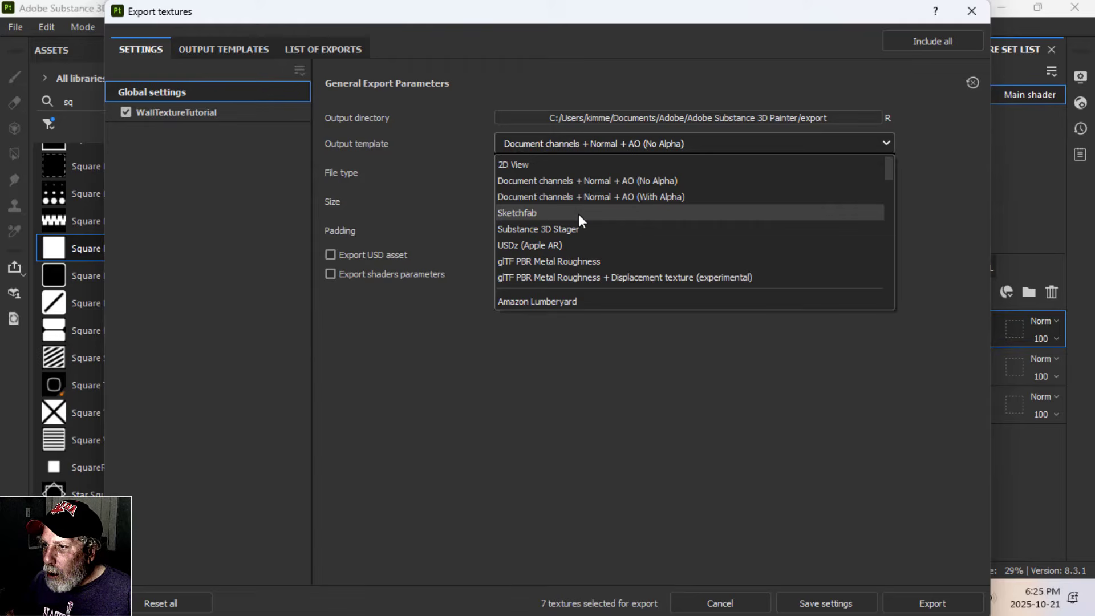
scroll(578, 214, "down", 5)
scroll(579, 214, "down", 2)
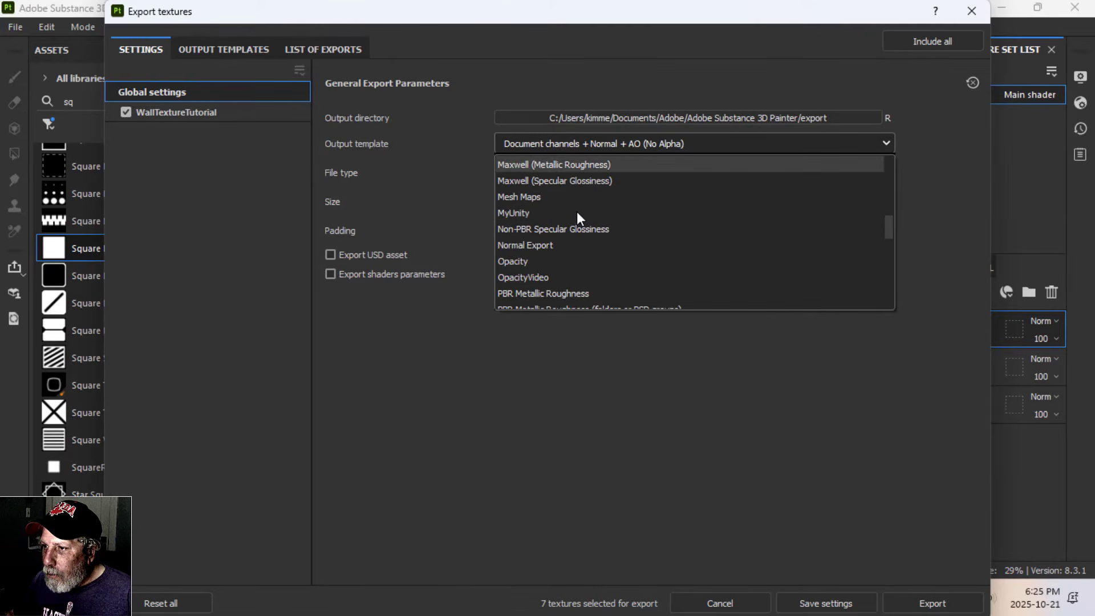
left_click(538, 244)
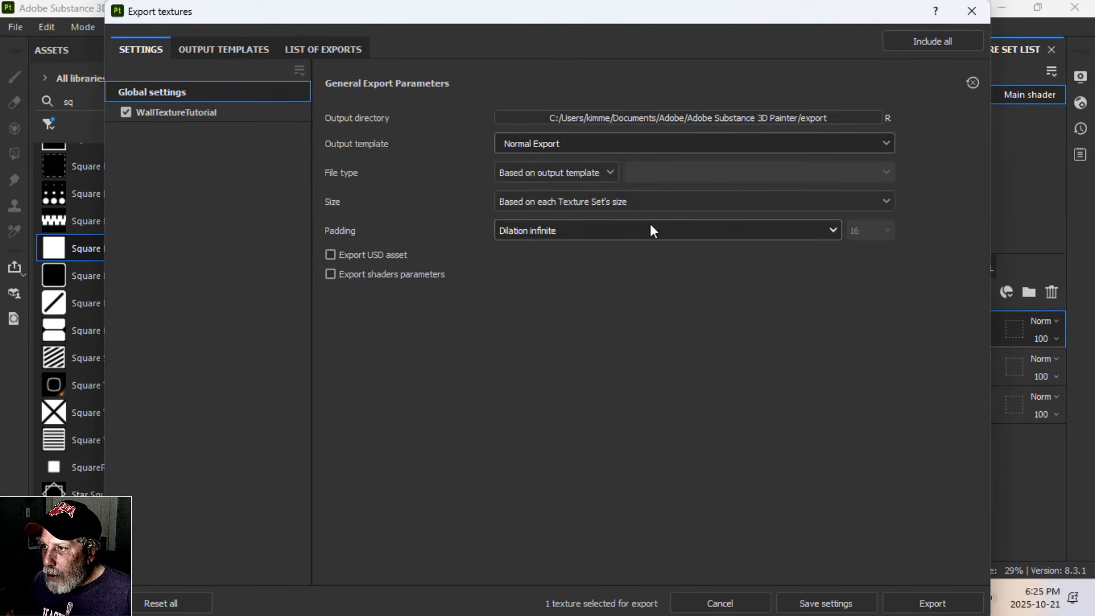
Set the output directory to the Desktop, export the wall's normal map there and close the export window
left_click(624, 118)
left_click(206, 184)
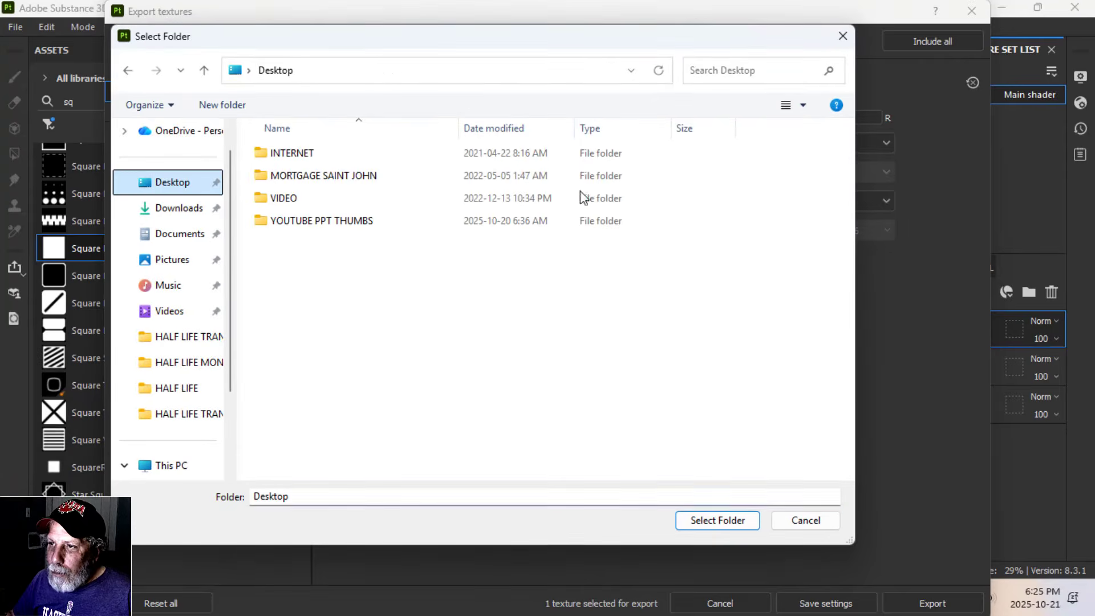
left_click(717, 520)
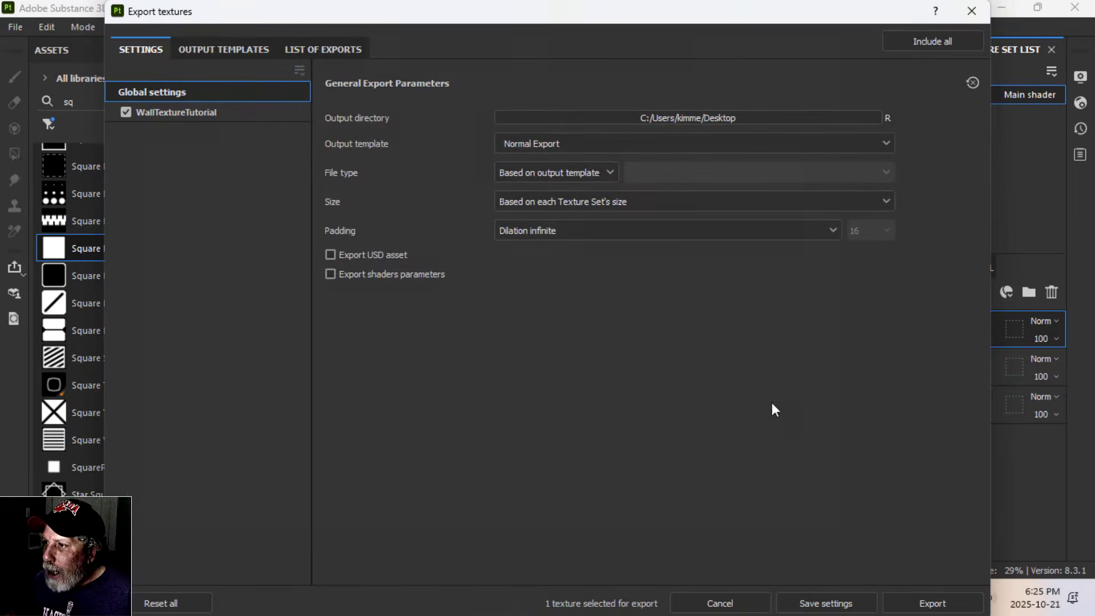
left_click_drag(691, 2, 583, 18)
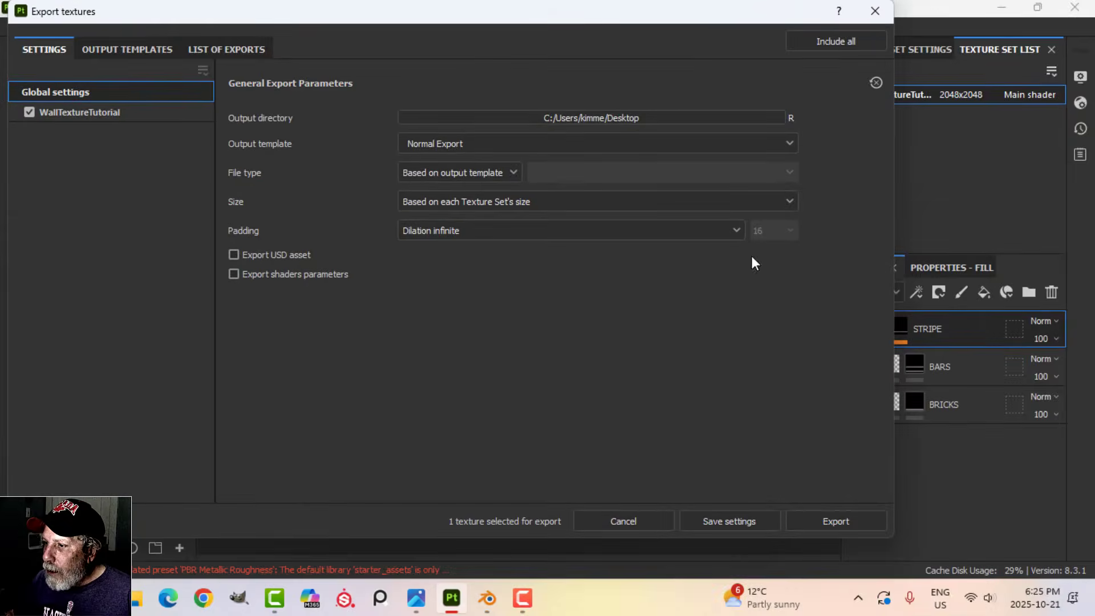
left_click(840, 522)
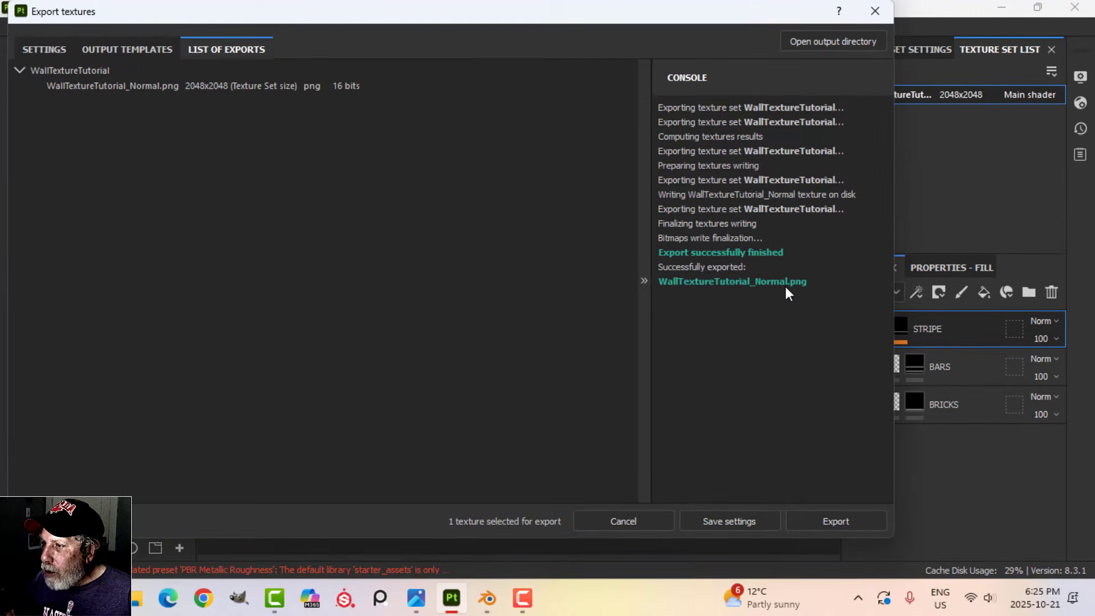
left_click(875, 11)
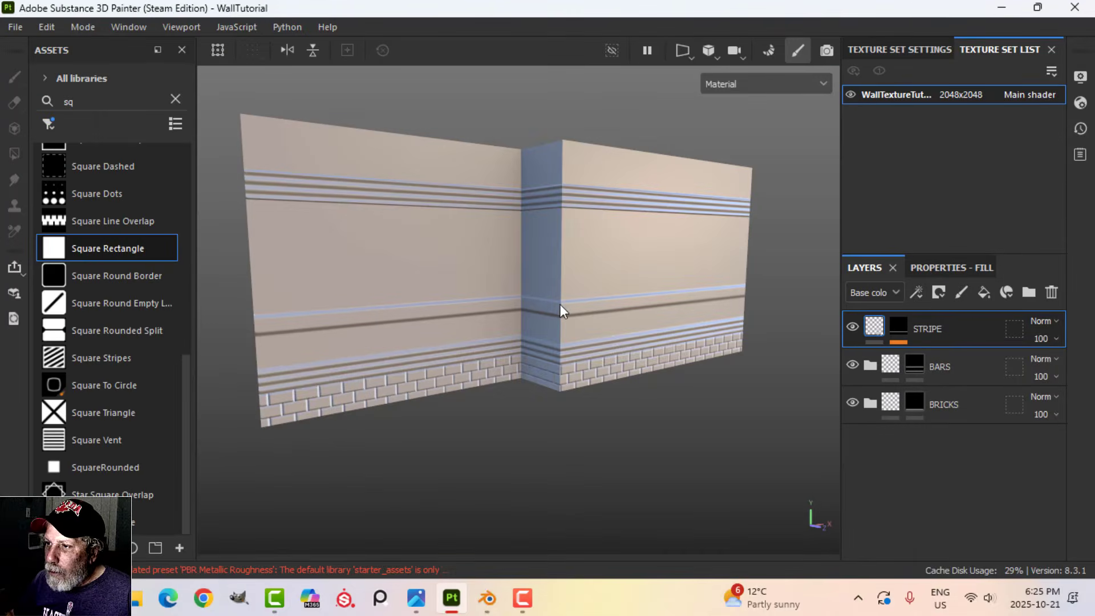
Show the wall's mesh maps and add WallTextureTutorial_Normal.png from the Desktop as a resource to import
left_click(912, 50)
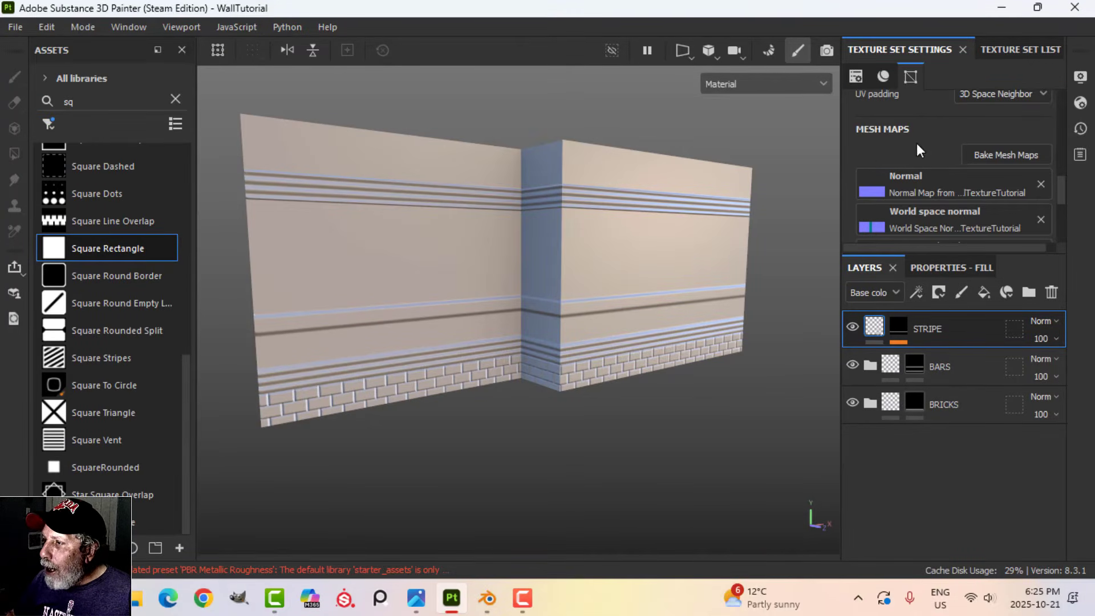
scroll(916, 142, "down", 1)
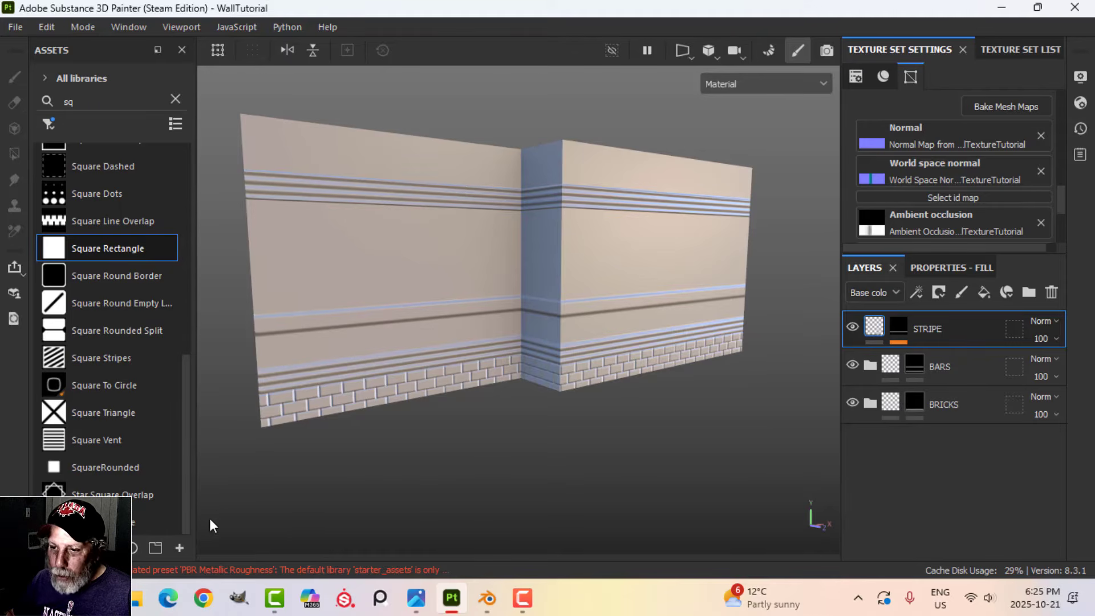
left_click(178, 548)
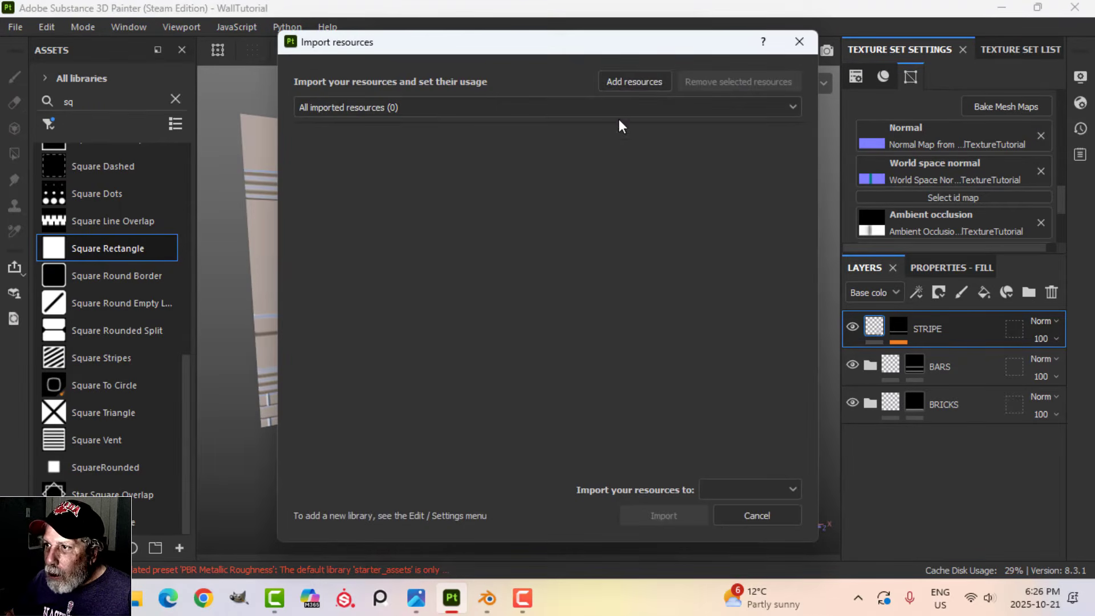
left_click(633, 81)
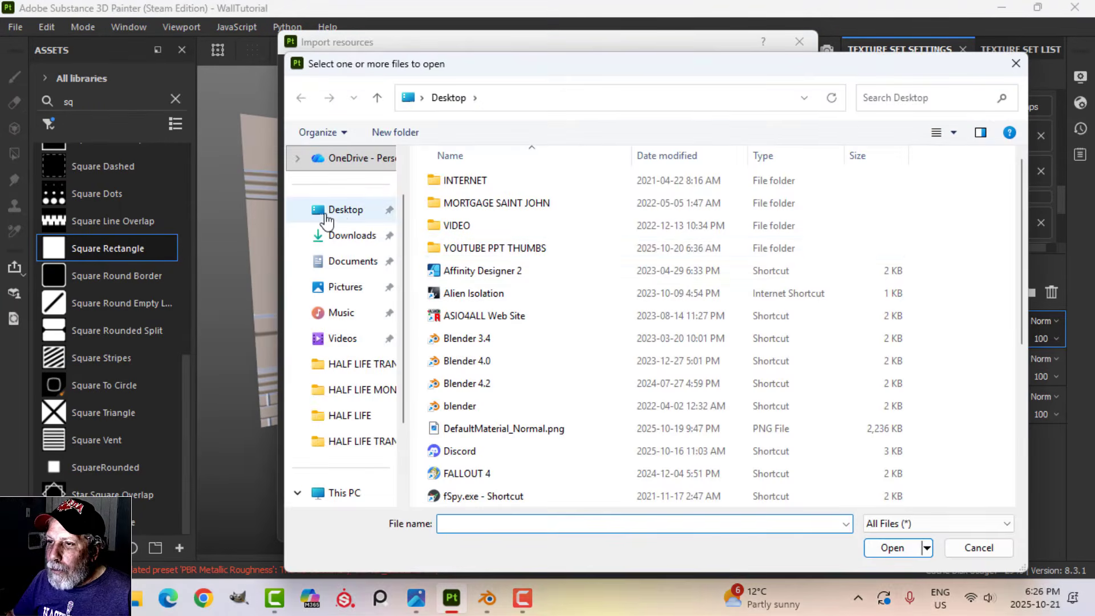
left_click(324, 215)
scroll(586, 354, "down", 4)
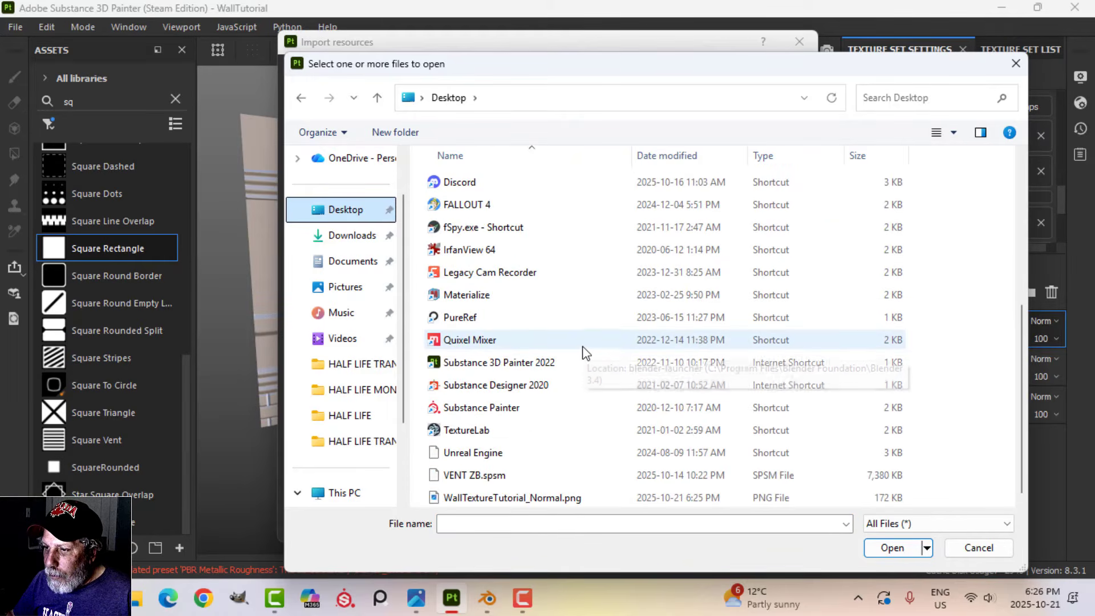
left_click(553, 499)
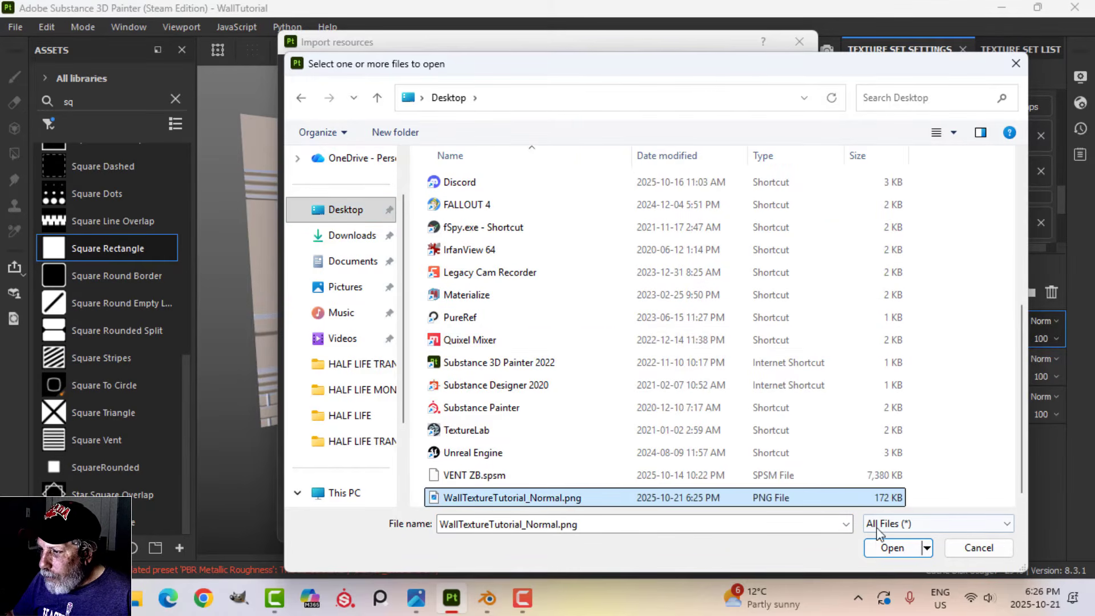
left_click(893, 548)
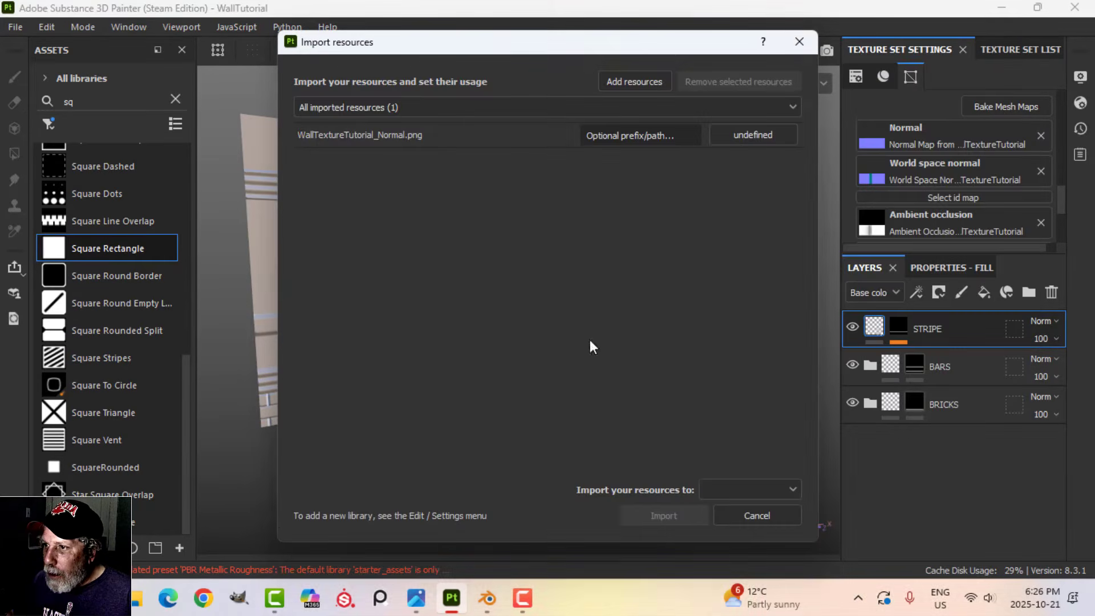
Define the normal map file as a texture and import it into the current session
left_click(755, 137)
left_click(786, 197)
left_click(747, 491)
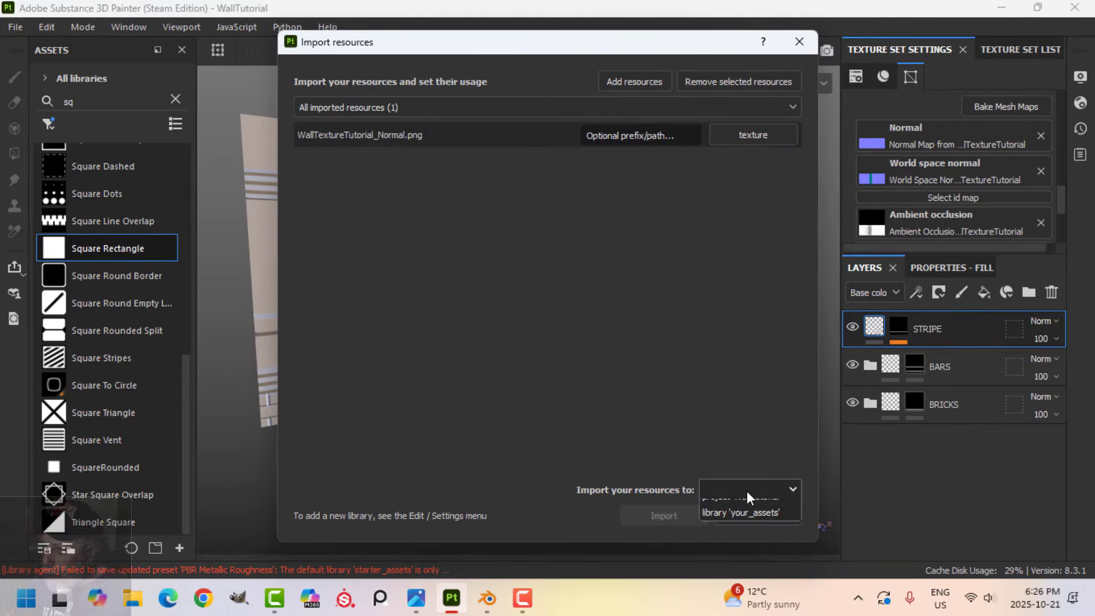
left_click(730, 509)
left_click(666, 518)
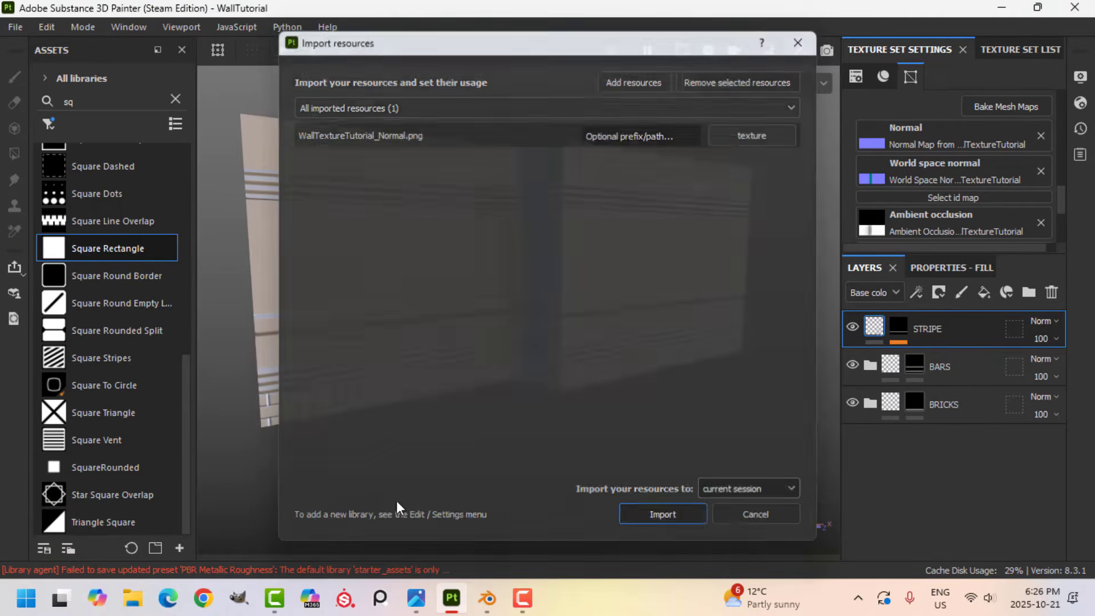
Assign the imported WallTextureTutorial_Normal texture as the wall's Normal mesh map
mouse_move(117, 518)
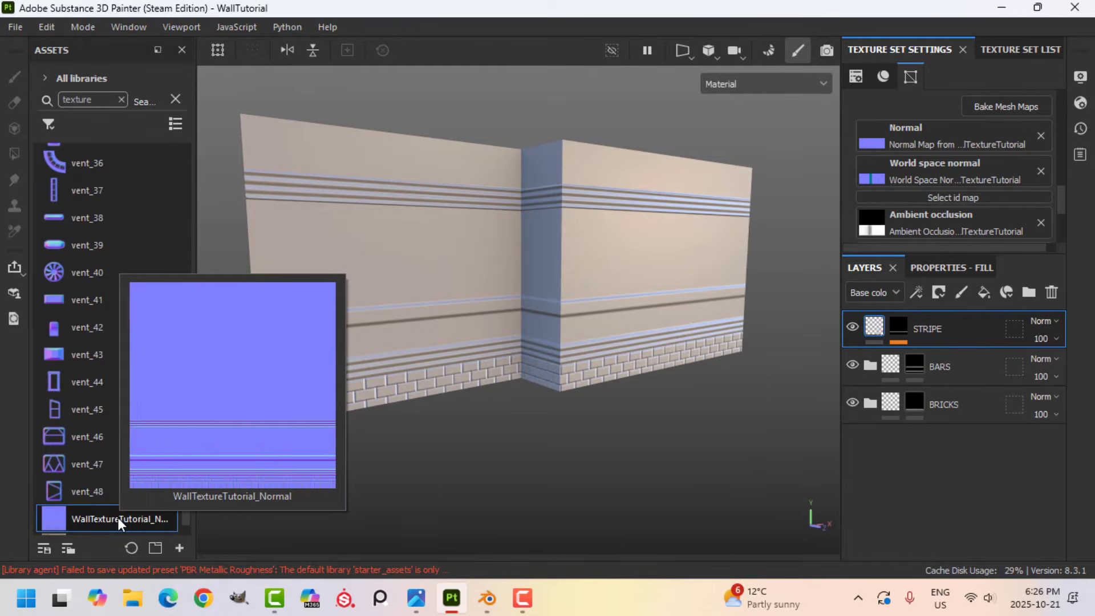
left_click_drag(118, 518, 924, 179)
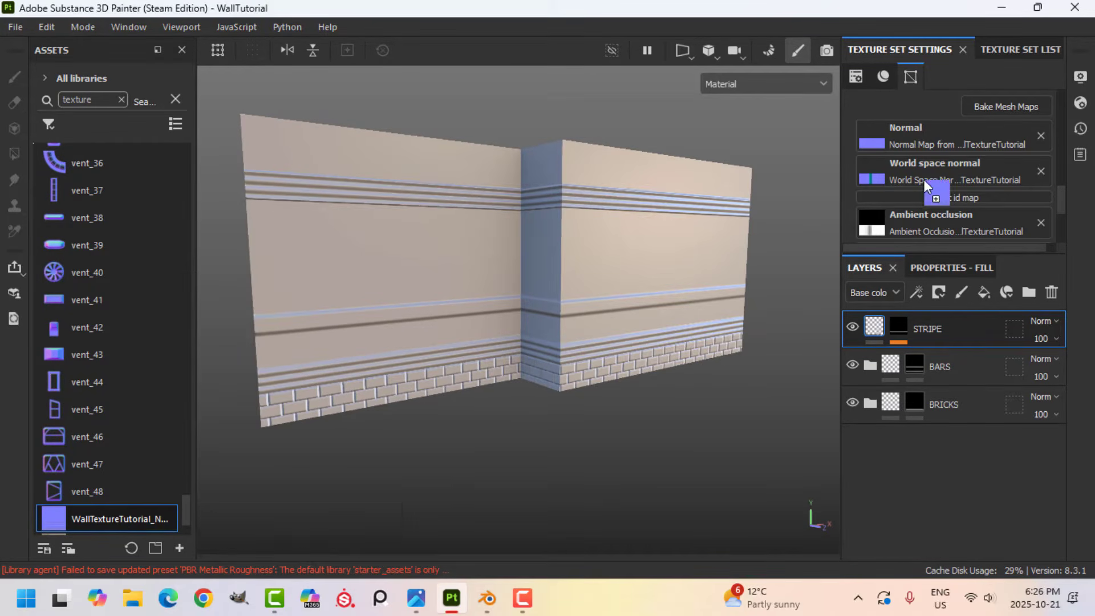
left_click_drag(944, 135, 943, 134)
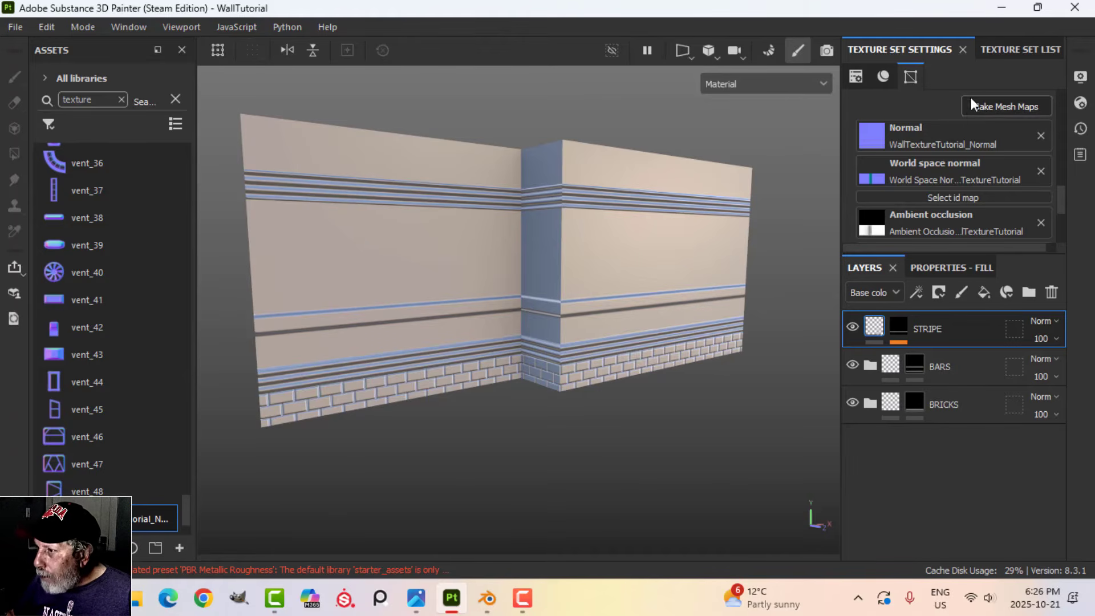
Hide the STRIPE layer and the BARS and BRICKS folders
left_click(850, 329)
left_click(854, 364)
left_click(855, 401)
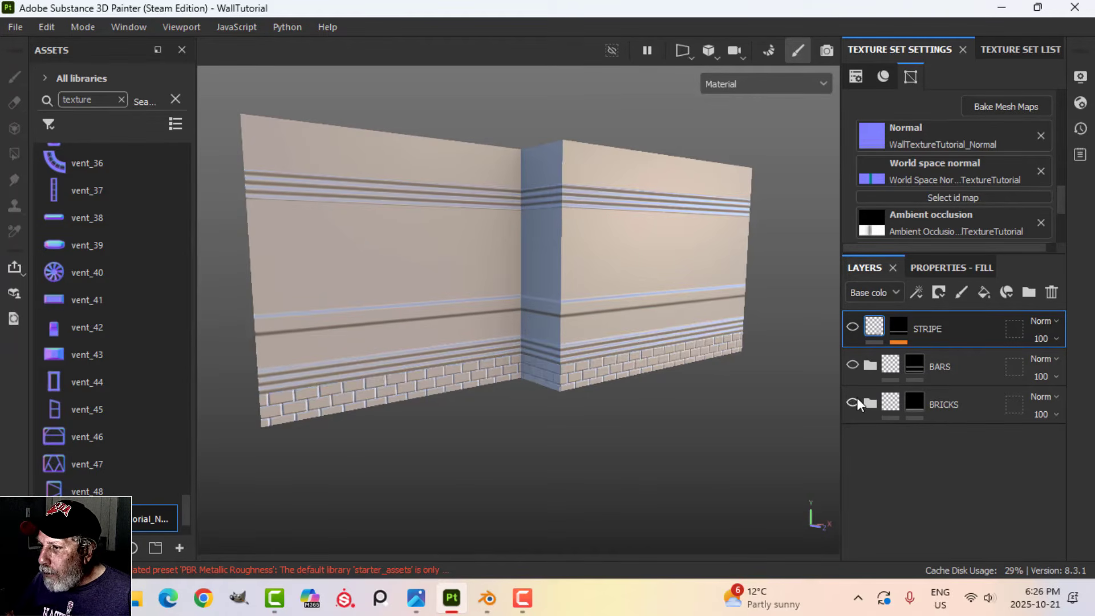
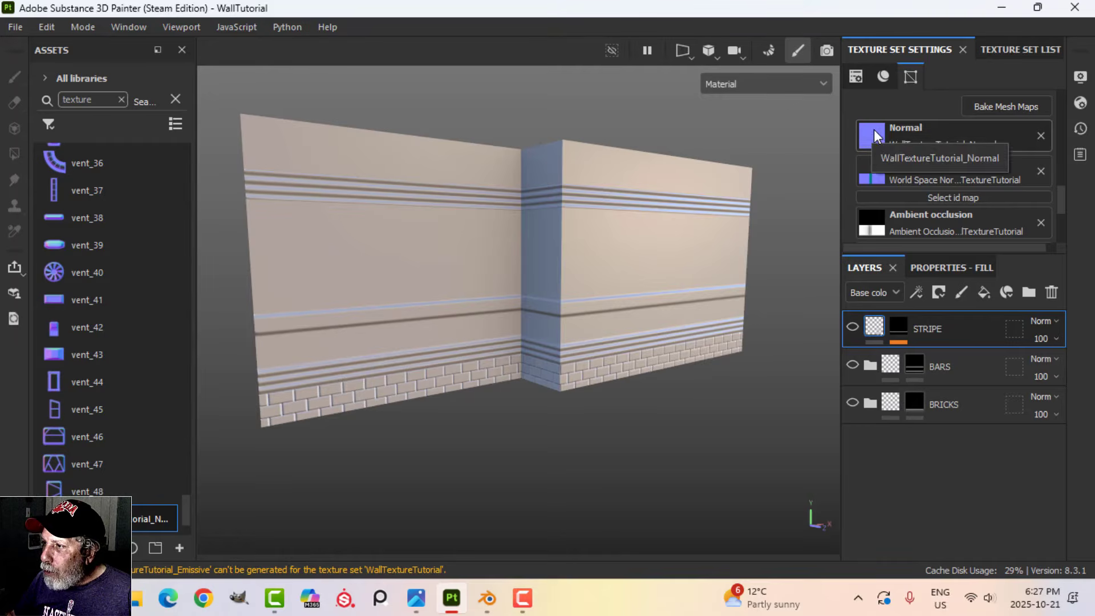
Exclude the Normal map from baking and rebake the wall's other selected mesh maps at 2048
left_click(992, 106)
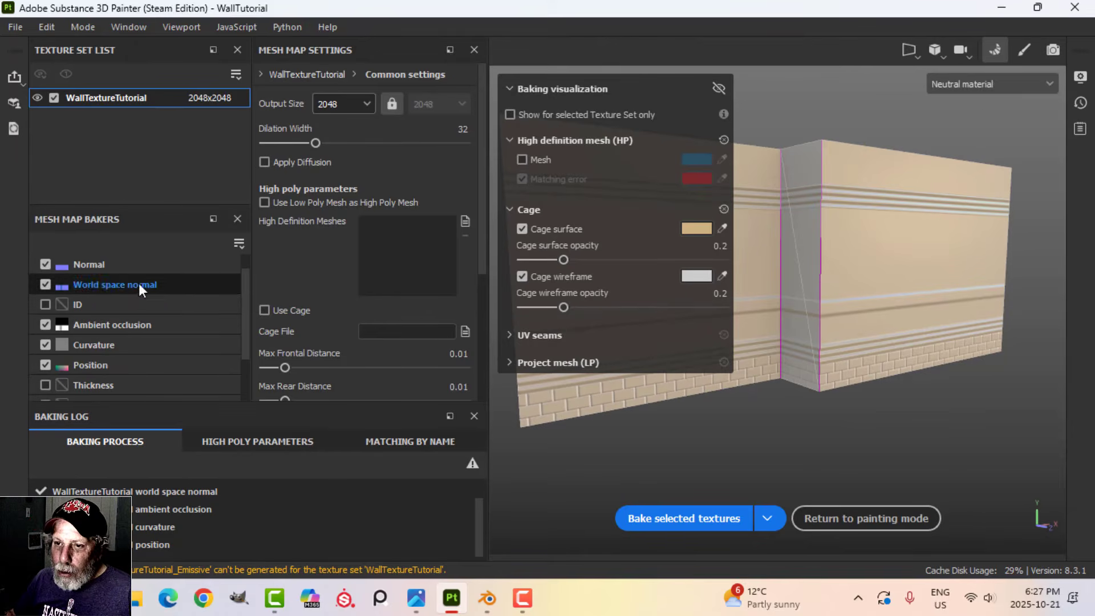
left_click(45, 264)
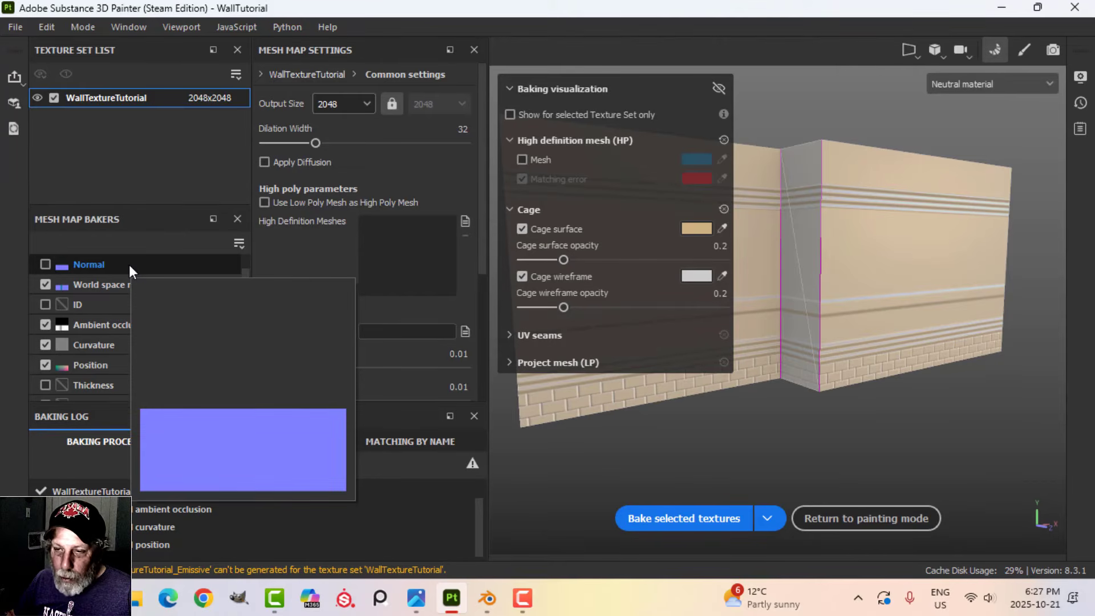
left_click(710, 520)
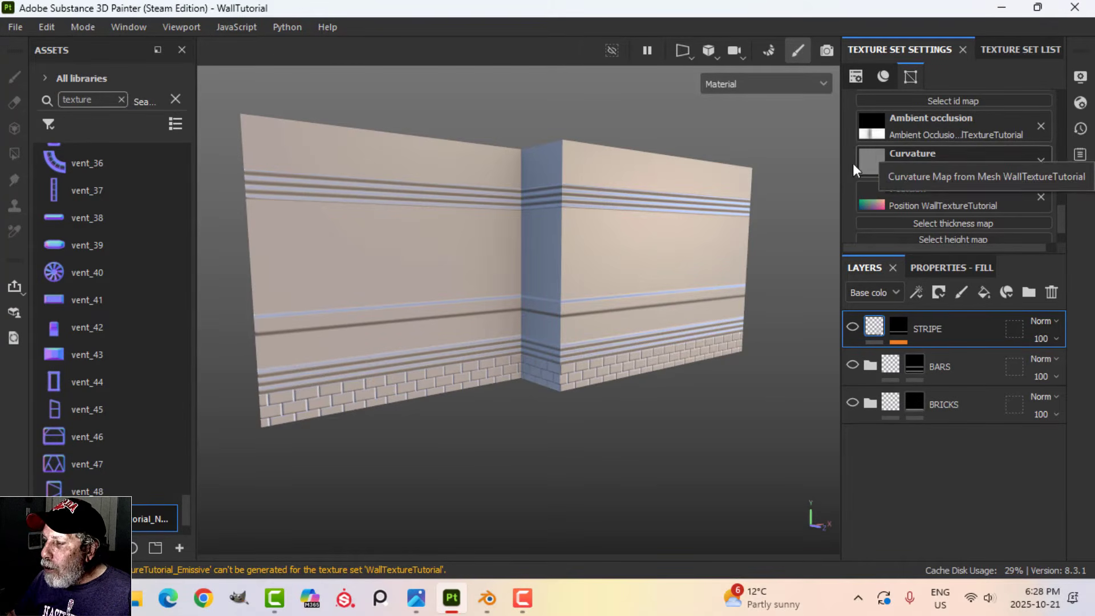
scroll(633, 362, "up", 4)
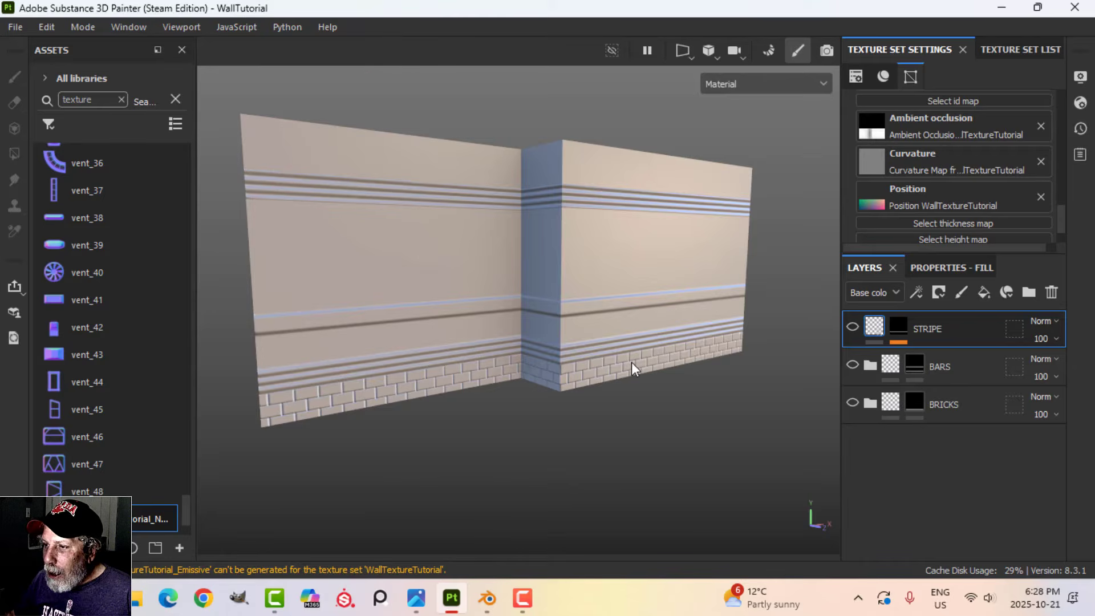
Clear the old asset search, filter the assets to materials only and search for CONC
mouse_move(645, 357)
left_mouse_down("alt")
mouse_move(631, 364)
mouse_move(645, 372)
left_mouse_up("alt")
mouse_move(645, 372)
middle_mouse_down("alt")
mouse_move(629, 386)
mouse_move(642, 387)
middle_mouse_up("alt")
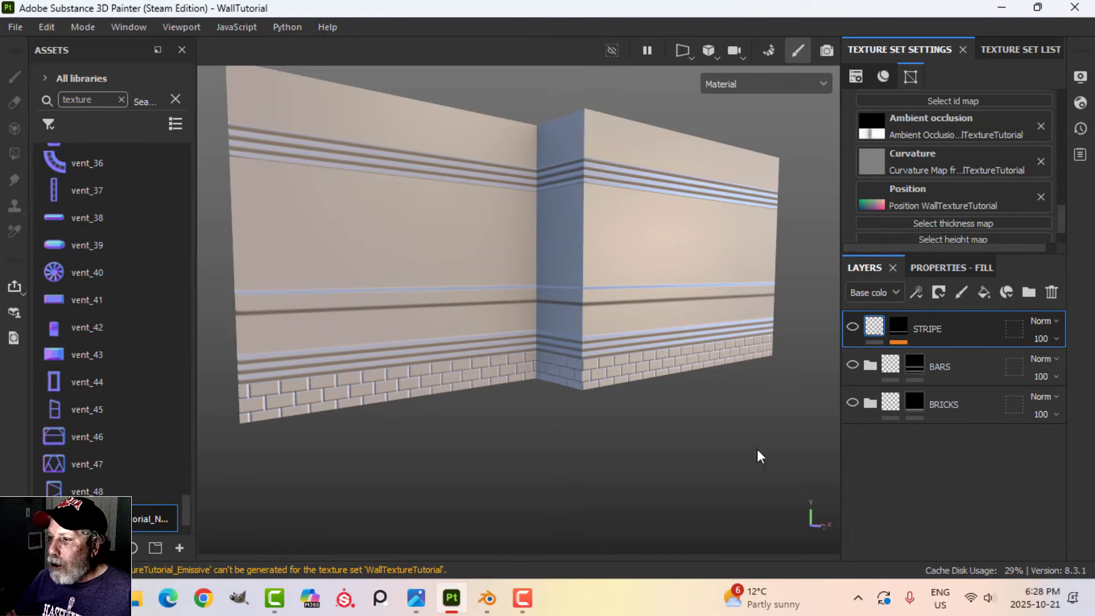
left_click(122, 99)
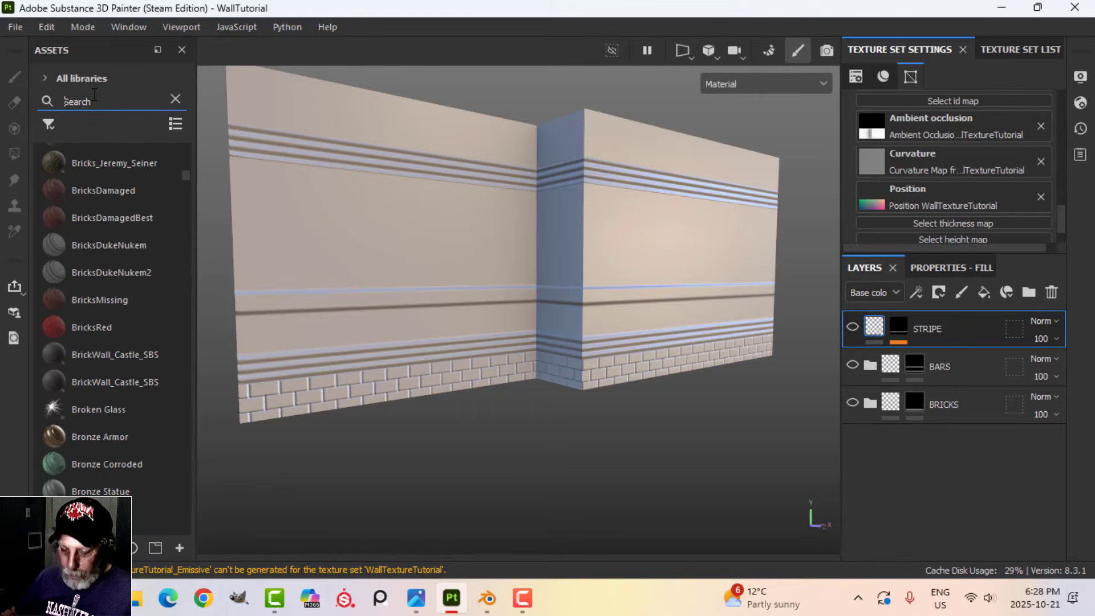
type("M")
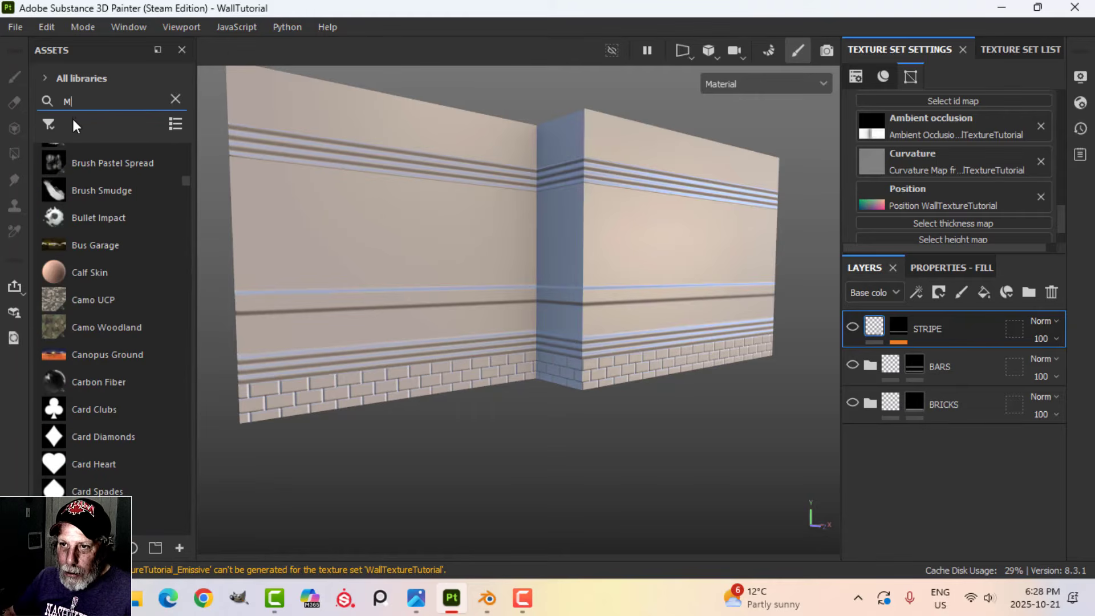
left_click(173, 100)
left_click(48, 123)
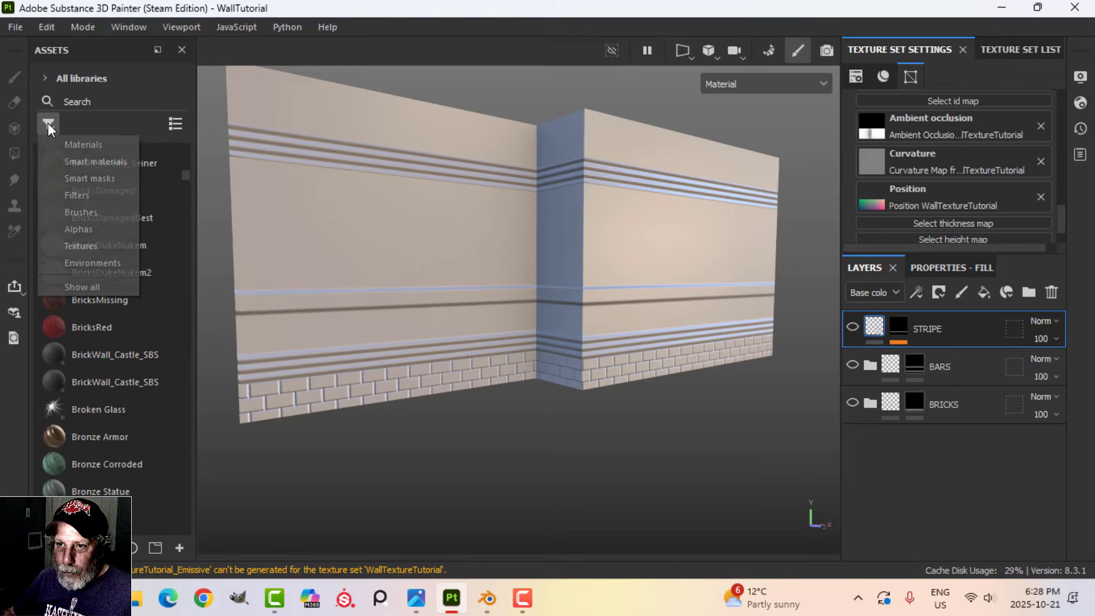
left_click(80, 140)
left_click(88, 101)
type("CONC")
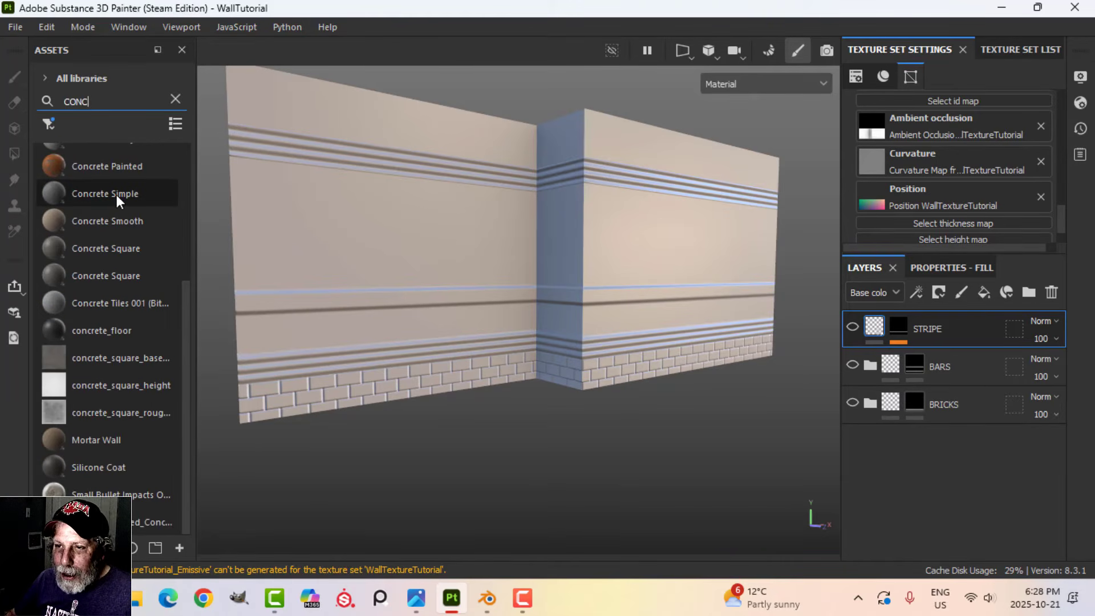
Add the Concrete Simple material as a new layer beneath the BRICKS folder
mouse_move(116, 194)
left_click_drag(115, 194, 929, 474)
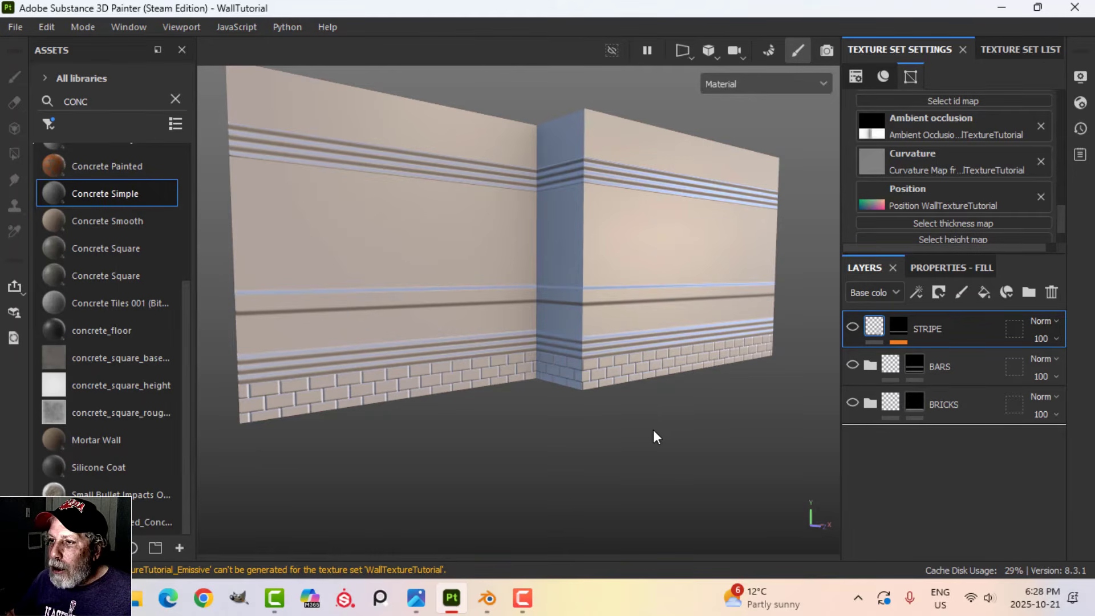
scroll(657, 429, "up", 3)
middle_click_drag(639, 333, 681, 364, "alt")
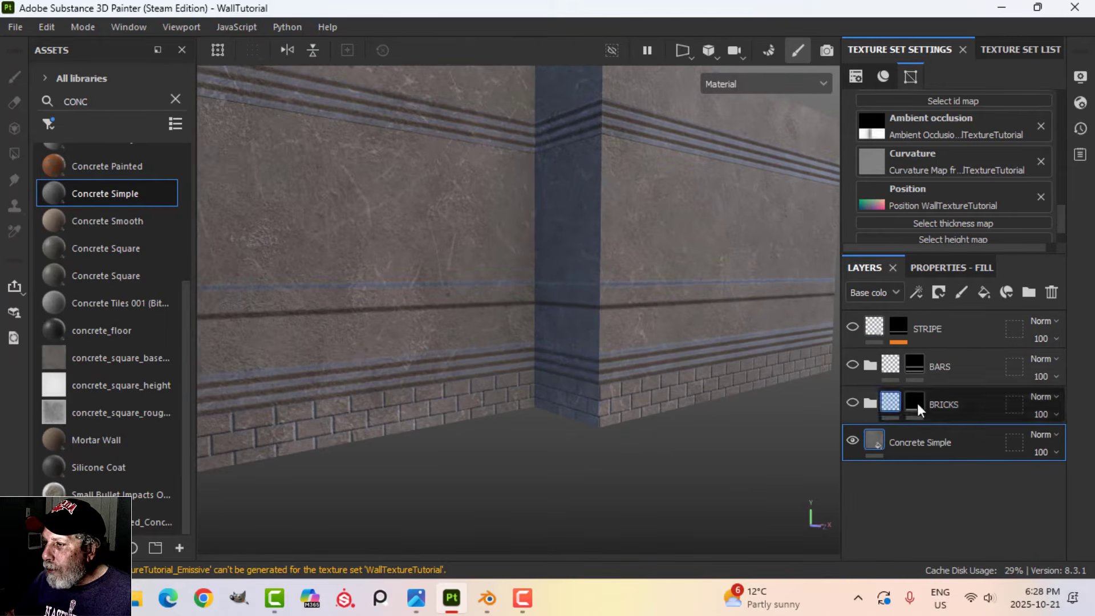
Set the Concrete Simple layer's Cracks to 0 and its Concrete Color to 959595
left_click(954, 273)
scroll(909, 530, "down", 3)
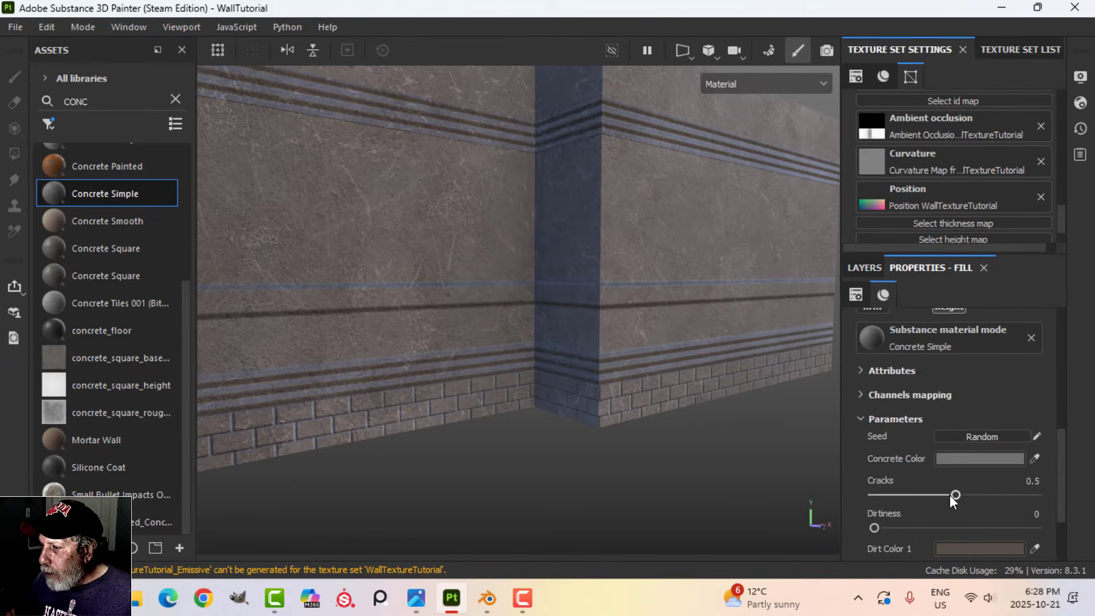
left_click(956, 494)
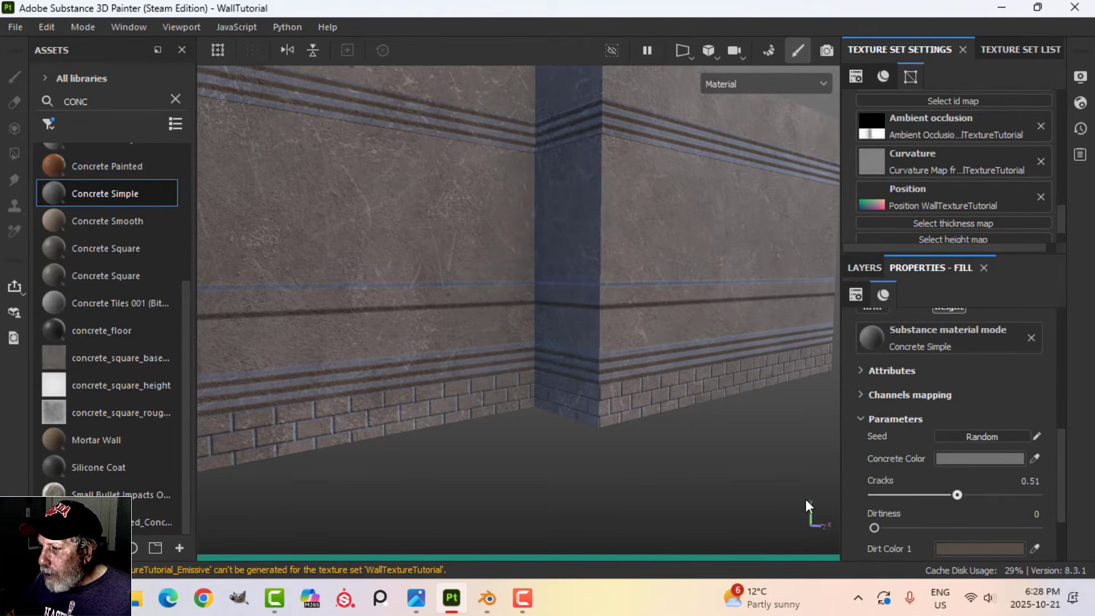
left_click(973, 459)
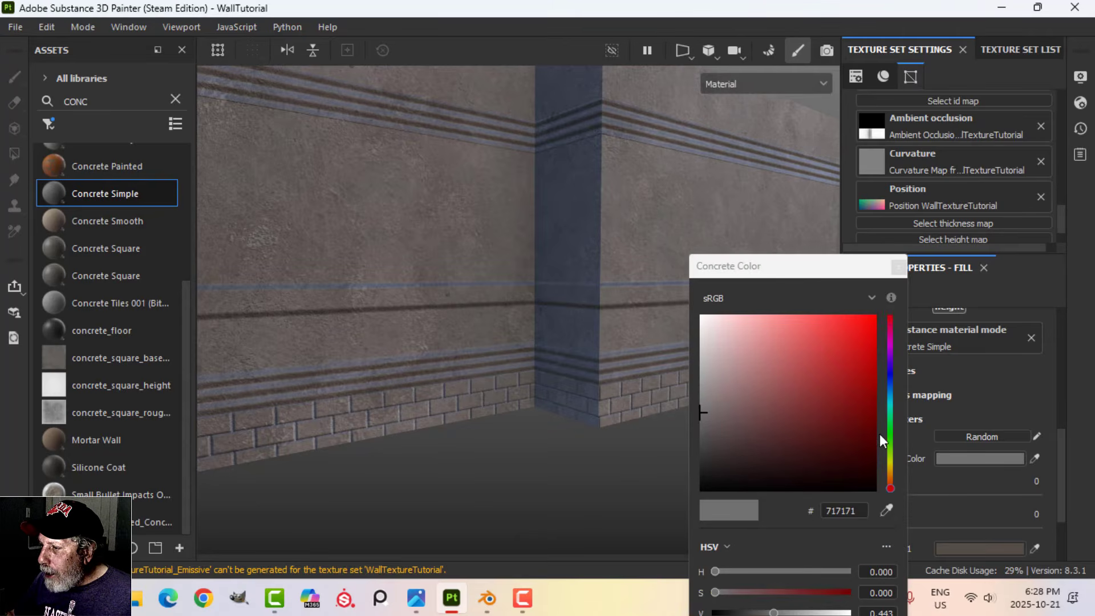
left_click(702, 389)
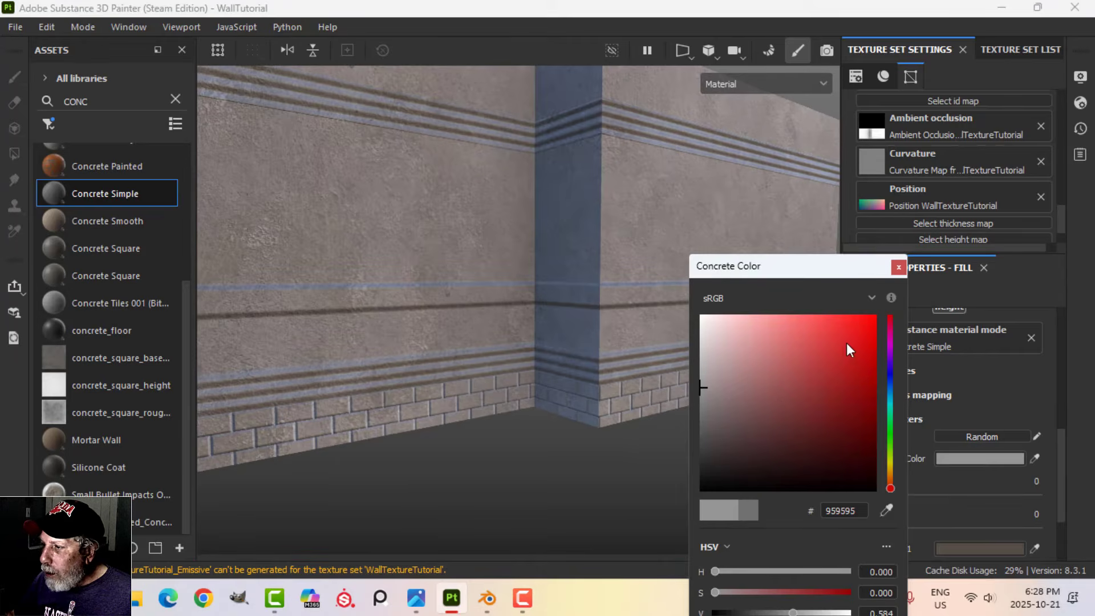
left_click(899, 267)
left_click(867, 267)
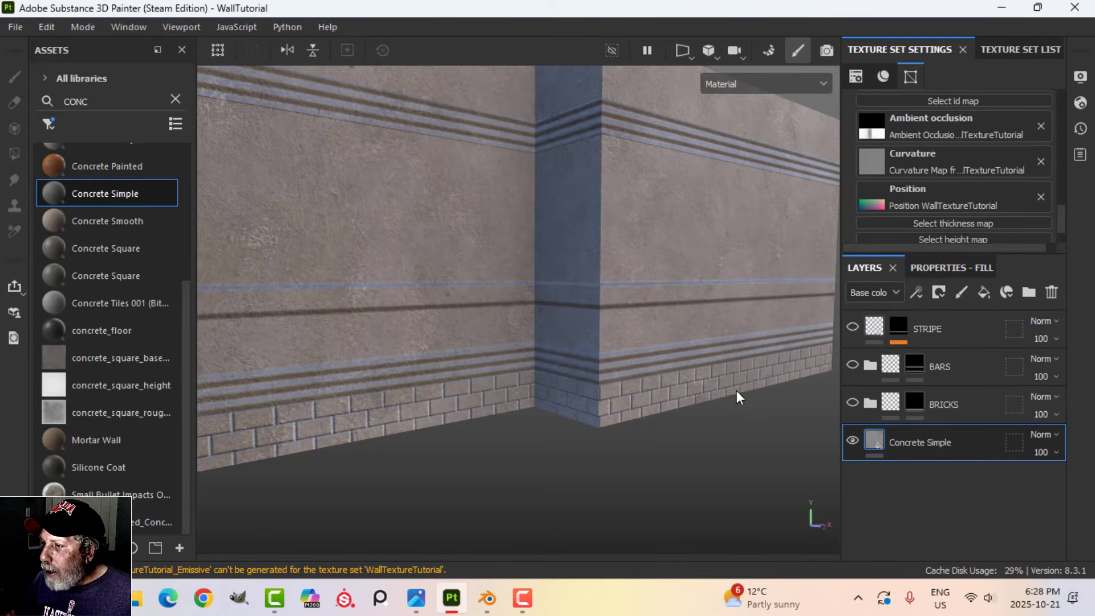
Add a filter to the Concrete Simple layer and choose Blur for it
mouse_move(640, 311)
left_mouse_down("alt")
mouse_move(622, 317)
mouse_move(665, 320)
mouse_move(615, 321)
mouse_move(642, 324)
left_mouse_up("alt")
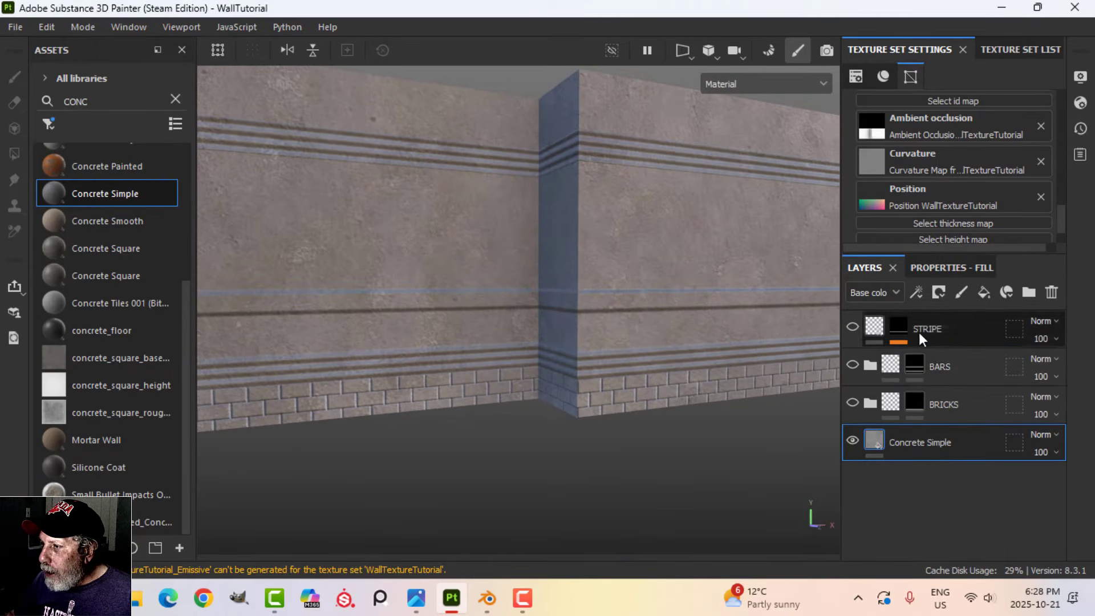
left_click(919, 293)
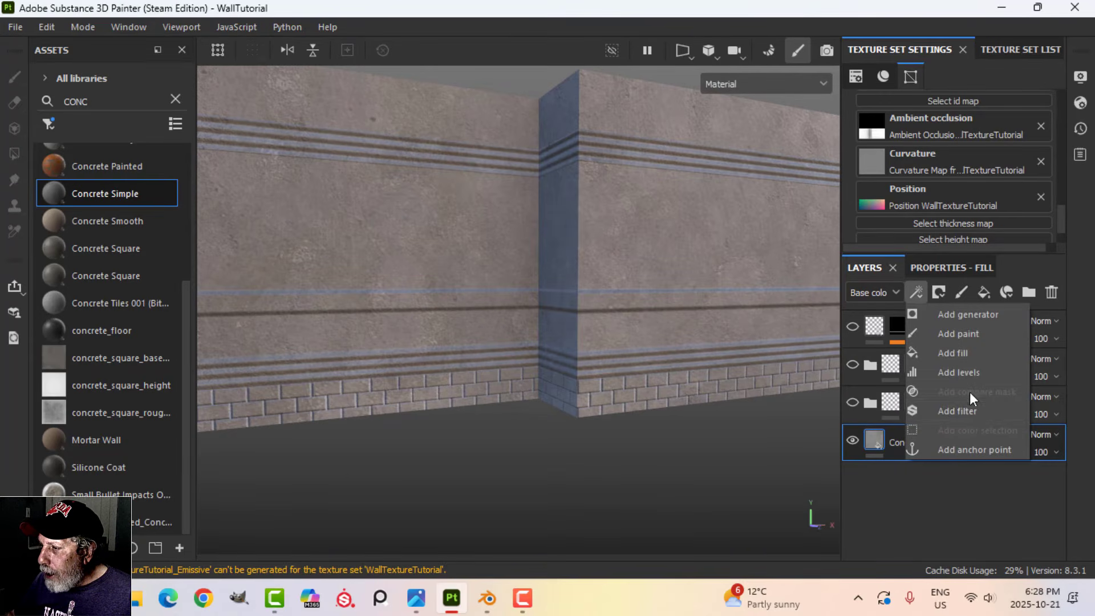
left_click(967, 412)
left_click(946, 266)
left_click(967, 356)
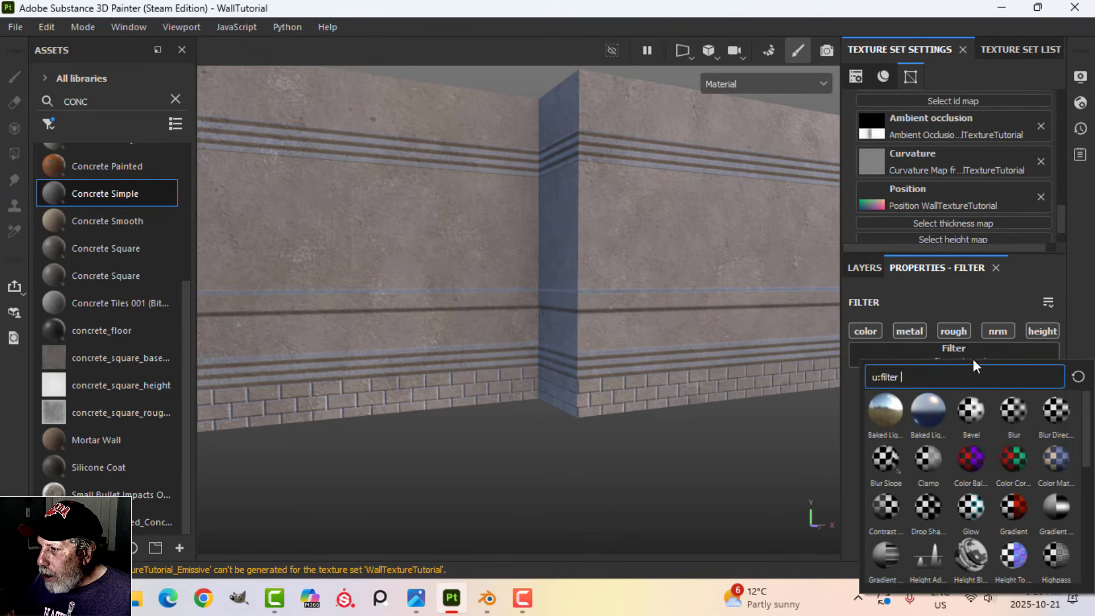
left_click(1011, 416)
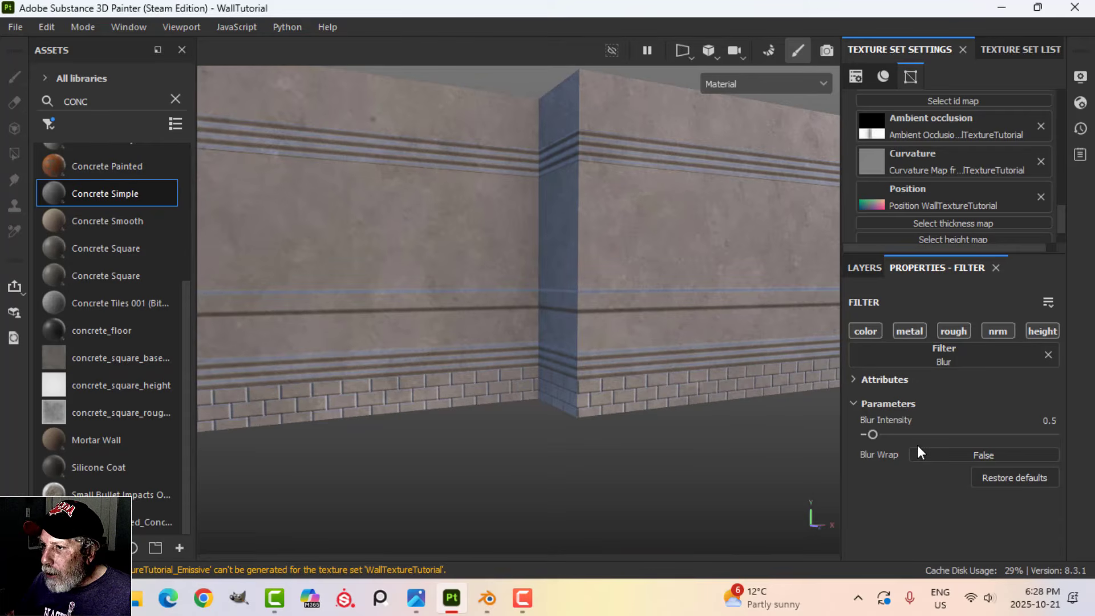
Set the Blur filter's intensity to about 1.52
left_click_drag(875, 436, 891, 436)
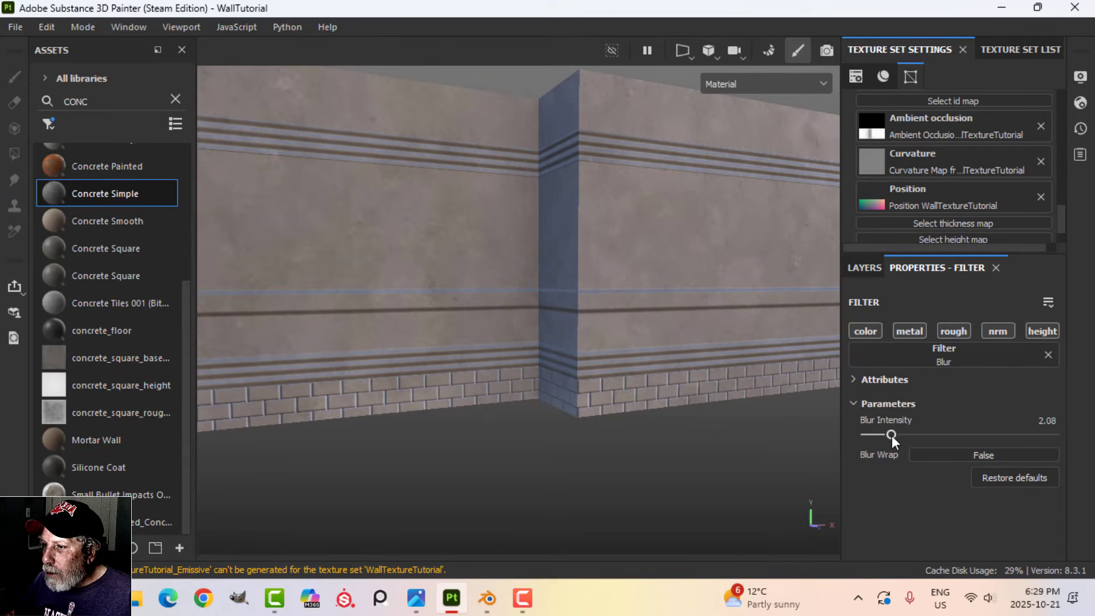
scroll(596, 402, "up", 5)
scroll(582, 296, "down", 3)
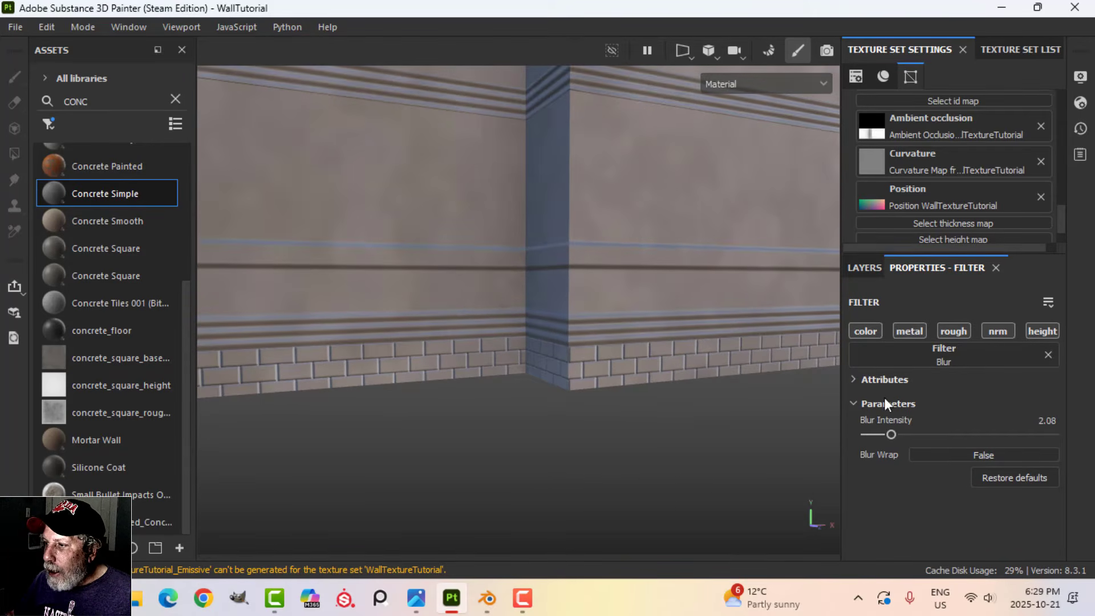
left_click_drag(891, 435, 885, 435)
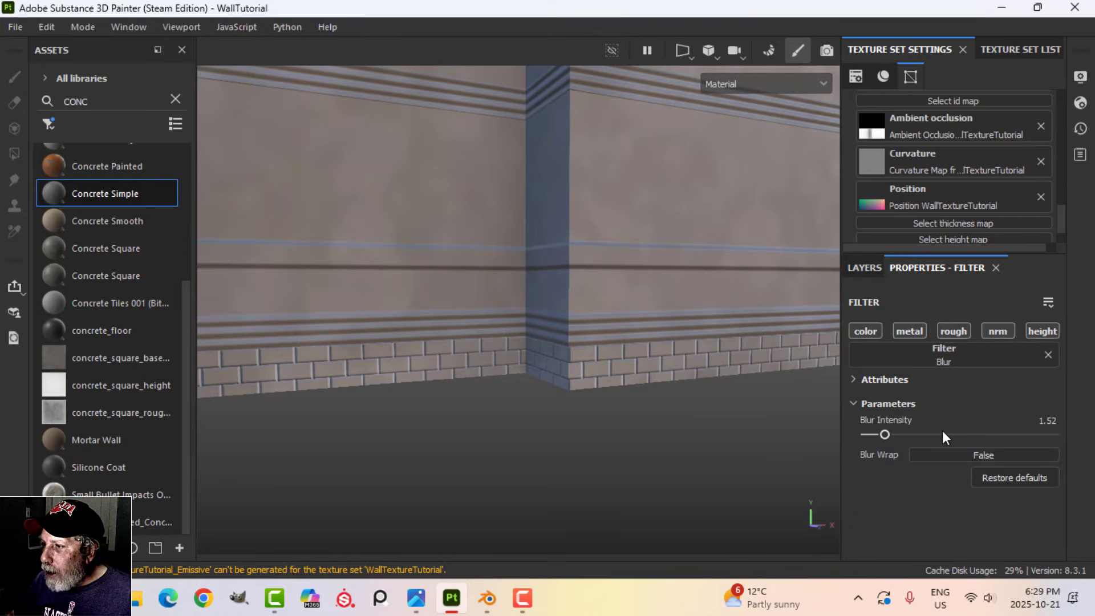
Try a tiling of 3 on the Concrete Simple fill and settle on 2
left_click(866, 268)
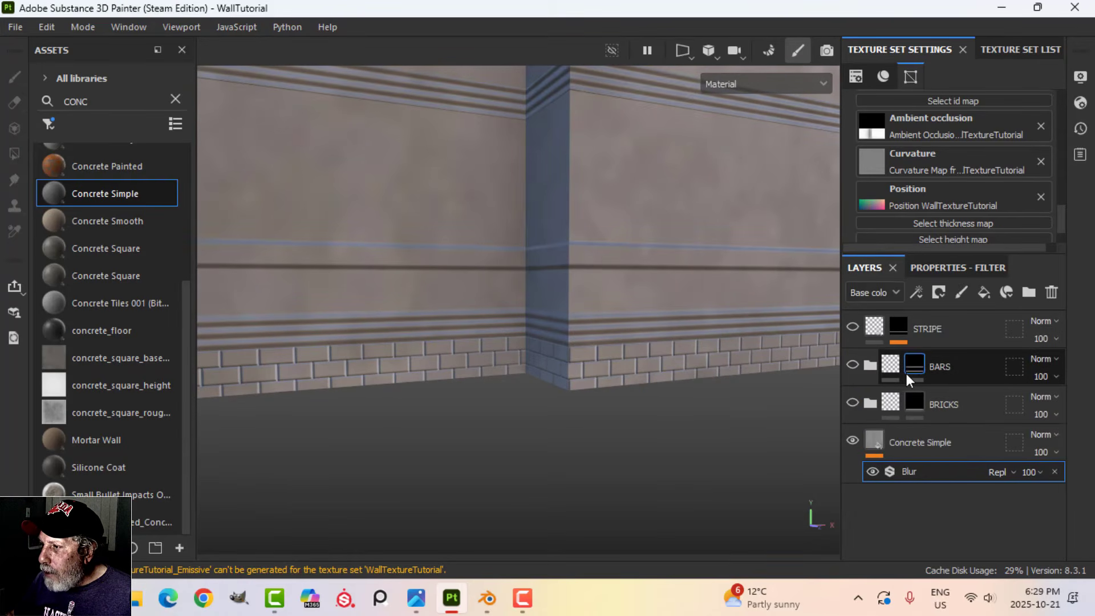
left_click(873, 449)
left_click(953, 268)
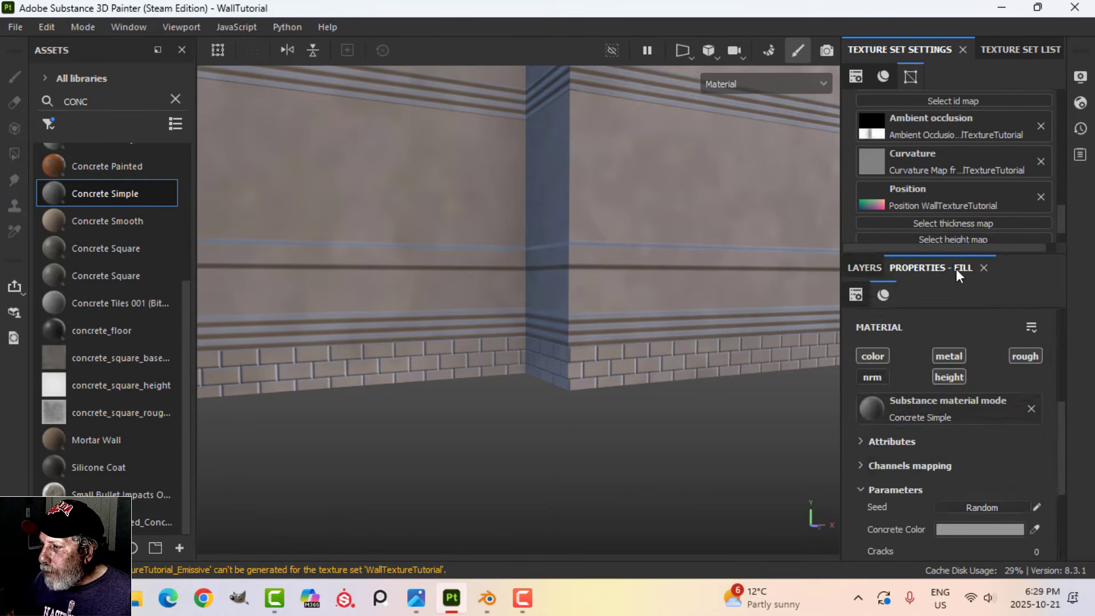
scroll(932, 426, "up", 1)
left_click(945, 411)
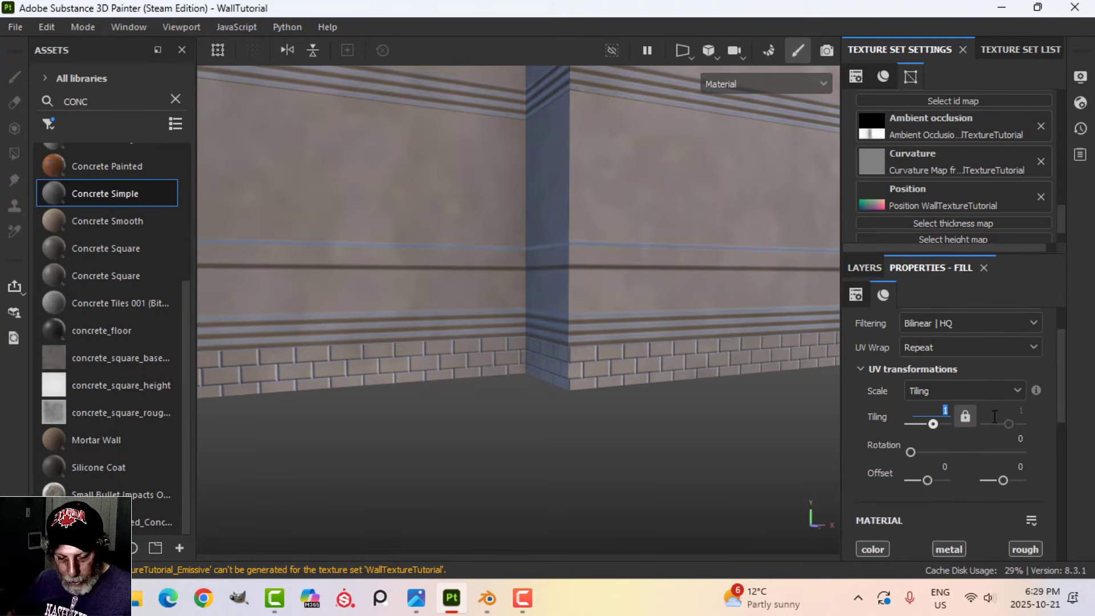
type("3")
key("Return")
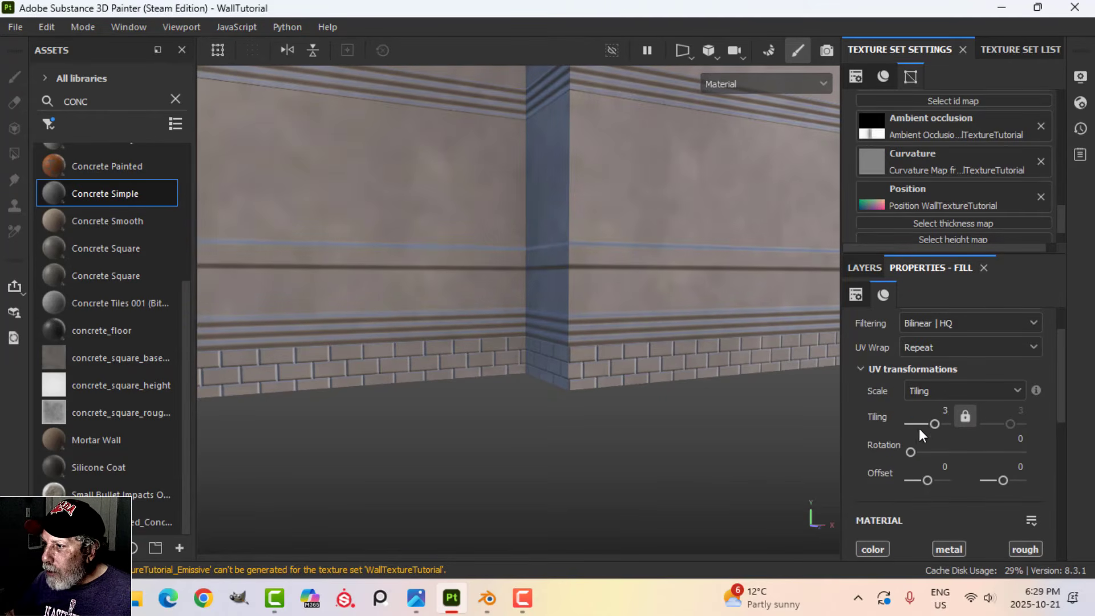
left_click(941, 411)
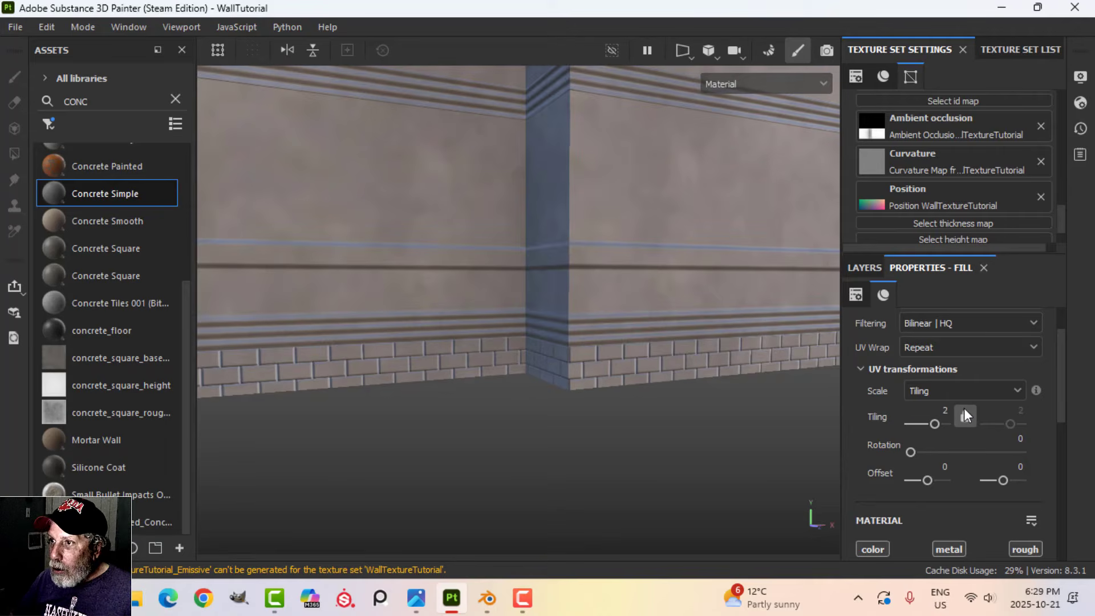
Try a tiling of 5 on the Concrete Simple fill and return it to 2
left_click(945, 411)
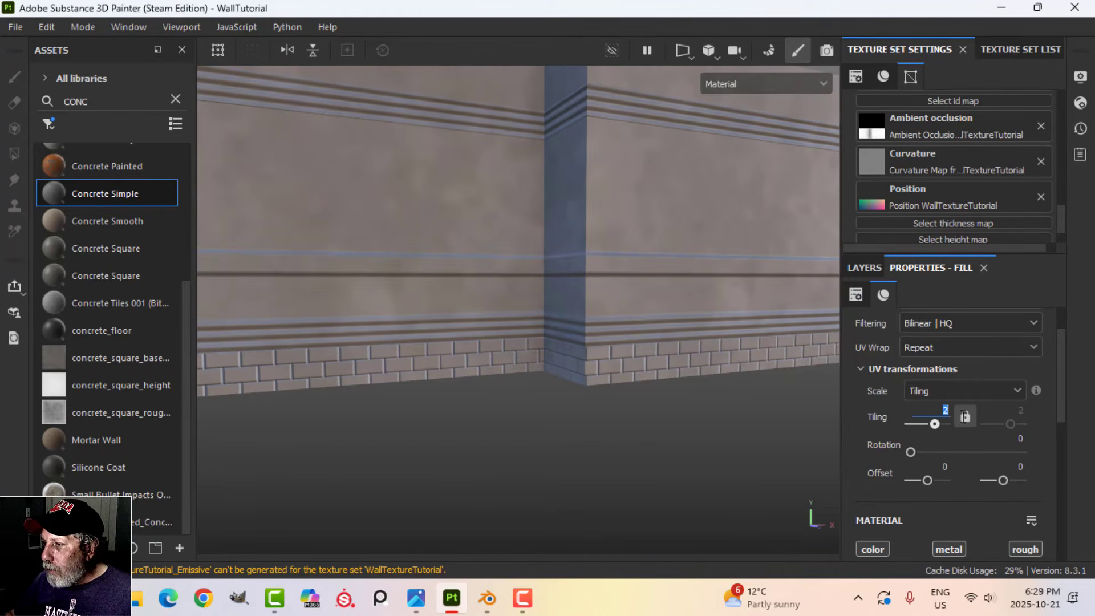
type("5")
key("Return")
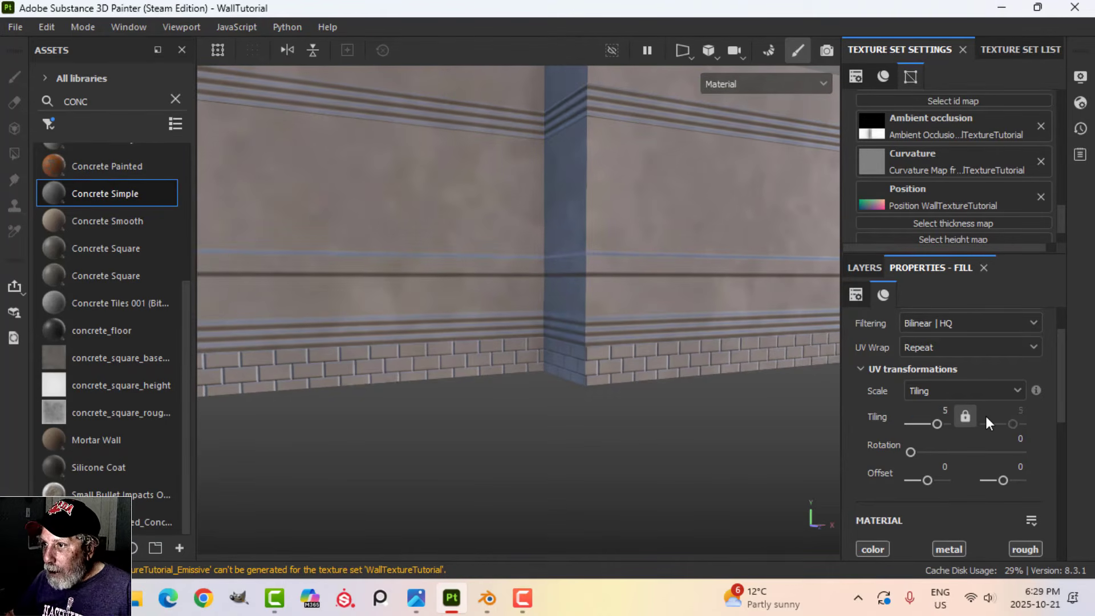
left_click(945, 410)
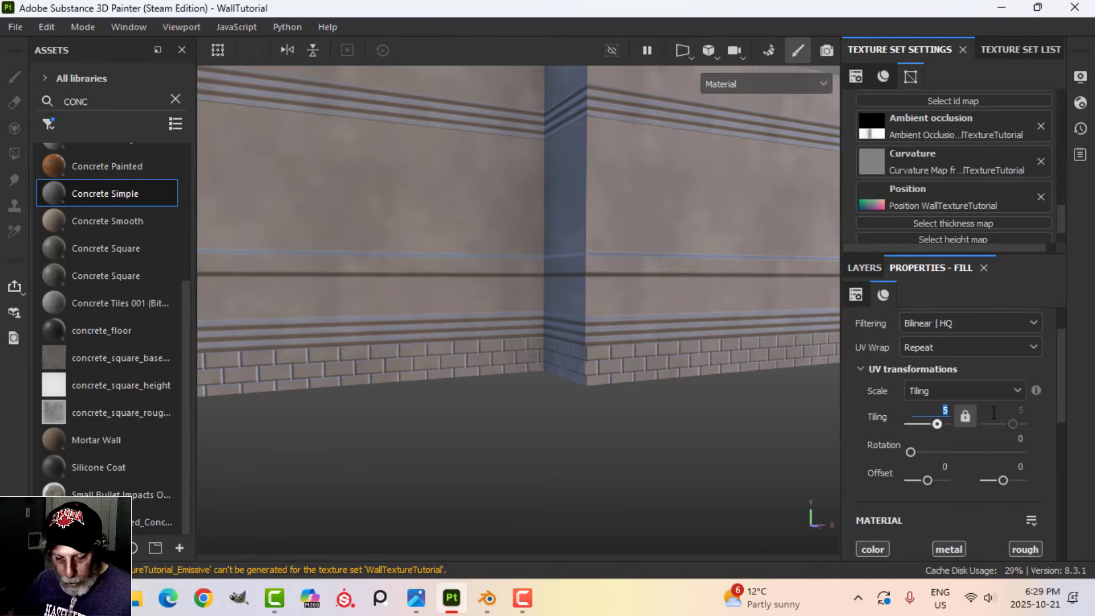
type("2")
key("Return")
Turn off the metal and height channels of the Concrete Simple fill
scroll(929, 494, "down", 5)
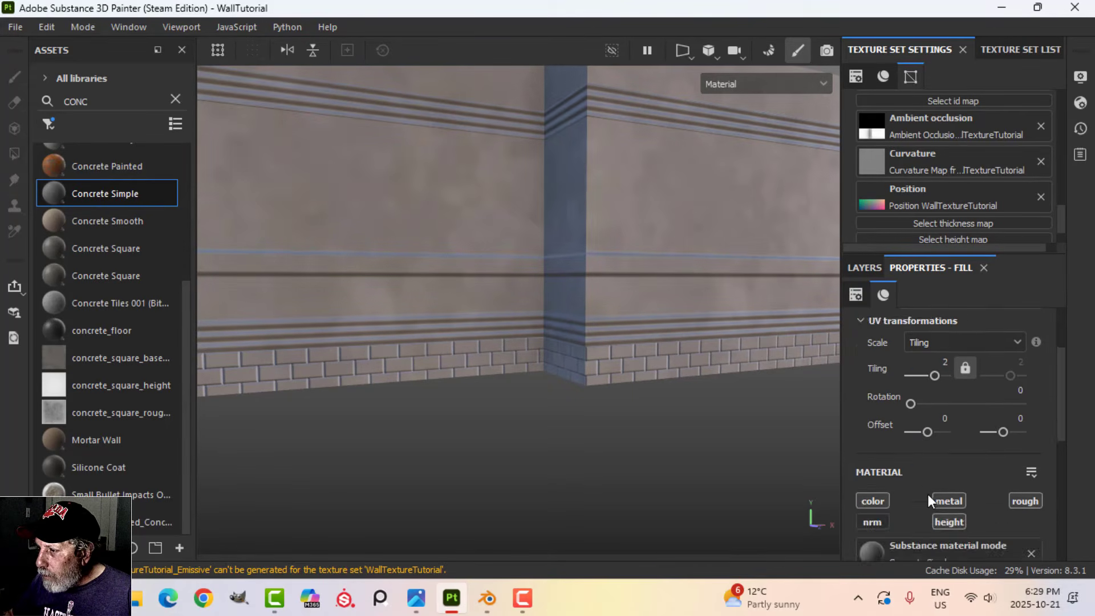
scroll(924, 495, "down", 3)
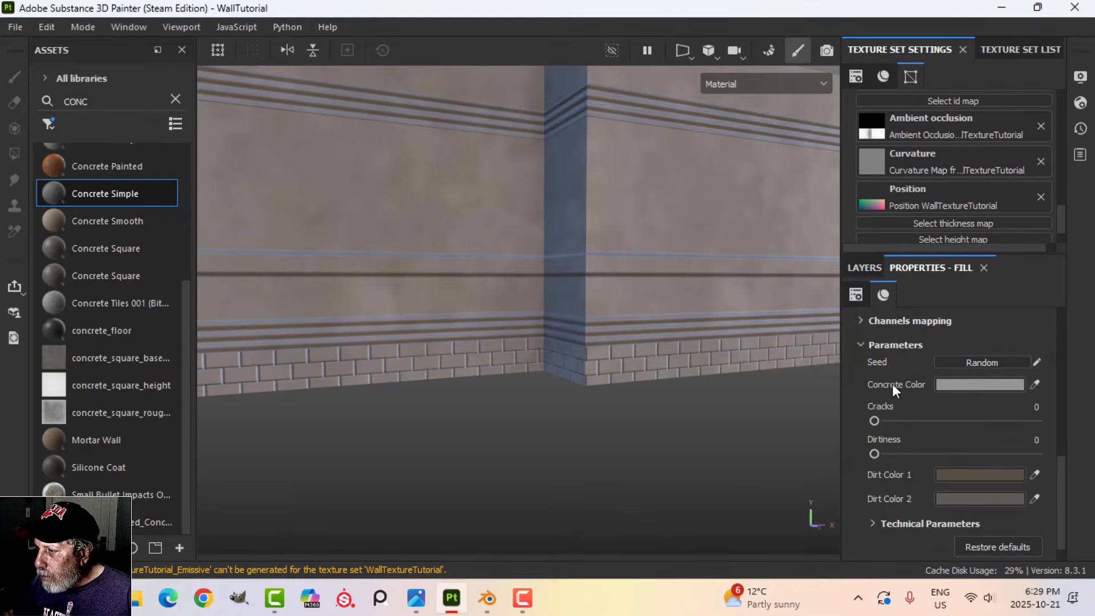
scroll(893, 388, "up", 4)
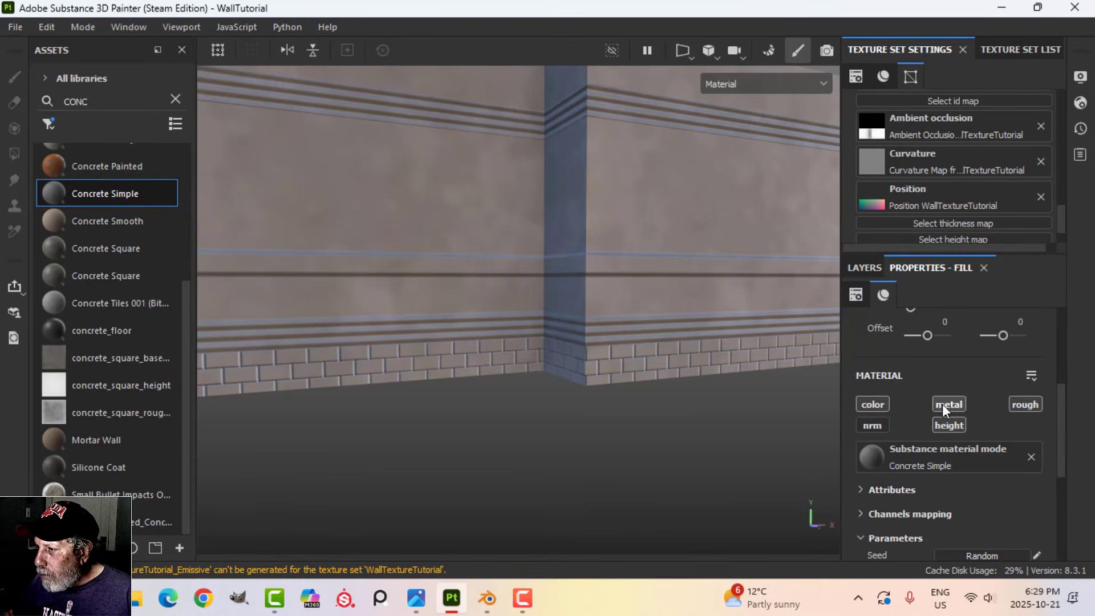
left_click(944, 403)
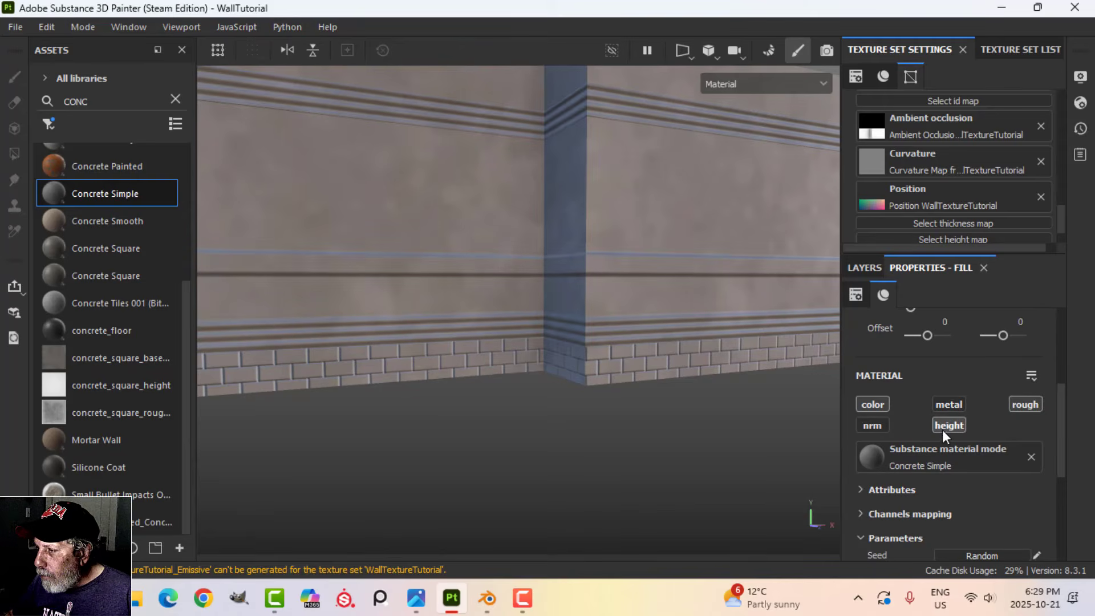
scroll(963, 475, "down", 2)
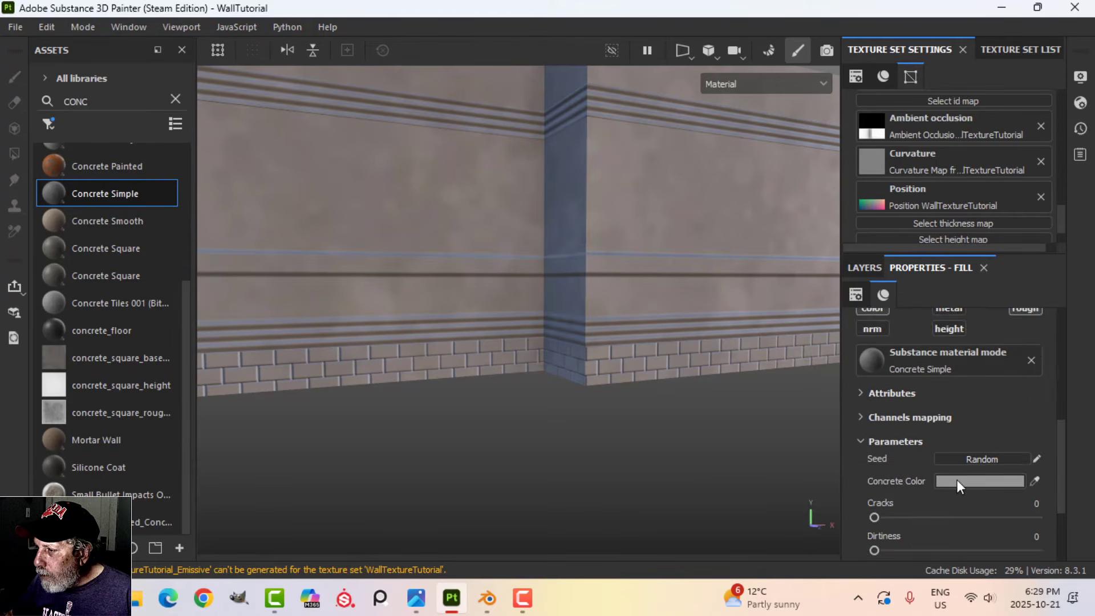
scroll(957, 483, "down", 3)
scroll(957, 484, "up", 6)
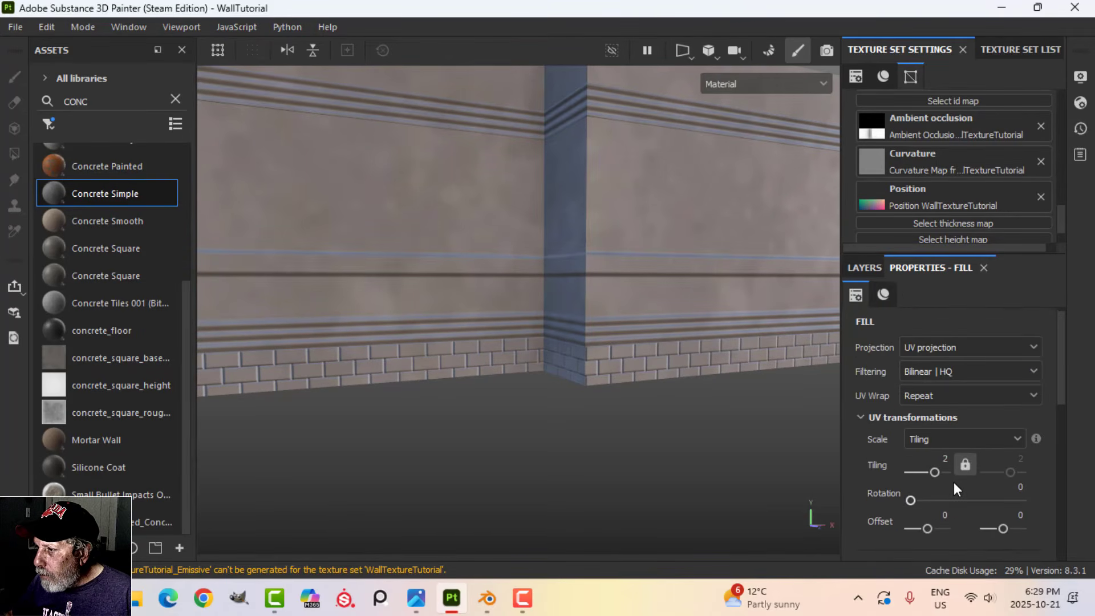
Try a Blur intensity of about 2.84 on the Concrete Simple layer and settle on about 7.76
left_click(865, 268)
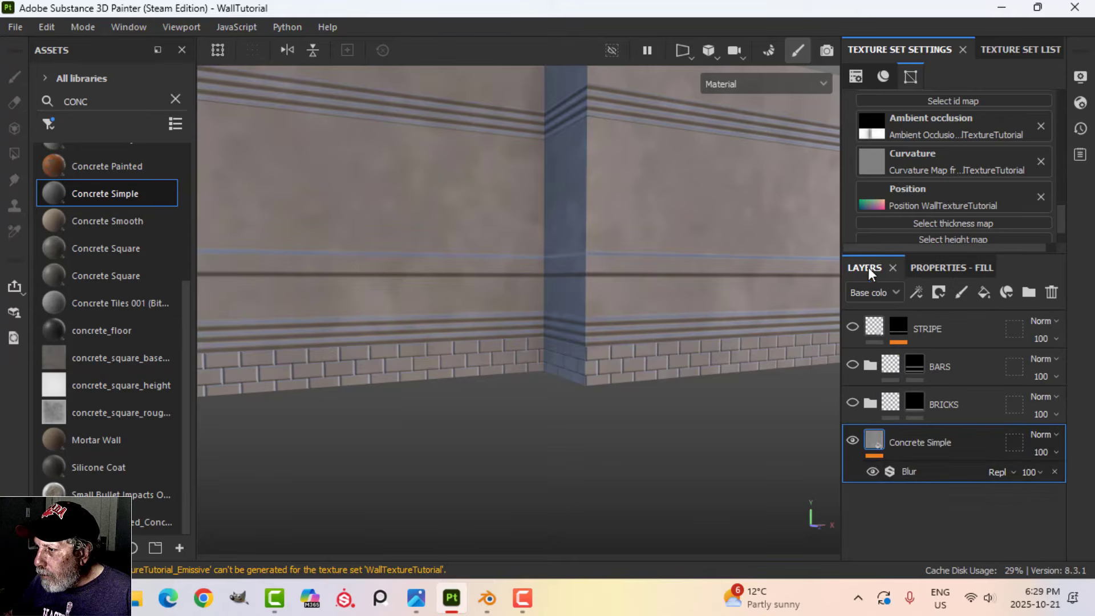
left_click(905, 471)
left_click(939, 267)
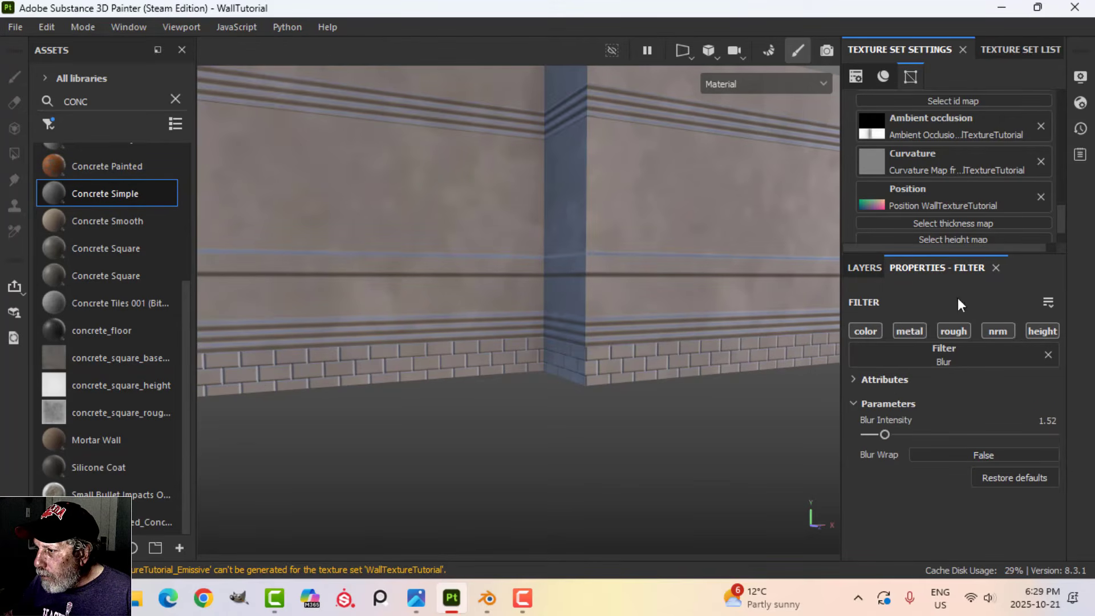
left_click(899, 433)
scroll(493, 296, "down", 5)
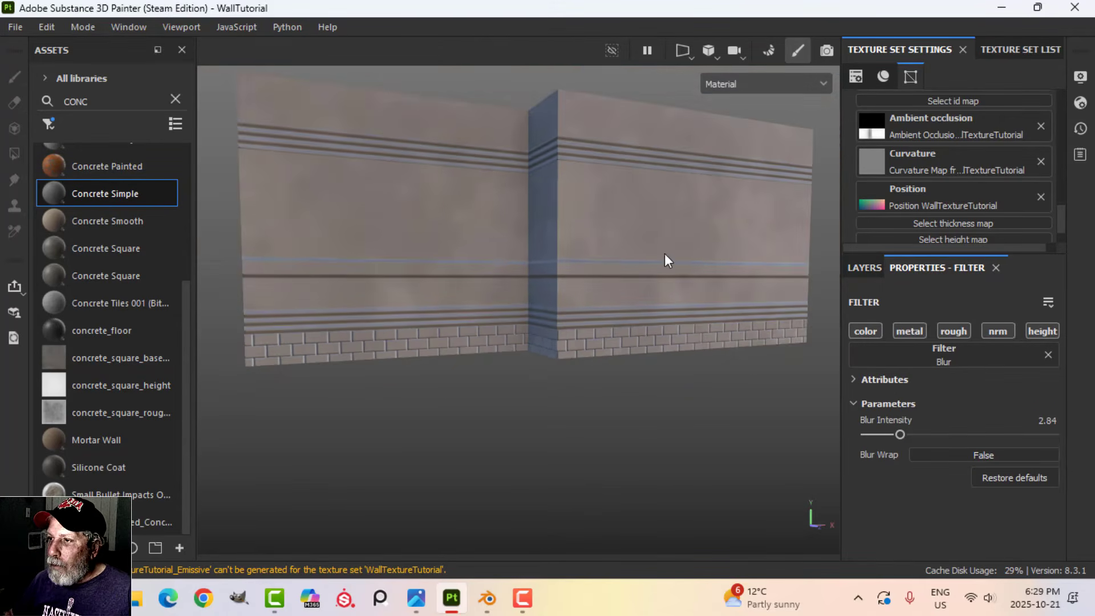
left_click_drag(665, 253, 544, 306, "alt")
scroll(649, 337, "up", 3)
middle_click_drag(650, 336, 604, 345, "alt")
left_click_drag(625, 341, 601, 343, "alt")
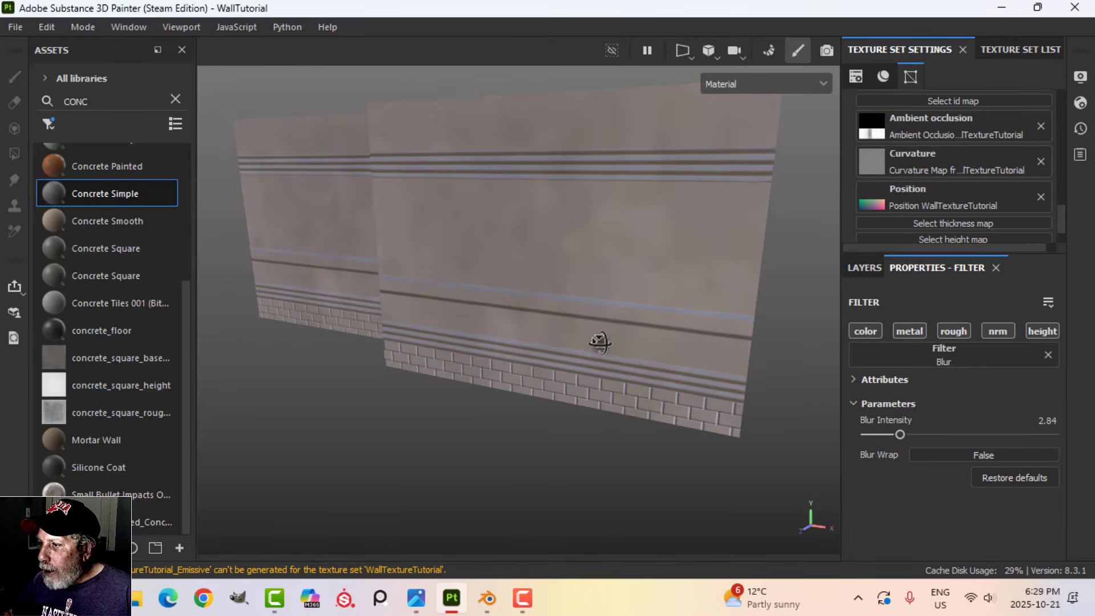
left_click_drag(903, 435, 936, 433)
scroll(576, 392, "up", 3)
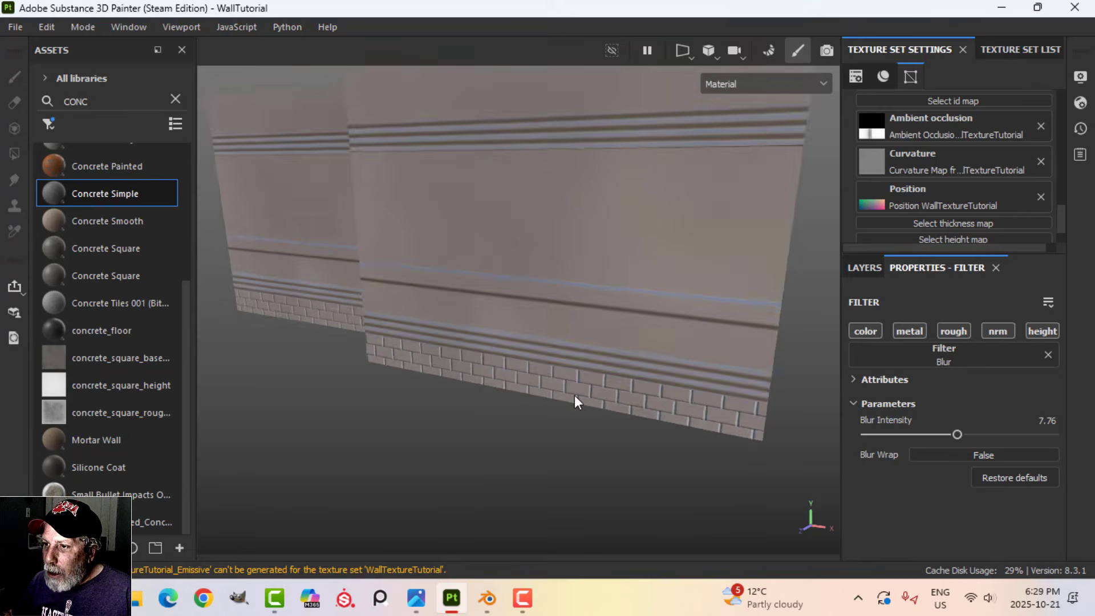
left_click_drag(574, 395, 812, 288, "alt")
Show the BRICKS folder and turn off the height channel of its Fill layer 1
left_click(860, 268)
left_click(870, 403)
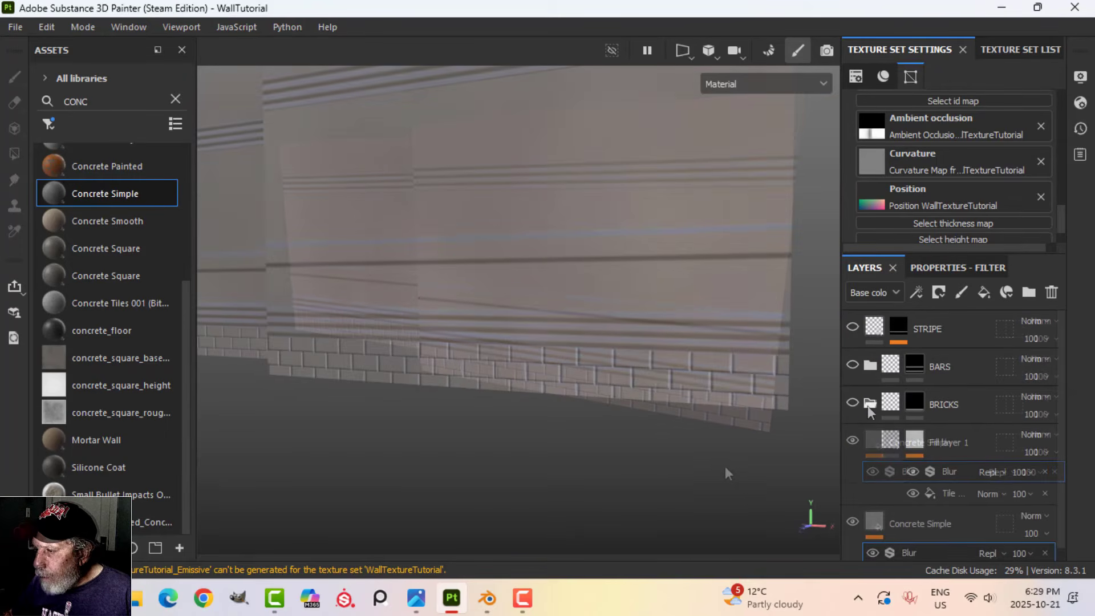
left_click(852, 402)
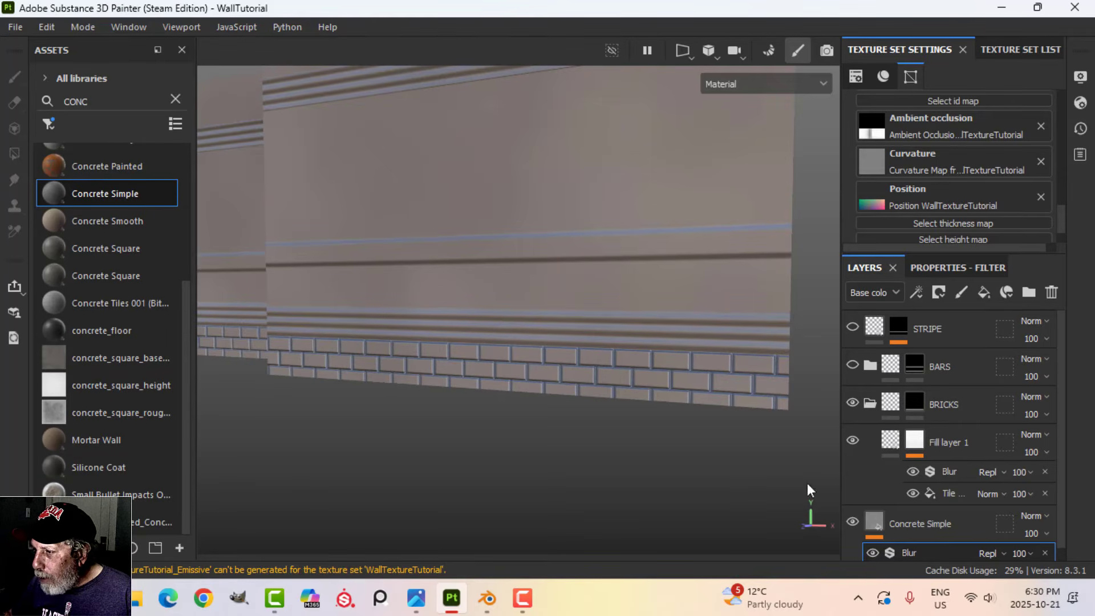
left_click(893, 451)
left_click(944, 268)
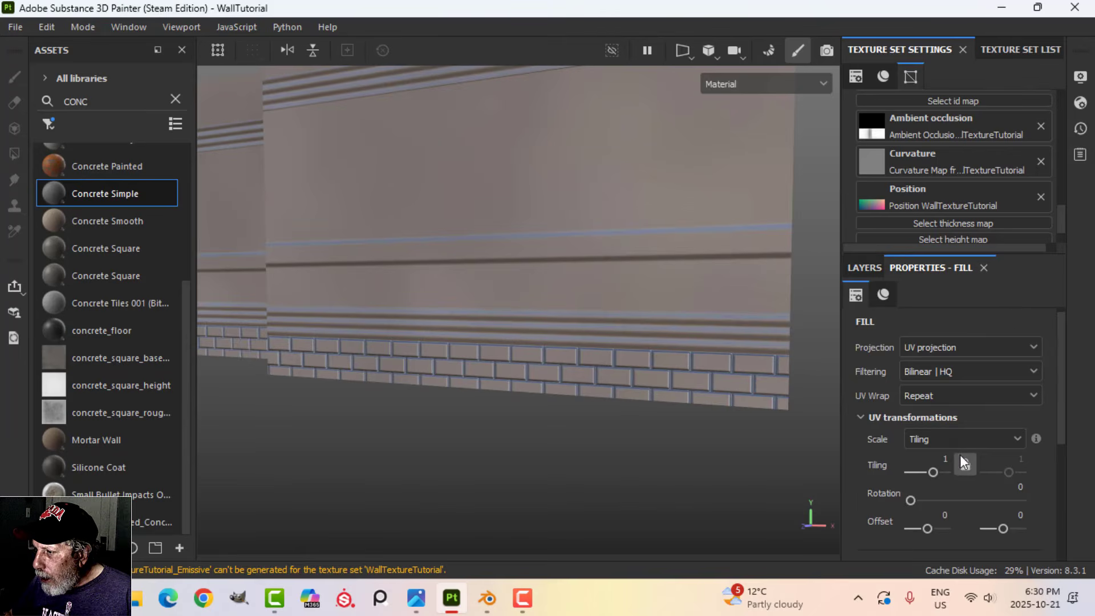
scroll(960, 454, "down", 3)
left_click(949, 423)
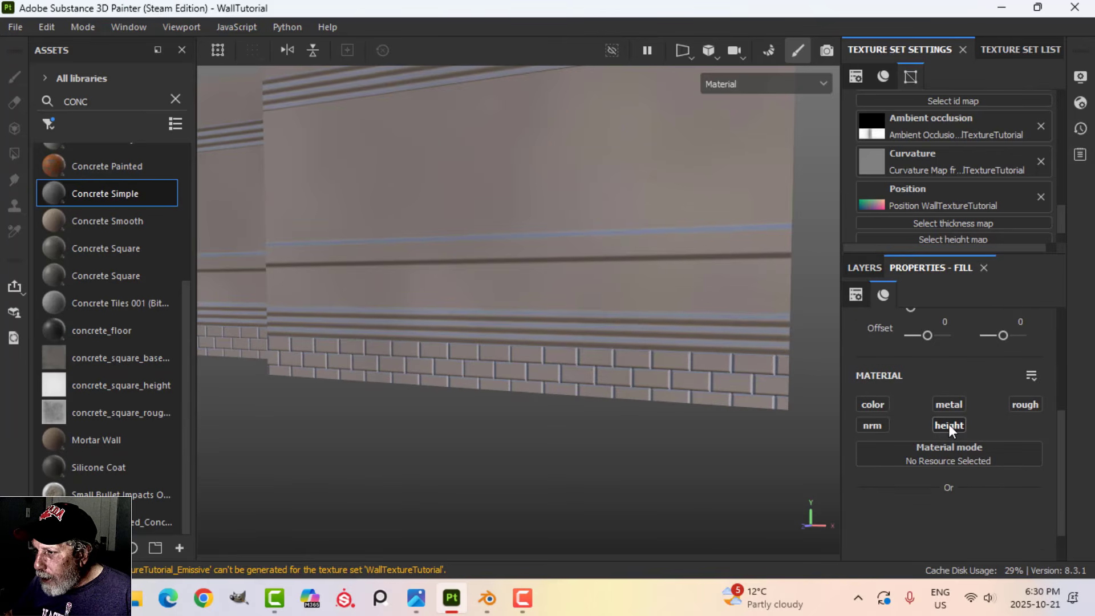
Add a fill layer above Fill layer 1 in the BRICKS folder with only the height channel, set to about -0.0553
left_click(867, 268)
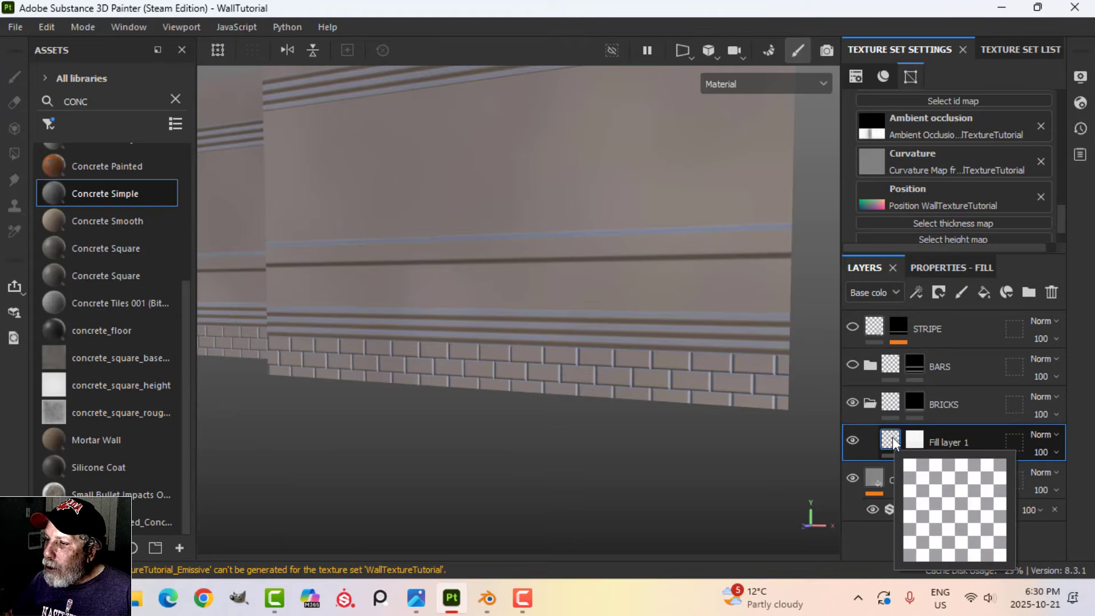
left_click(984, 292)
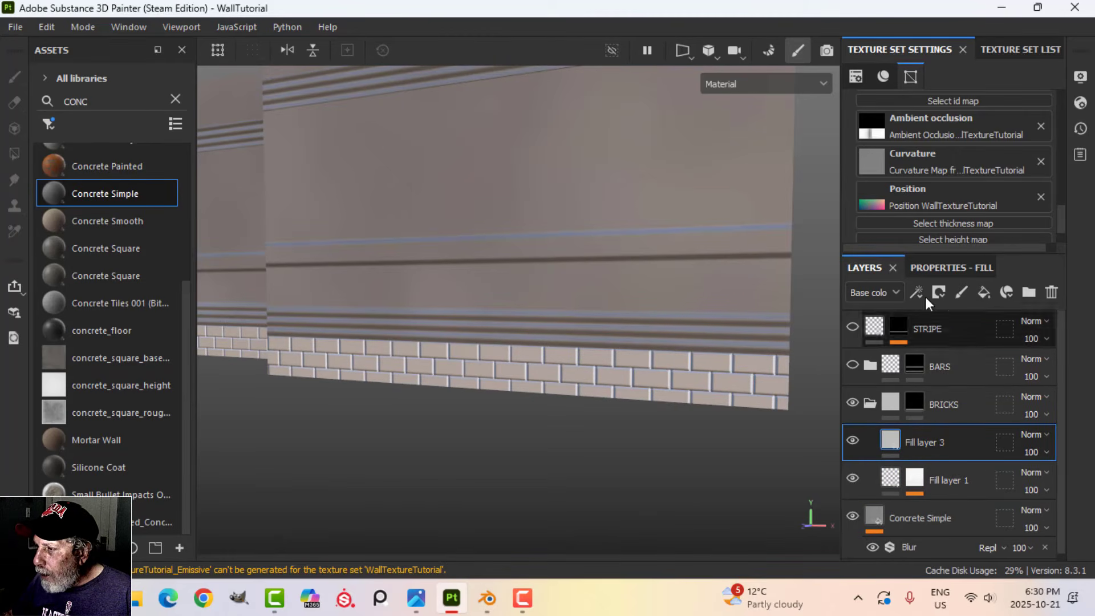
left_click(934, 269)
left_click(948, 426)
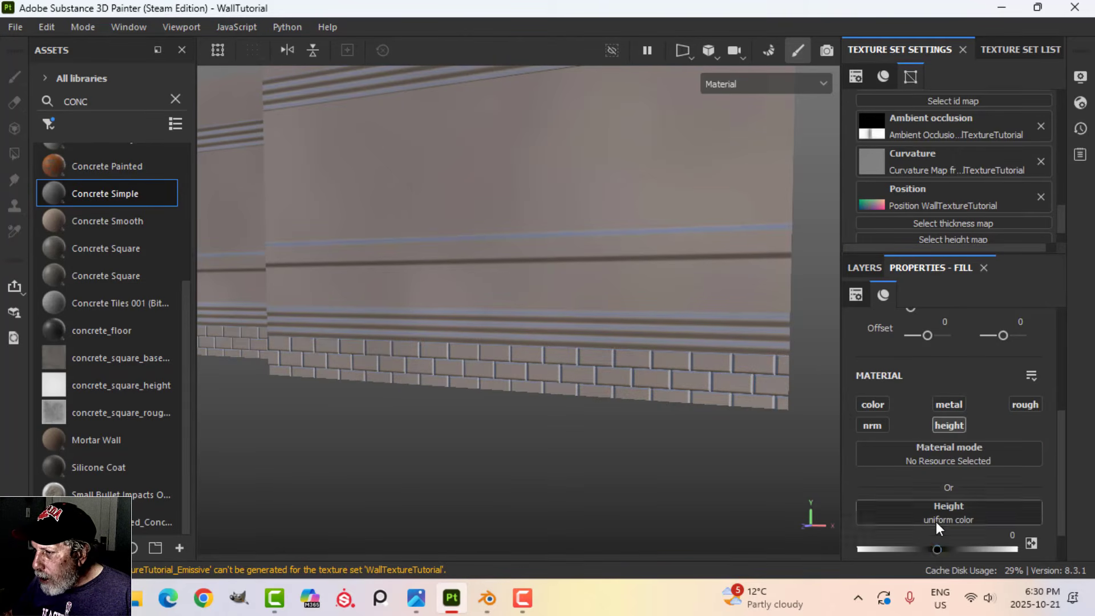
left_click_drag(940, 549, 933, 548)
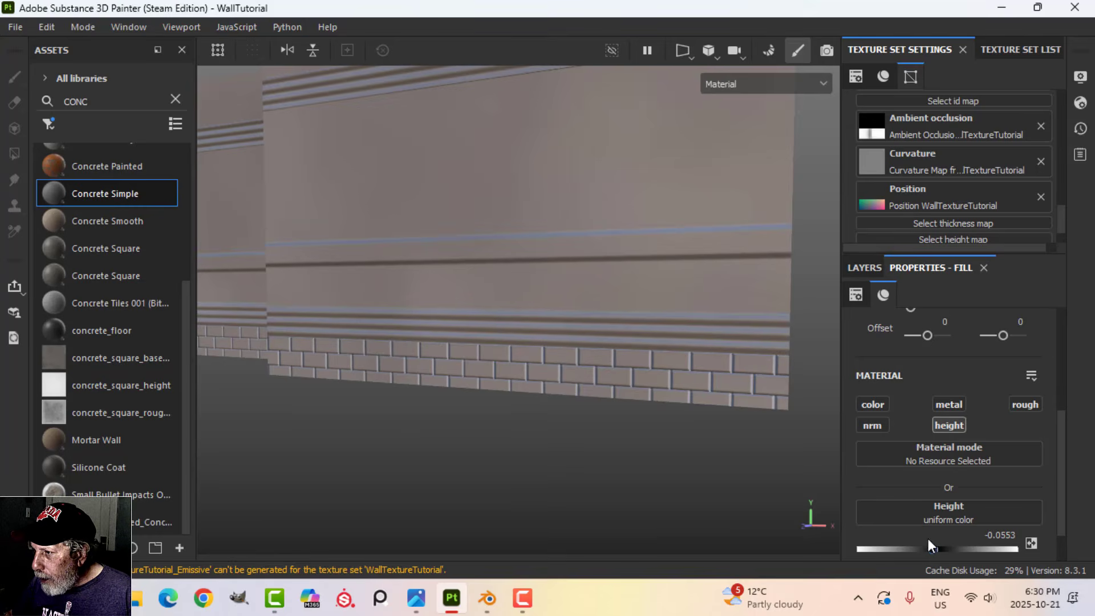
Add a mask to the new brick fill layer and give it a fill using the Fractal Sum 3 texture
left_click(862, 268)
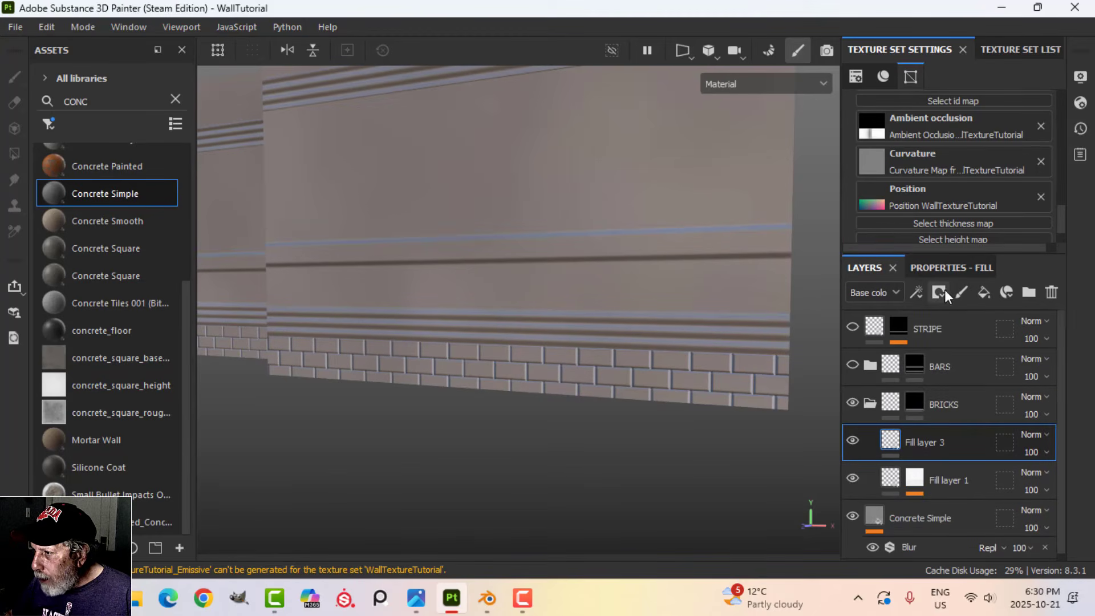
left_click(939, 293)
left_click(962, 336)
left_click(917, 292)
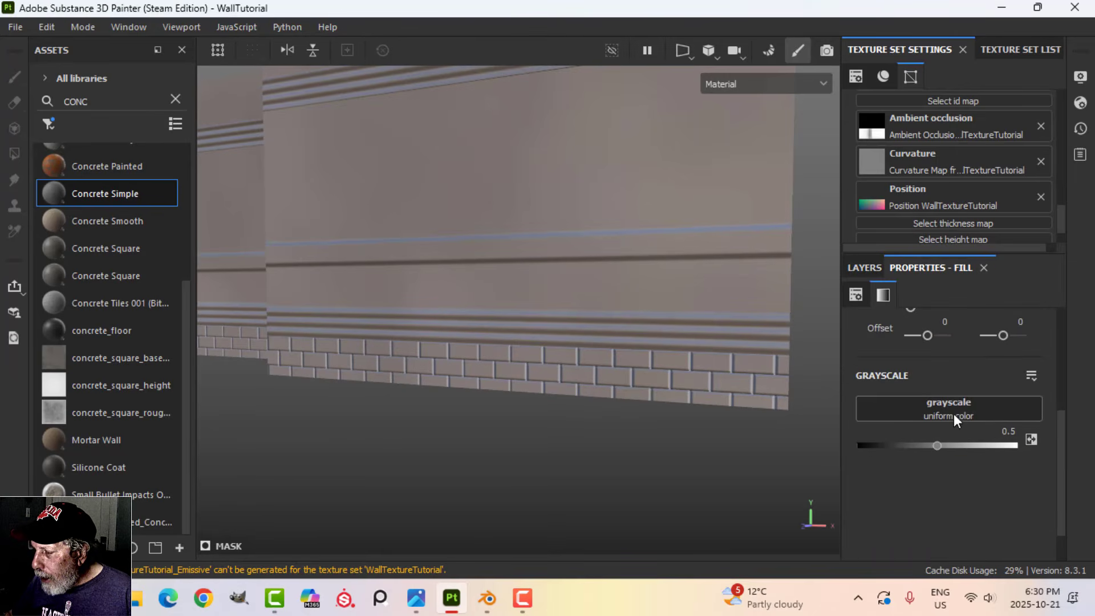
left_click(953, 414)
left_click(1078, 199)
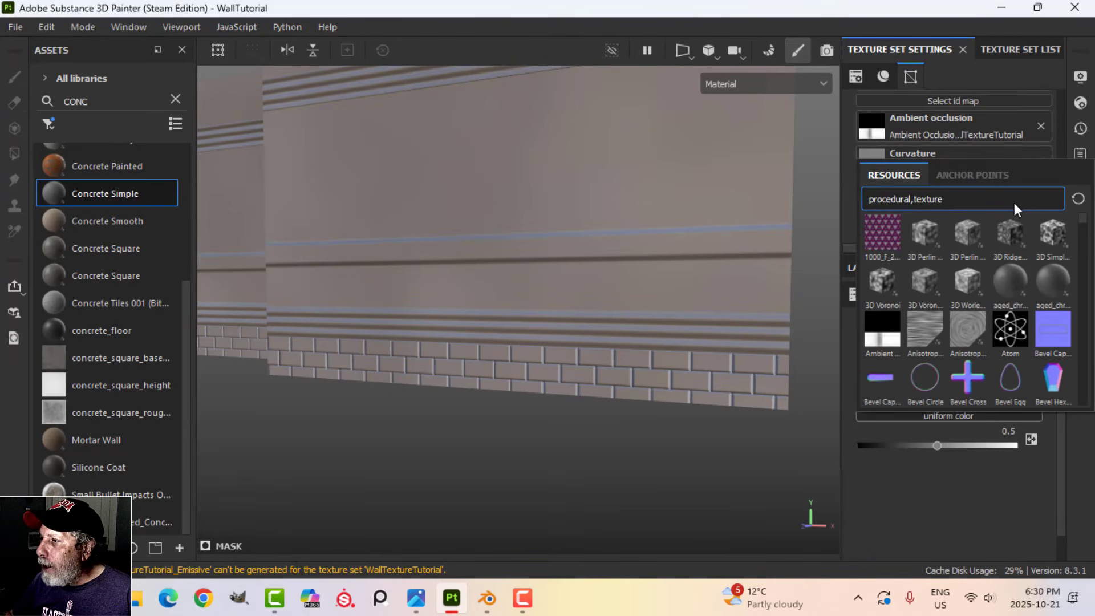
type("FRAC")
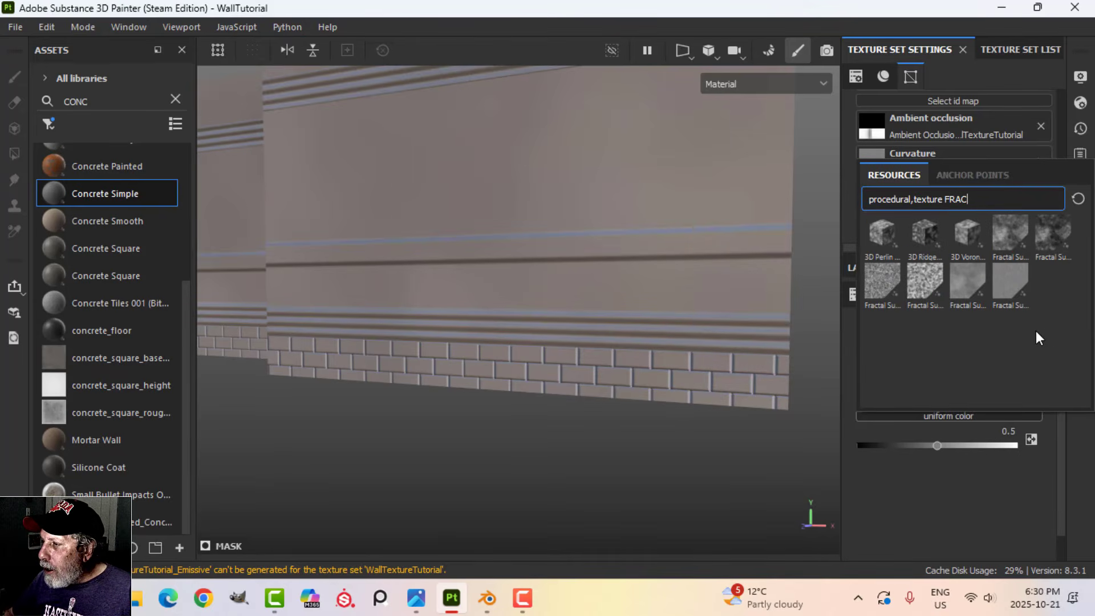
left_click(884, 283)
Set the Fractal Sum 3 mask's balance to about 0.54 and its contrast to 0.8
scroll(687, 433, "up", 3)
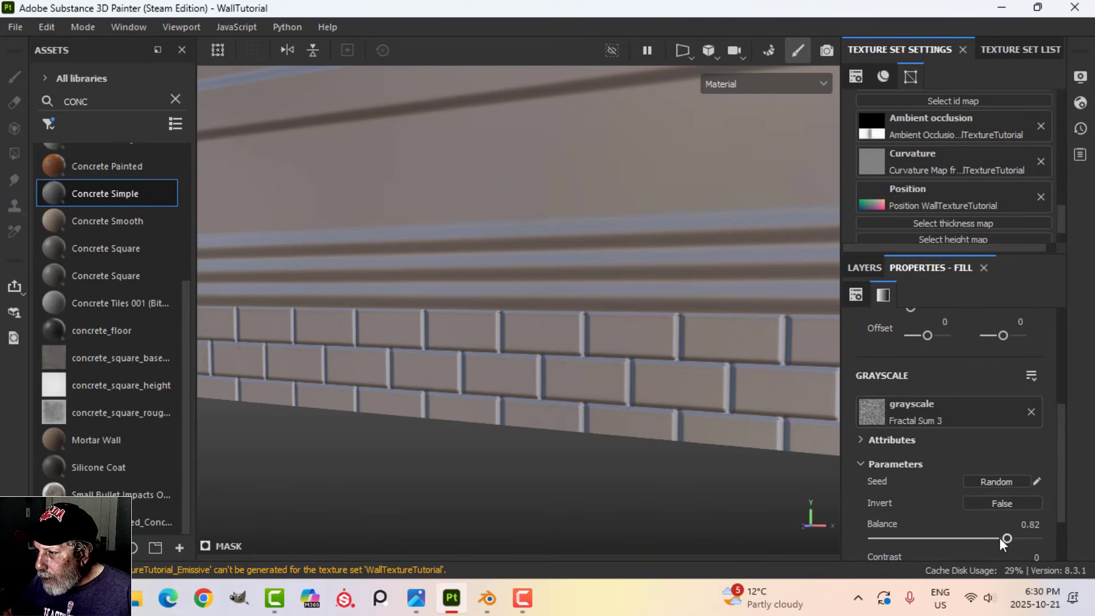
left_click_drag(985, 539, 945, 539)
scroll(947, 531, "down", 2)
left_click_drag(876, 493, 1004, 492)
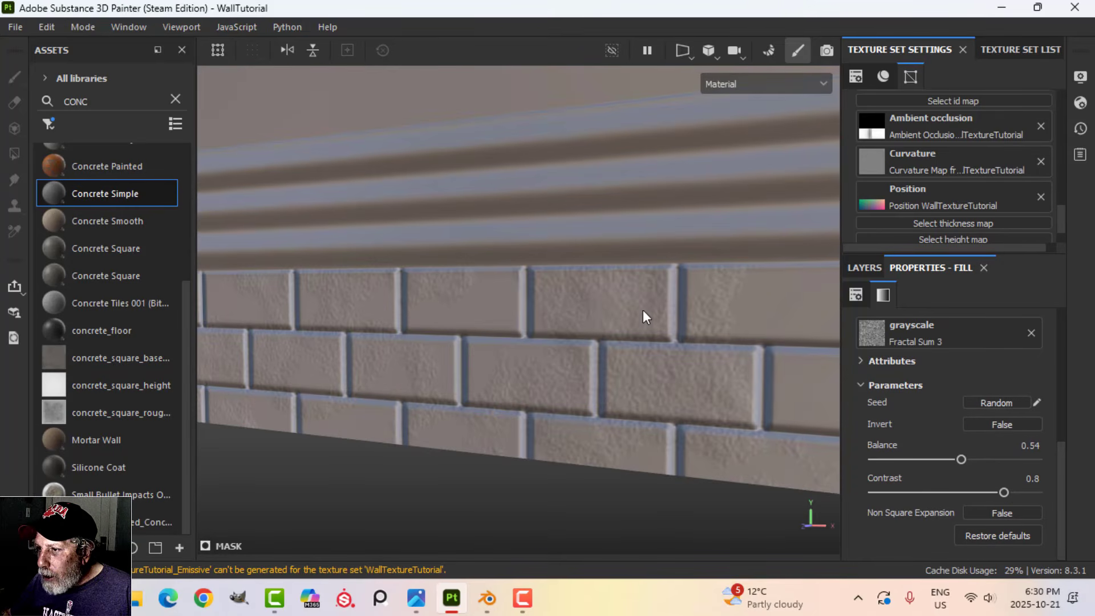
left_click_drag(644, 316, 716, 387, "alt")
left_click(871, 267)
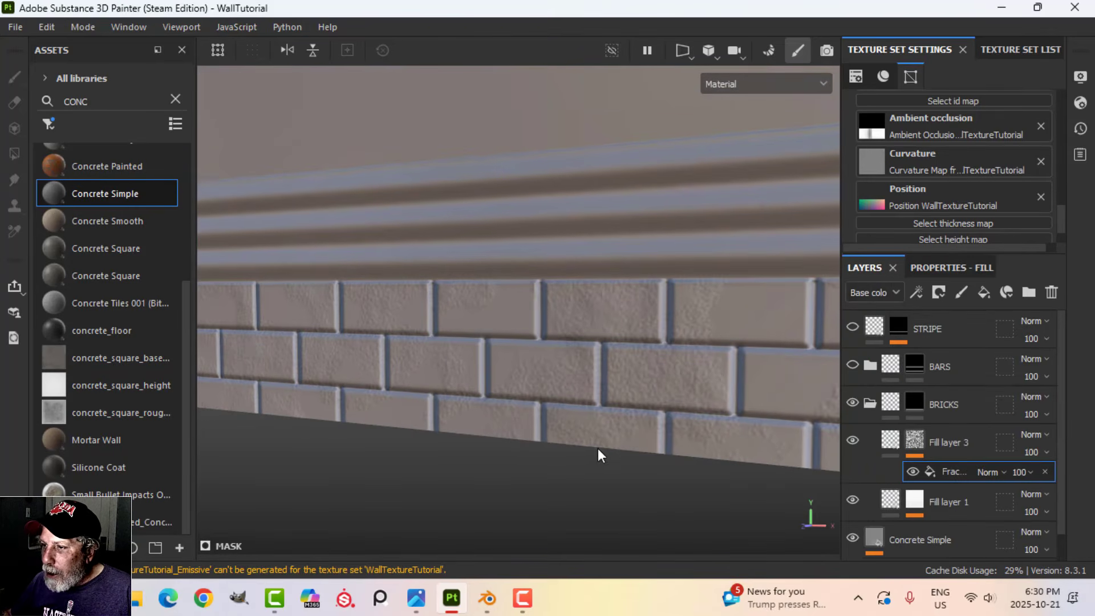
mouse_move(599, 452)
left_mouse_down("alt")
mouse_move(506, 409)
mouse_move(607, 421)
mouse_move(609, 433)
left_mouse_up("alt")
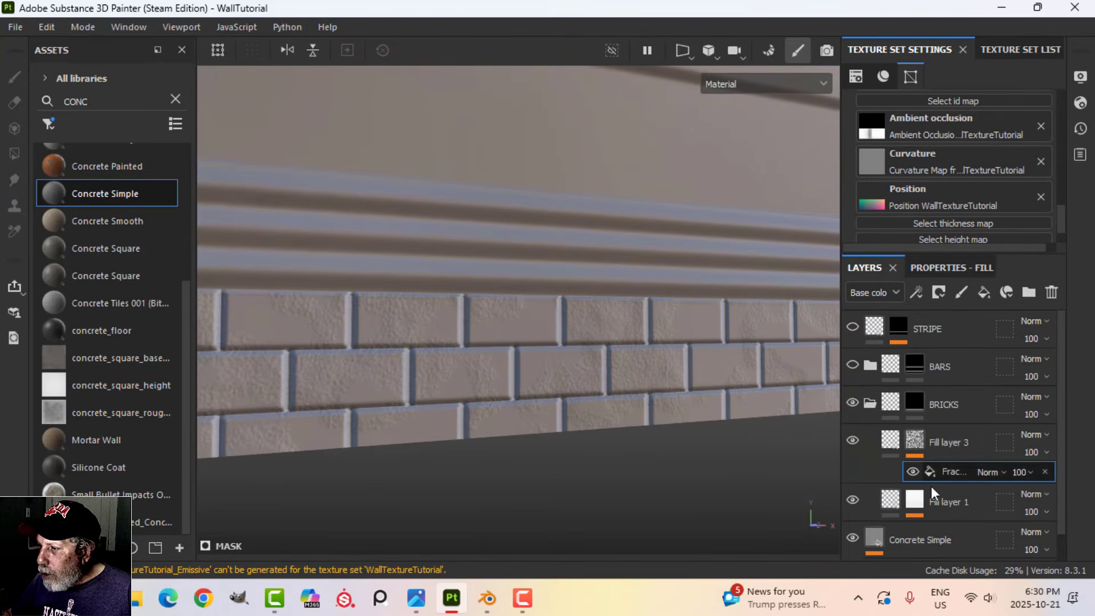
Hide Fill layer 1 and set the height of the fractal-masked Fill layer 3 to about -0.1156
left_click(890, 440)
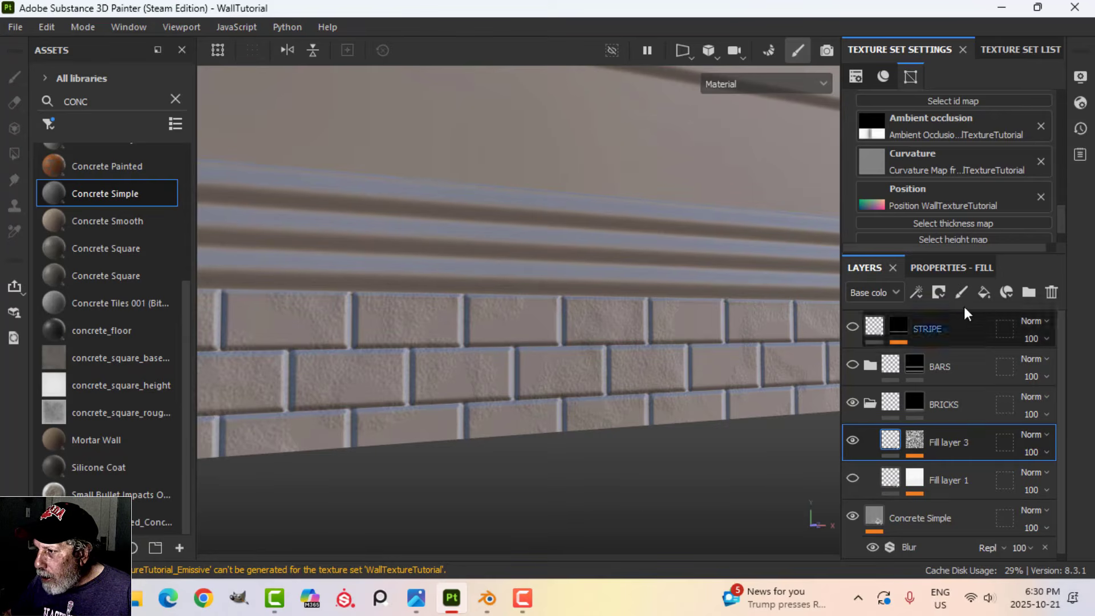
left_click(959, 268)
left_click_drag(930, 525, 928, 523)
scroll(642, 403, "down", 3)
left_click_drag(642, 404, 514, 401, "alt")
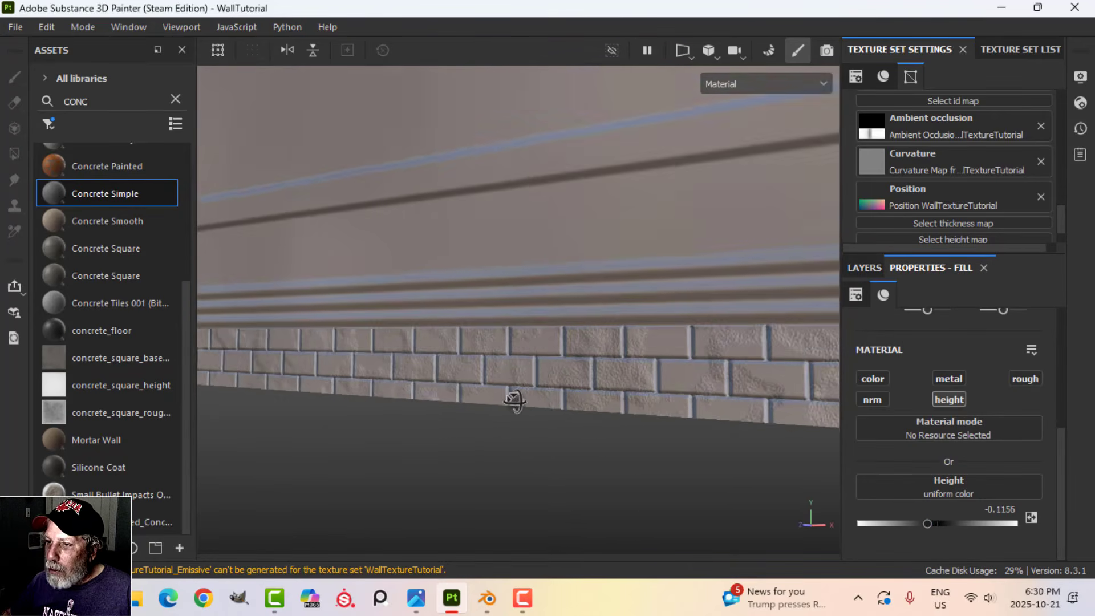
scroll(591, 425, "up", 3)
left_click_drag(590, 425, 596, 399, "alt")
left_click_drag(672, 426, 686, 398, "alt")
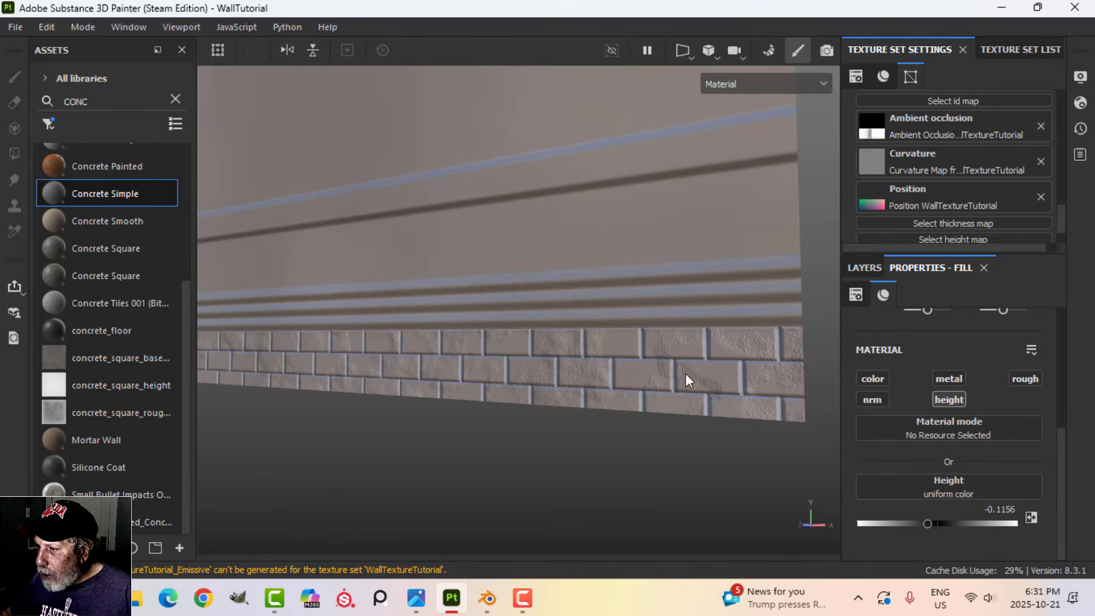
Collapse the BRICKS folder, then show and expand the BARS folder with its Fill layer 2 hidden
left_click(859, 269)
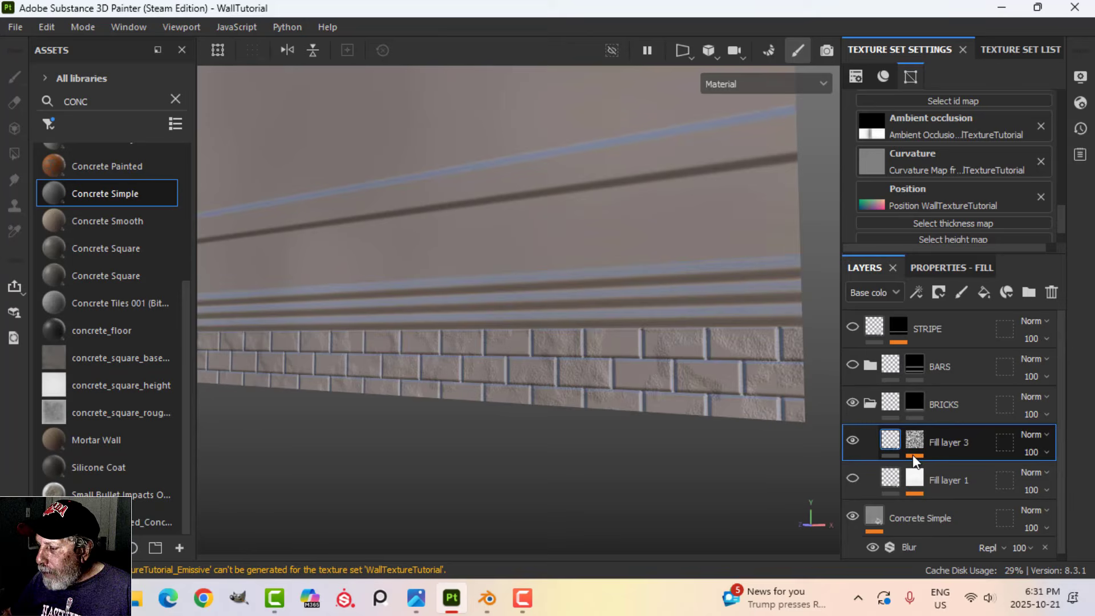
left_click(870, 403)
left_click(868, 370)
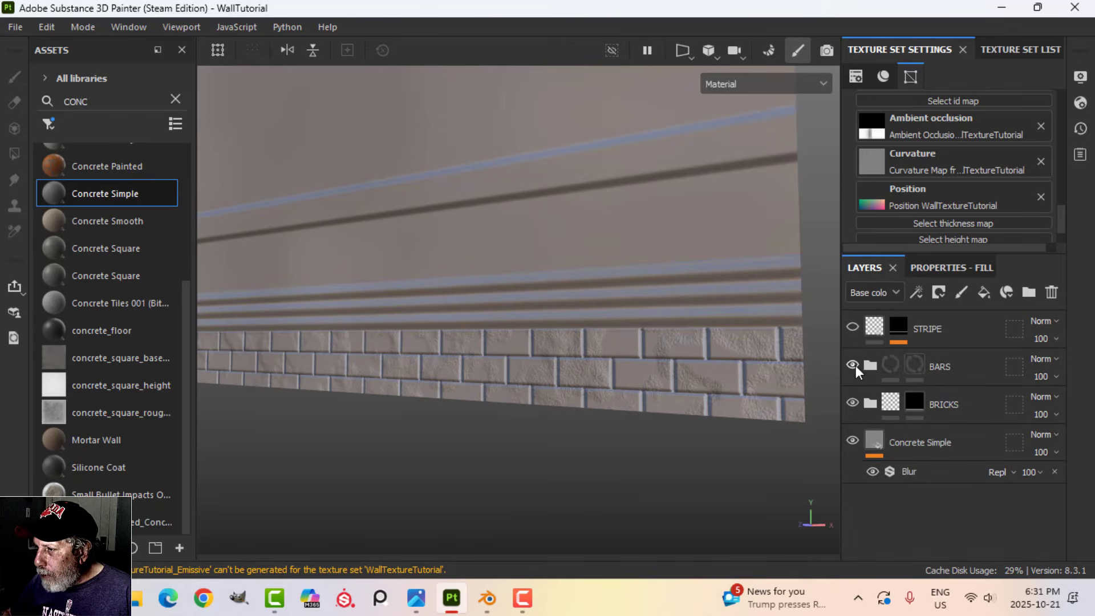
left_click(866, 370)
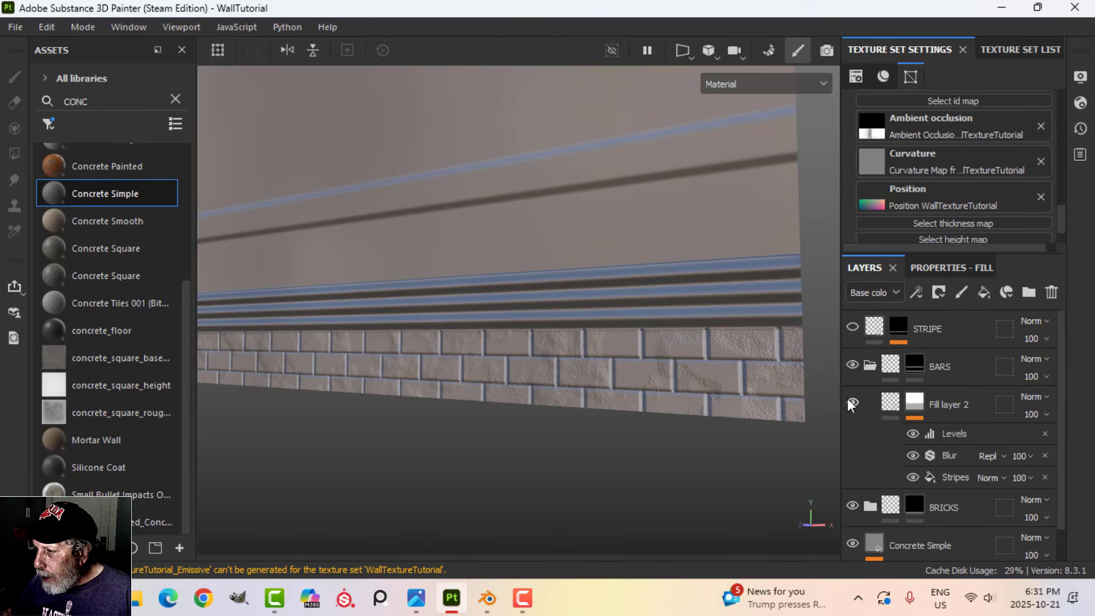
Add a fill layer above Fill layer 2 in the BARS folder with only color and rough channels, and set its roughness to about 0.5477
left_click(888, 407)
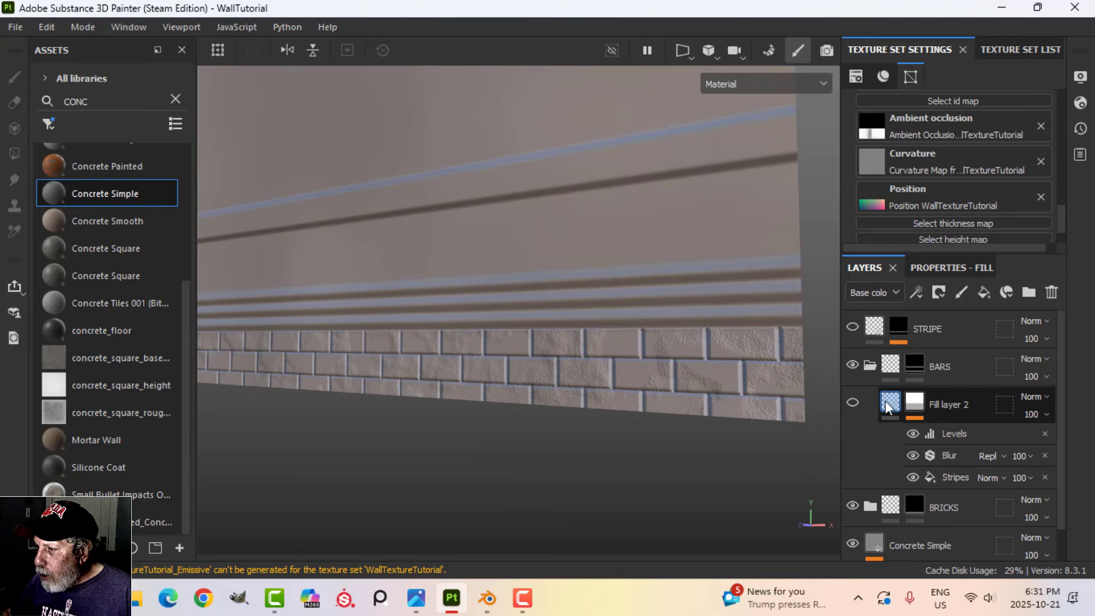
left_click(984, 292)
left_click(941, 268)
scroll(702, 356, "down", 5)
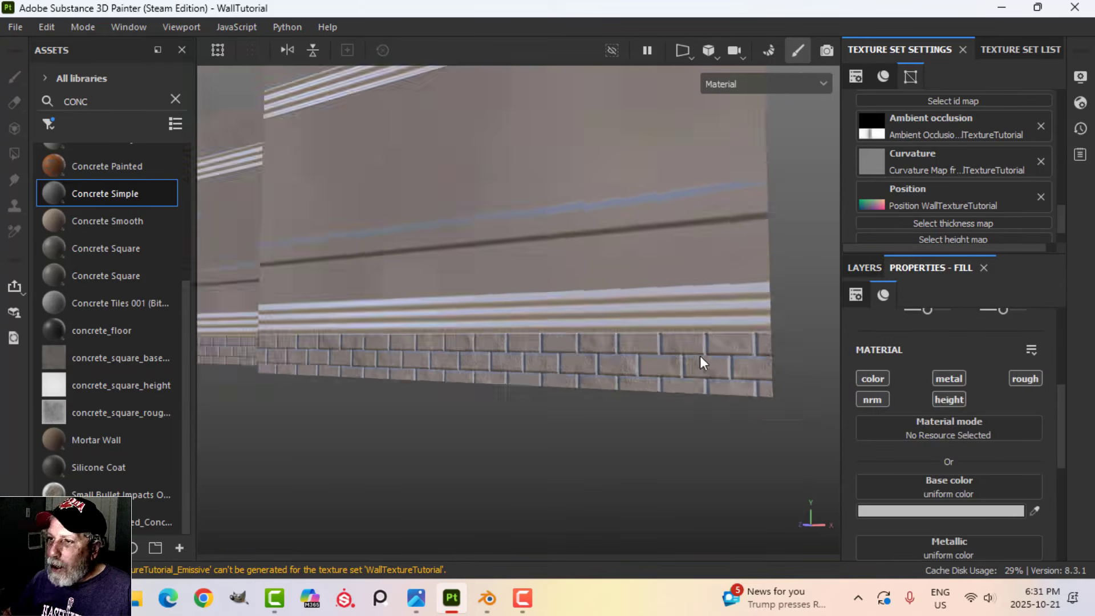
scroll(974, 448, "up", 3)
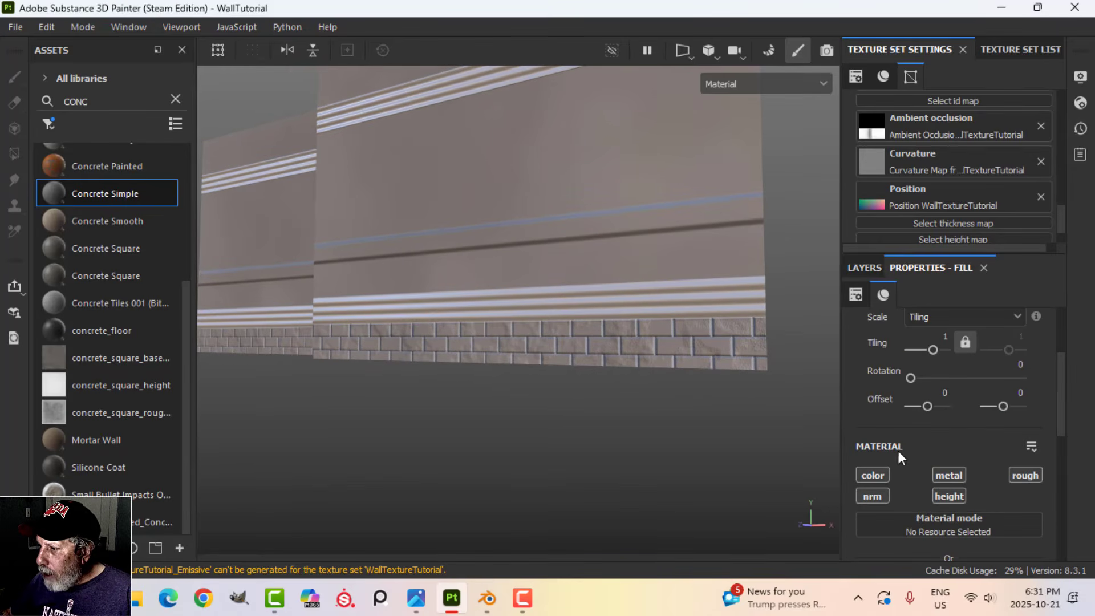
left_click(873, 475, "alt")
left_click(1015, 480)
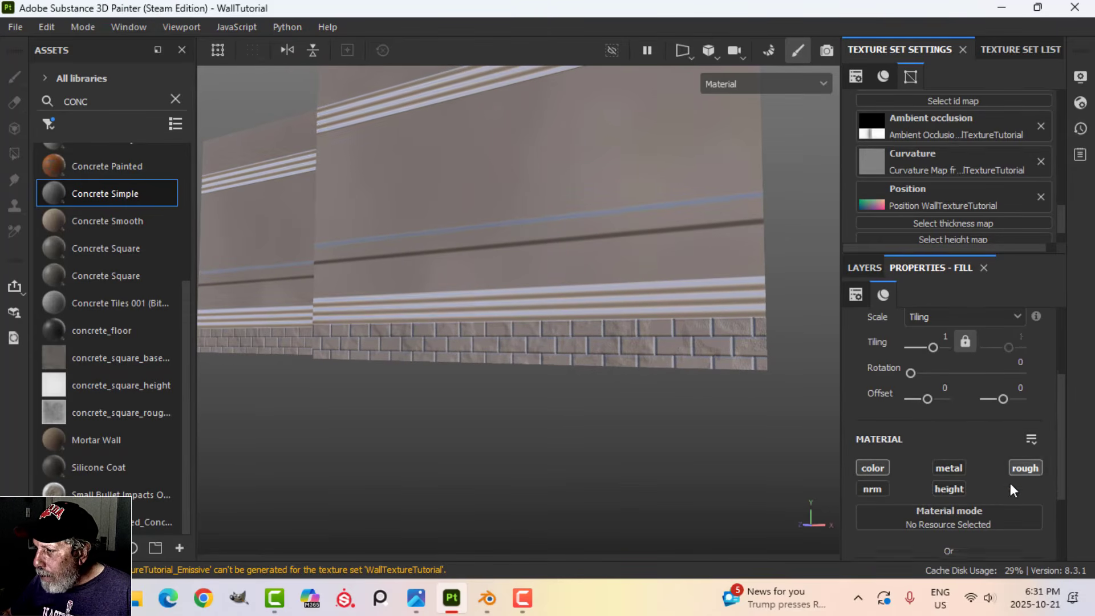
scroll(952, 519, "down", 3)
left_click_drag(911, 536, 945, 536)
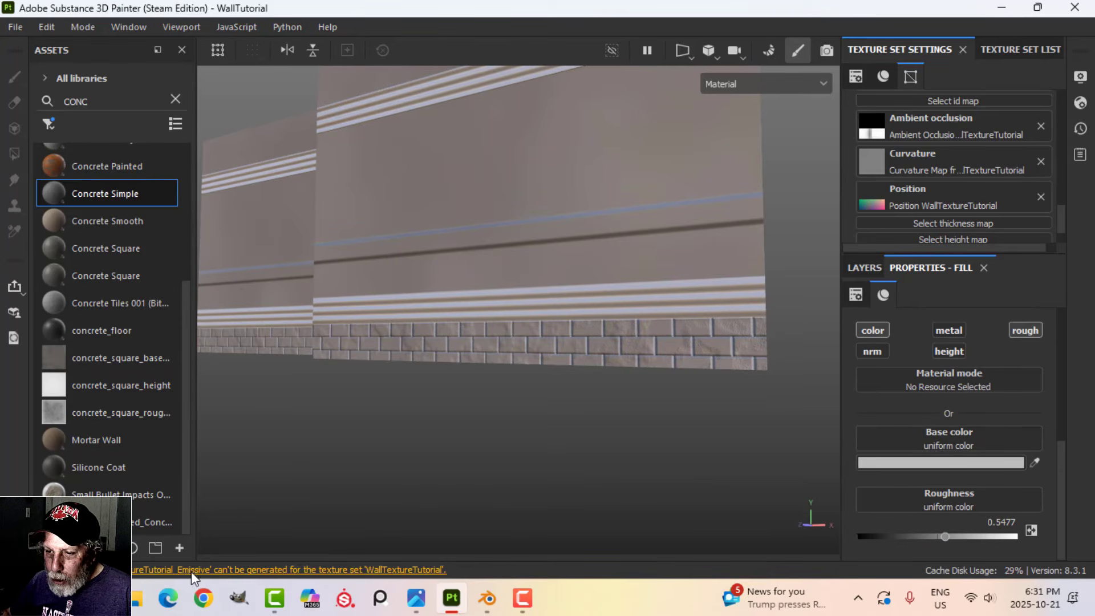
Open the resource import and add Metal024_2K_Color.jpg from the BLENDER > TEXTURES > METAL > DUSTER METAL folder
left_click(178, 546)
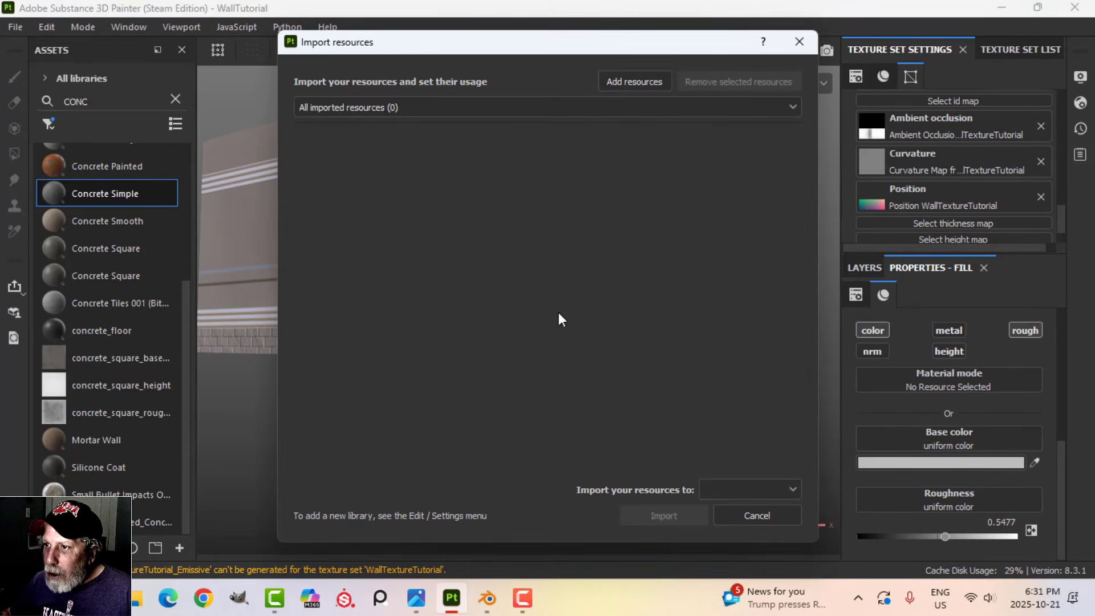
left_click(635, 82)
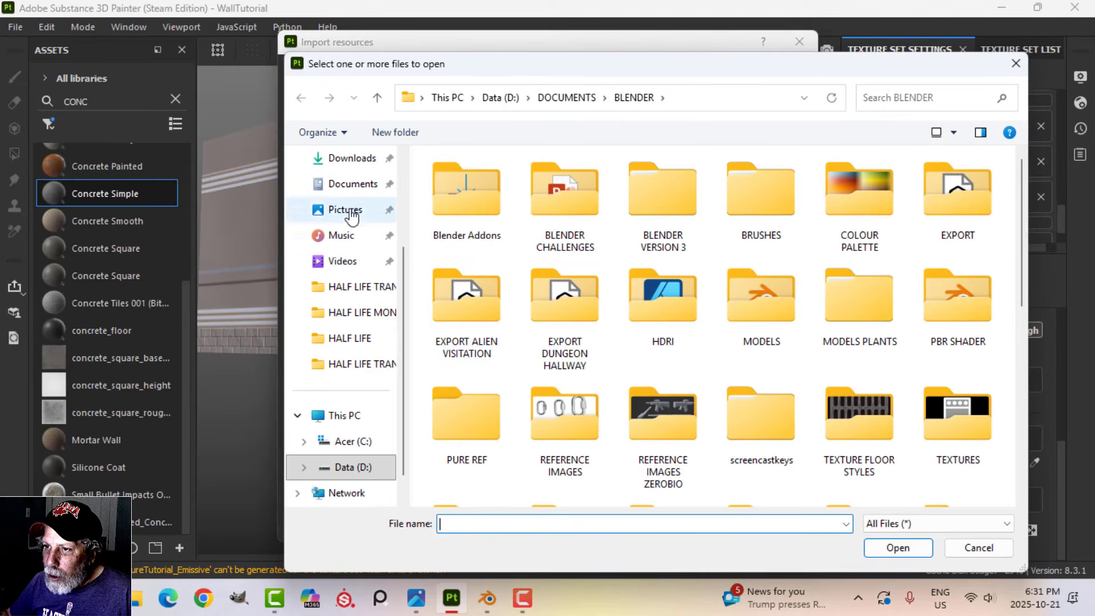
left_click(350, 468)
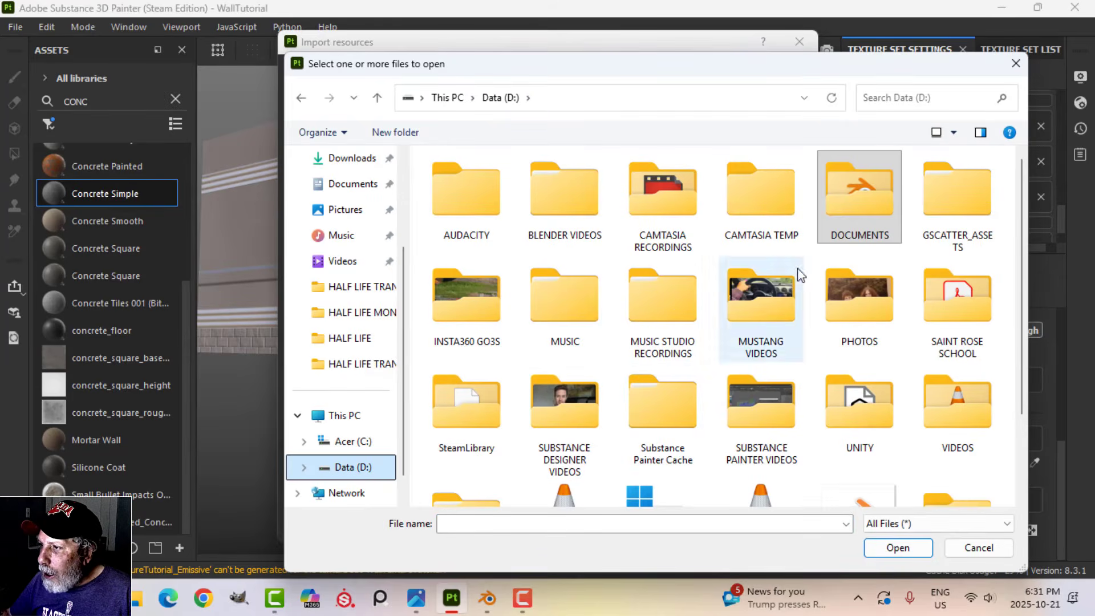
double_click(830, 215)
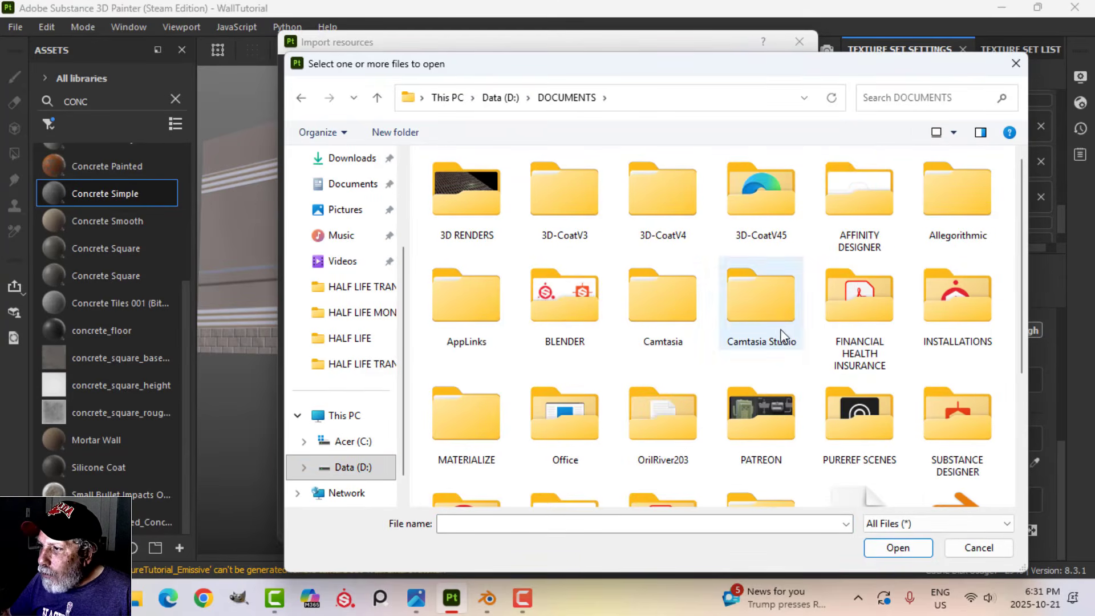
double_click(553, 323)
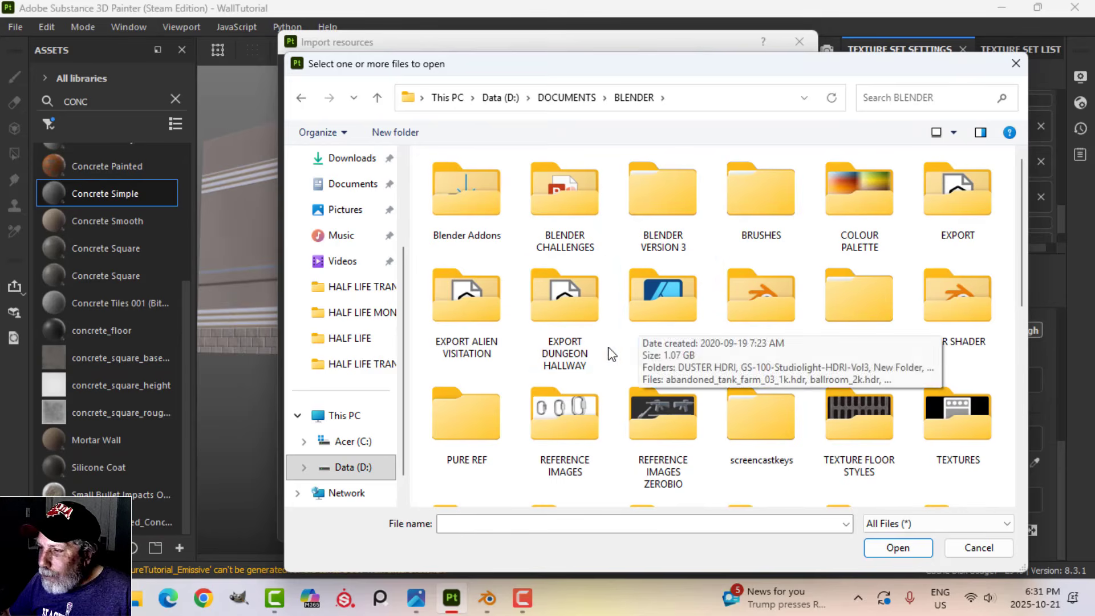
mouse_move(600, 356)
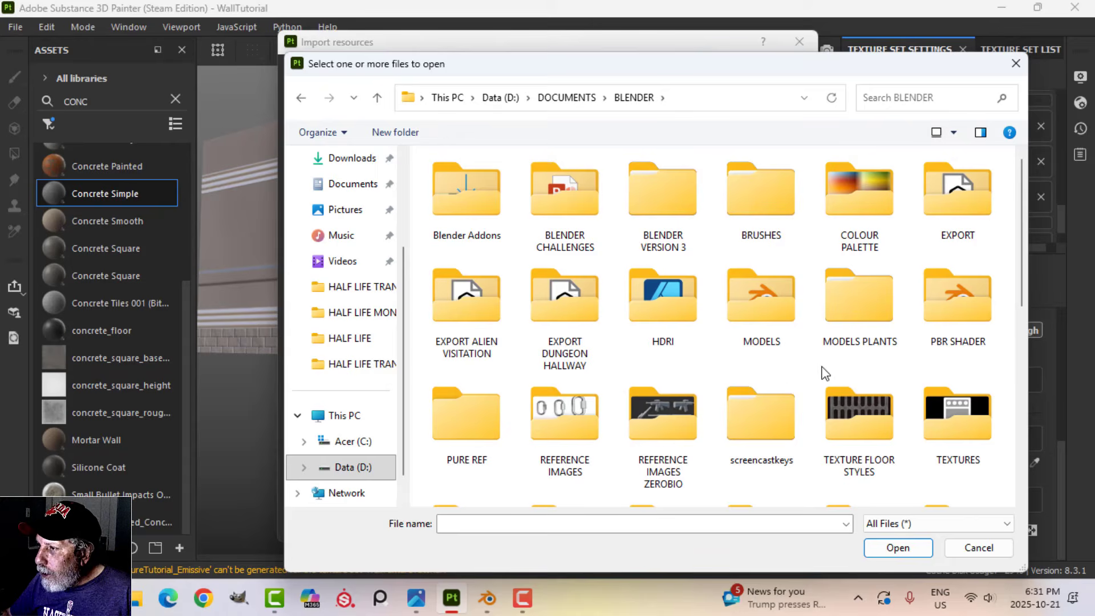
double_click(991, 431)
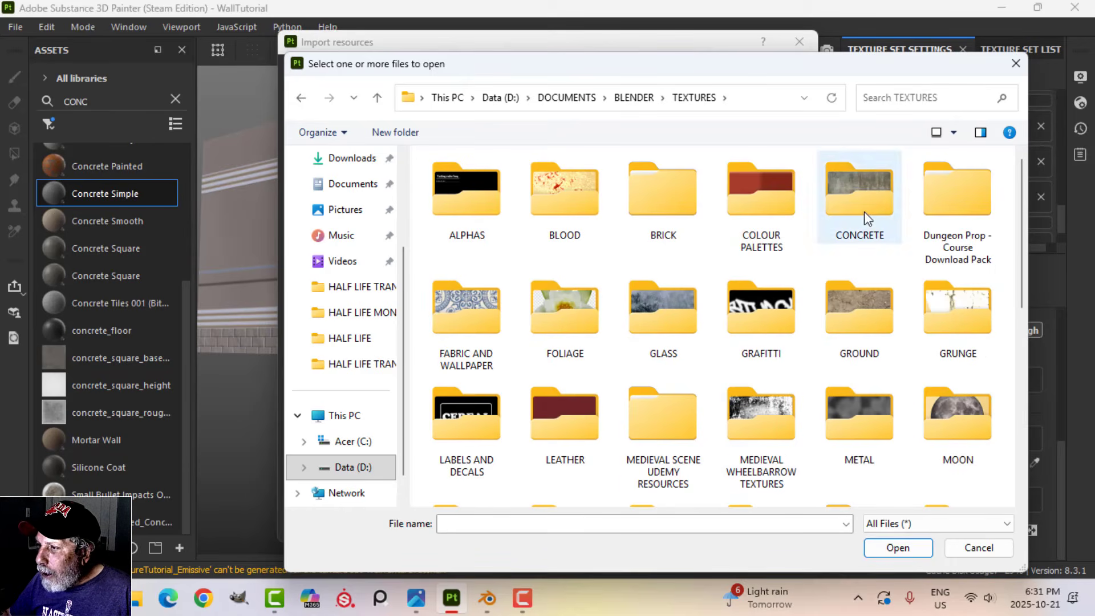
double_click(858, 437)
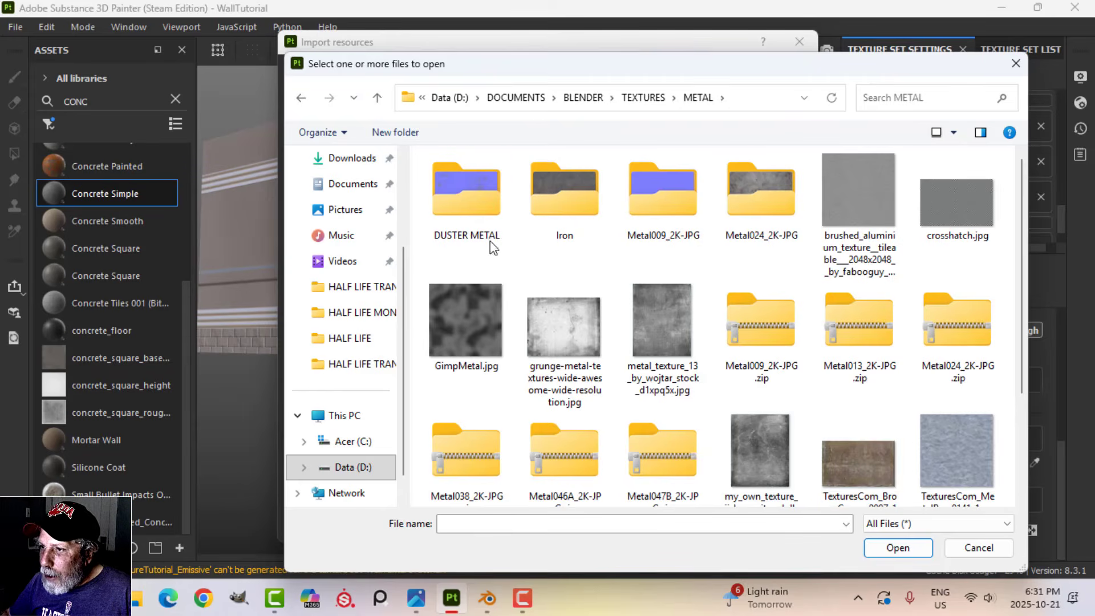
double_click(487, 235)
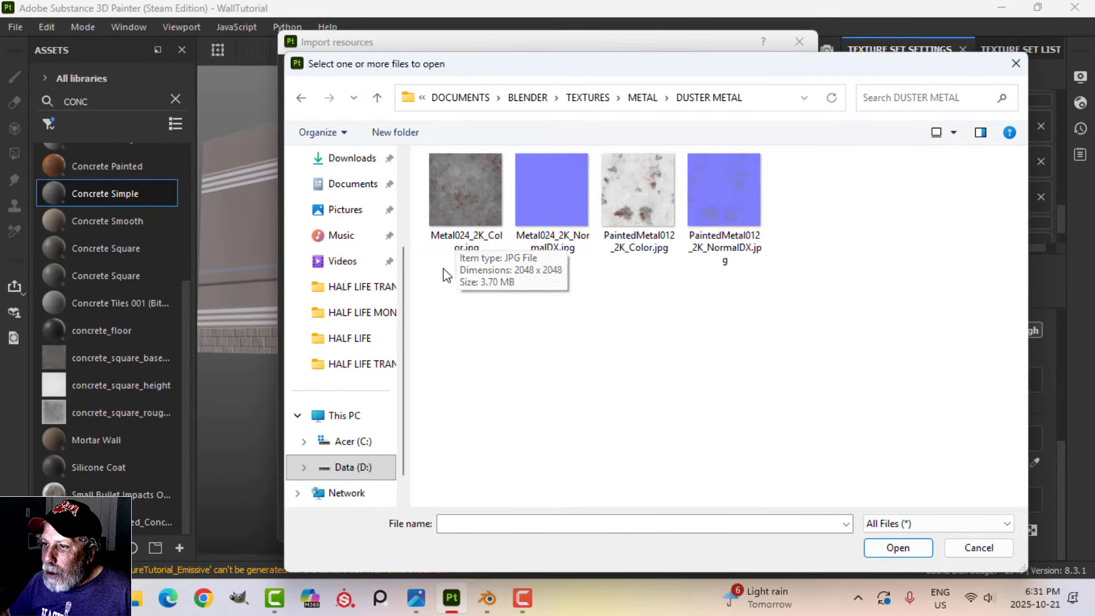
left_click(467, 195)
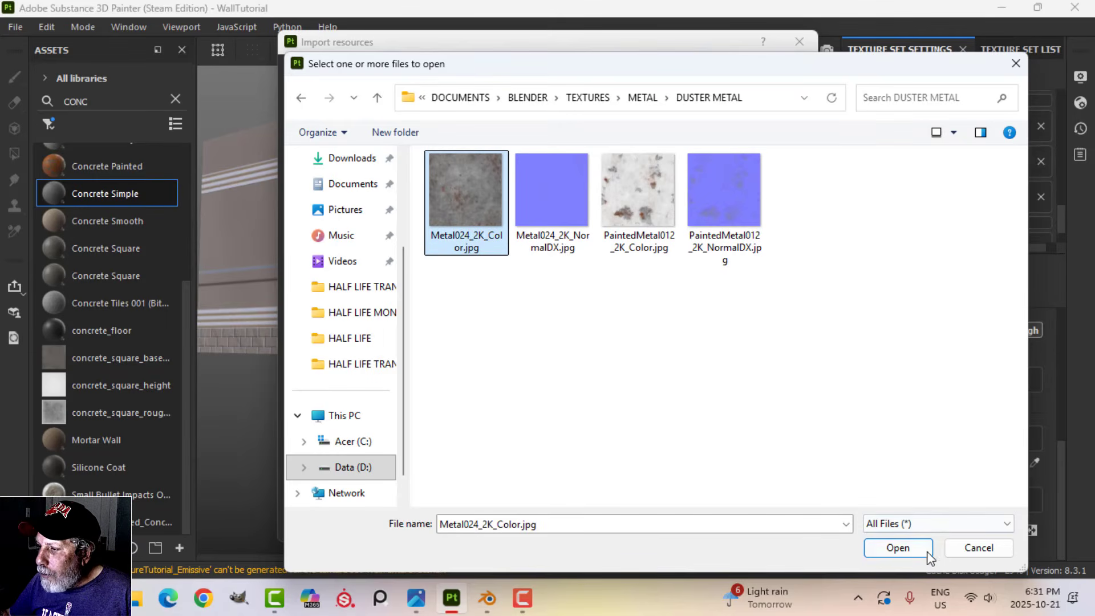
left_click(907, 547)
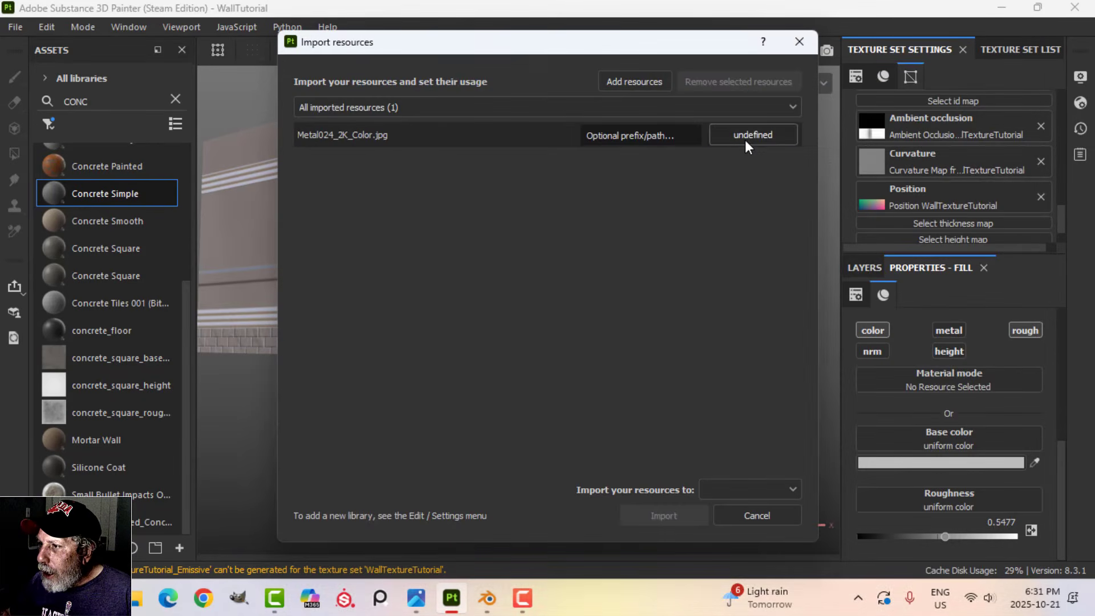
Define the Metal024_2K_Color image as a texture, choose where to import it, and run the import
left_click(745, 139)
left_click(762, 197)
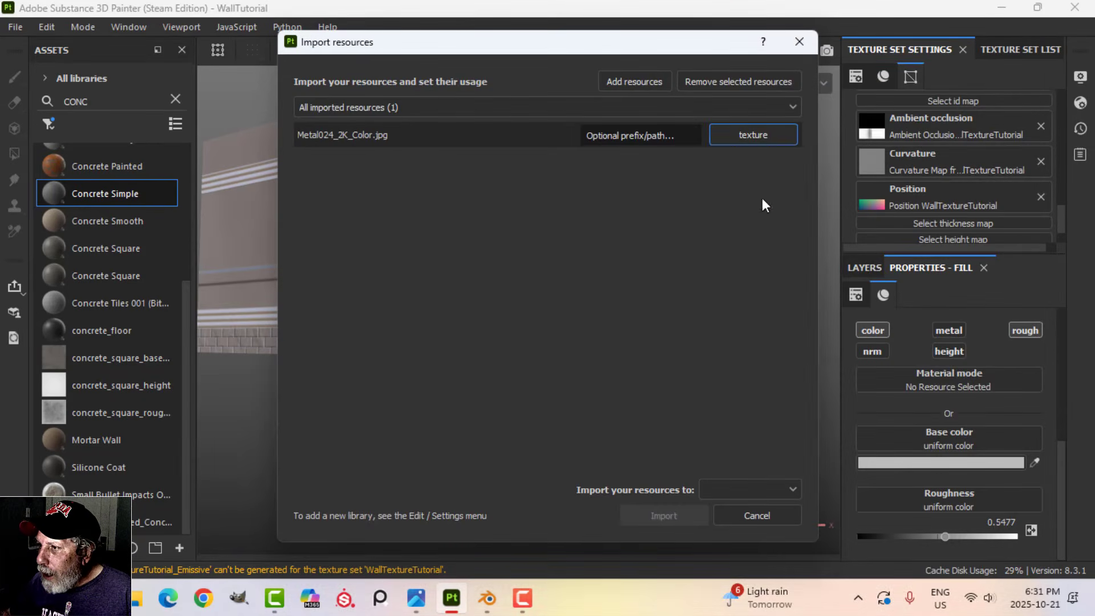
left_click(753, 489)
left_click(749, 509)
left_click(673, 515)
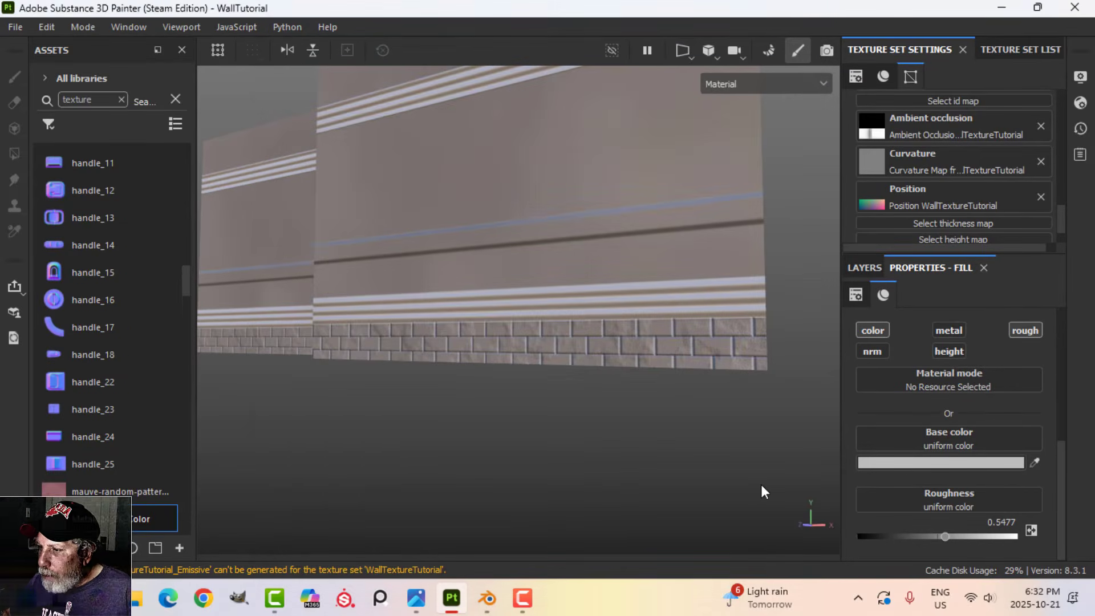
Assign the imported Metal024_2K_Color texture as the base color of Fill layer 4 in the BARS folder
left_click_drag(105, 515, 940, 446)
scroll(666, 350, "up", 4)
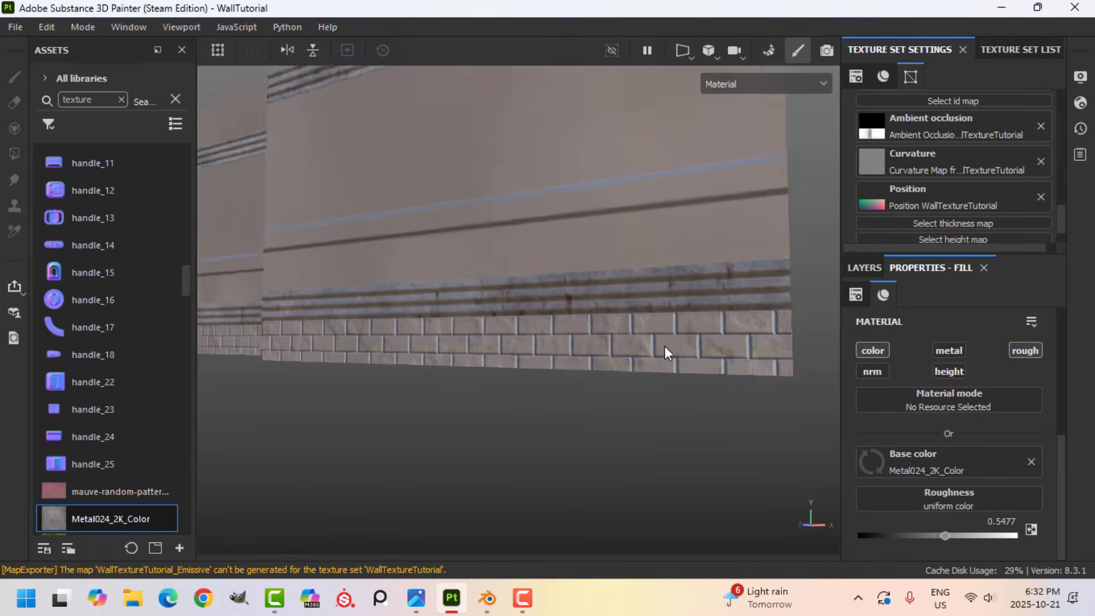
left_click_drag(530, 321, 628, 317, "alt")
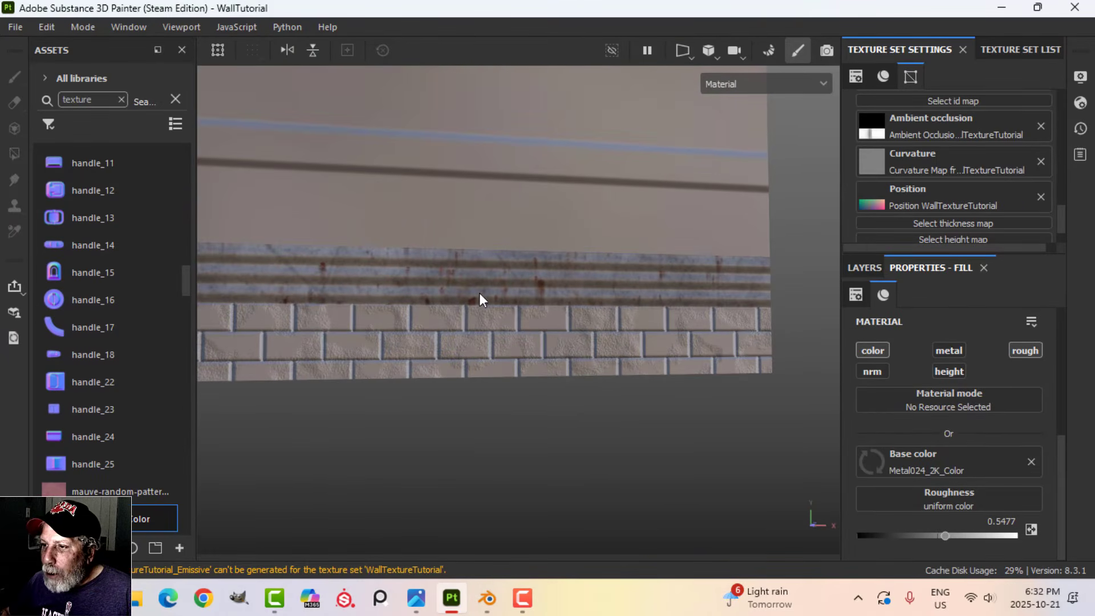
scroll(464, 325, "down", 5)
middle_click_drag(476, 324, 548, 331, "alt")
left_click_drag(548, 332, 645, 354, "alt")
scroll(681, 340, "down", 5)
left_click(871, 268)
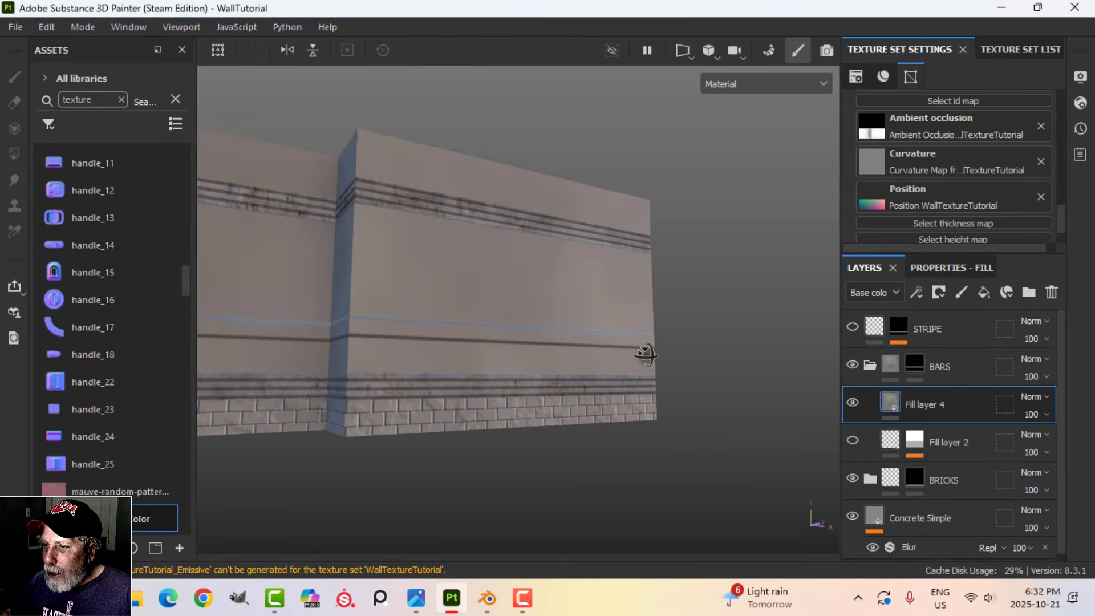
Switch to the WallAndPipesAndCeiling-studio.png reference to examine the wall's bars and bricks, and return to Substance 3D Painter to compare
left_click(416, 597)
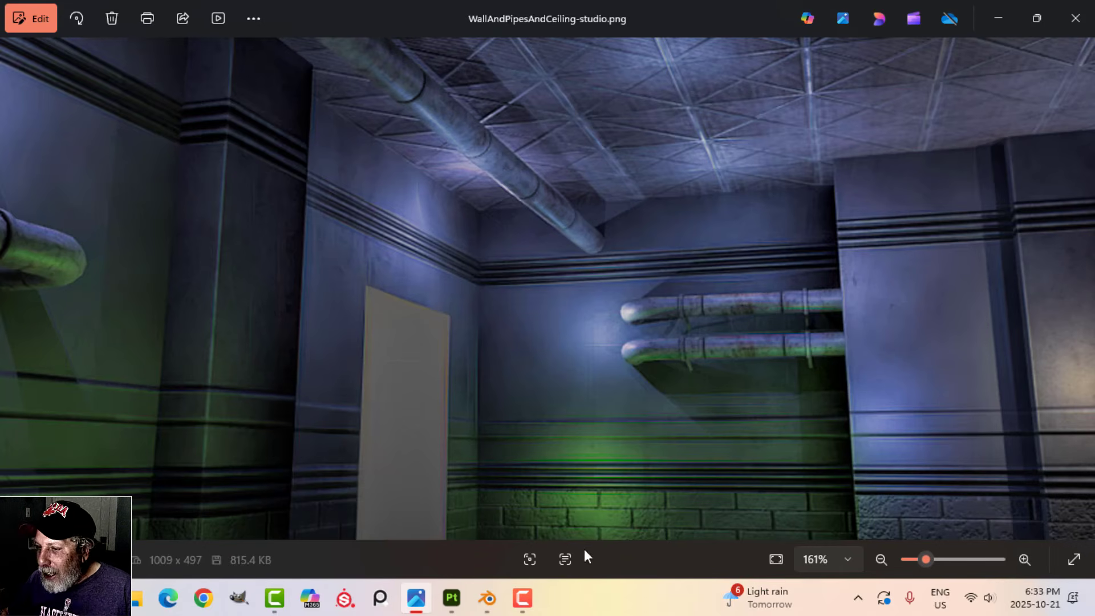
left_click(487, 598)
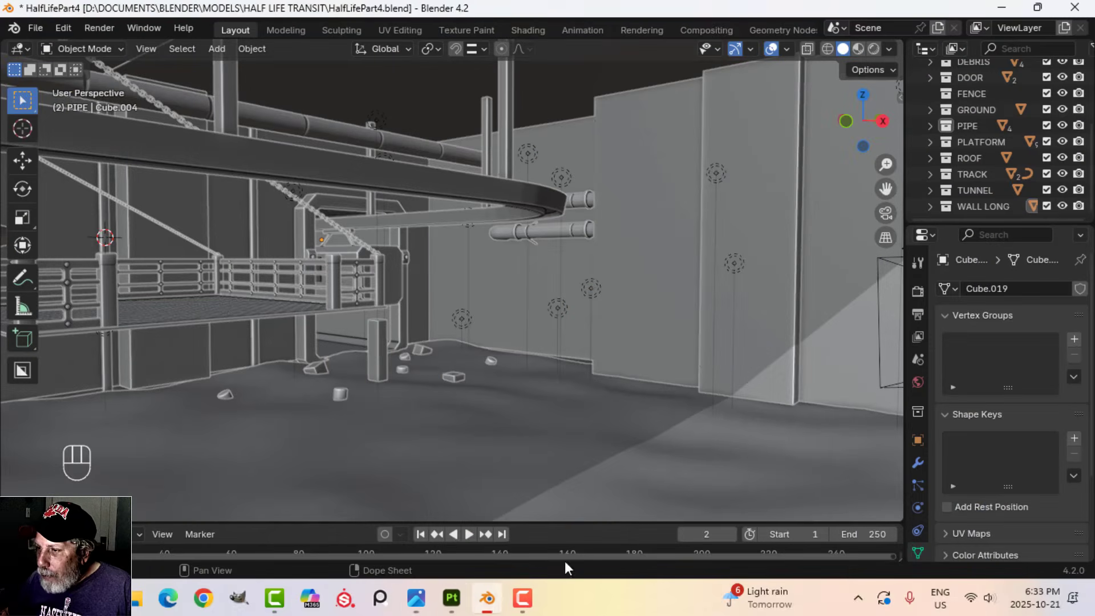
left_click(459, 600)
left_click_drag(561, 403, 653, 392, "alt")
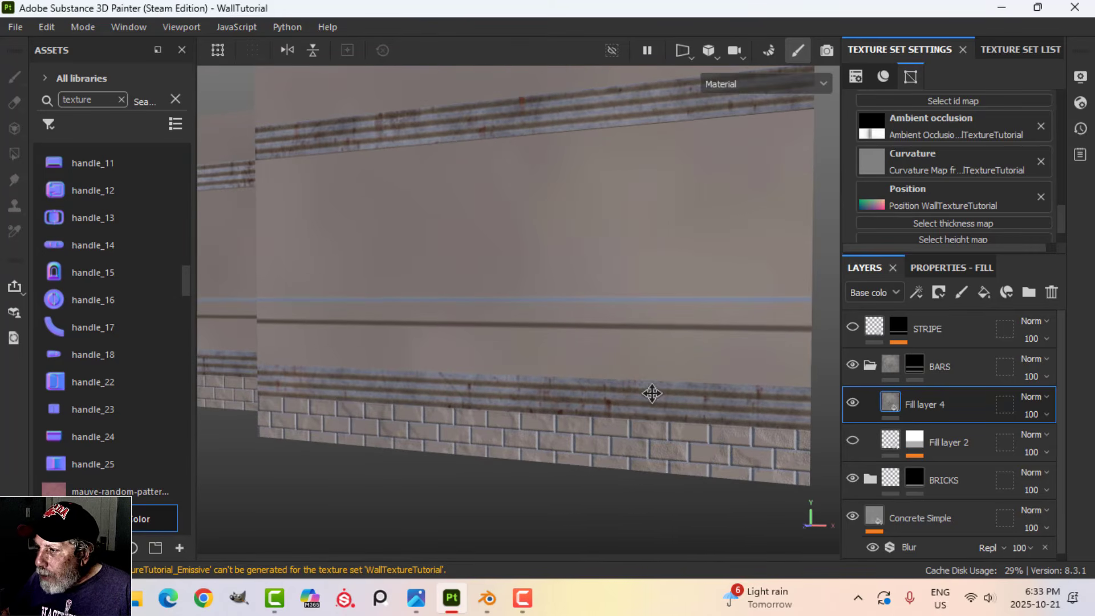
Collapse the BARS folder and add a fill layer with only the color channel at the top of the layer stack
left_click(869, 366)
left_click(870, 332)
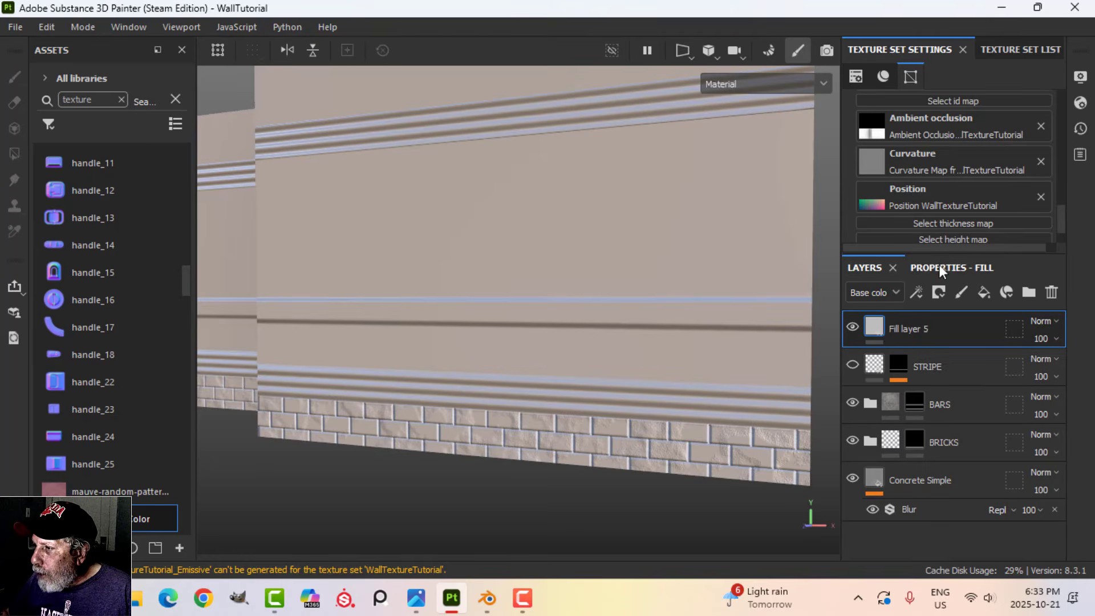
left_click(939, 266)
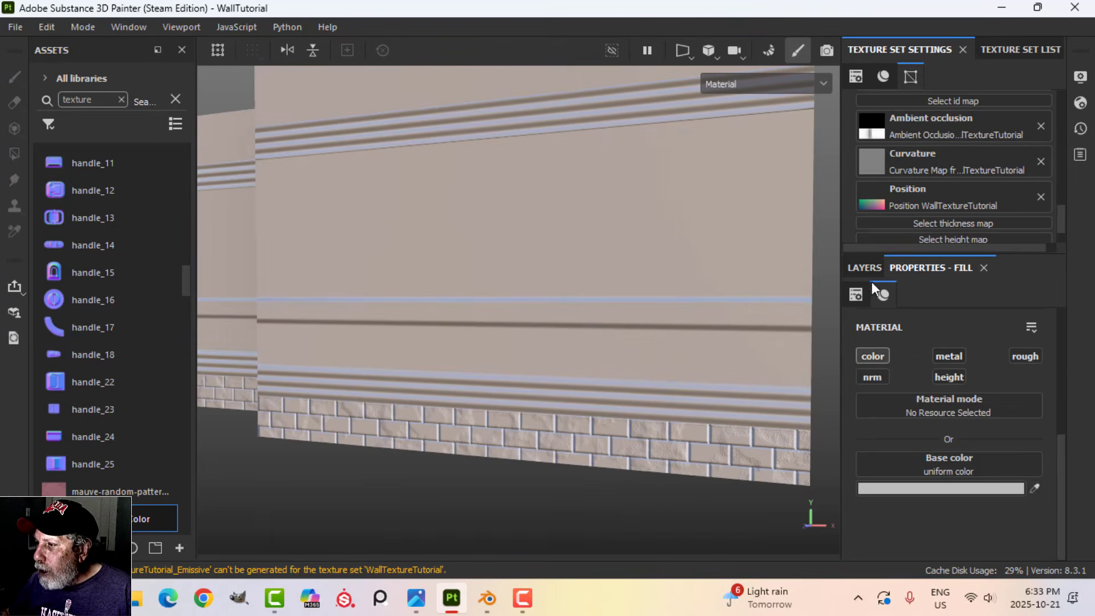
left_click(865, 268)
Give Fill layer 5 a black mask and drive it with a Metal Edge Wear generator
left_click(939, 293)
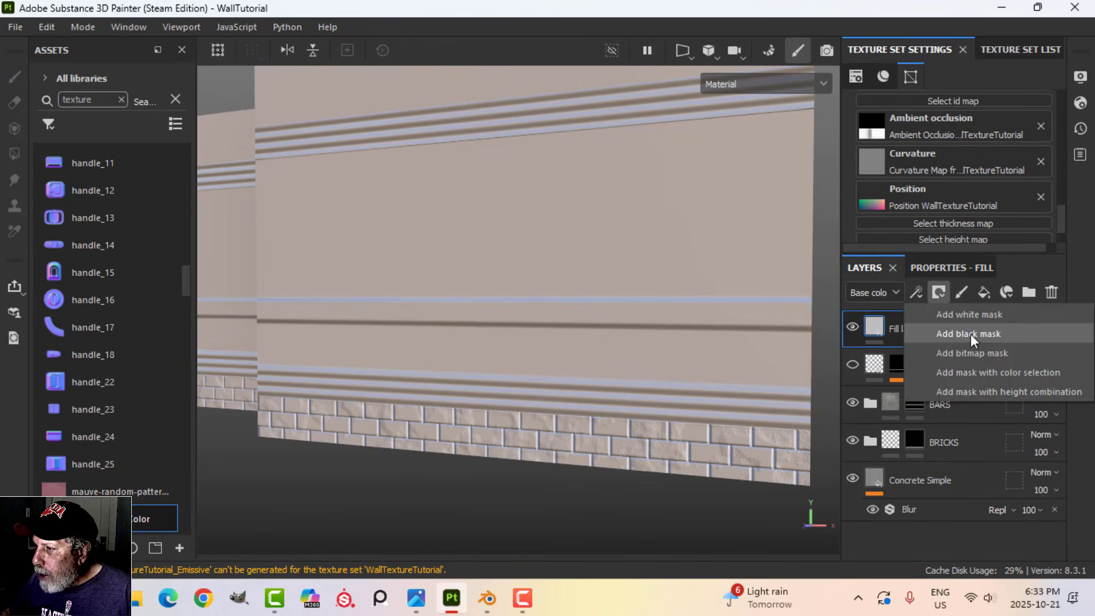
left_click(989, 337)
left_click(916, 292)
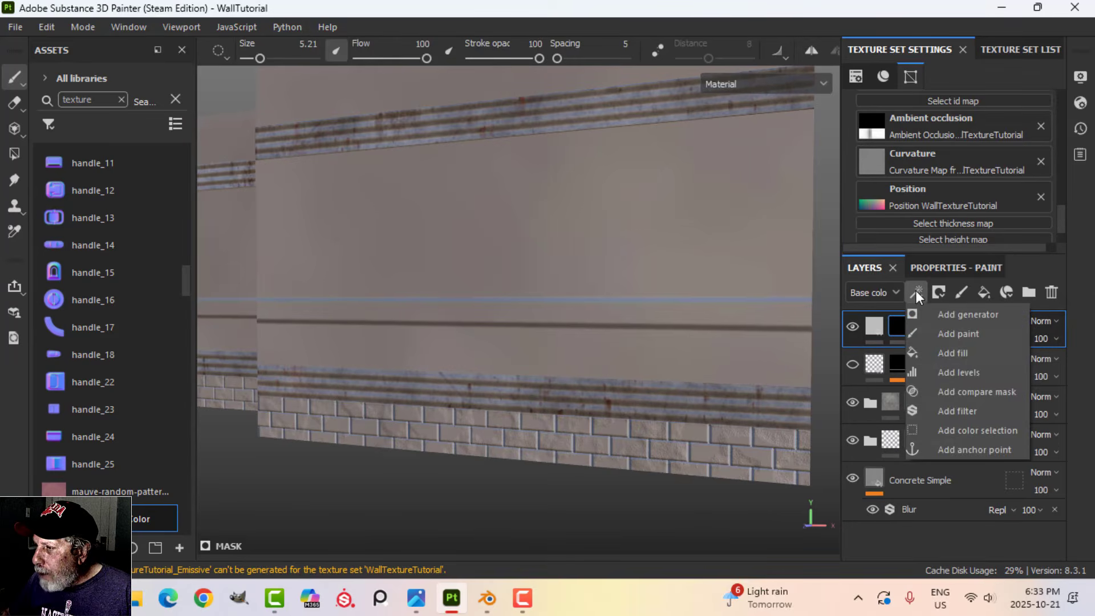
left_click(965, 317)
left_click(943, 269)
left_click(968, 329)
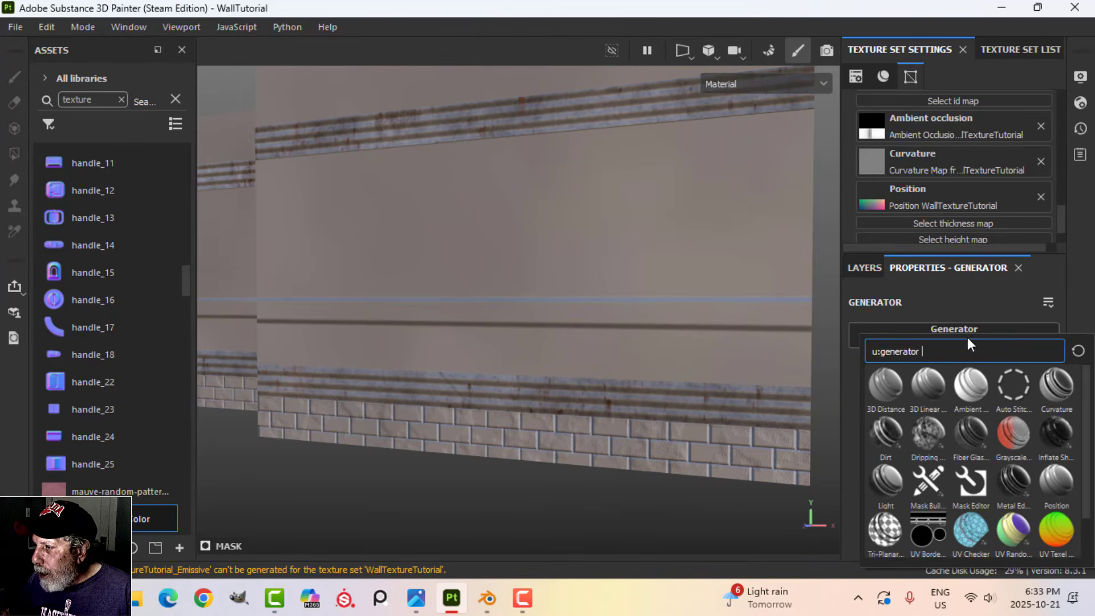
left_click(1018, 490)
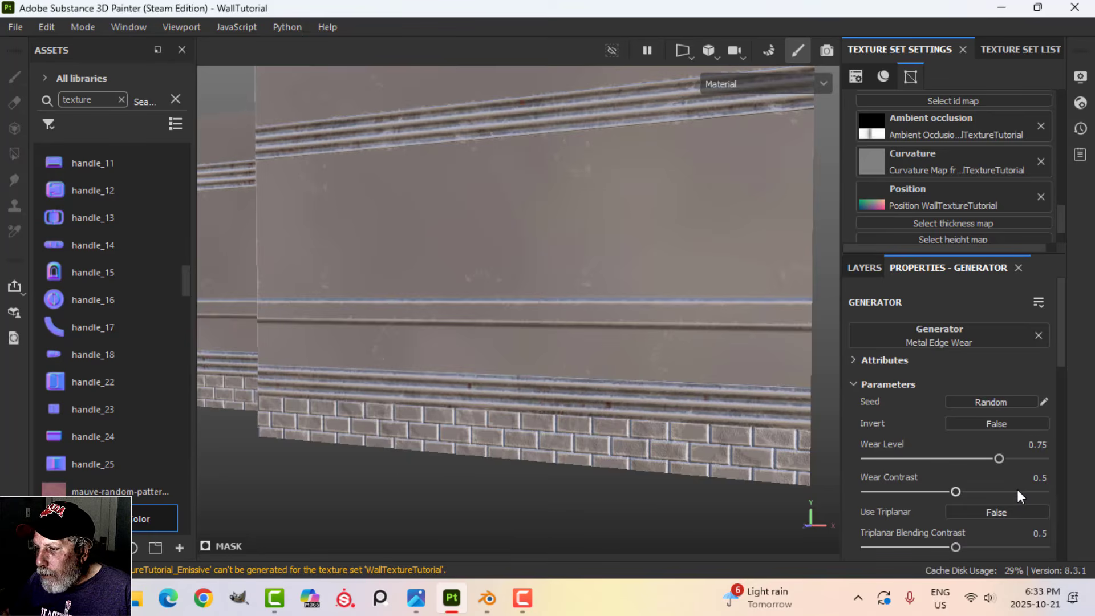
Set the Metal Edge Wear generator's wear level to 0.53
scroll(746, 437, "up", 1)
scroll(587, 447, "down", 3)
middle_click_drag(581, 445, 629, 402, "alt")
scroll(616, 422, "up", 4)
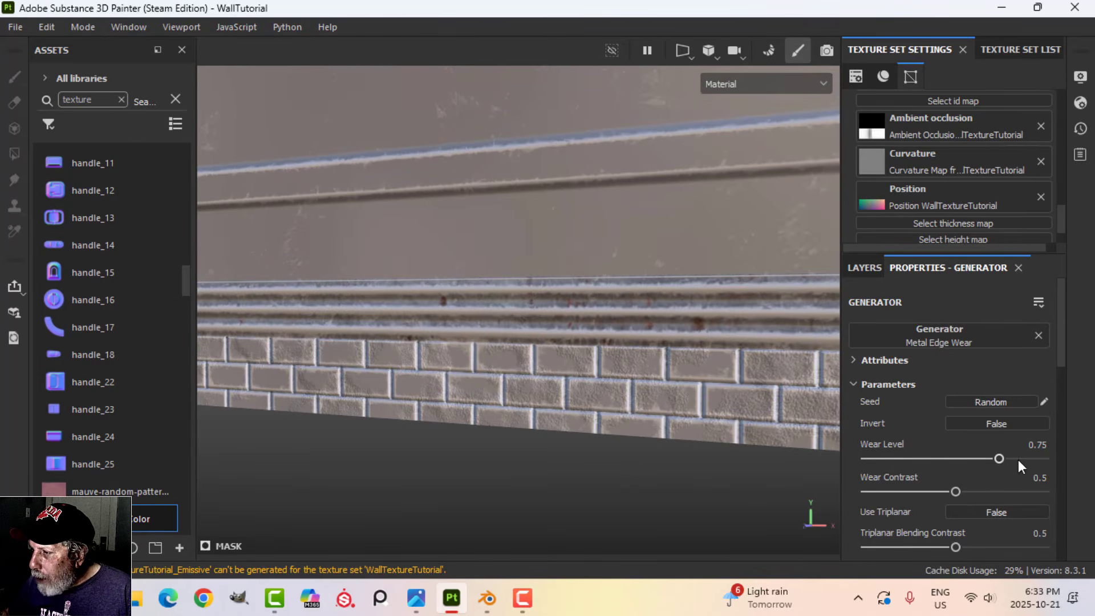
left_click_drag(1000, 458, 961, 459)
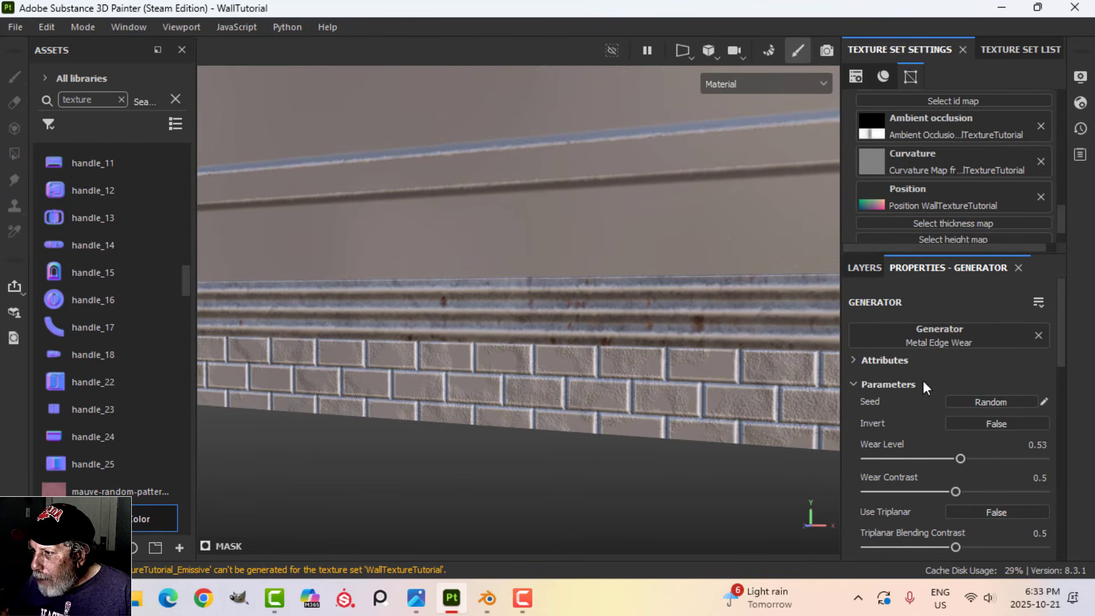
left_click(863, 268)
Try the Metal Edge Wear effect at 61 opacity and restore it to 100
left_click(1039, 358)
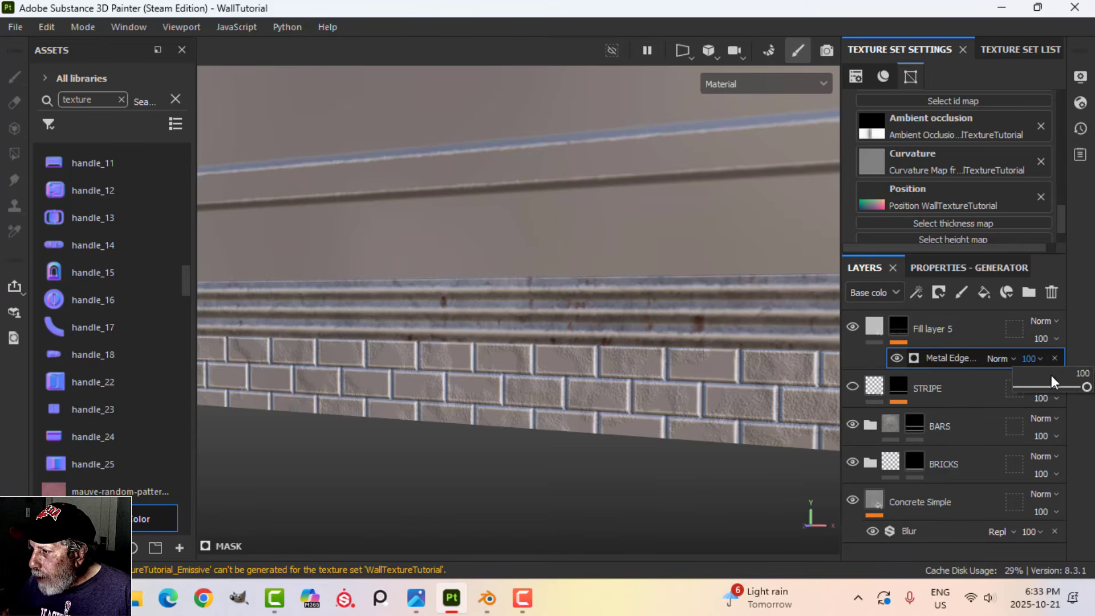
left_click_drag(1087, 392, 1061, 394)
mouse_move(656, 405)
left_mouse_down("alt")
mouse_move(599, 408)
mouse_move(580, 359)
mouse_move(692, 396)
mouse_move(631, 388)
mouse_move(611, 403)
mouse_move(689, 379)
mouse_move(639, 394)
left_mouse_up("alt")
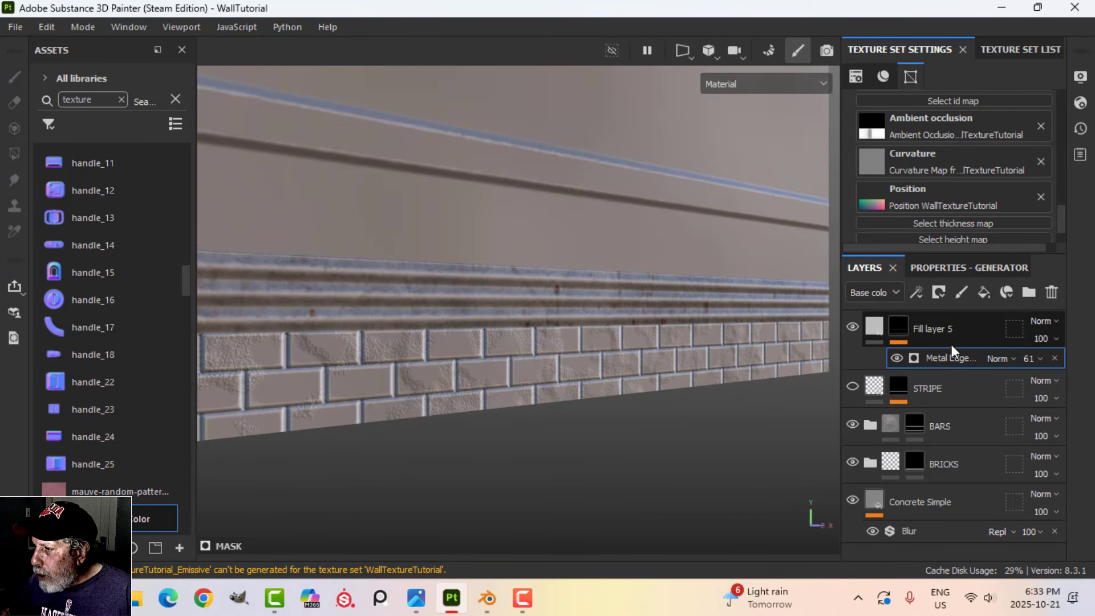
left_click(1037, 360)
left_click_drag(1061, 388, 1091, 387)
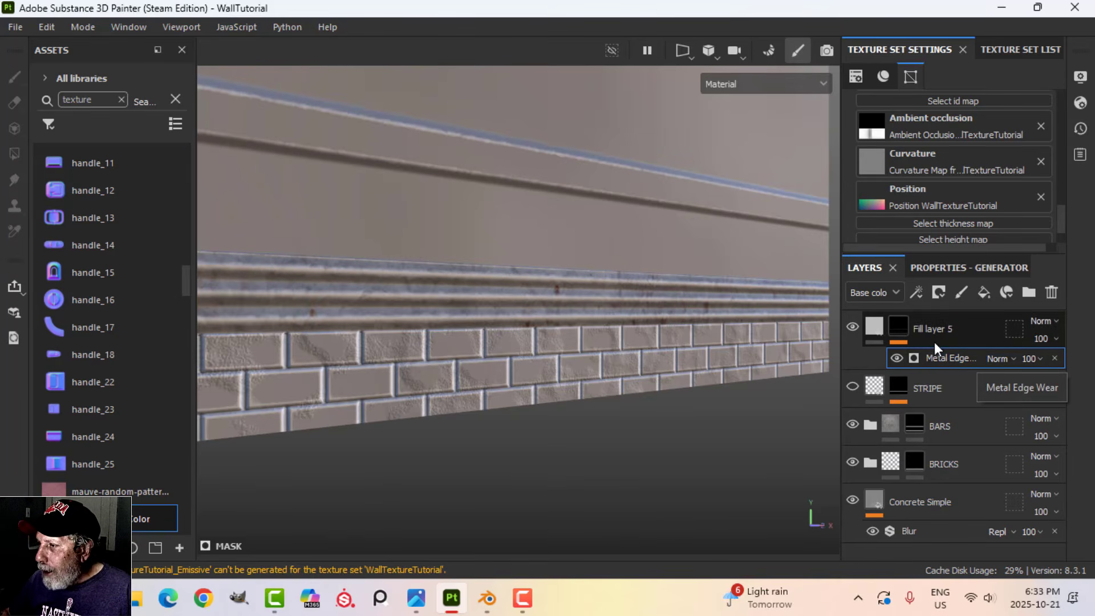
Add a fill effect above Metal Edge Wear in Fill layer 5's mask, using the Grunge Cobweb texture as its grayscale
left_click(917, 292)
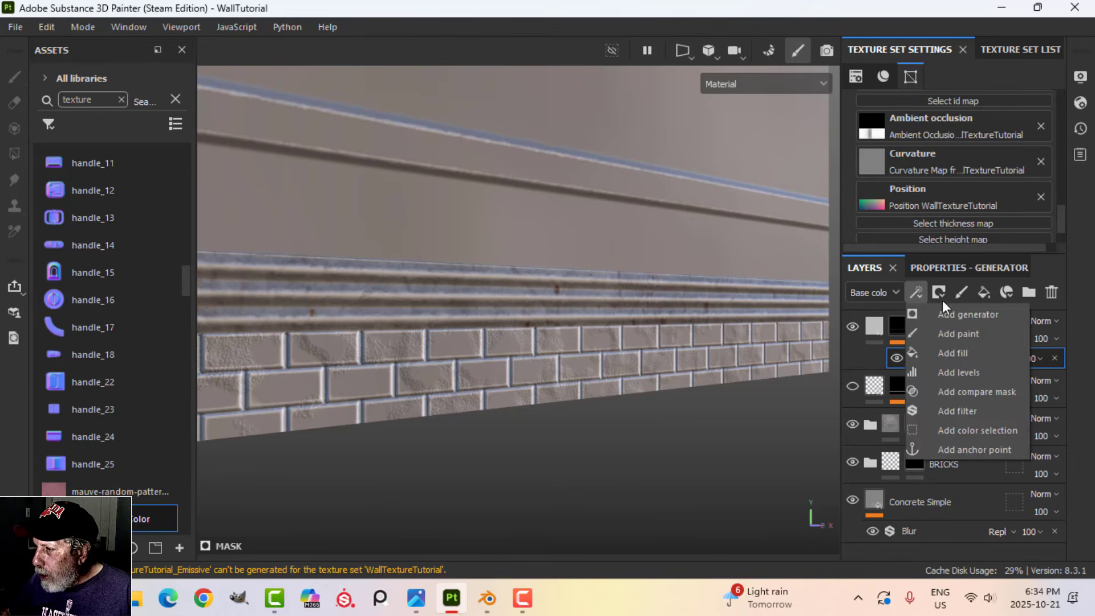
left_click(960, 354)
left_click(950, 270)
left_click(968, 378)
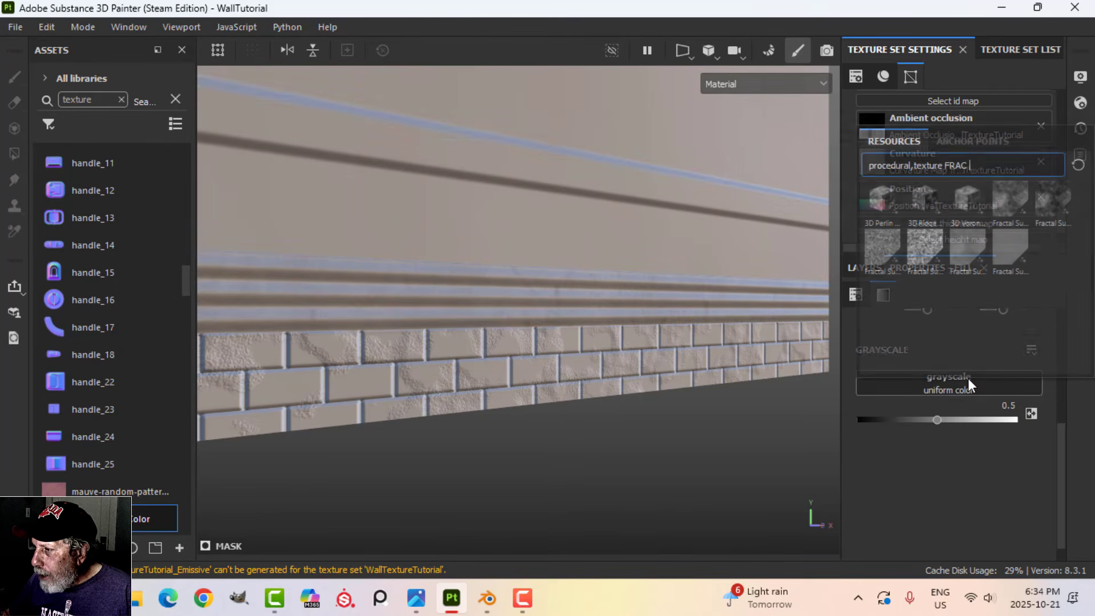
left_click(1078, 165)
type("GRUNGE")
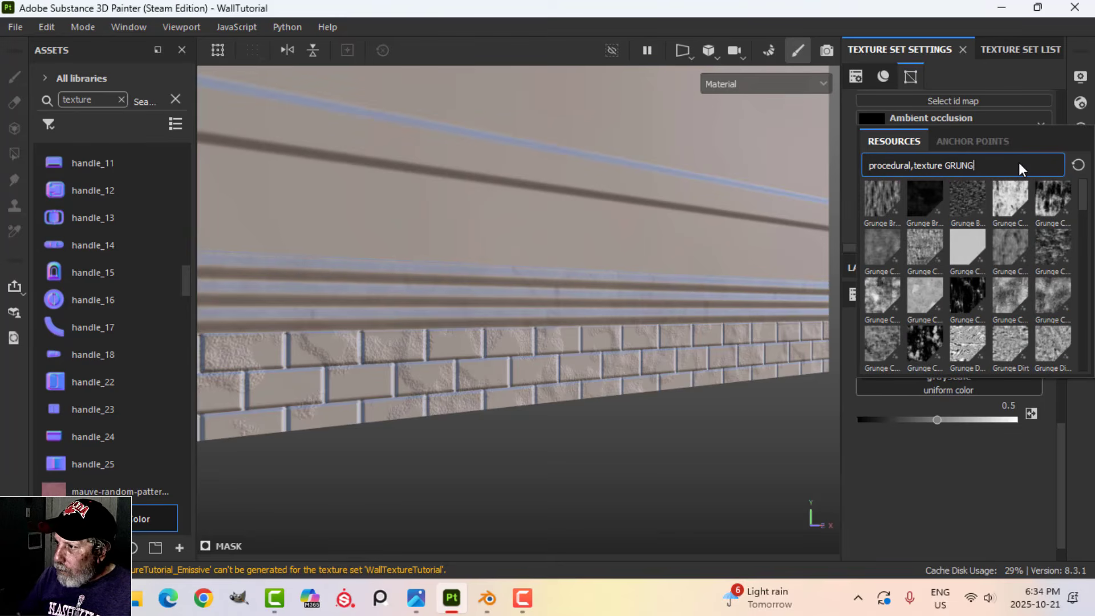
left_click(1050, 194)
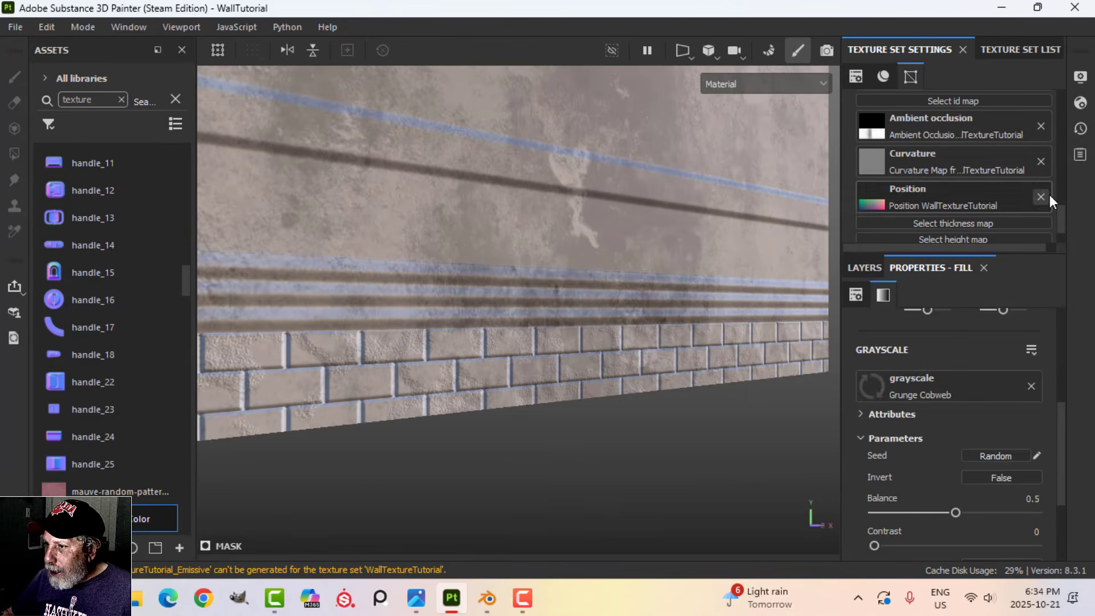
left_click_drag(565, 261, 594, 268, "alt")
scroll(895, 336, "up", 3)
left_click(874, 270)
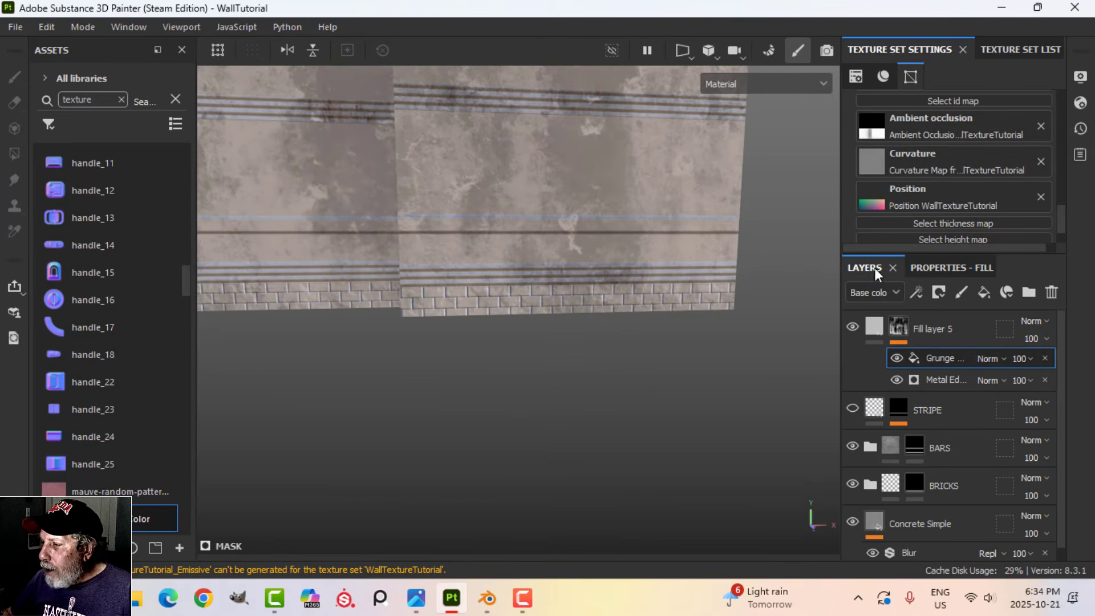
Set the Grunge Cobweb fill effect's blending mode to Subtract in Fill layer 5's mask and inspect the worn edges on the wall
left_click(990, 359)
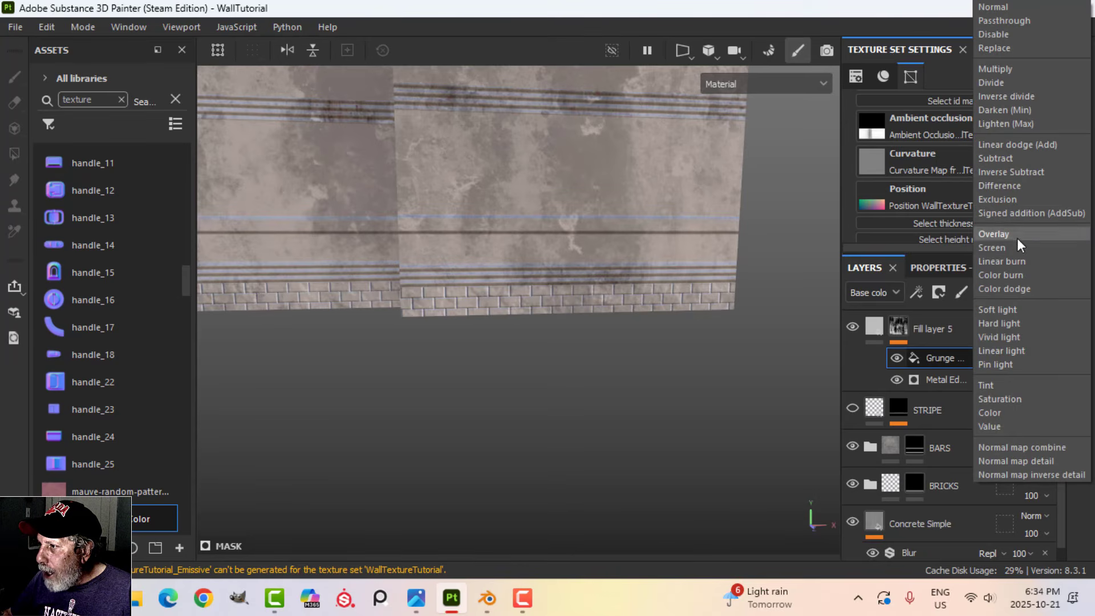
left_click(985, 158)
left_click_drag(659, 307, 625, 269, "alt")
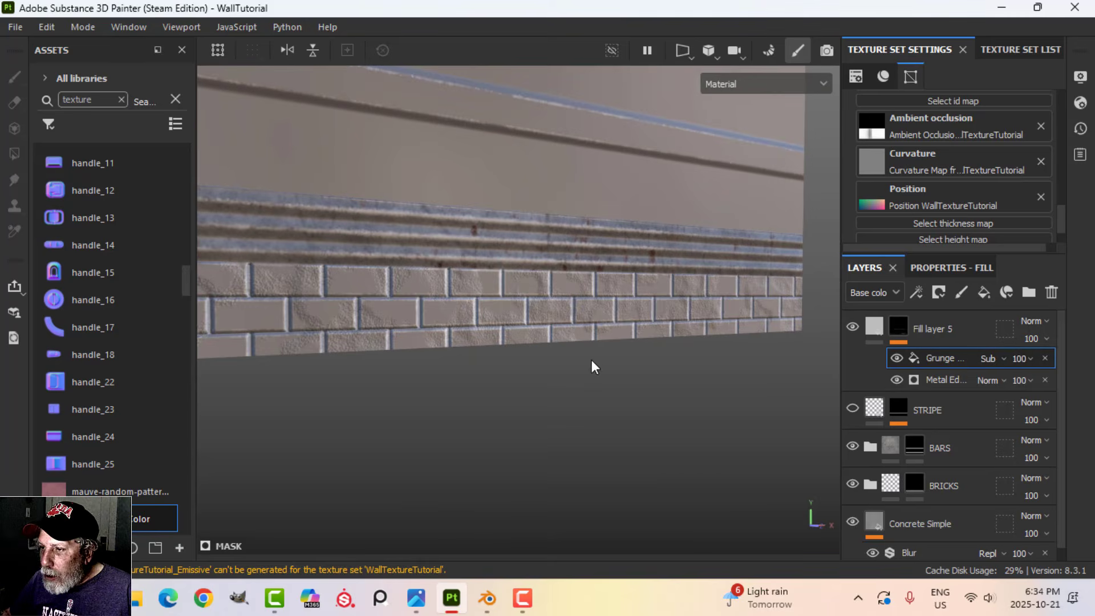
scroll(591, 367, "up", 1)
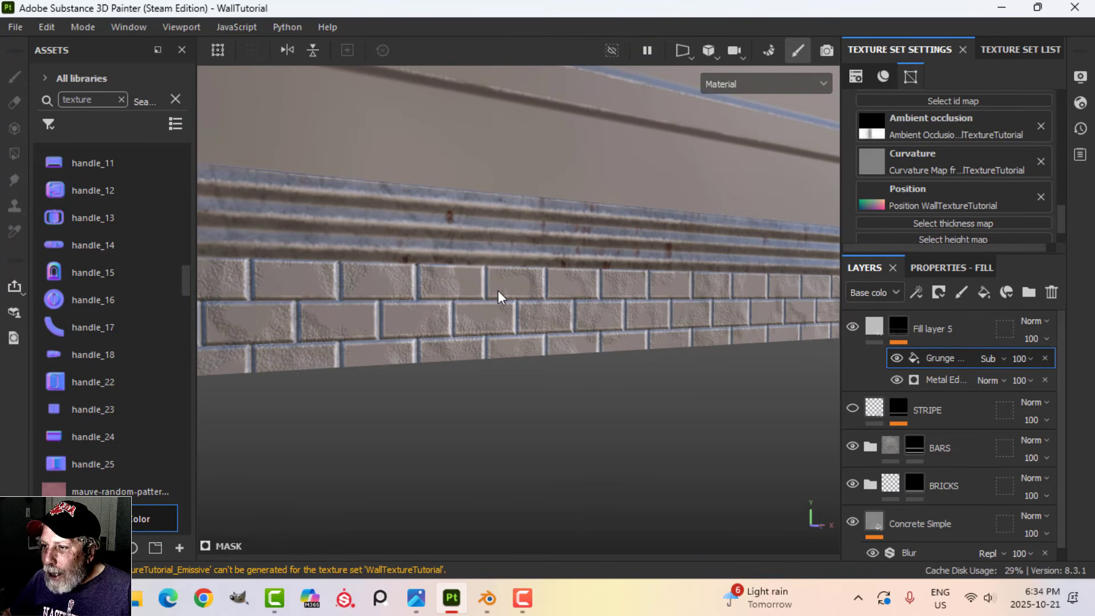
scroll(505, 306, "down", 5)
middle_click_drag(439, 315, 610, 313, "alt")
left_click_drag(609, 313, 523, 325, "alt")
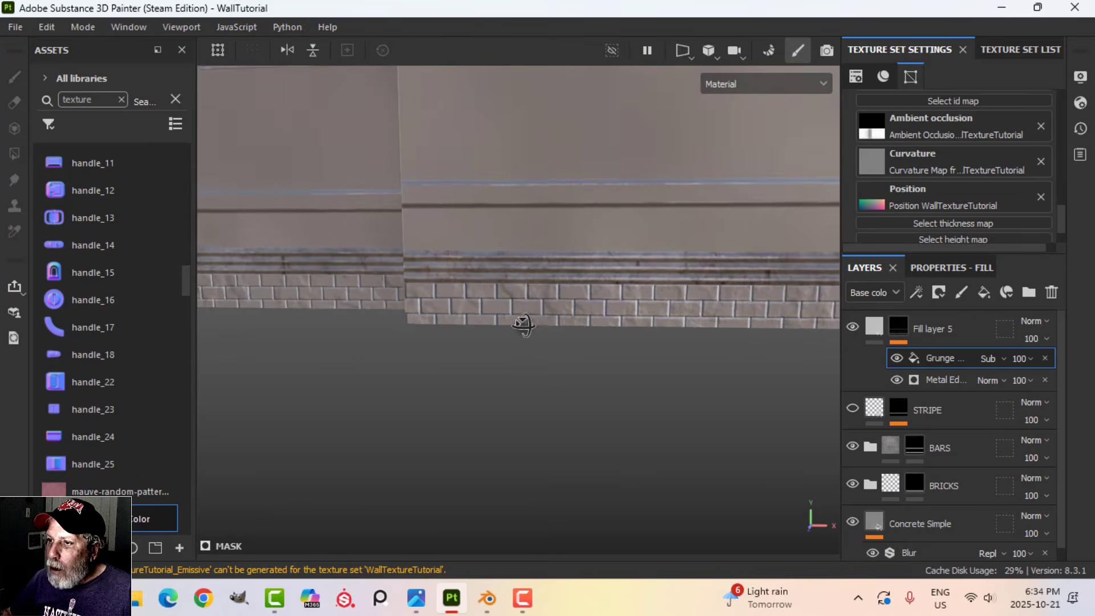
scroll(627, 272, "down", 3)
middle_click_drag(626, 273, 597, 340, "alt")
left_click_drag(598, 346, 948, 392, "alt")
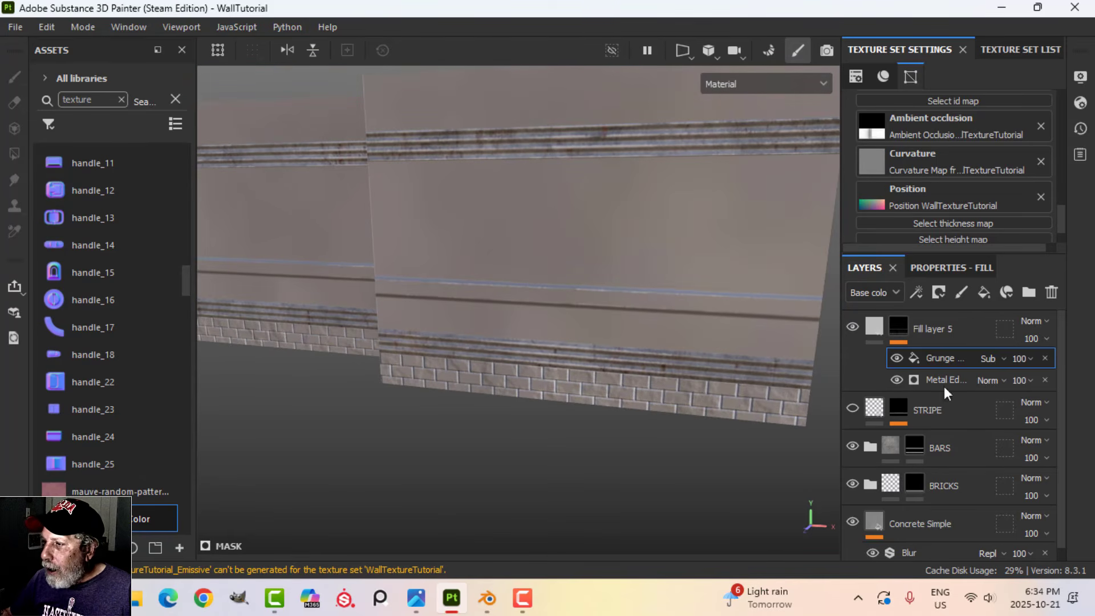
Lower the Metal Edge Wear effect's opacity to 71 in Fill layer 5's mask
left_click(1030, 381)
left_click_drag(1082, 408, 1066, 409)
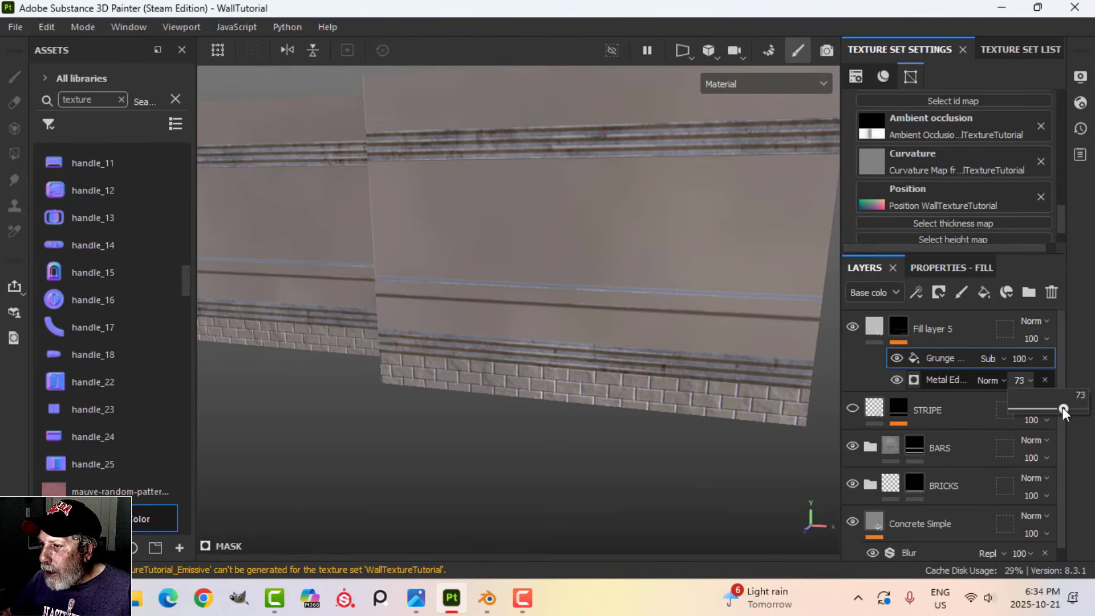
scroll(664, 415, "up", 2)
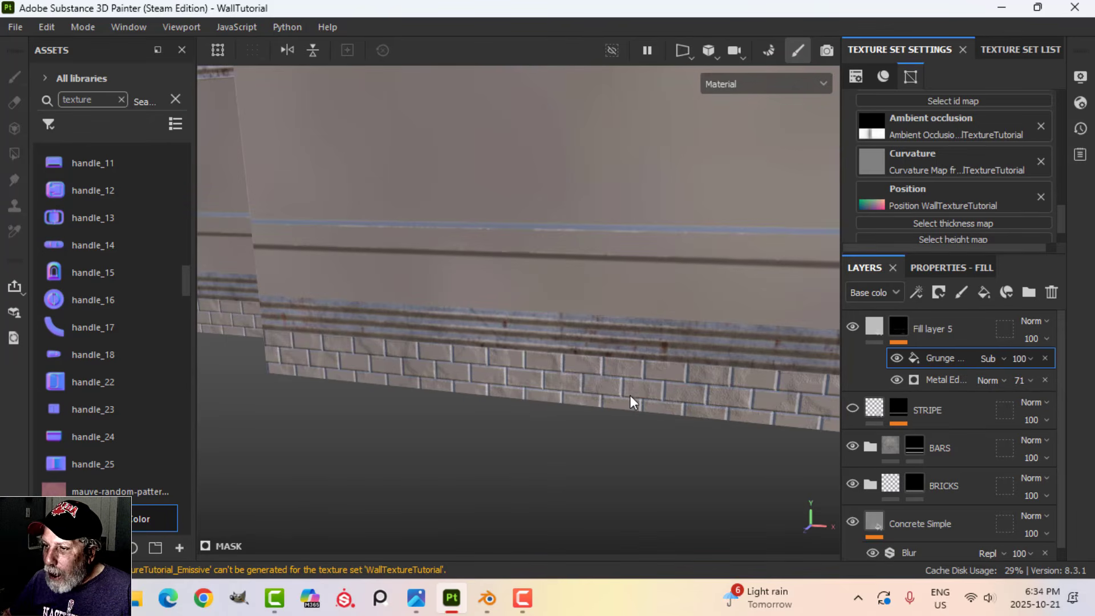
scroll(542, 385, "up", 3)
Try dark grey 3B3B3B and red E71010 as Fill layer 5's base color, then settle on light grey C2C0C0
left_click(874, 326)
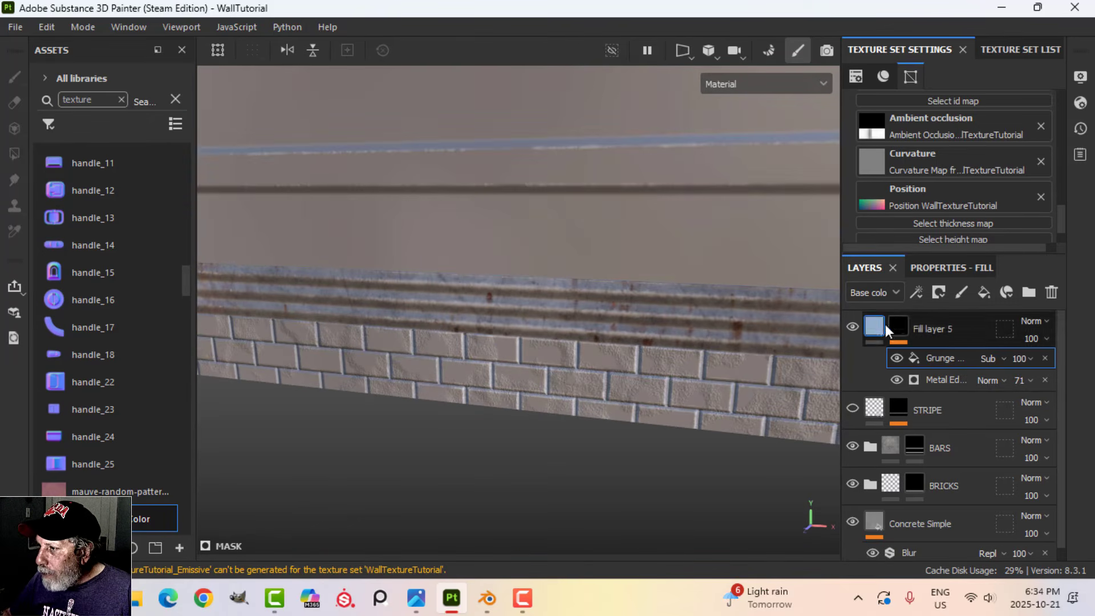
scroll(935, 459, "down", 5)
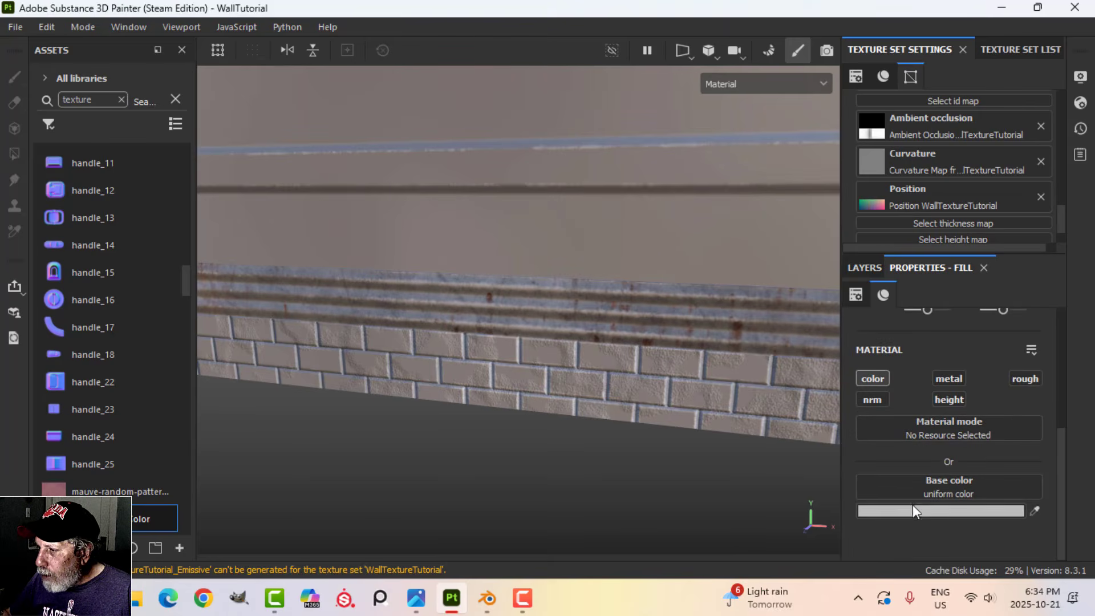
left_click(916, 509)
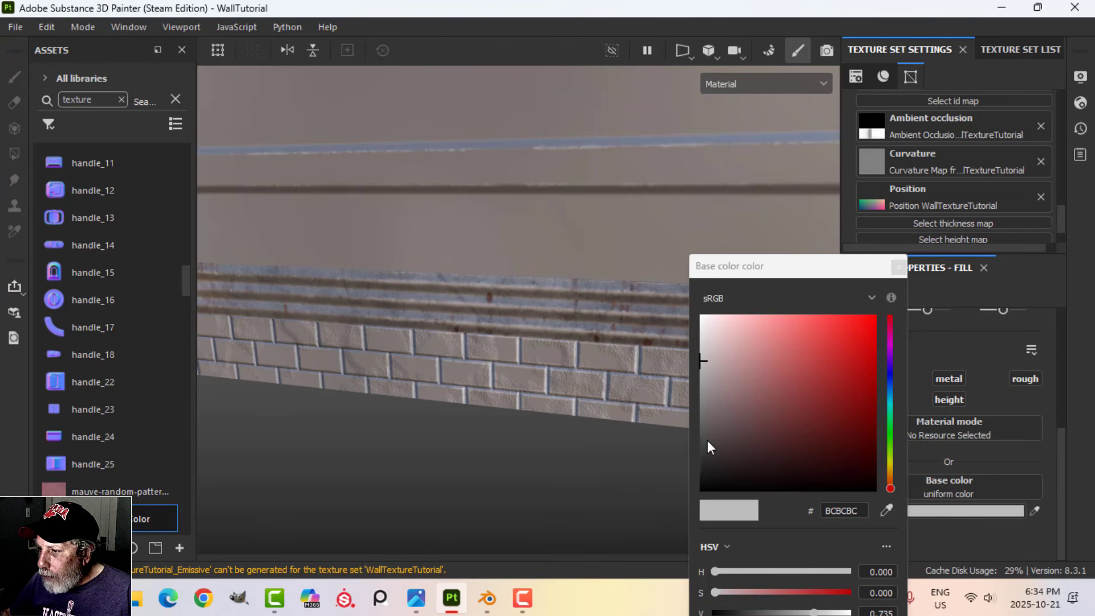
left_click(704, 446)
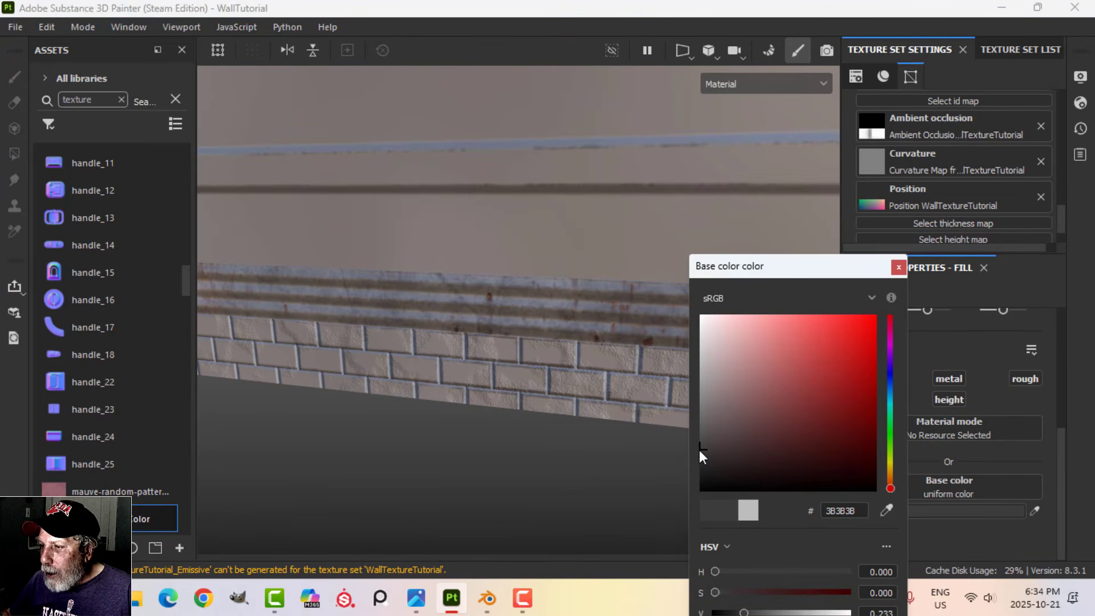
left_click(864, 331)
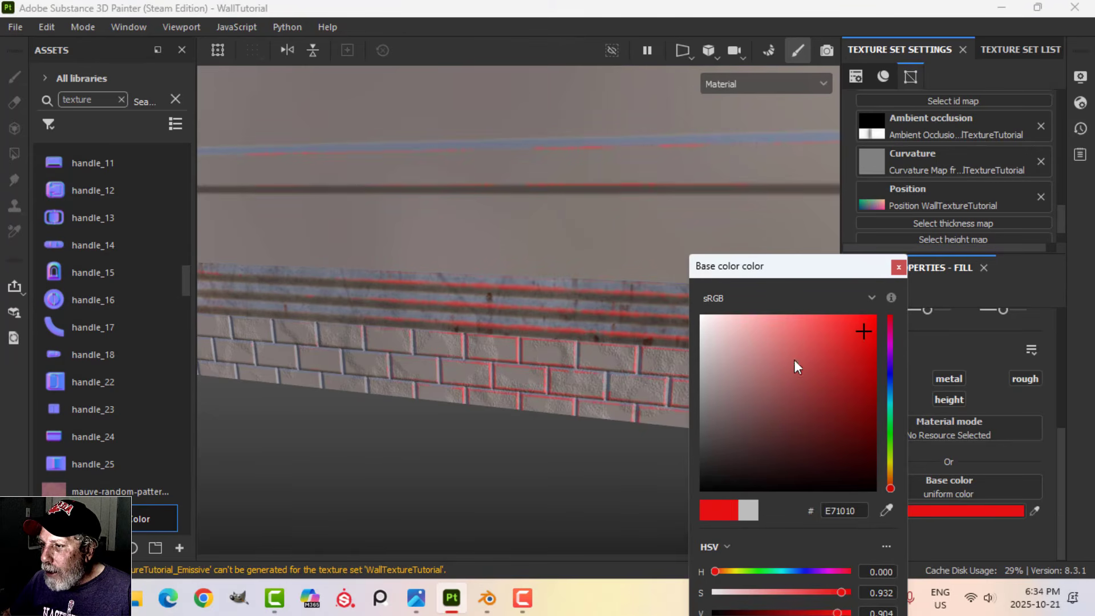
left_click_drag(709, 349, 702, 357)
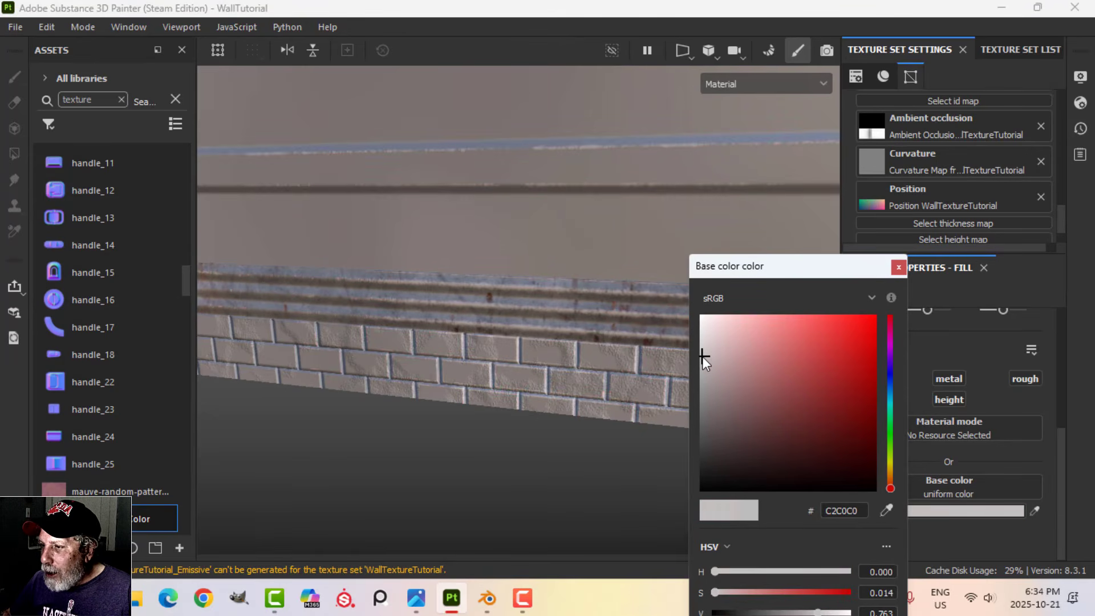
left_click(899, 267)
Rename Fill layer 5 as EDGES
left_click(864, 267)
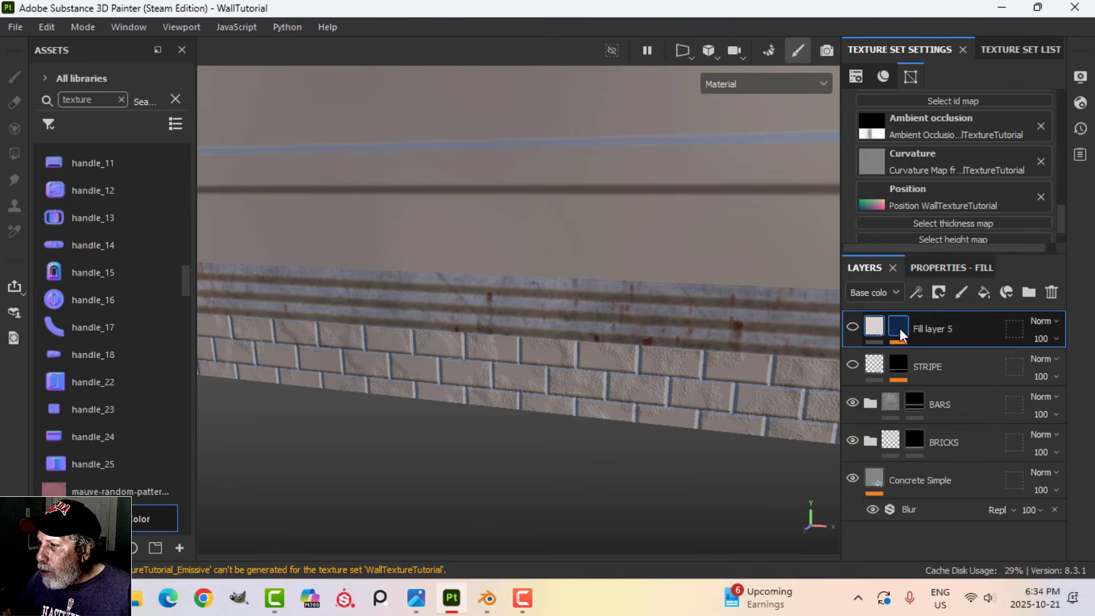
double_click(939, 327)
type("EDGES")
key("Return")
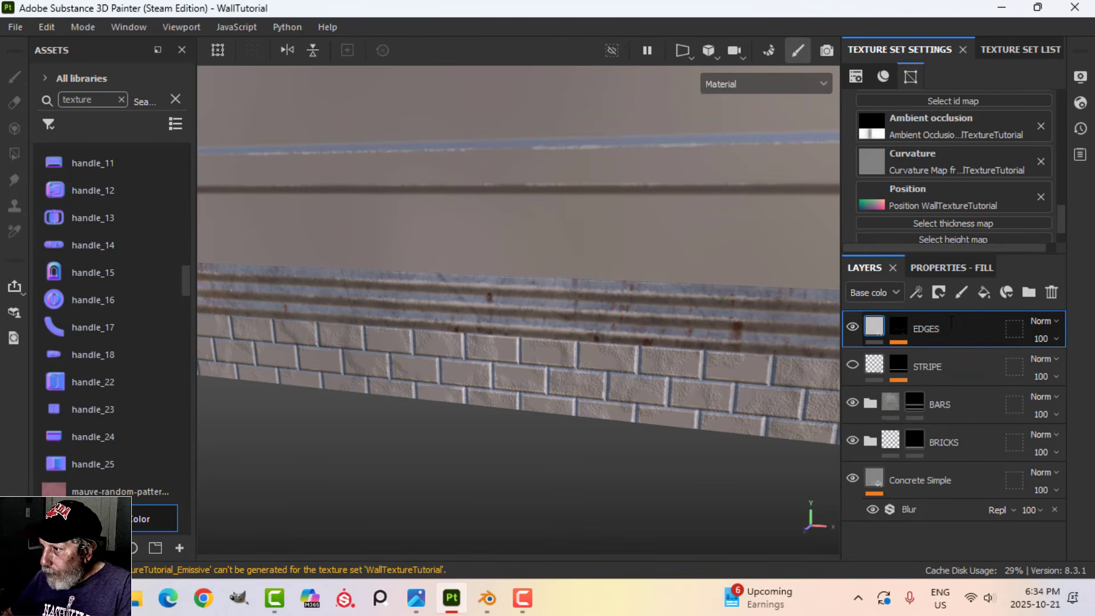
Add a fill layer above EDGES with only the color and rough channels enabled, and set its roughness to 0.9447
left_click(956, 266)
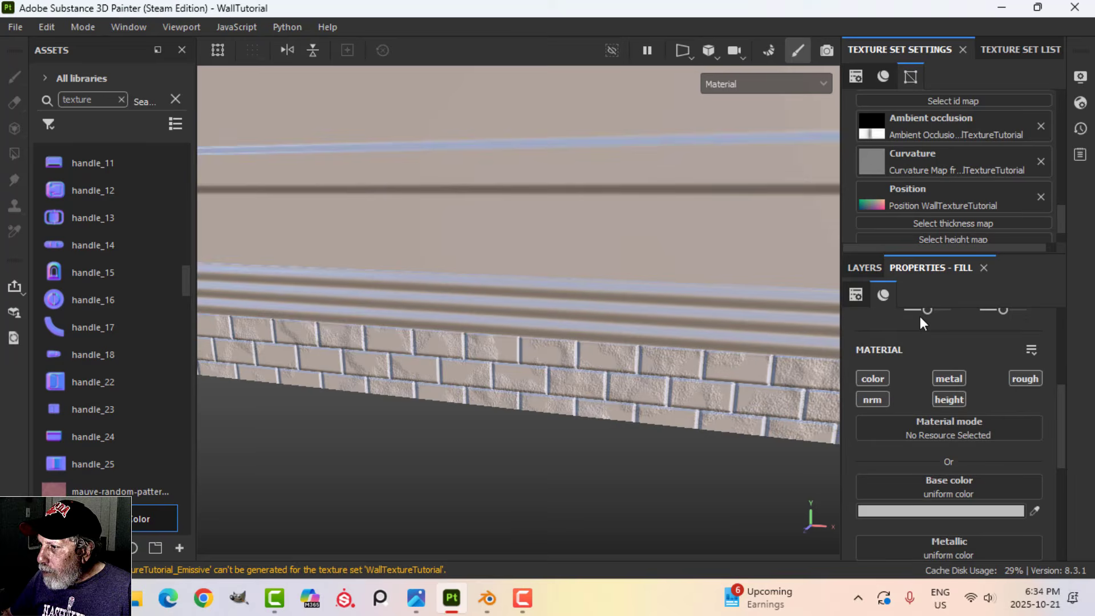
left_click(879, 383, "alt")
left_click(1009, 383)
scroll(1001, 393, "down", 2)
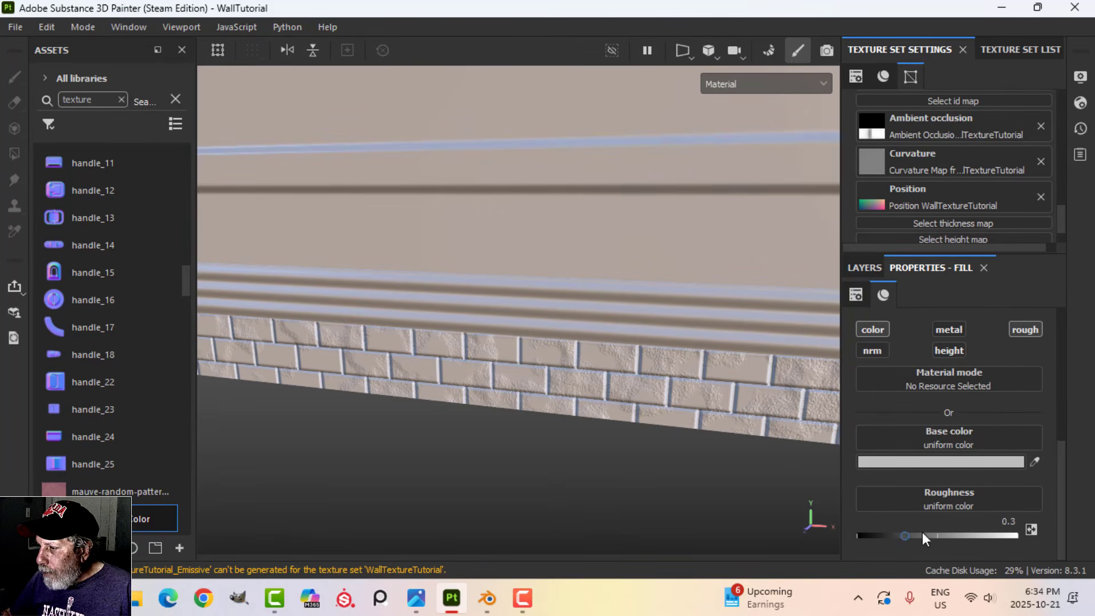
left_click_drag(953, 536, 1003, 534)
Set the new fill layer's base color to very dark brown 1D1003
left_click(973, 461)
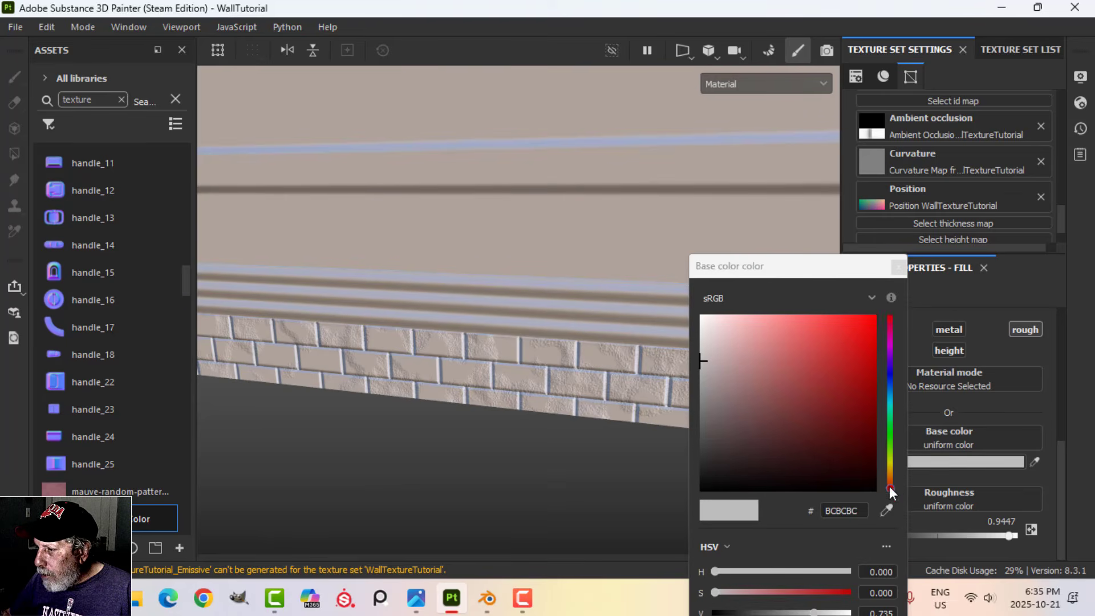
left_click_drag(890, 489, 887, 475)
left_click(860, 471)
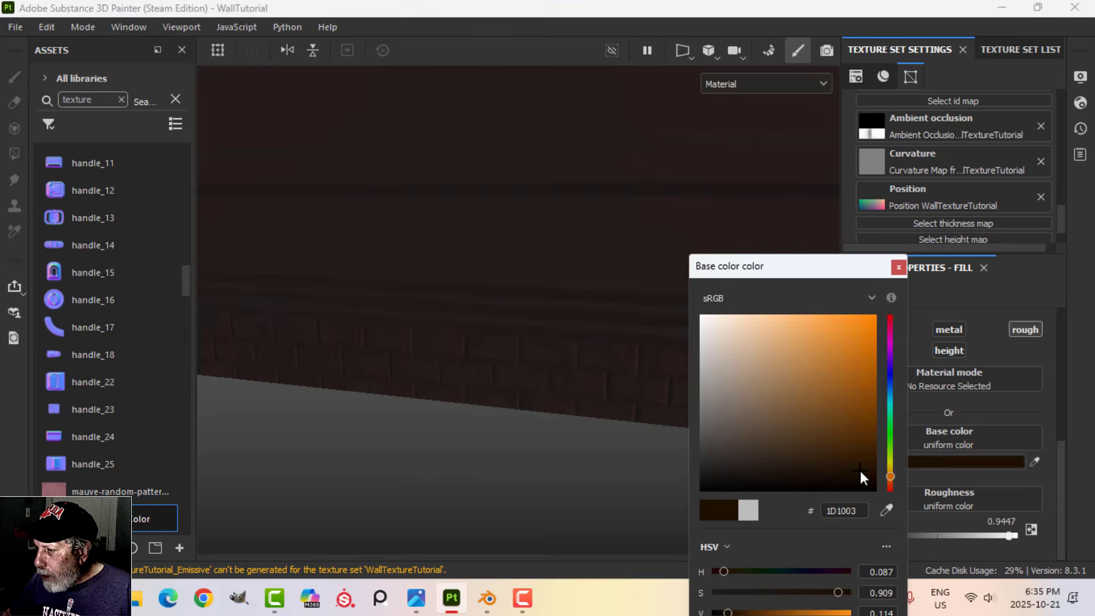
left_click(895, 267)
Give the dark brown fill layer a black mask and drive it with a Dirt generator
left_click(865, 268)
left_click(939, 292)
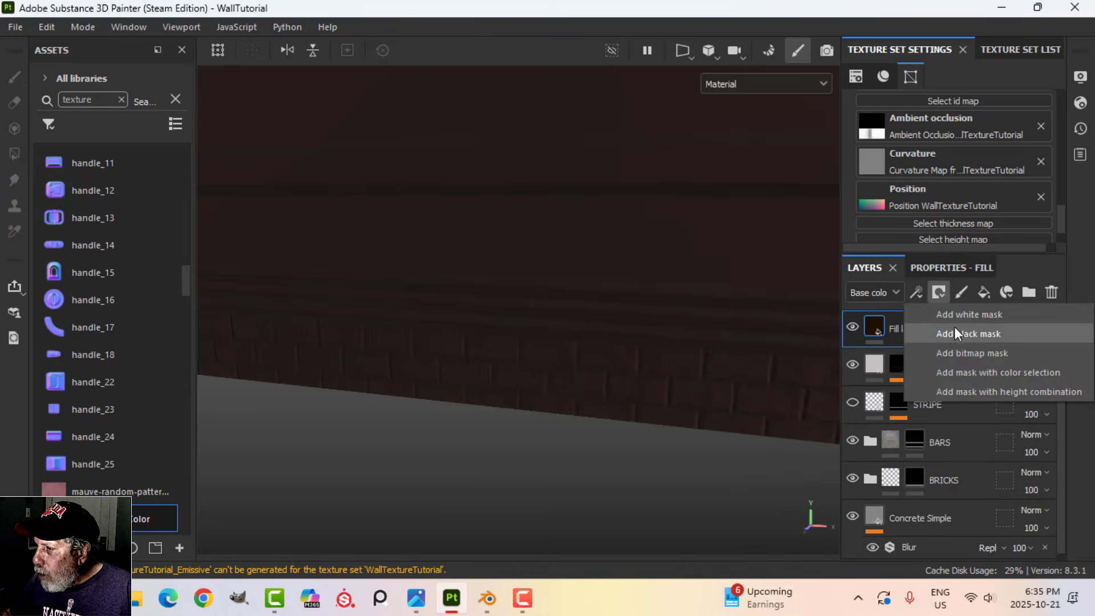
left_click(955, 332)
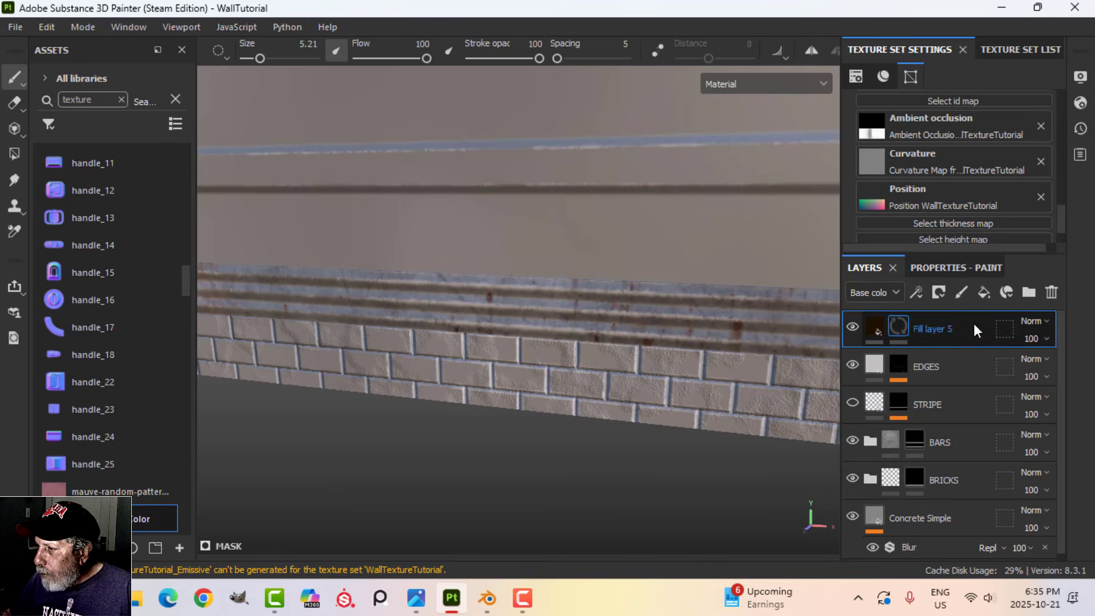
left_click(919, 292)
left_click(943, 316)
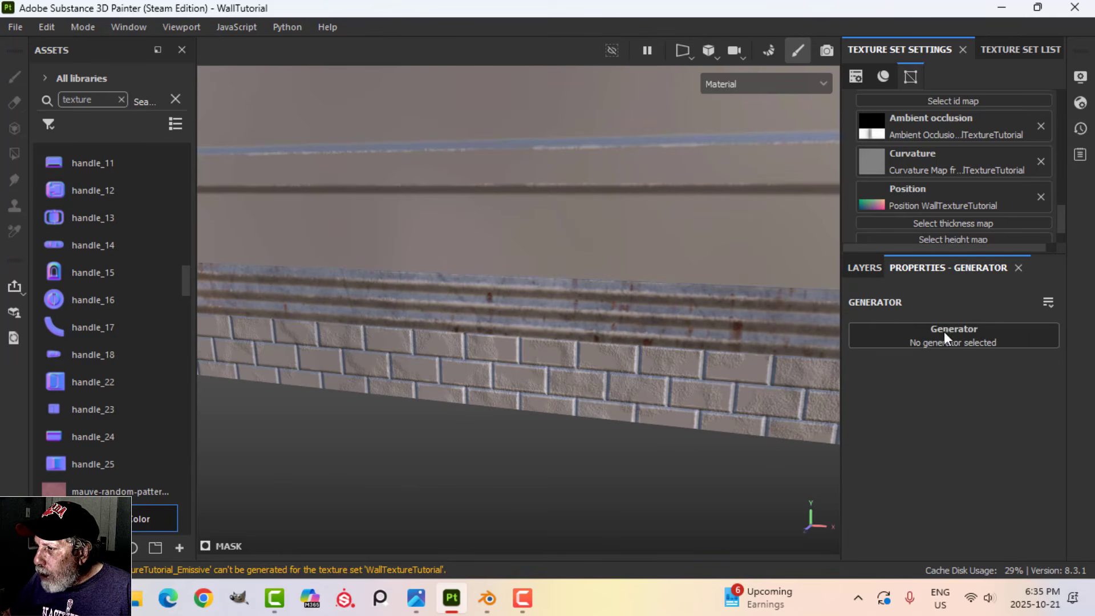
left_click(944, 331)
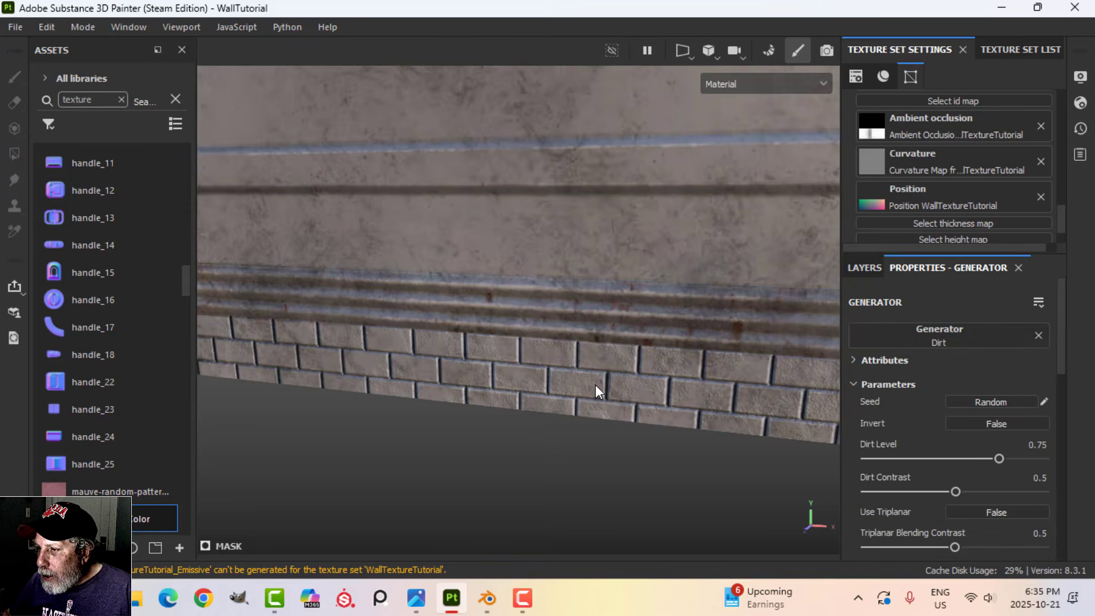
Set the Dirt generator's dirt level to 0.59 and check the result across the wall
scroll(643, 372, "up", 4)
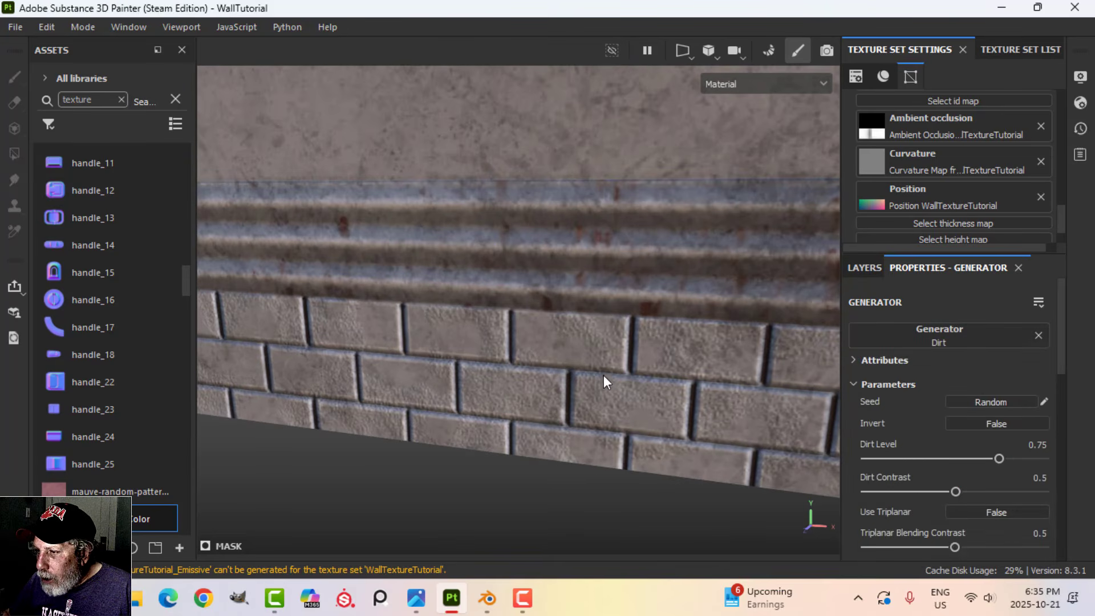
scroll(619, 422, "down", 3)
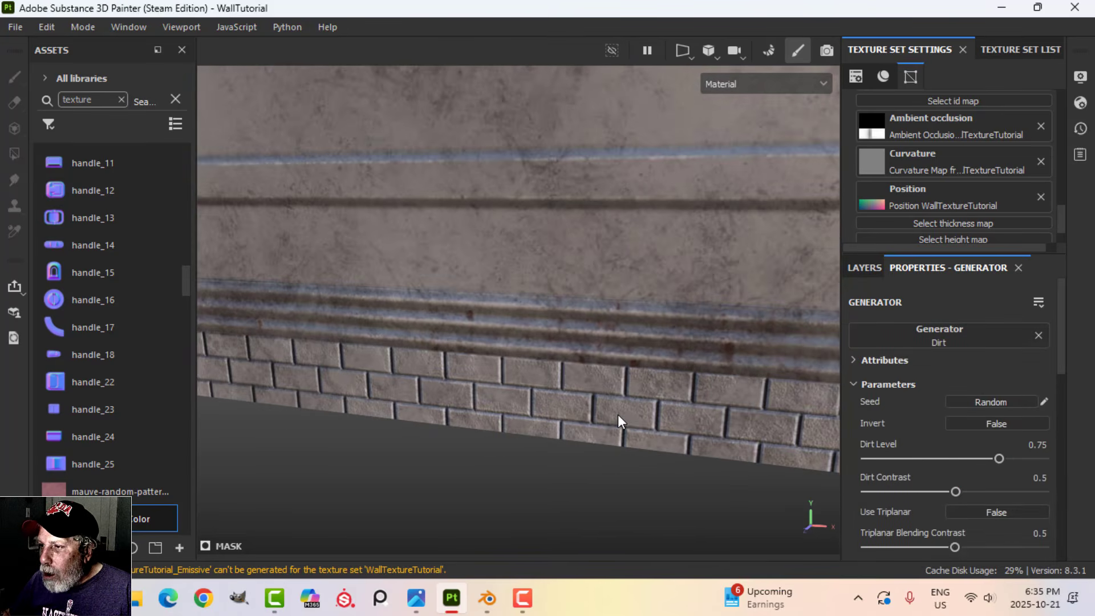
left_click_drag(998, 459, 971, 460)
scroll(558, 337, "down", 2)
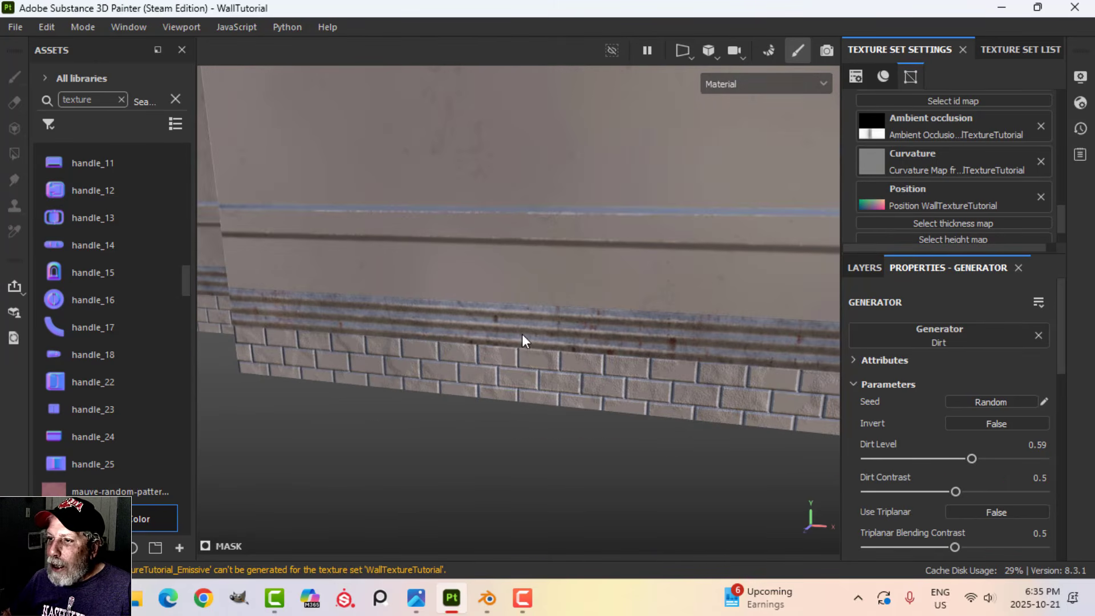
scroll(522, 335, "down", 2)
left_click_drag(496, 365, 601, 350, "alt")
scroll(587, 285, "down", 2)
middle_click_drag(595, 256, 602, 273, "alt")
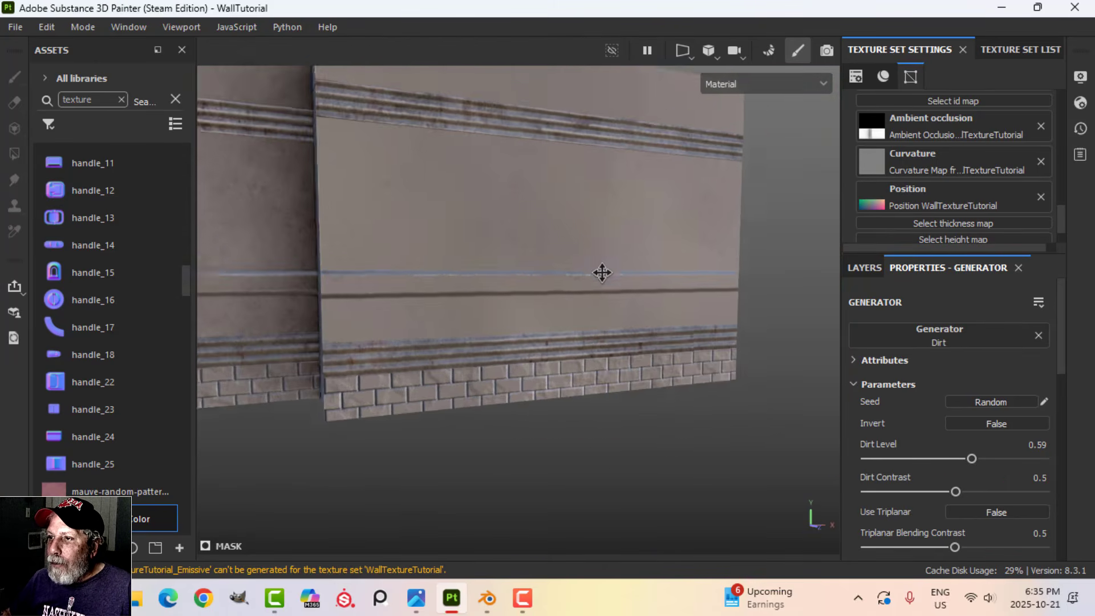
left_click_drag(603, 273, 639, 337, "alt")
Rename the dark brown fill layer as DIRT
left_click(863, 266)
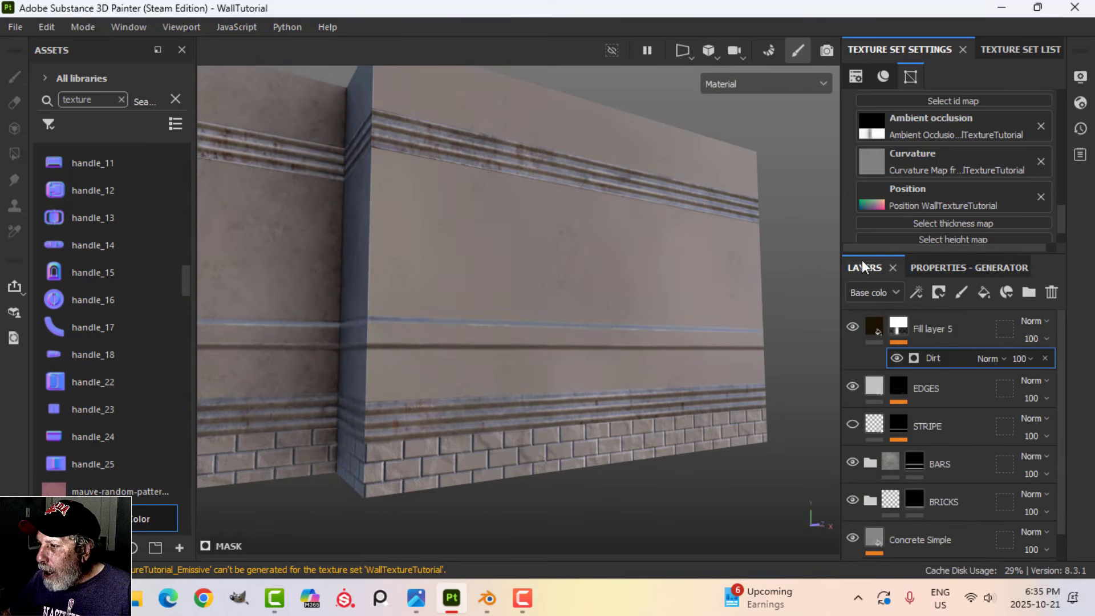
double_click(930, 331)
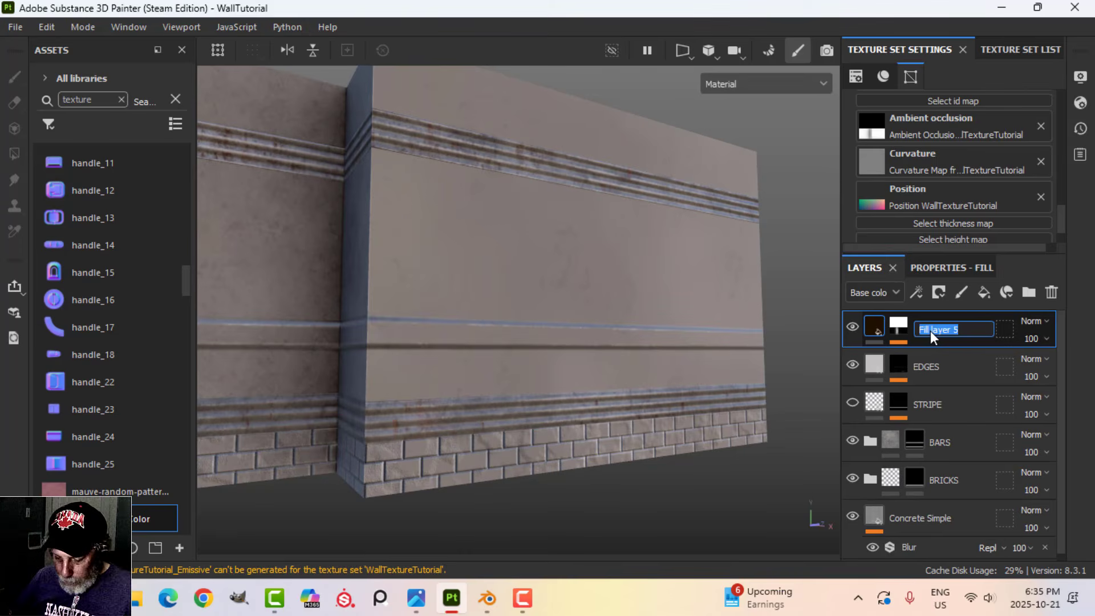
type("DIRT")
key("Return")
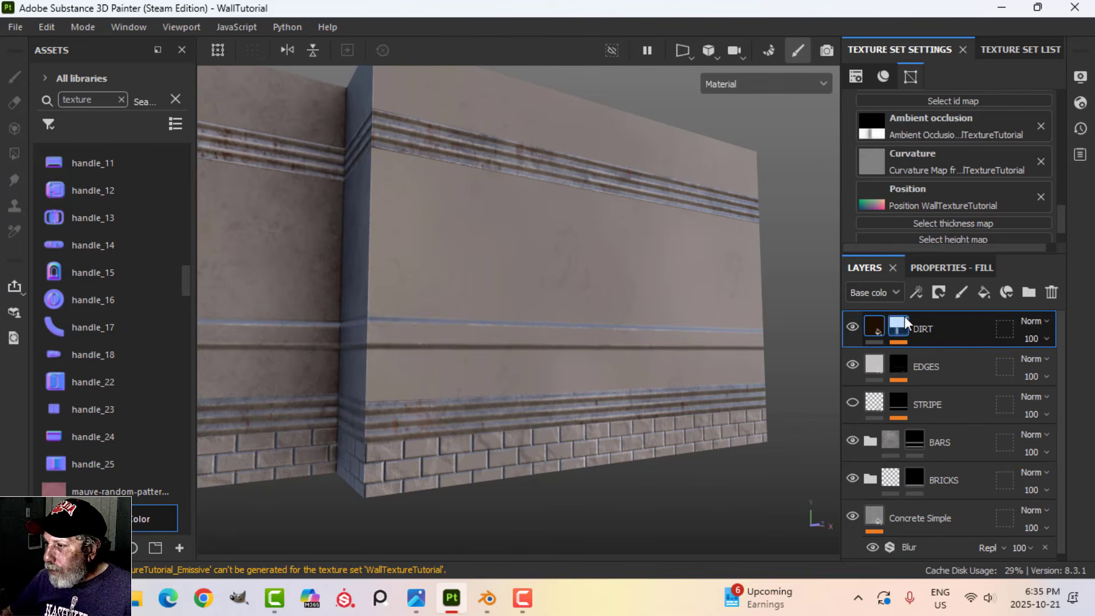
Duplicate the DIRT layer and remove the Dirt generator from the copy's mask
right_click(875, 323)
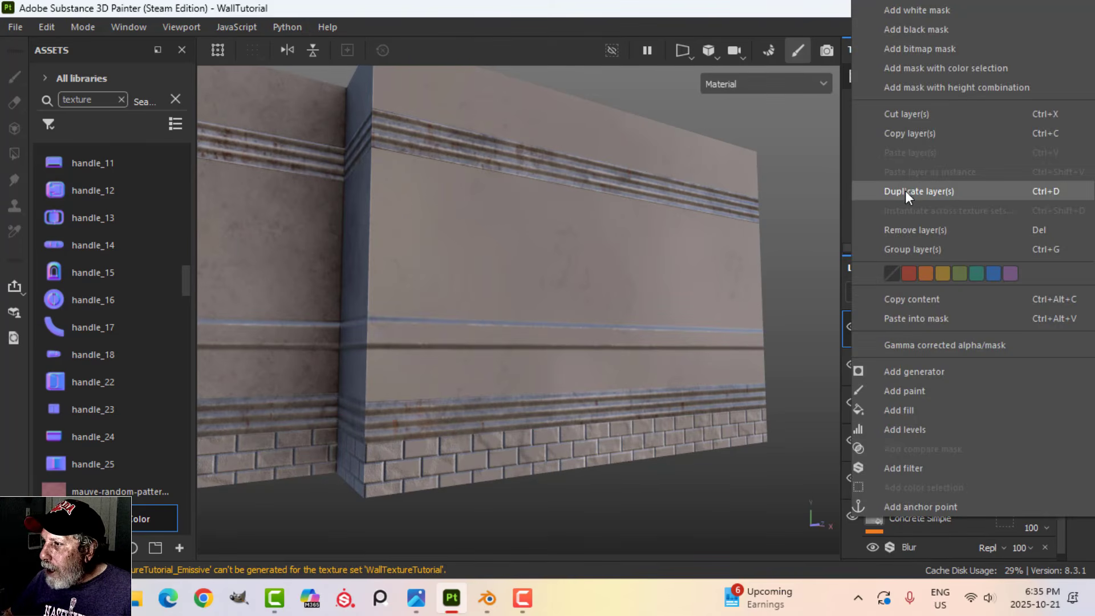
left_click(905, 191)
left_click(902, 330)
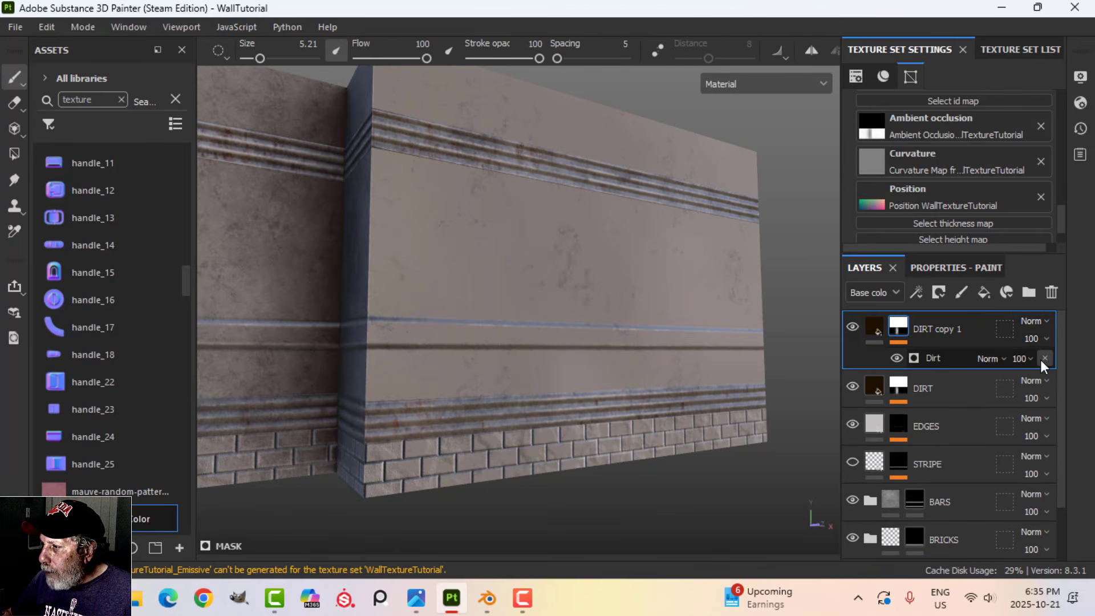
left_click(1045, 359)
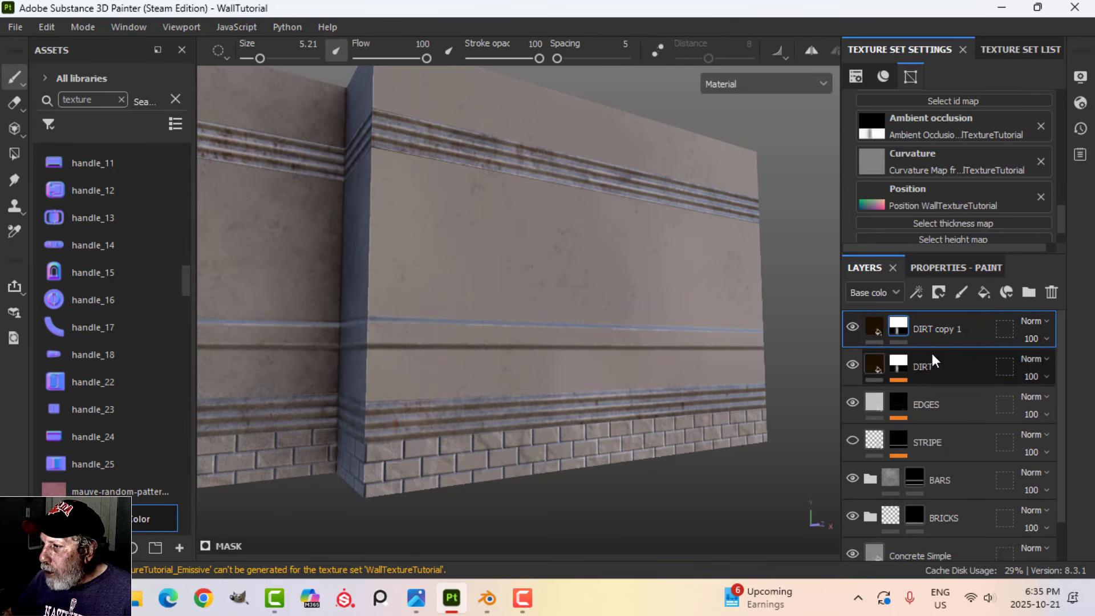
Clear the asset search, filter the library to smart masks and search for DIRT
left_click(121, 100)
left_click(50, 124)
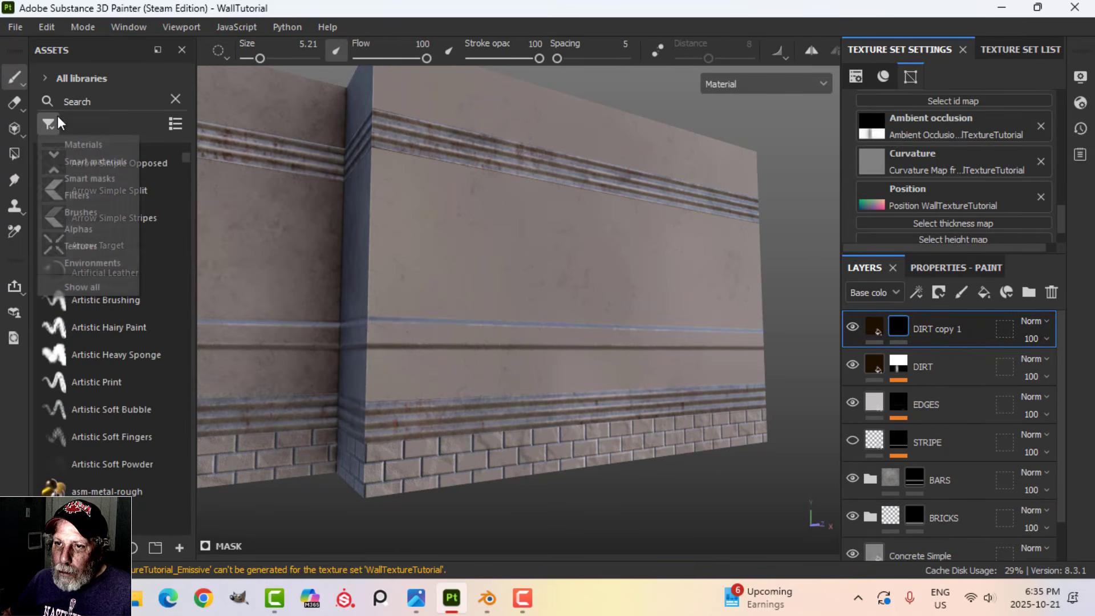
left_click(91, 178)
left_click(103, 101)
type("DIRT")
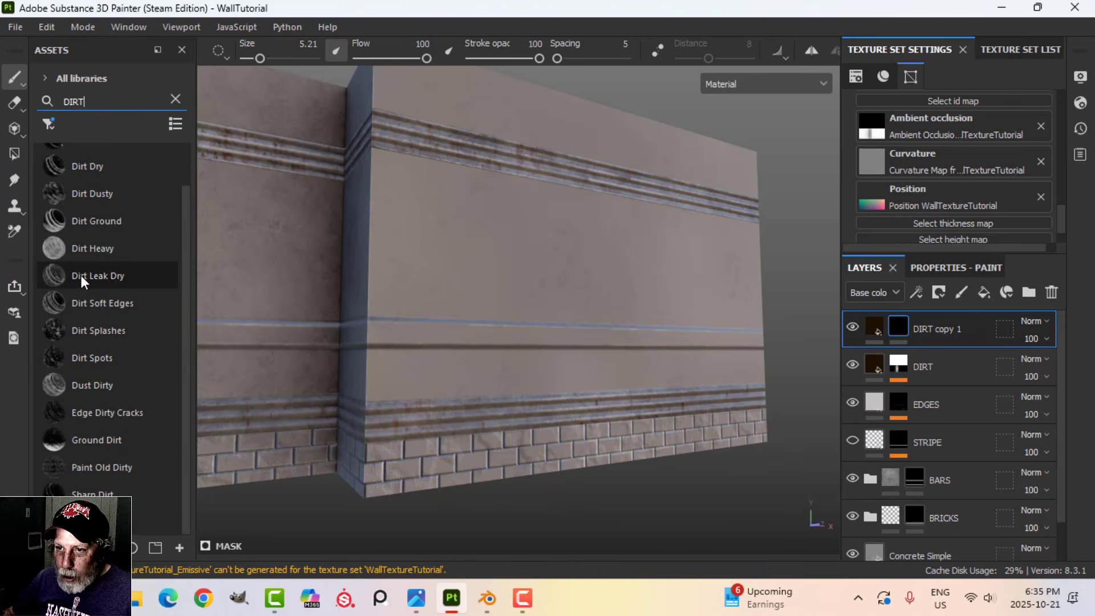
Apply the Dirt Leak Dry smart mask to the DIRT copy 1 layer and hide its Mask Builder effect
left_click_drag(80, 275, 906, 323)
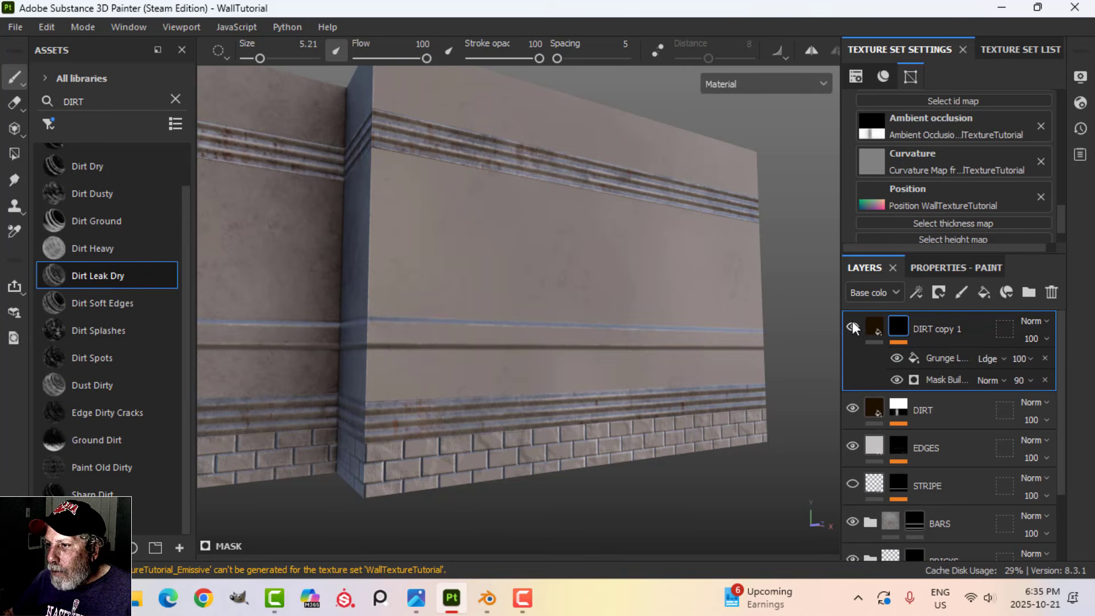
left_click(896, 379)
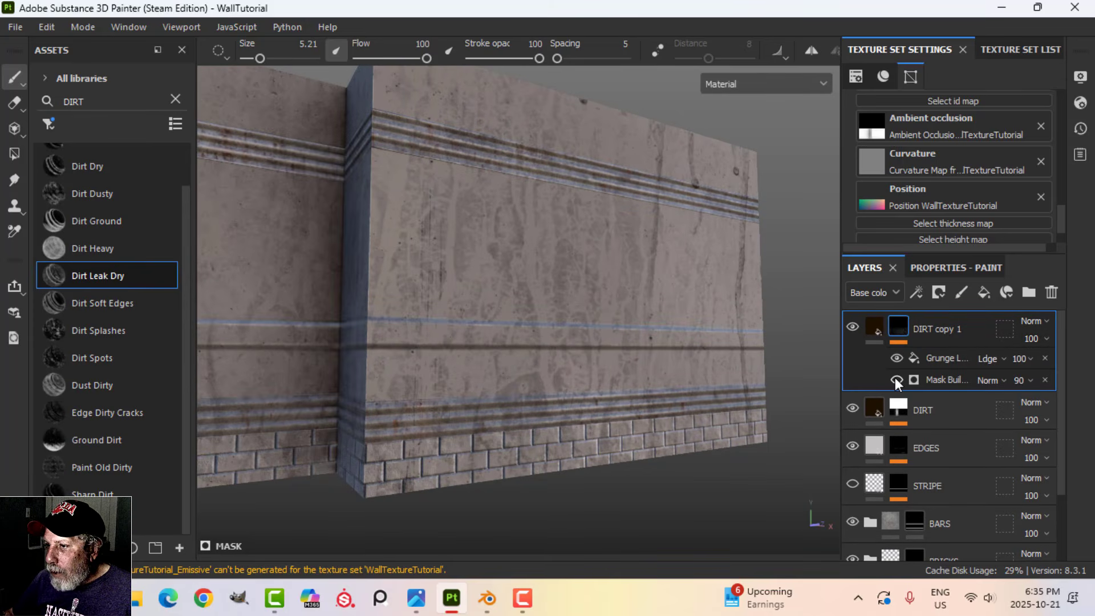
Reduce the Balance of the Grunge Leak Small fill in DIRT copy 1's mask to 0.44 and hide the projection manipulator
left_click(951, 360)
left_click(1027, 359)
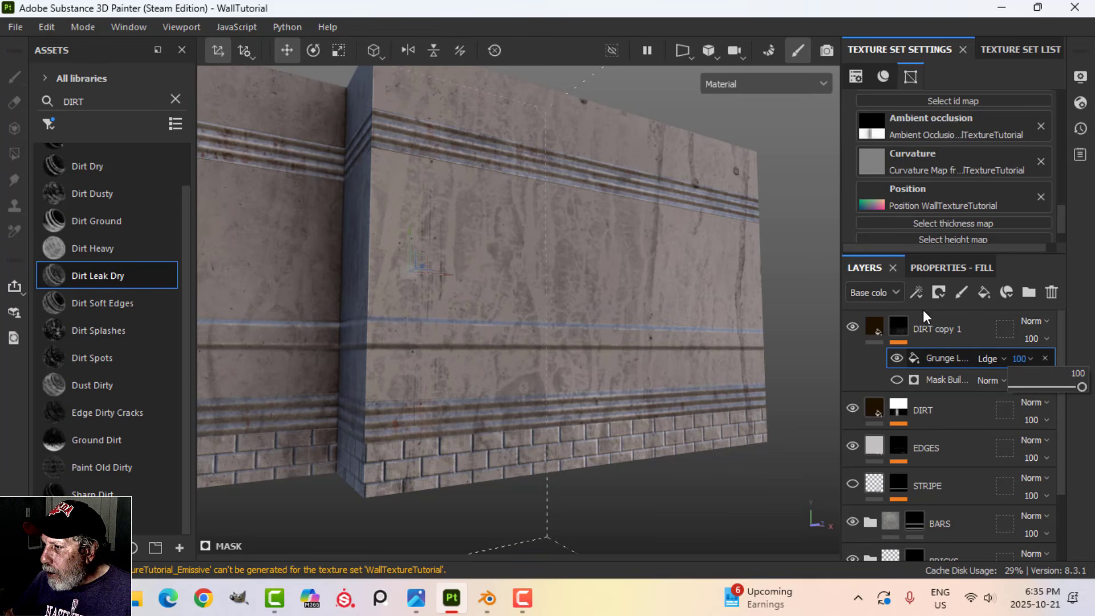
left_click(935, 268)
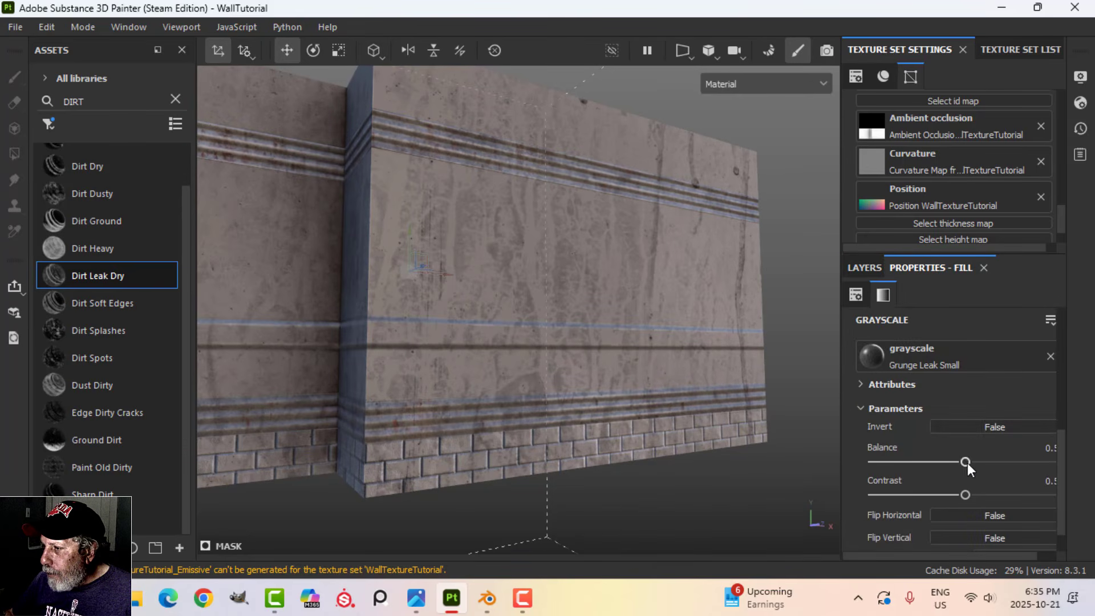
left_click_drag(967, 463, 953, 461)
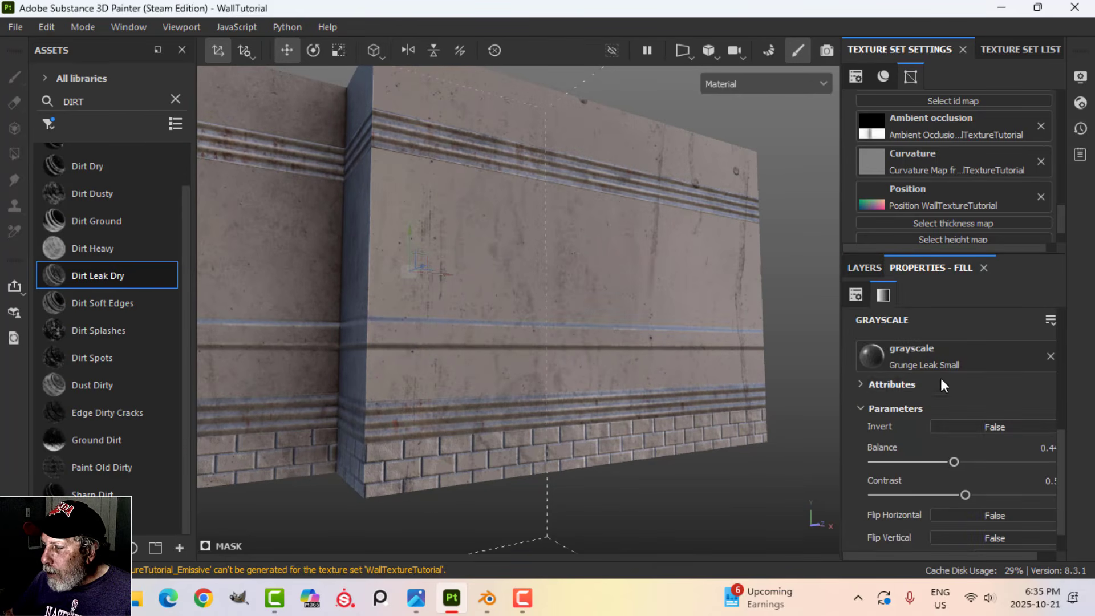
left_click(865, 268)
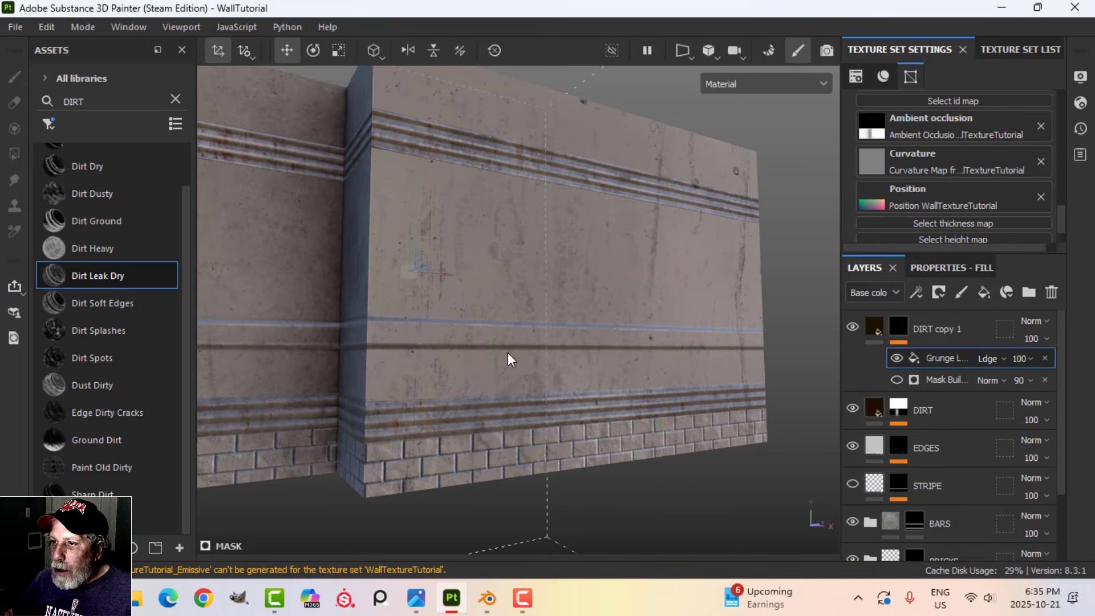
left_click(216, 55)
left_click_drag(652, 291, 627, 299, "alt")
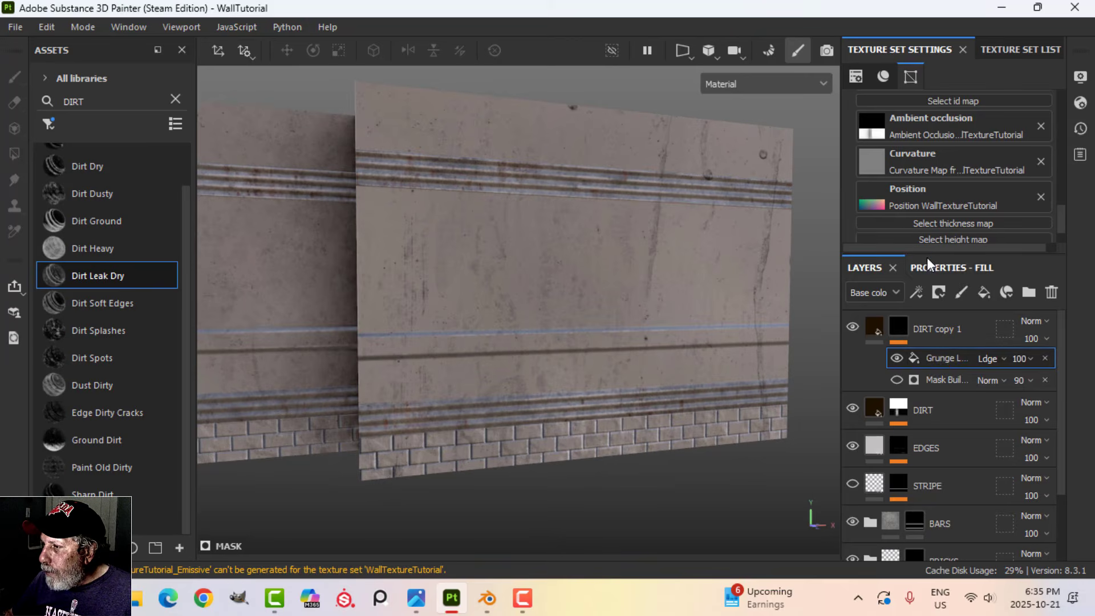
Try a tiling of 2 on the Grunge Leak Small fill and set it back to 1
left_click(928, 266)
scroll(970, 428, "up", 3)
left_click(953, 412)
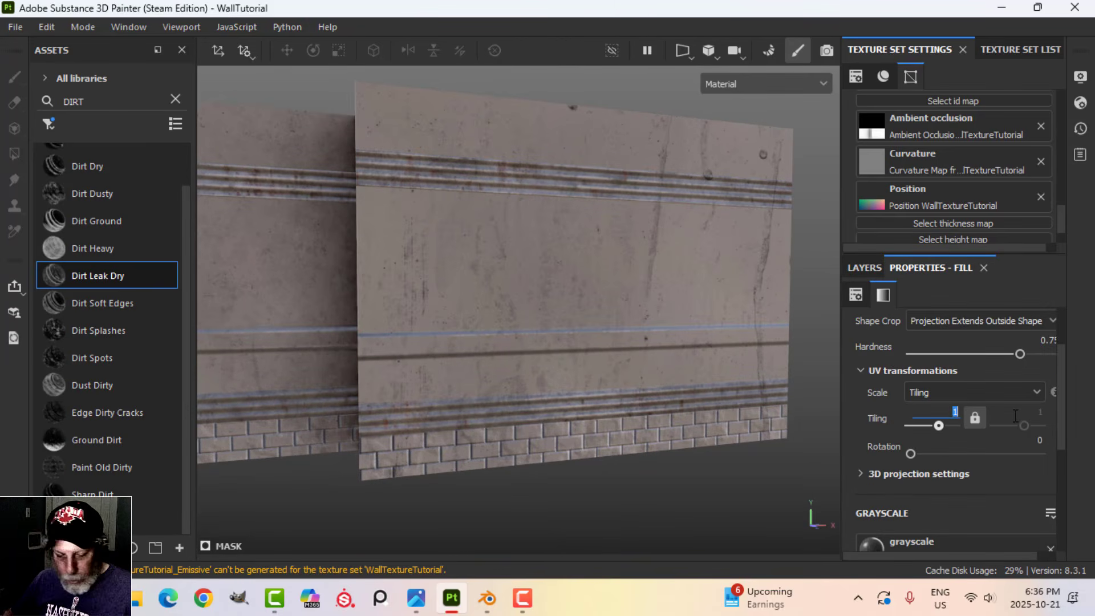
key("Return")
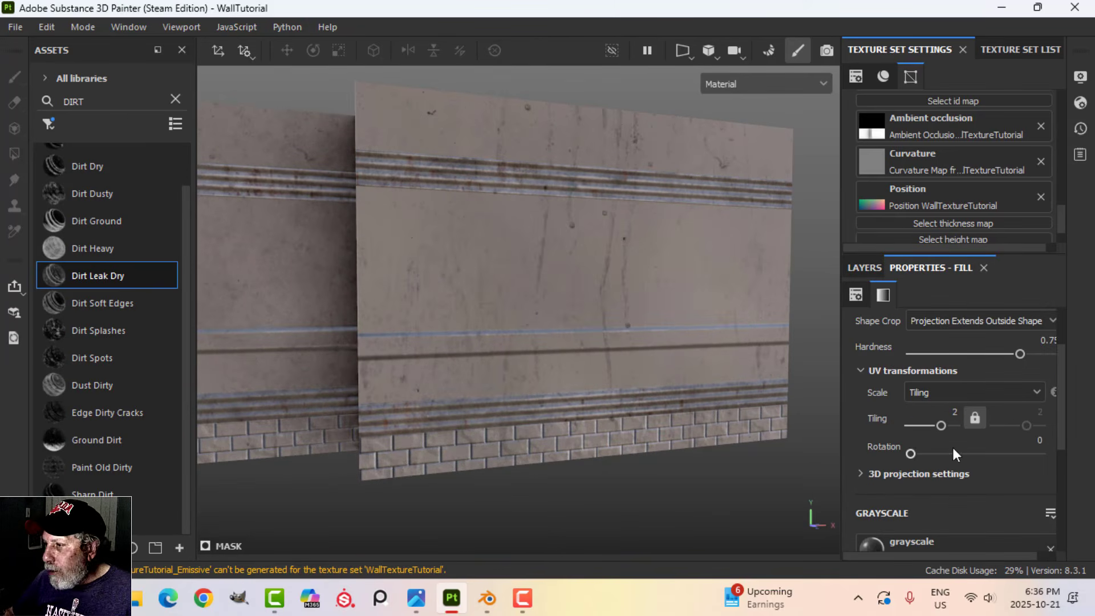
scroll(587, 332, "down", 2)
left_click_drag(588, 333, 538, 317, "alt")
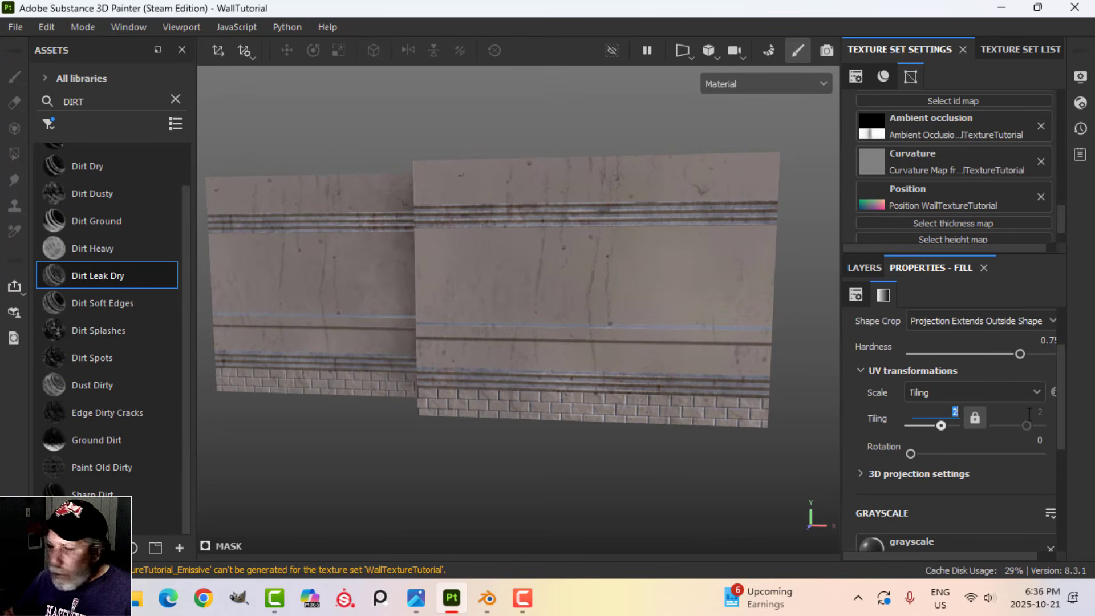
type("1")
key("Return")
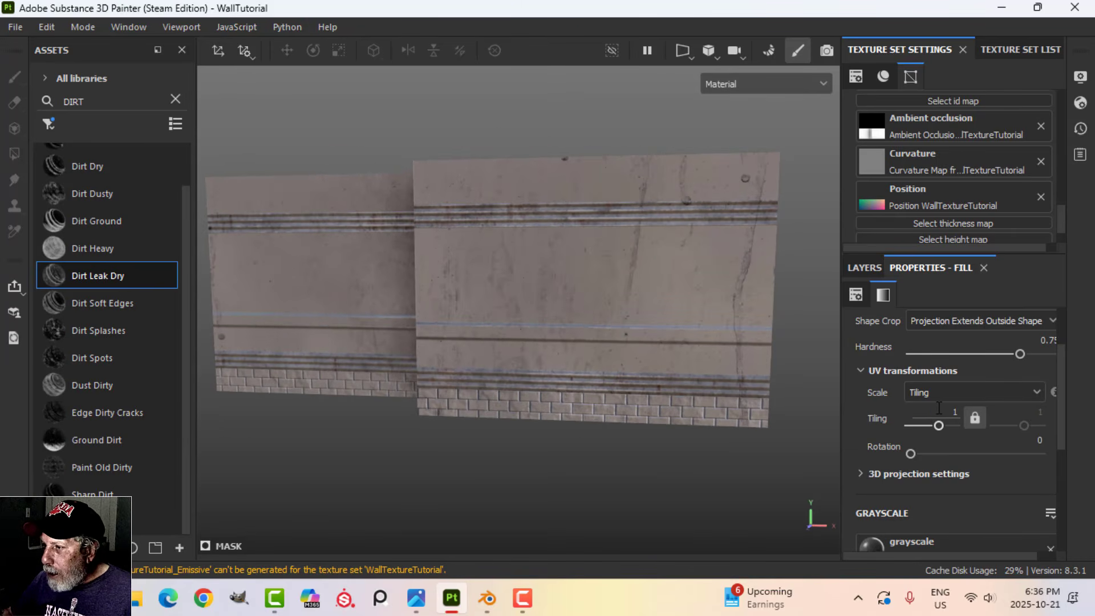
Set the Hardness of the Grunge Leak Small fill's projection to 0.54
left_click_drag(1019, 354, 1002, 354)
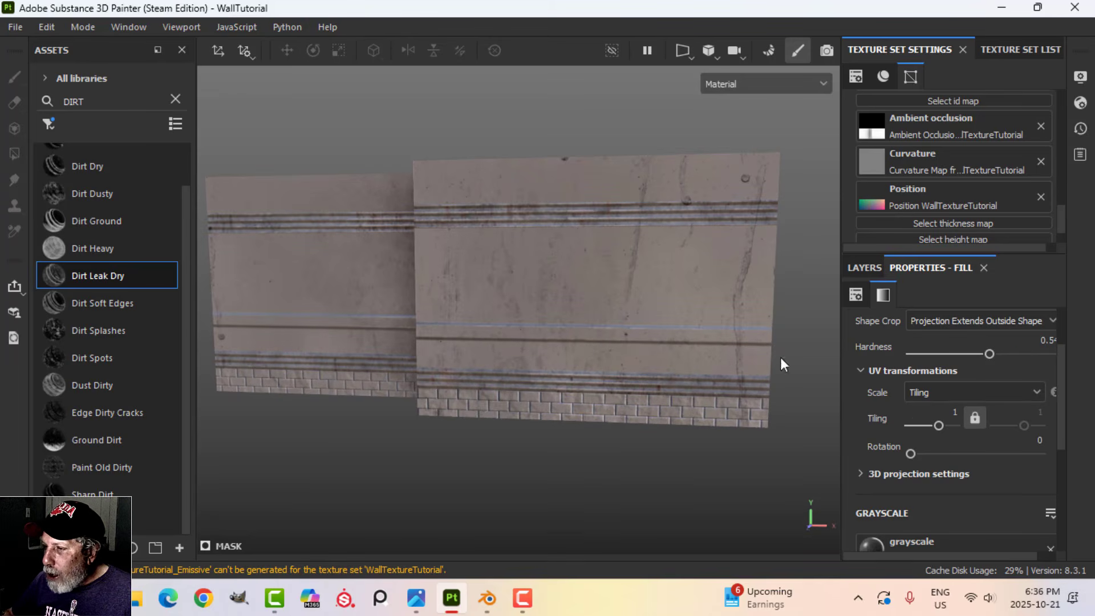
scroll(540, 392, "up", 3)
left_click_drag(540, 393, 659, 360, "alt")
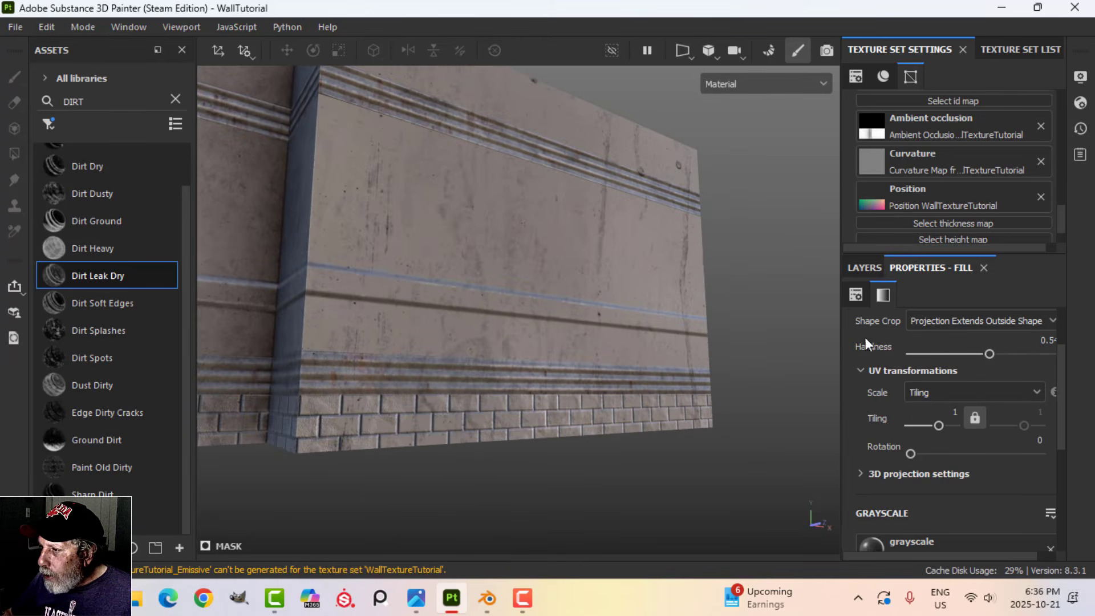
Lower the opacity of the grunge leak fill in DIRT copy 1's mask to 57
left_click(875, 265)
left_click(1031, 359)
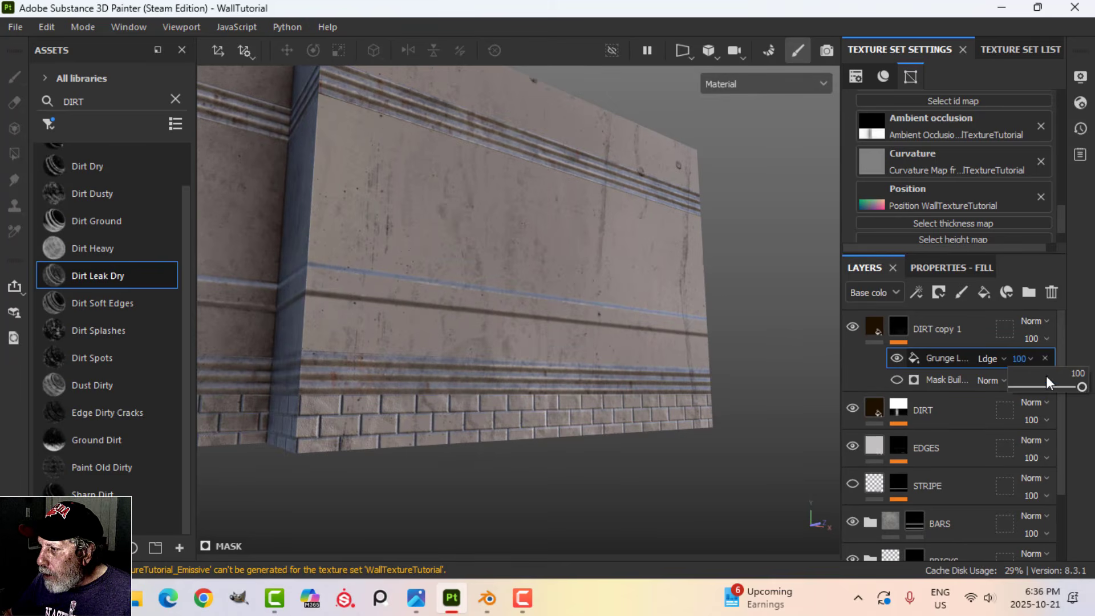
left_click_drag(1081, 389, 1053, 389)
scroll(501, 392, "up", 3)
scroll(500, 392, "down", 3)
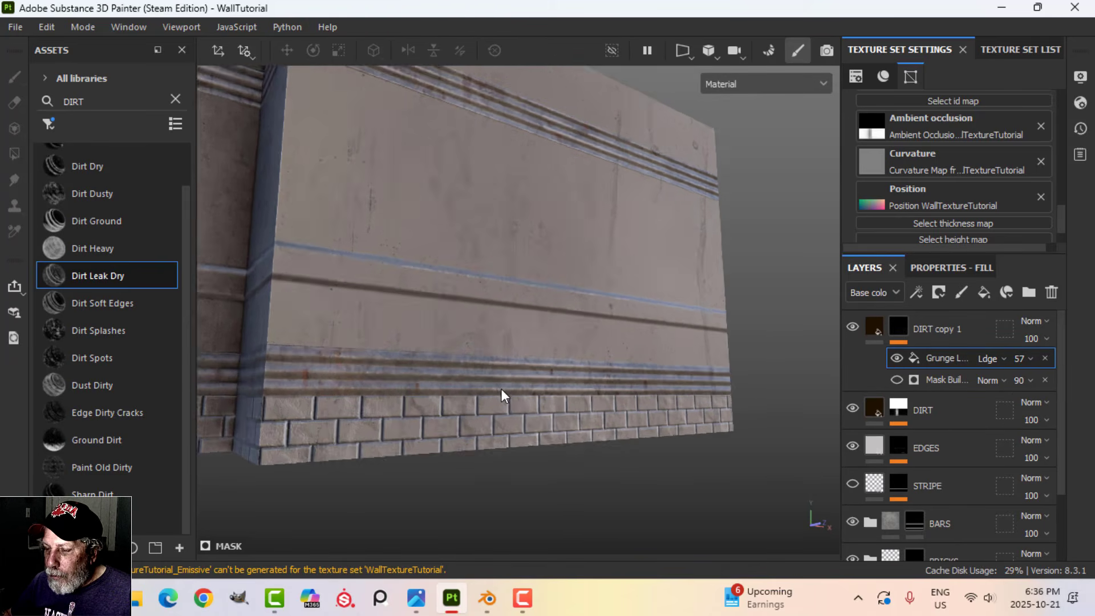
Set the Dirt Level of the DIRT layer's Dirt generator to 0.55
middle_click_drag(500, 393, 614, 373, "alt")
left_click_drag(633, 381, 624, 375, "alt")
scroll(646, 409, "up", 4)
scroll(646, 409, "down", 2)
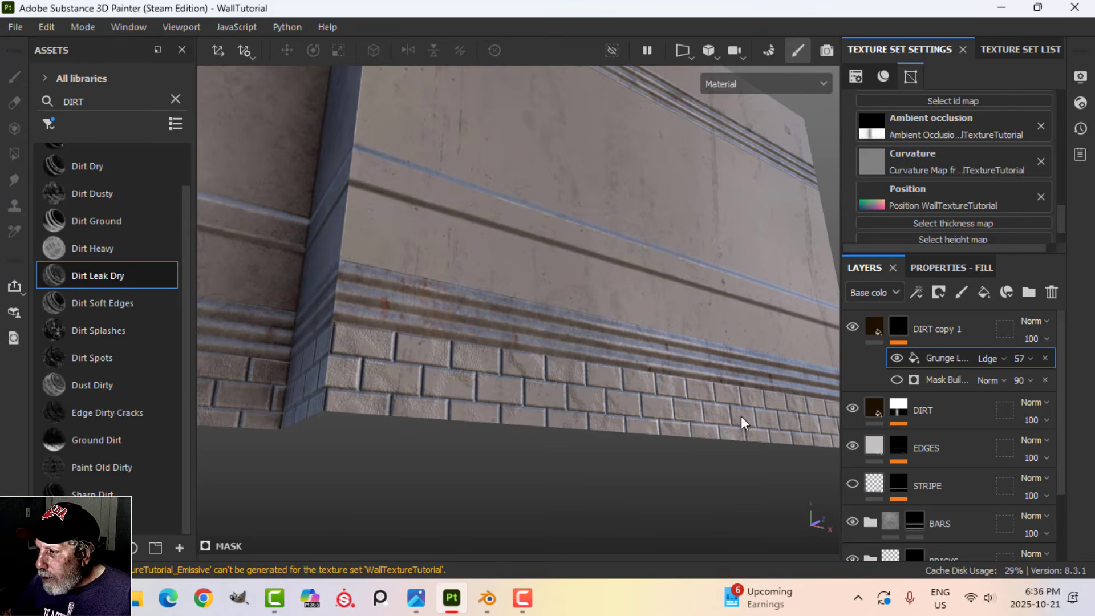
left_click(897, 419)
left_click(940, 435)
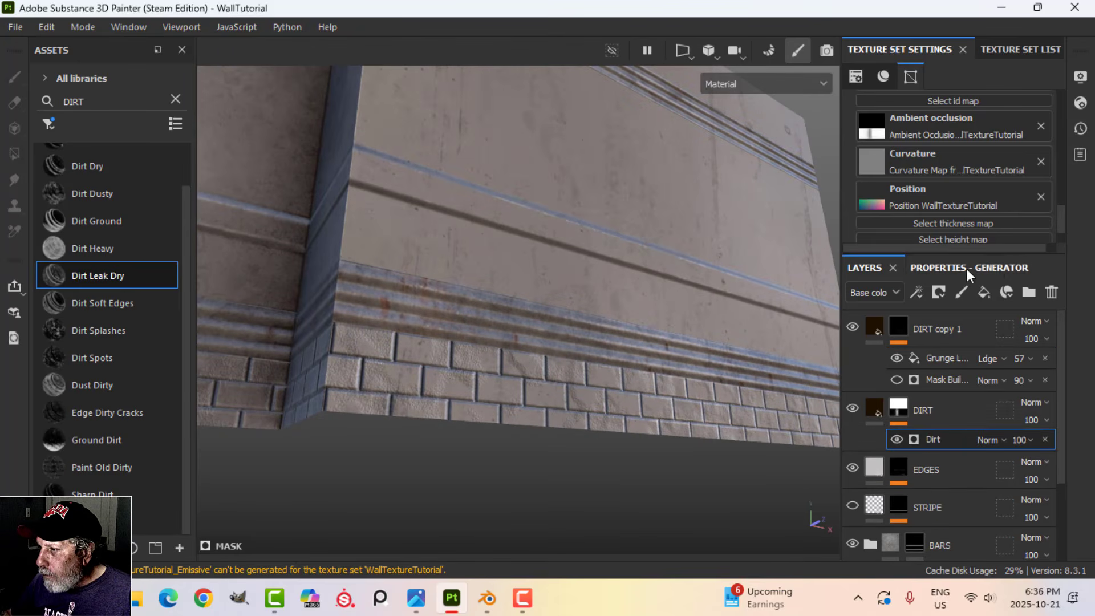
left_click(967, 268)
left_click_drag(970, 460, 964, 458)
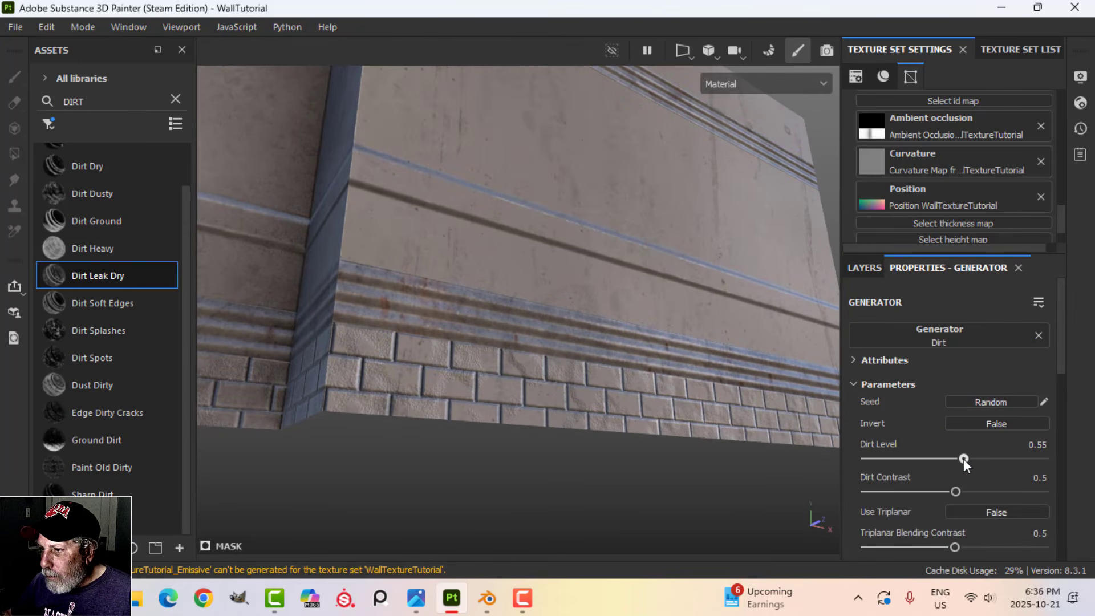
left_click(864, 267)
Inspect the wall from several angles, comparing it with and without the Concrete Simple layer's Blur filter
left_click_drag(764, 245, 471, 298, "alt")
scroll(593, 313, "up", 3)
left_click_drag(594, 373, 596, 319, "alt")
right_click_drag(600, 314, 653, 319, "shift")
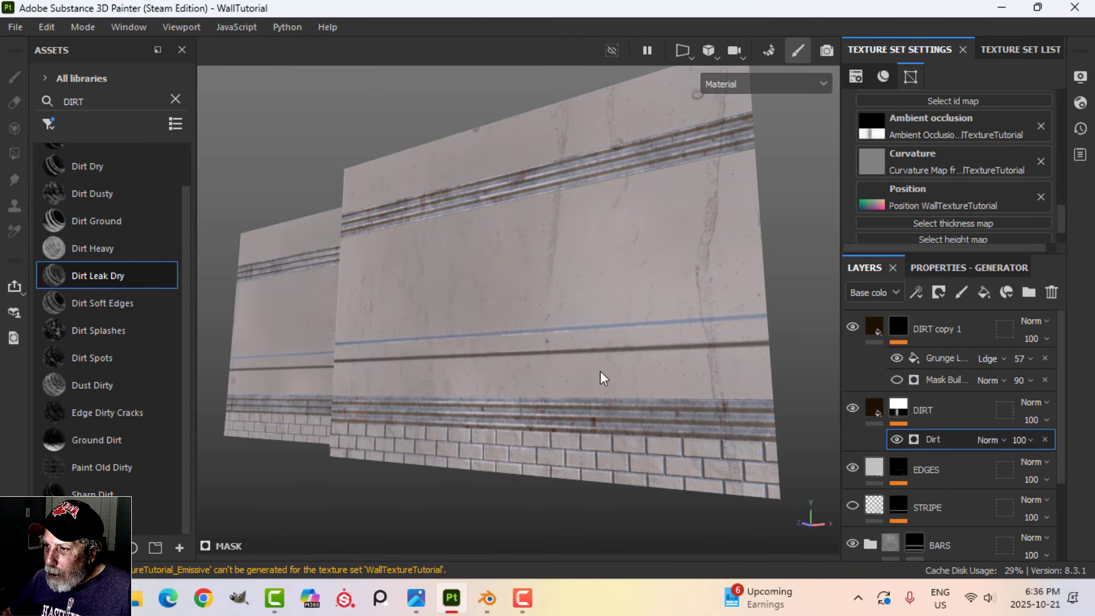
scroll(622, 344, "up", 1)
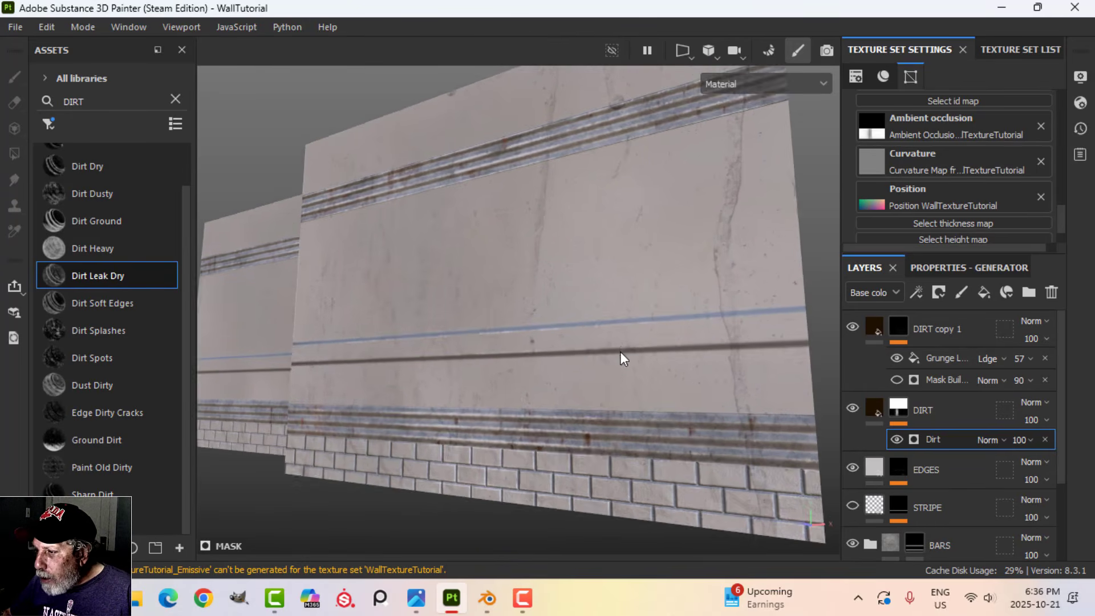
scroll(909, 541, "down", 2)
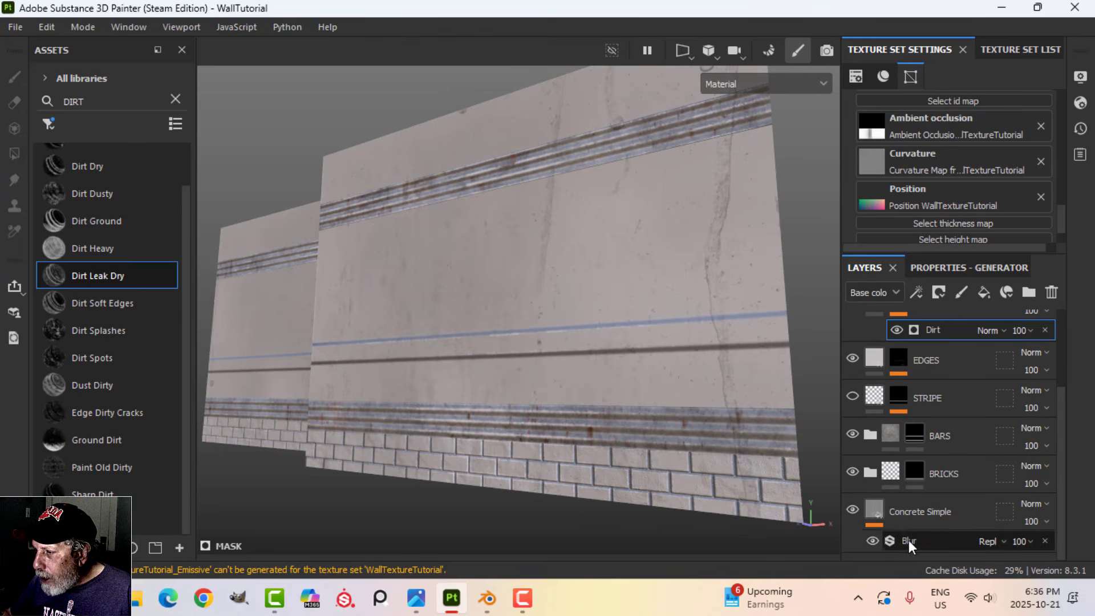
left_click(872, 540)
left_click_drag(469, 272, 642, 319, "alt")
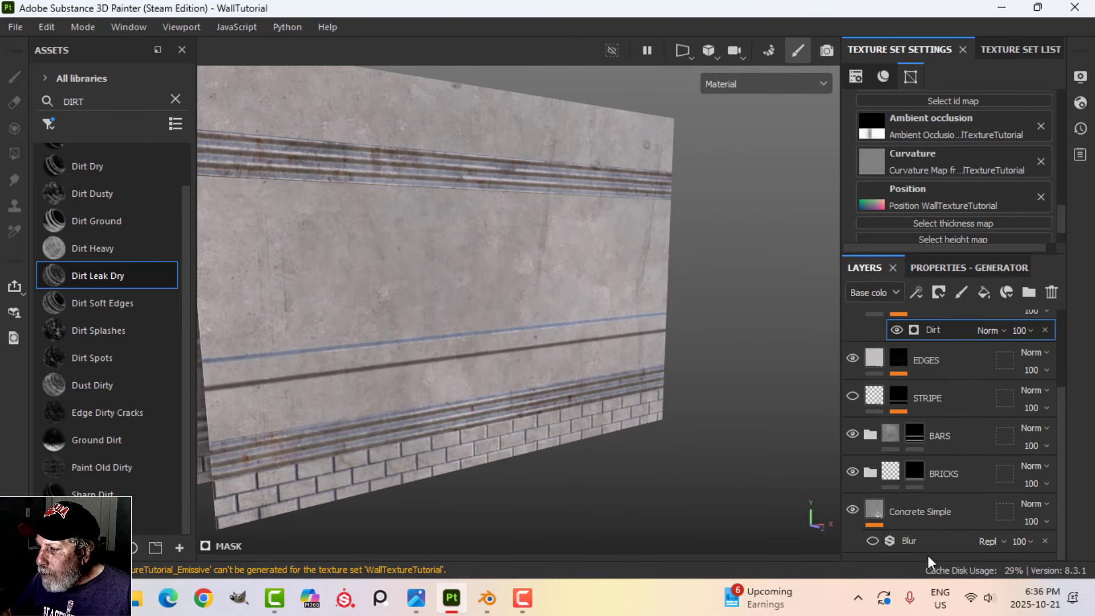
Reduce the Blur Intensity of the Concrete Simple layer's Blur filter to a value below 4.29 and check the wall
left_click(893, 542)
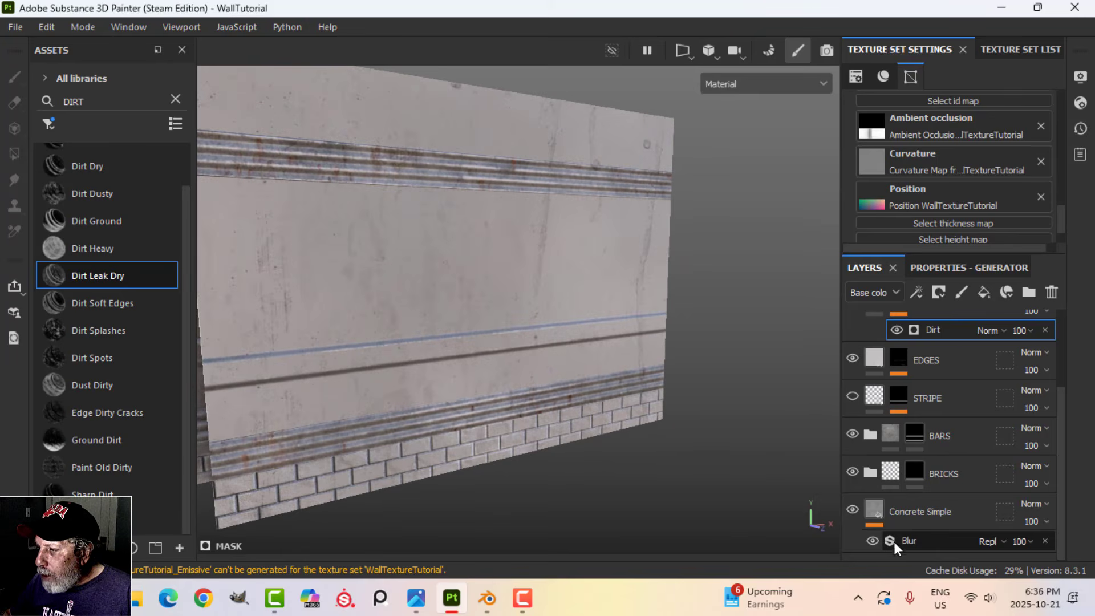
left_click(929, 267)
left_click_drag(956, 435, 916, 434)
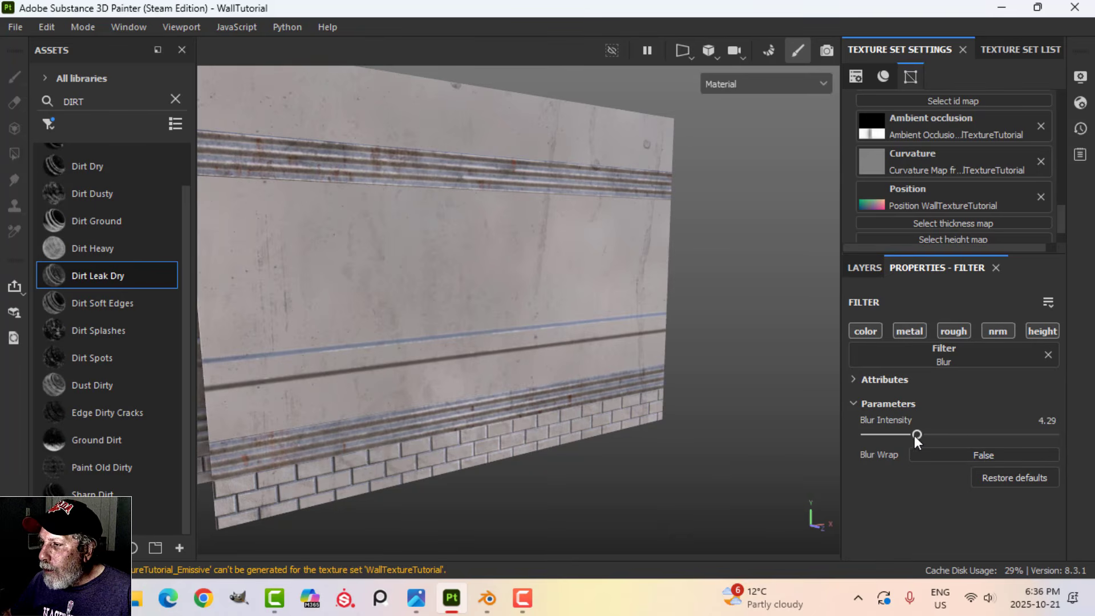
left_click_drag(916, 435, 887, 436)
left_click_drag(671, 463, 689, 351, "alt")
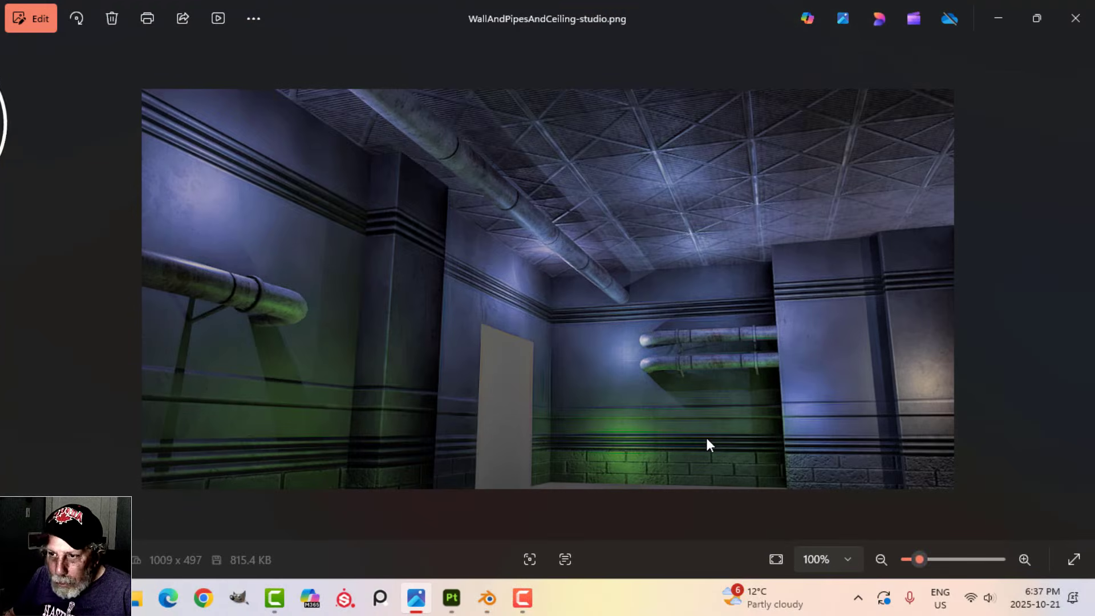